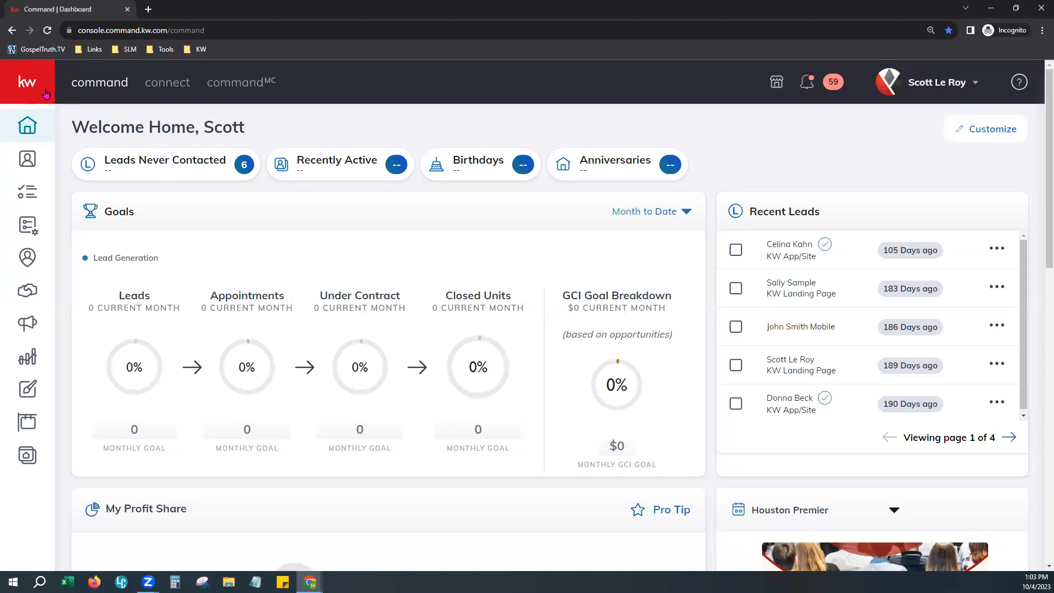
Open the account settings and review the connected applications, including the Email Services and Messaging sections.
mouse_move(82, 122)
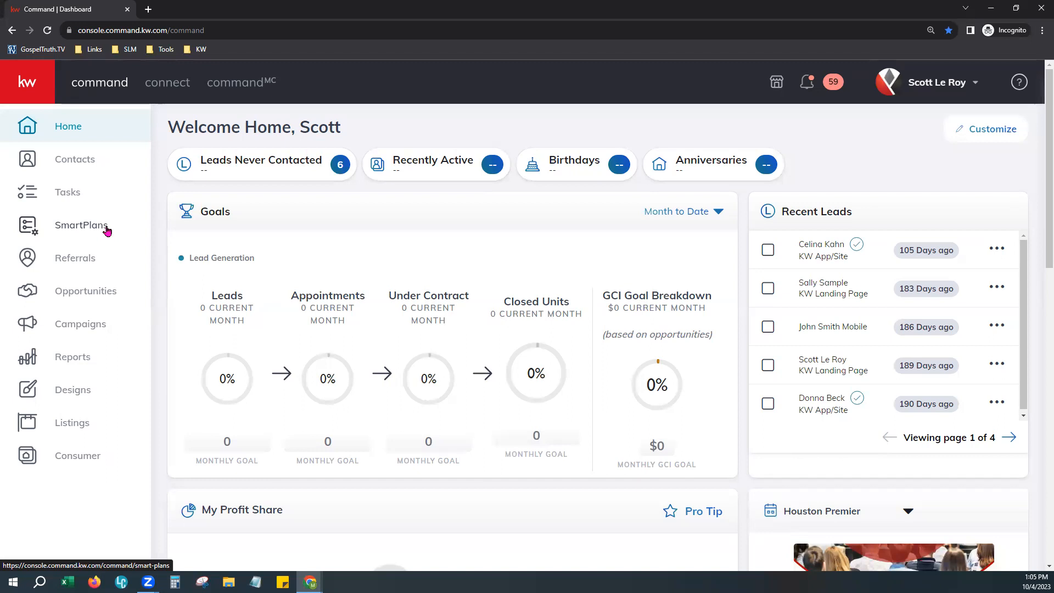
left_click(933, 92)
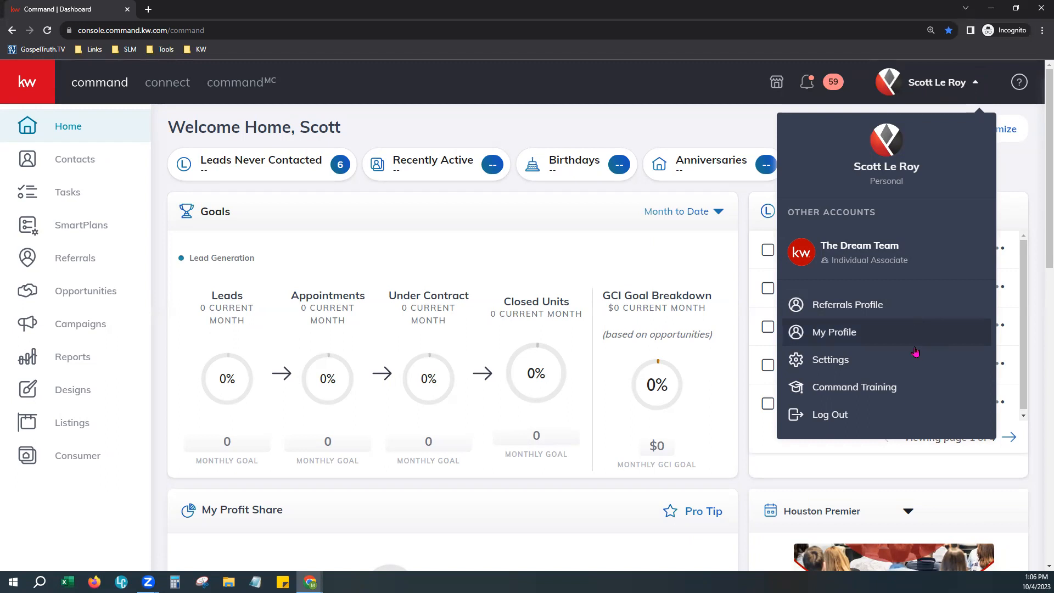
left_click(814, 372)
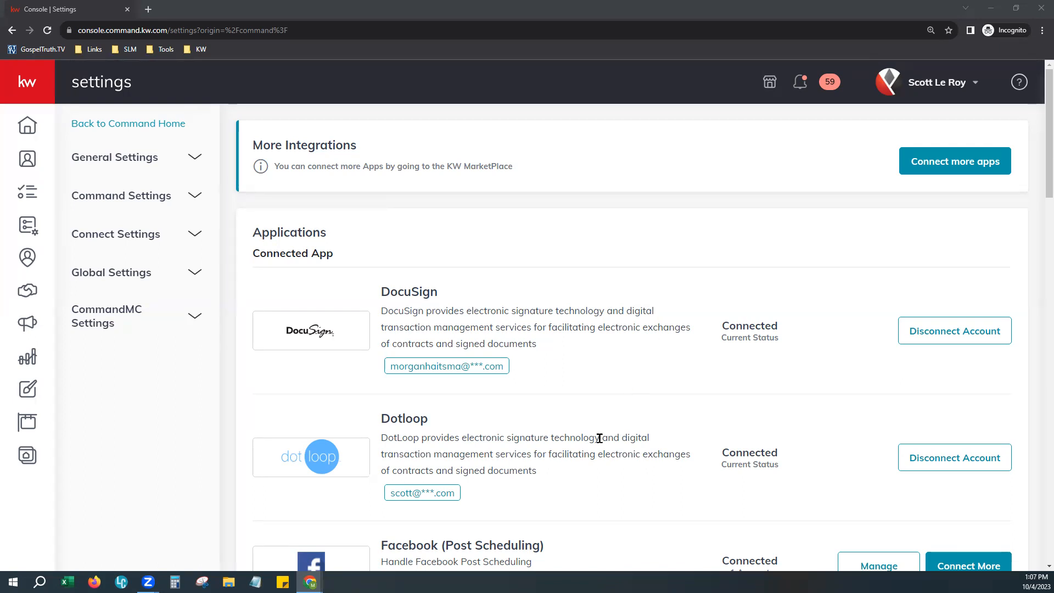
scroll(617, 471, "down", 1)
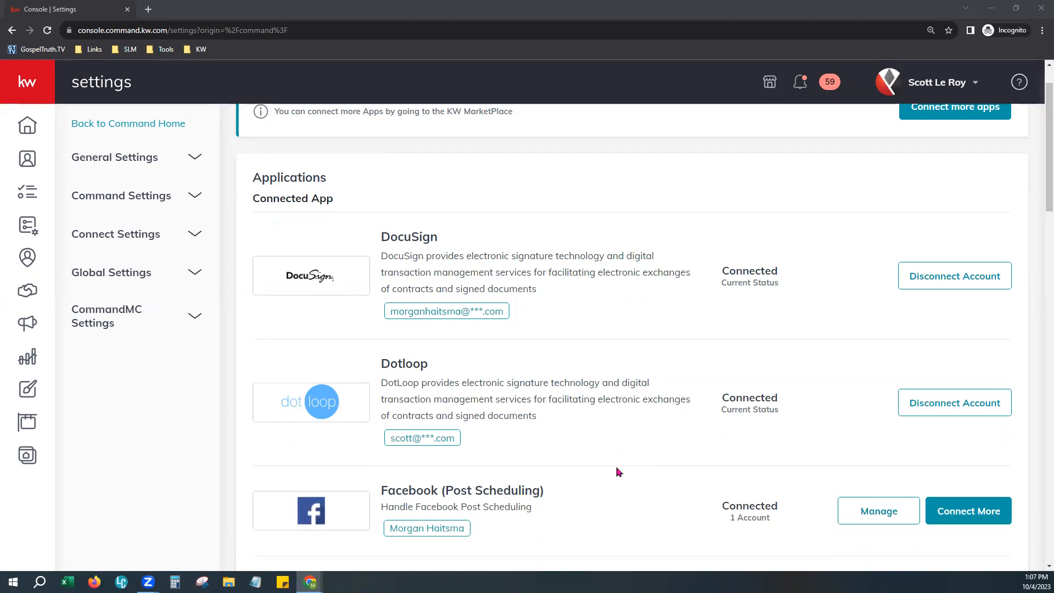
scroll(621, 470, "down", 15)
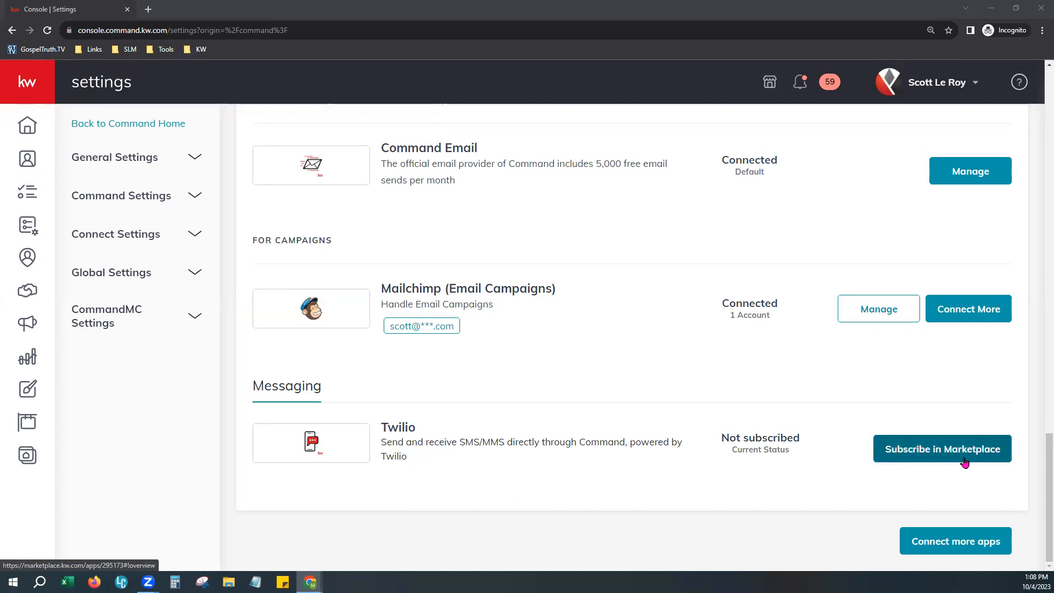
scroll(641, 431, "up", 2)
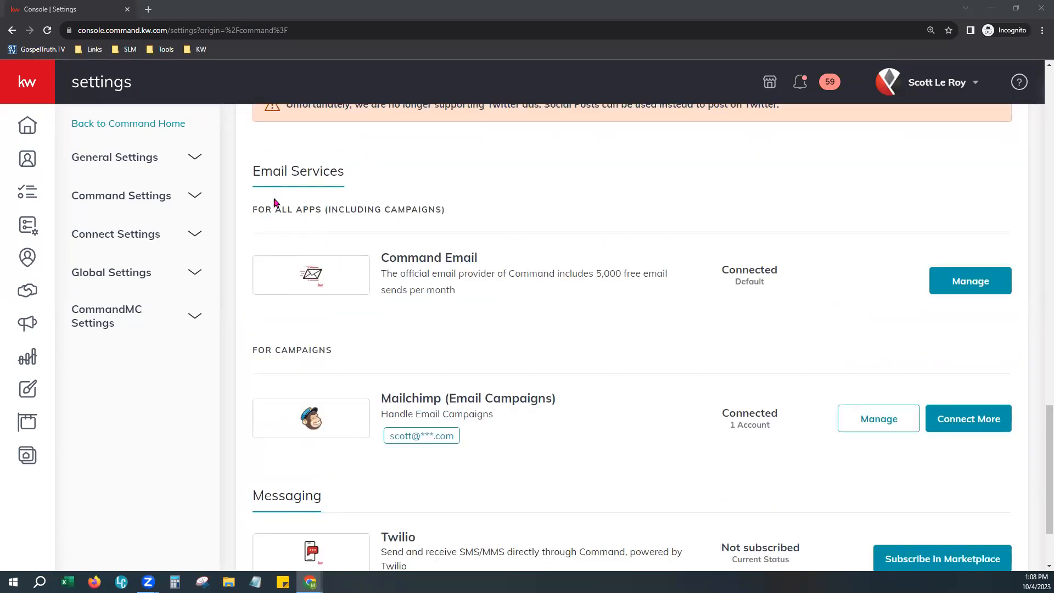
left_click_drag(381, 258, 480, 271)
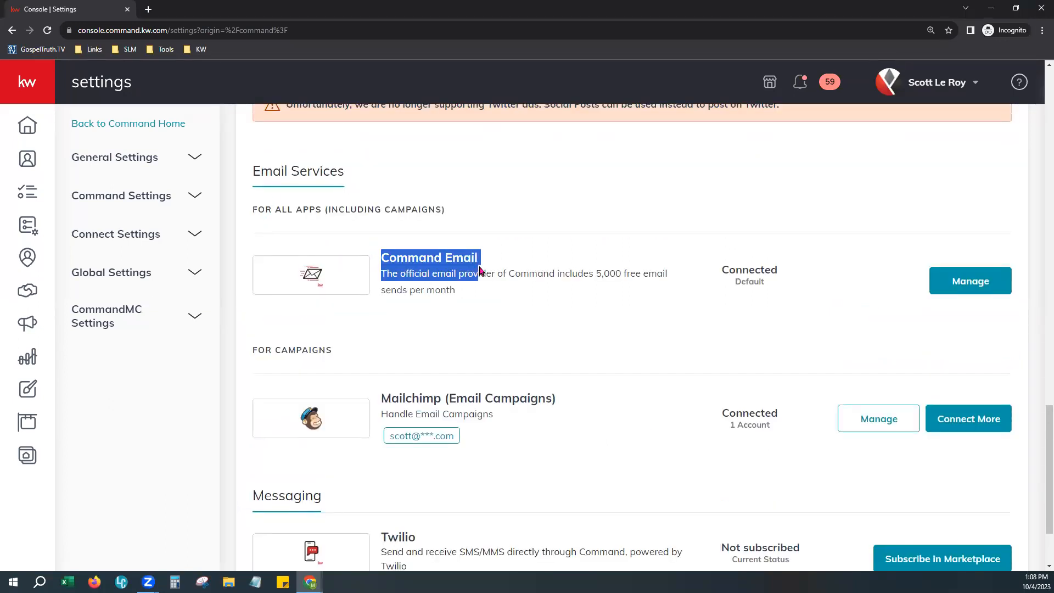
left_click(505, 306)
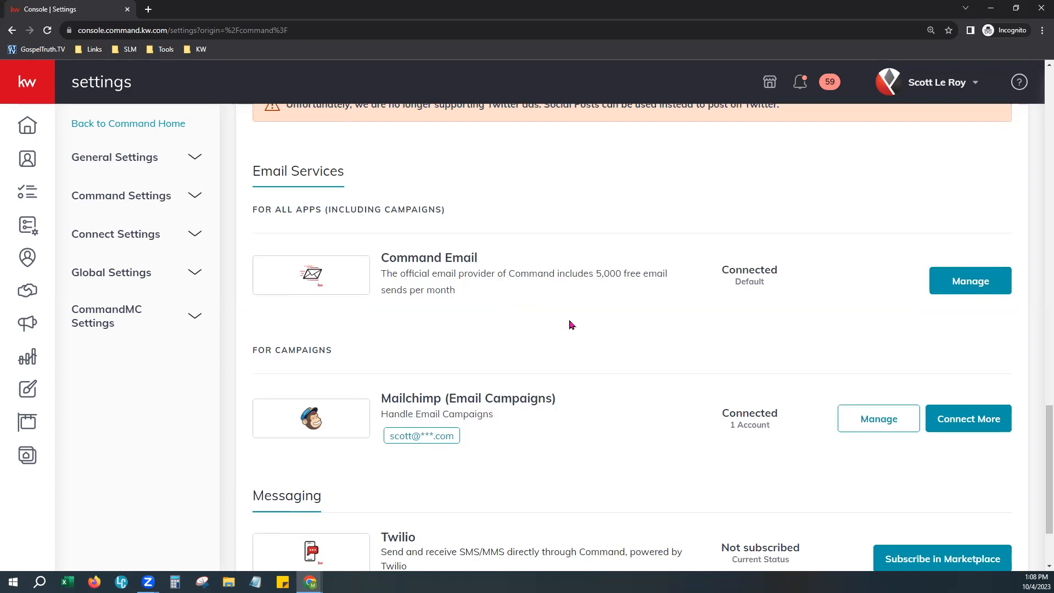
Review the Command Email configuration, checking the sender name, the available reply-to addresses and the monthly account usage, and close it.
left_click(950, 280)
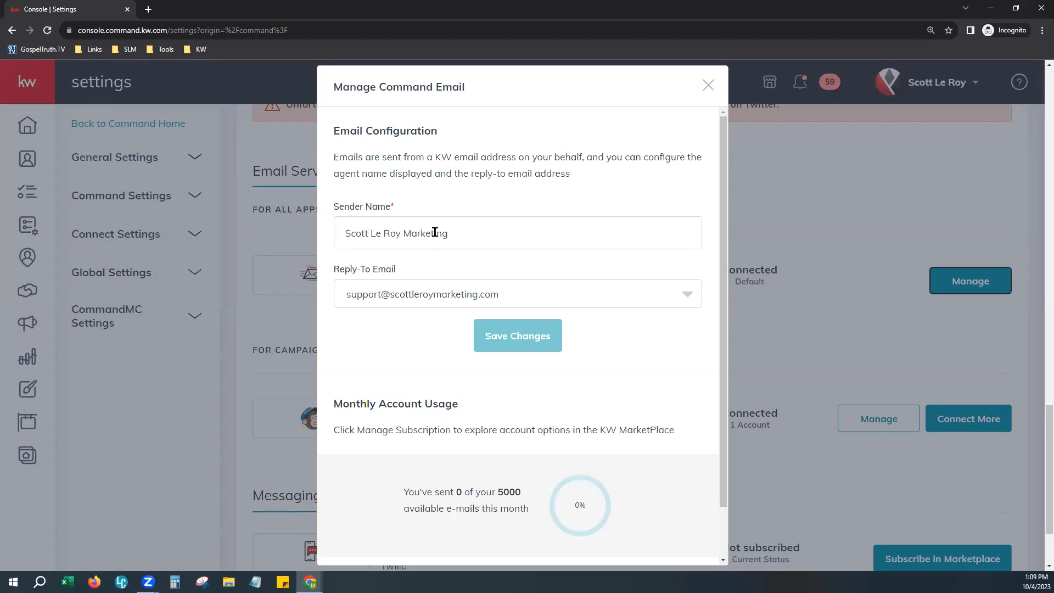
left_click(450, 240)
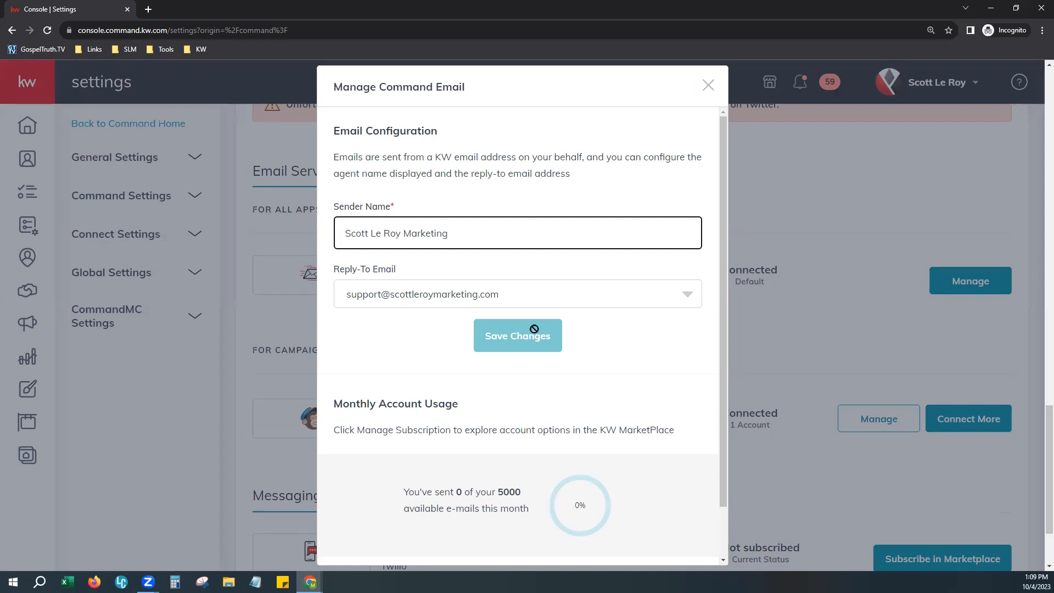
left_click(687, 296)
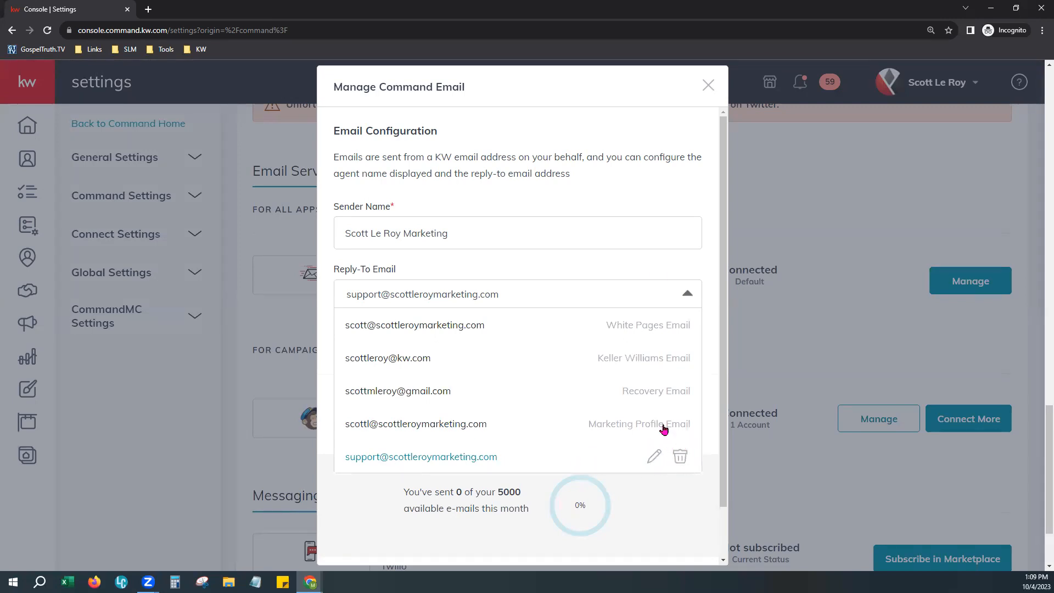
left_click(652, 224)
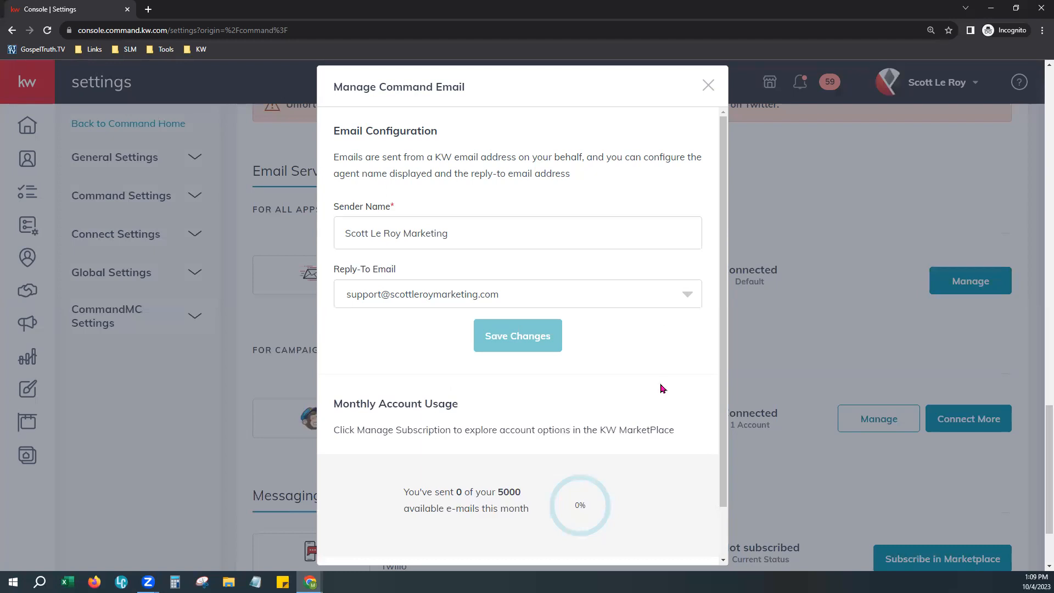
scroll(662, 387, "down", 1)
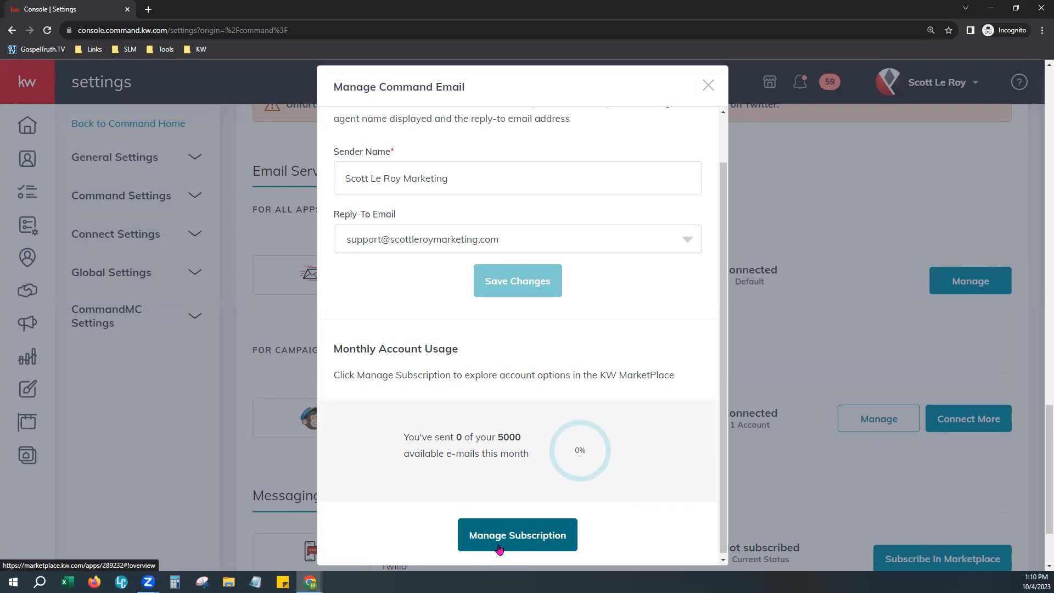
left_click(705, 90)
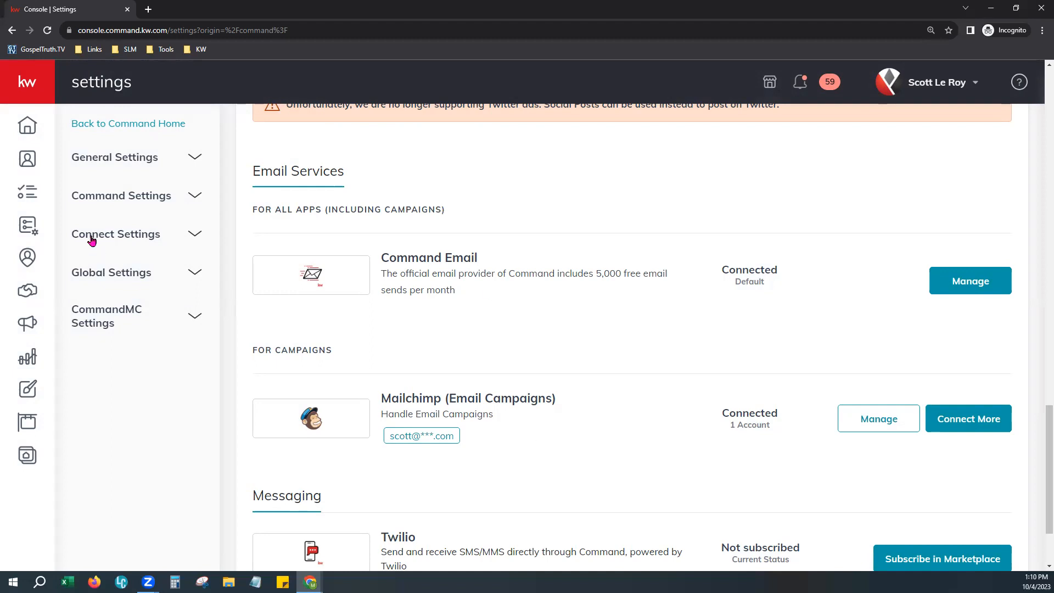
Open the Marketing Profile in the Connect settings and review it from the photo and personal details through brokerage, compliance, social links and Google Analytics ID.
left_click(142, 234)
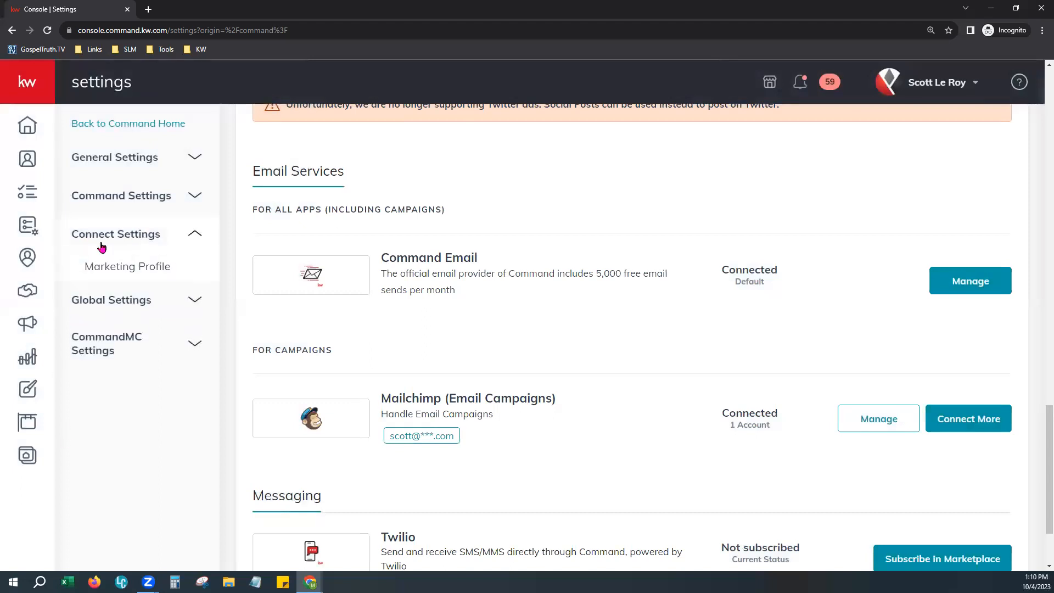
left_click(132, 266)
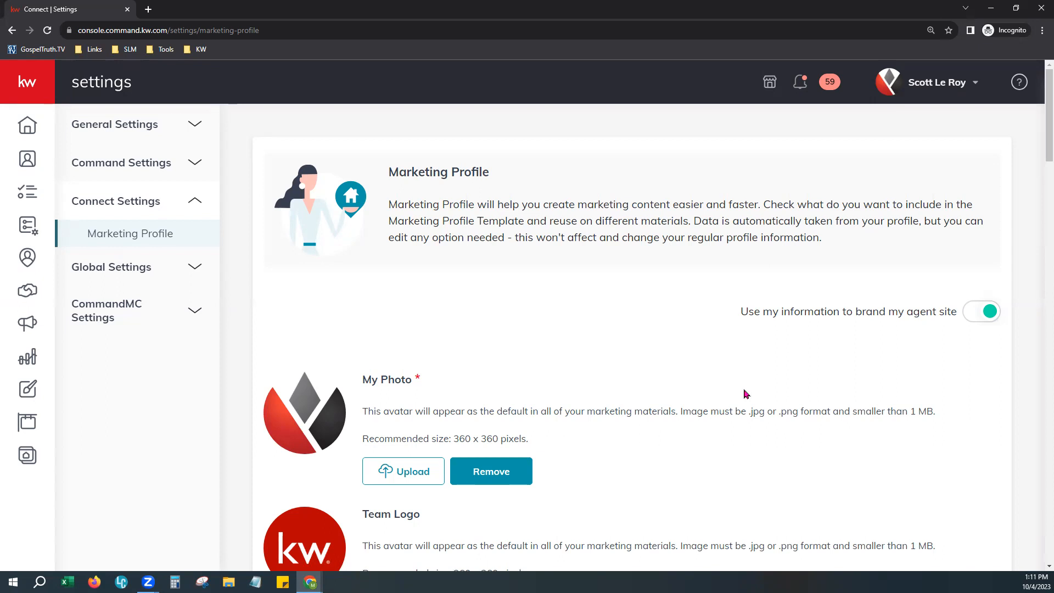
scroll(738, 381, "down", 1)
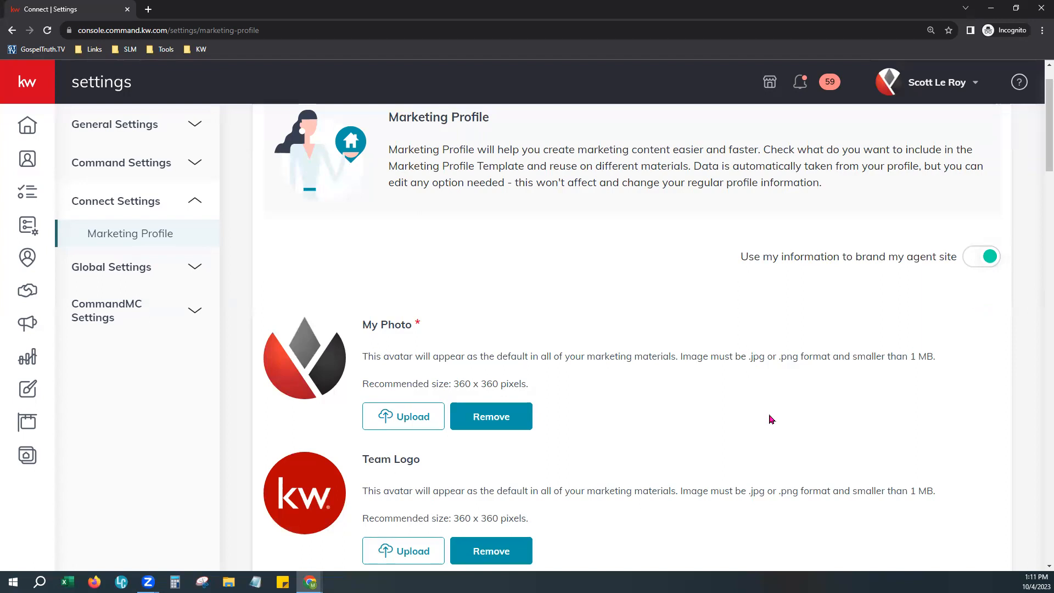
scroll(772, 419, "down", 2)
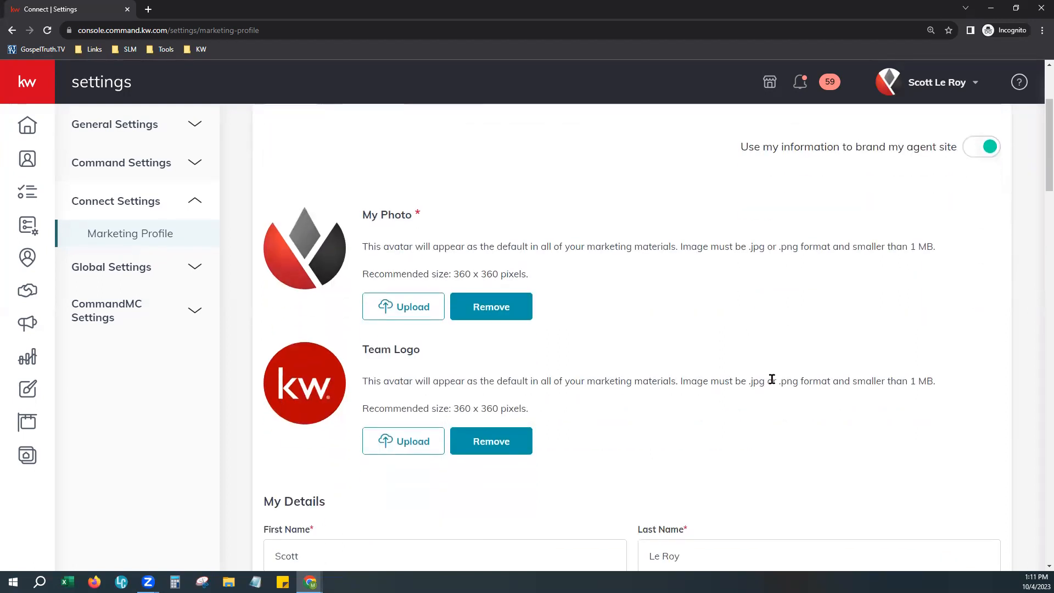
scroll(771, 379, "down", 5)
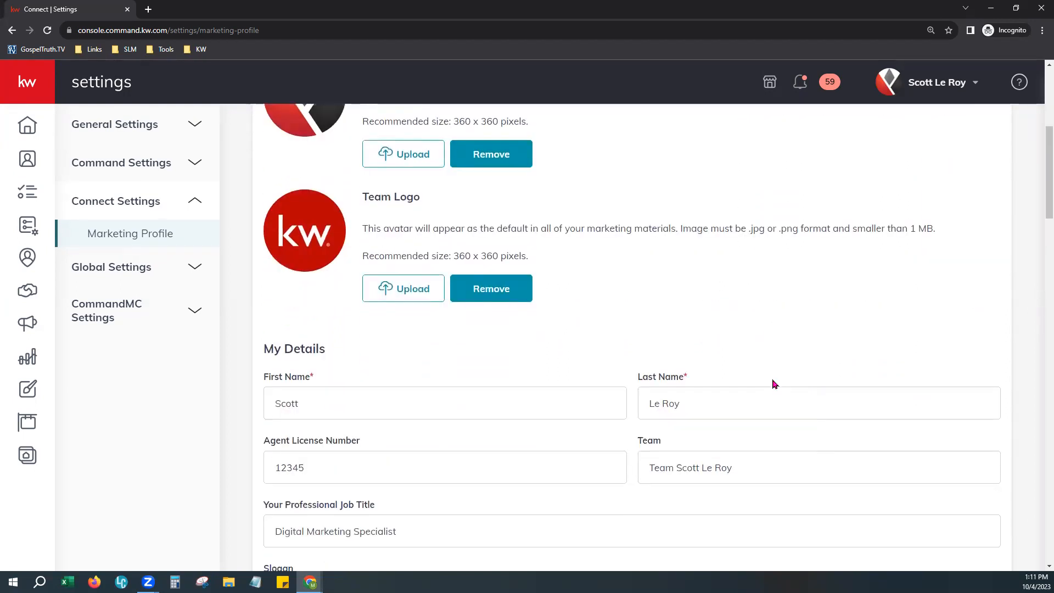
scroll(774, 384, "down", 2)
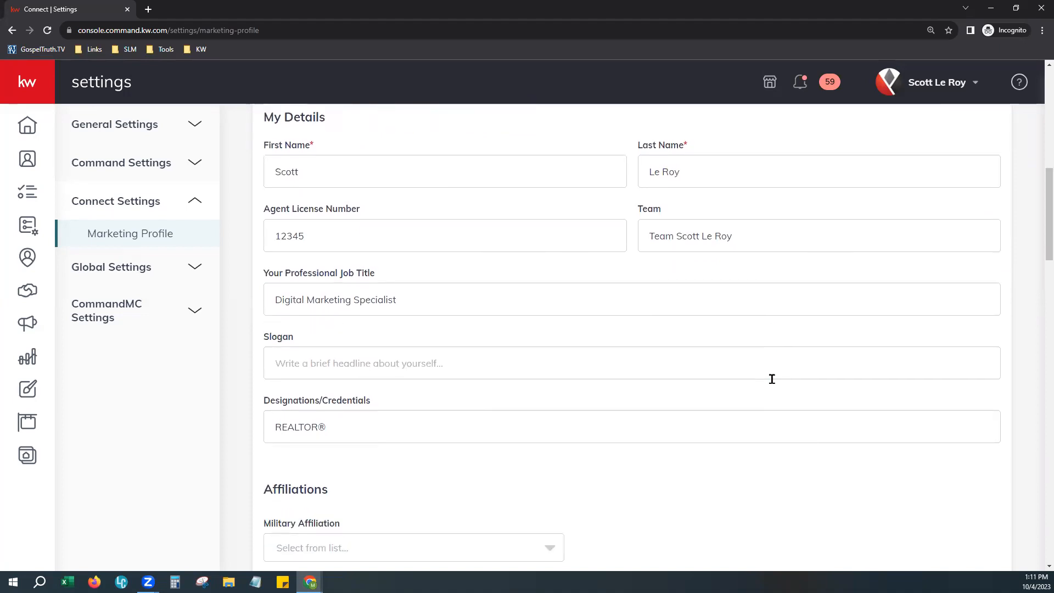
scroll(773, 382, "down", 2)
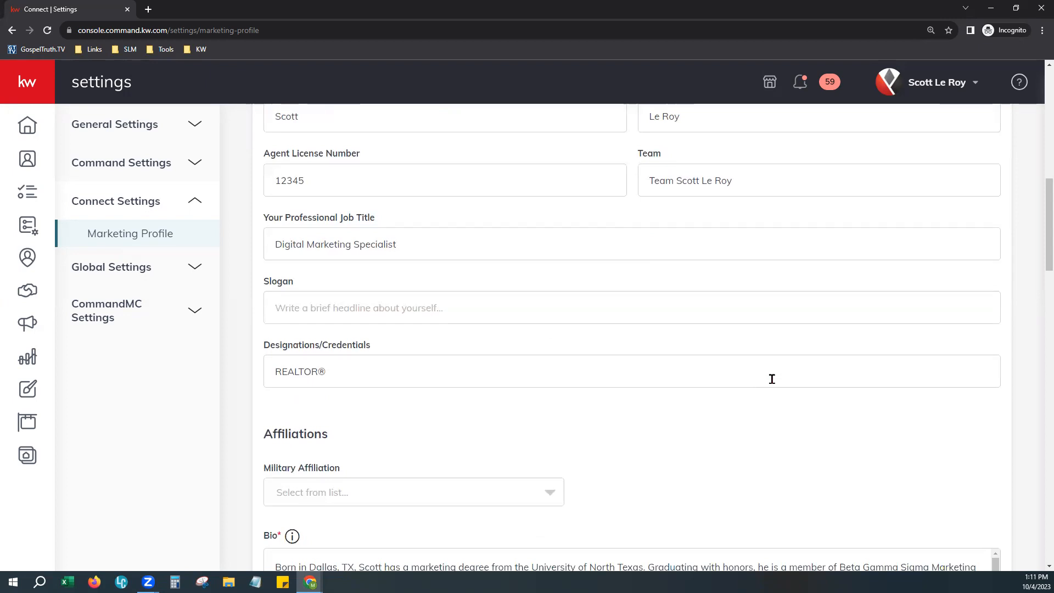
scroll(774, 384, "down", 4)
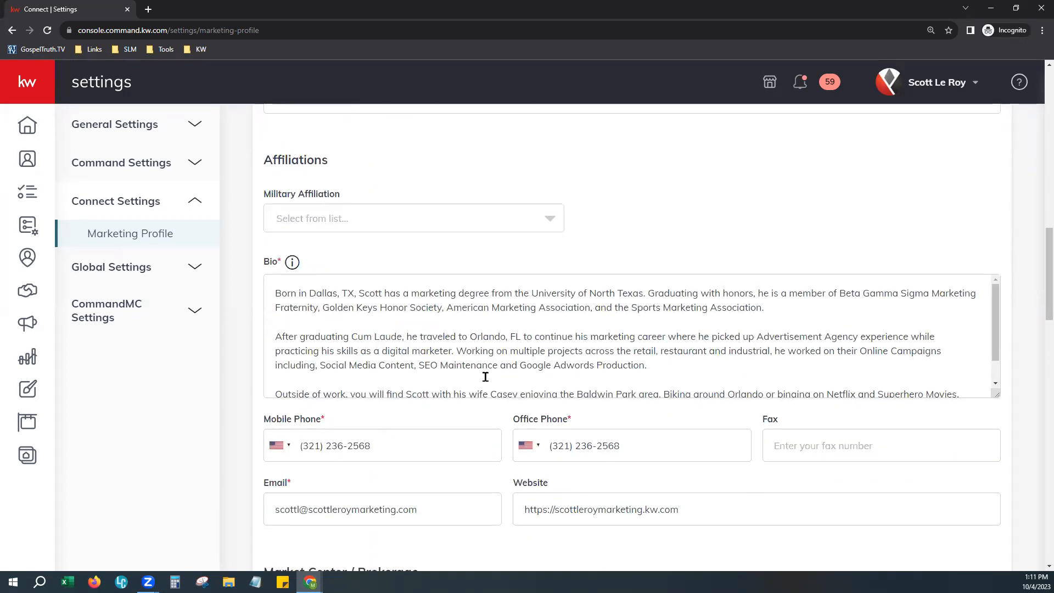
scroll(485, 376, "down", 1)
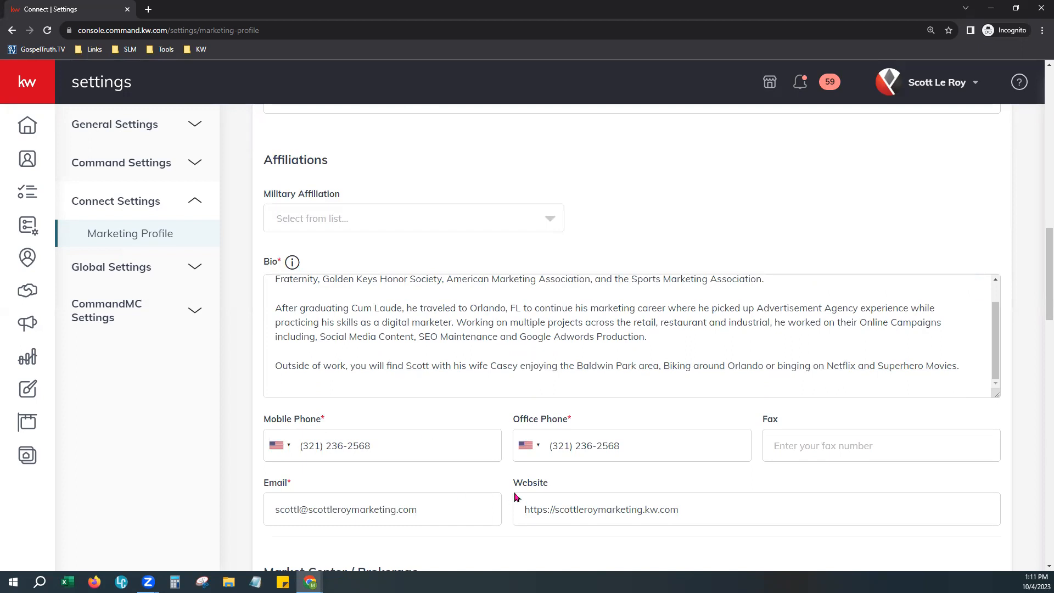
scroll(516, 497, "down", 7)
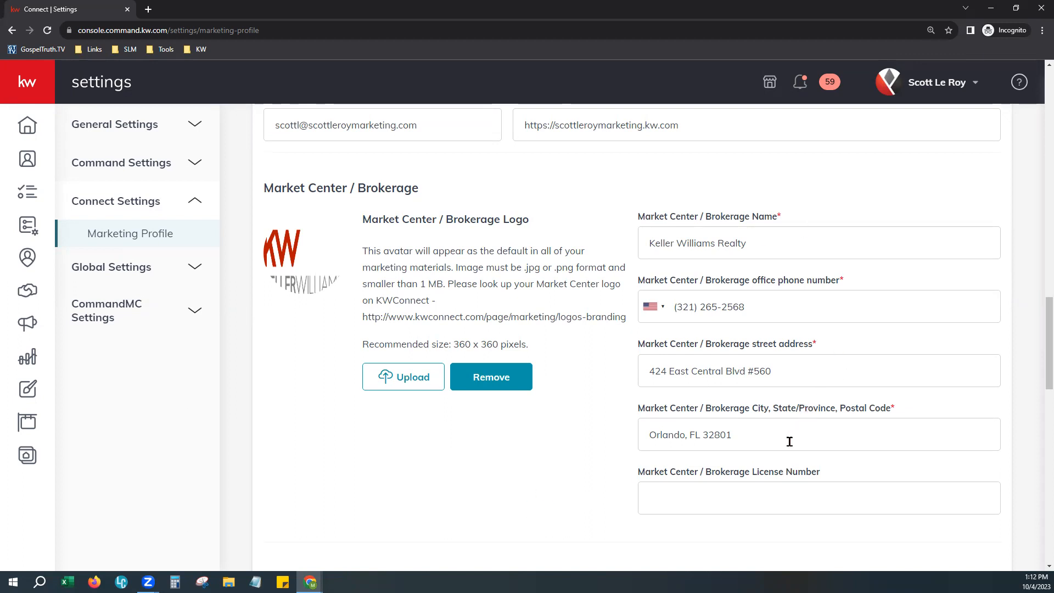
scroll(588, 427, "down", 4)
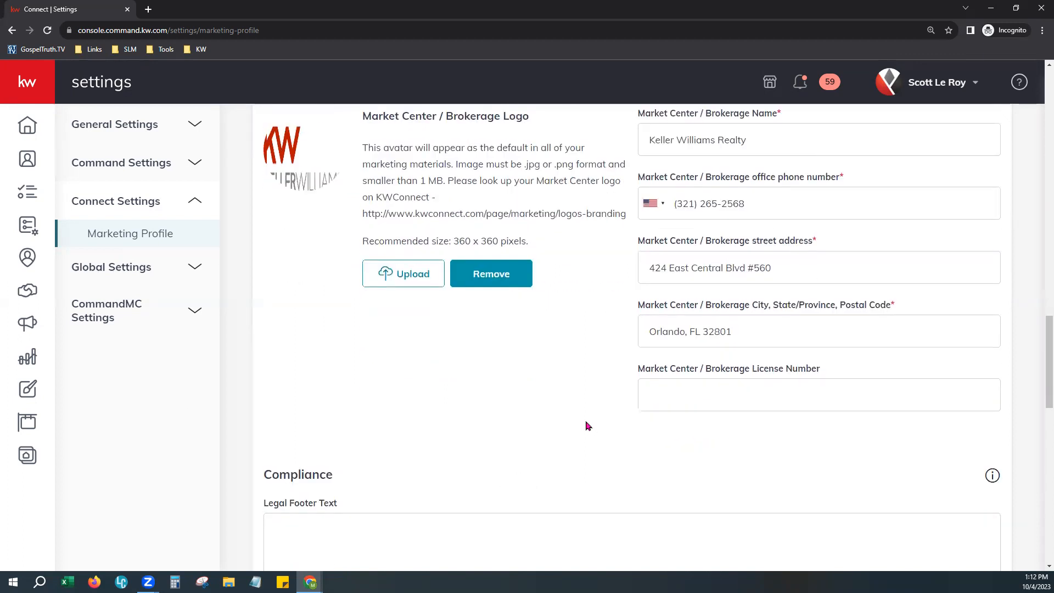
scroll(588, 426, "down", 4)
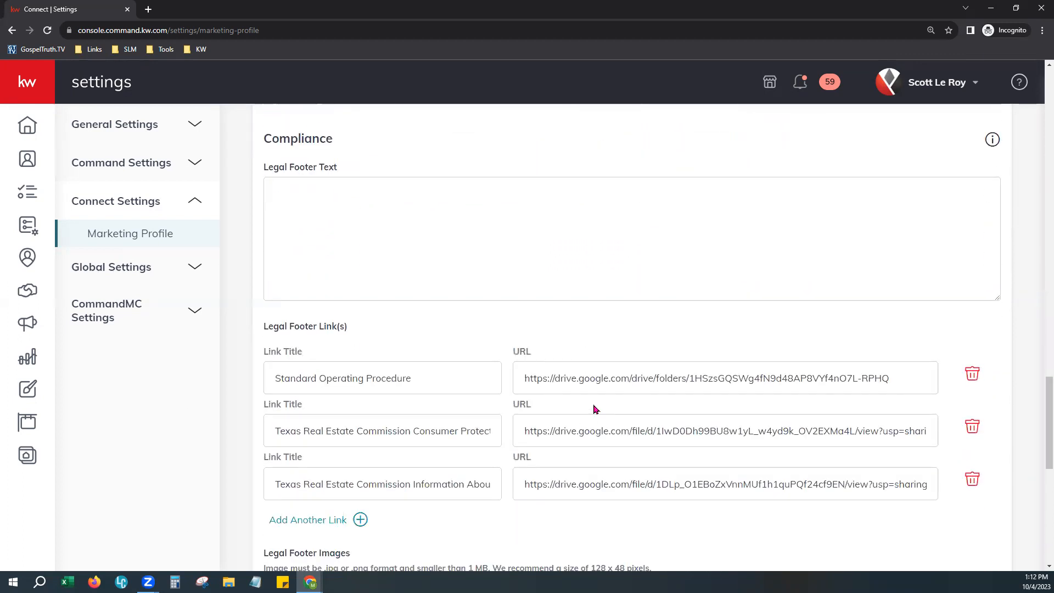
scroll(540, 436, "down", 3)
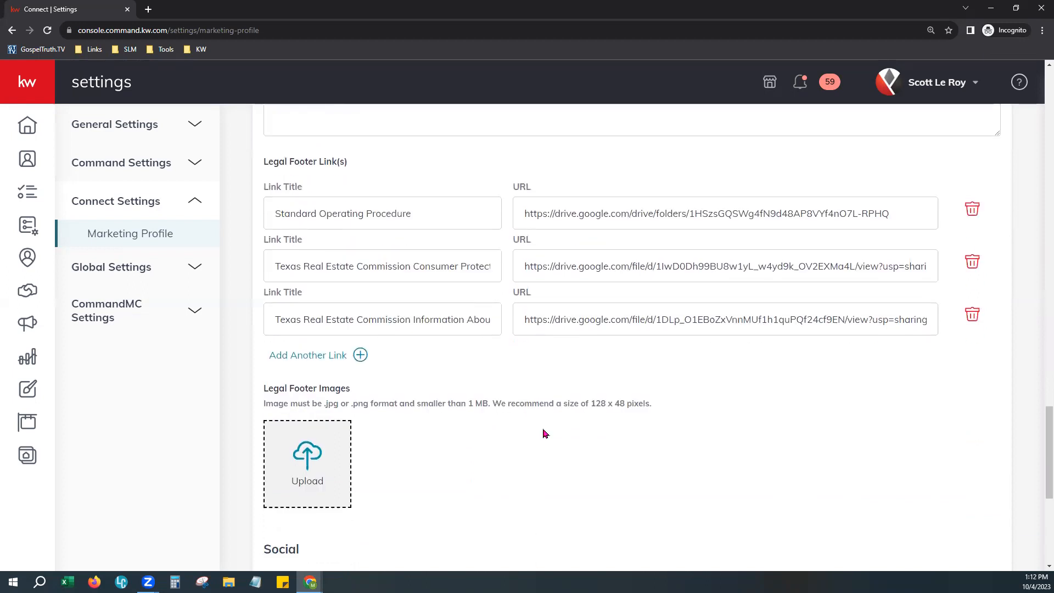
scroll(543, 431, "down", 6)
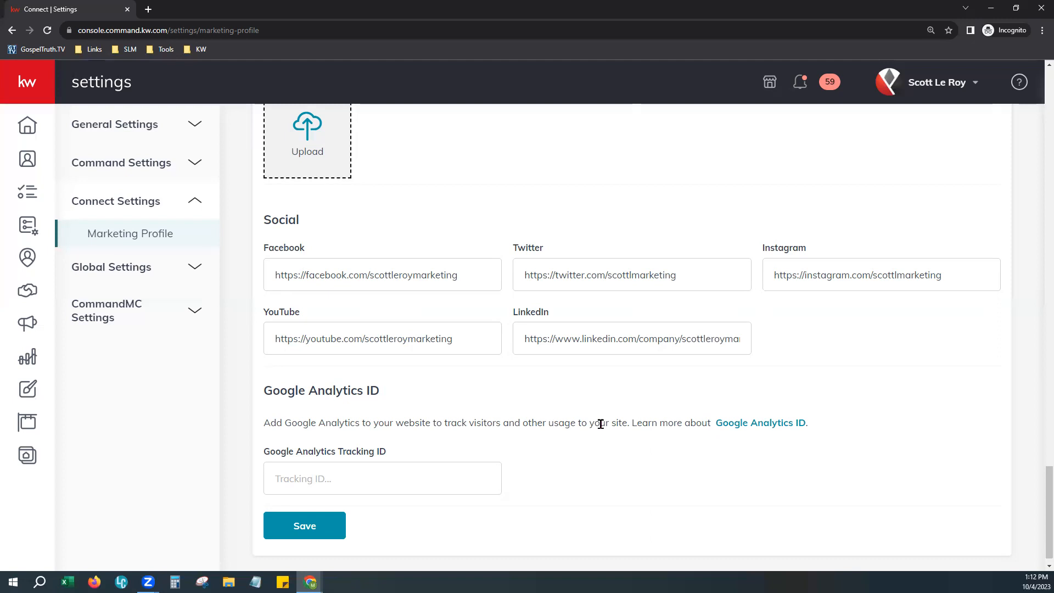
scroll(601, 424, "down", 1)
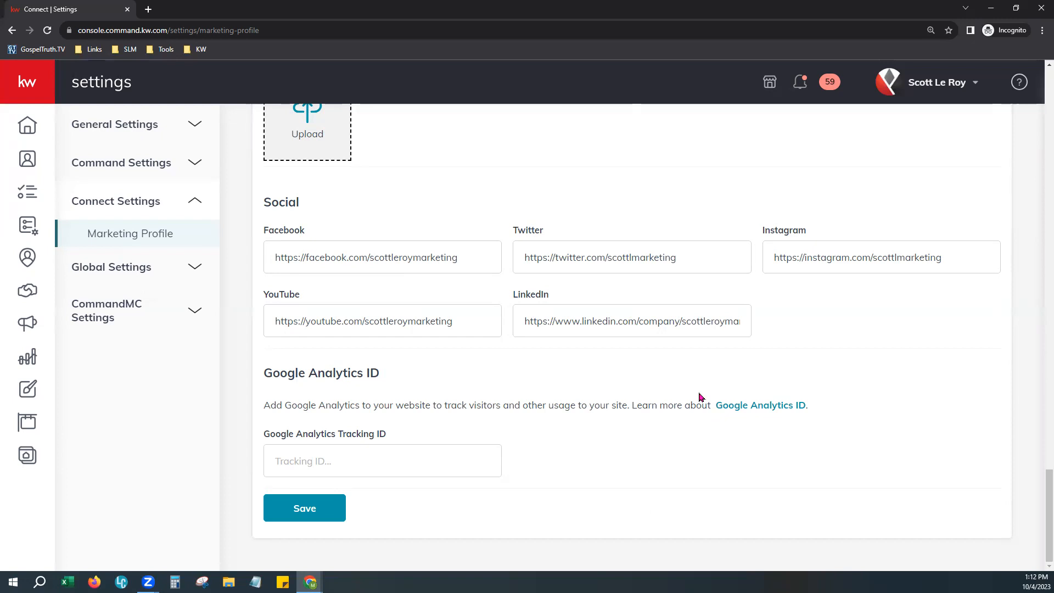
Open Designs, look through the Template Library for a new Email design, and return to the Designs overview.
left_click(30, 393)
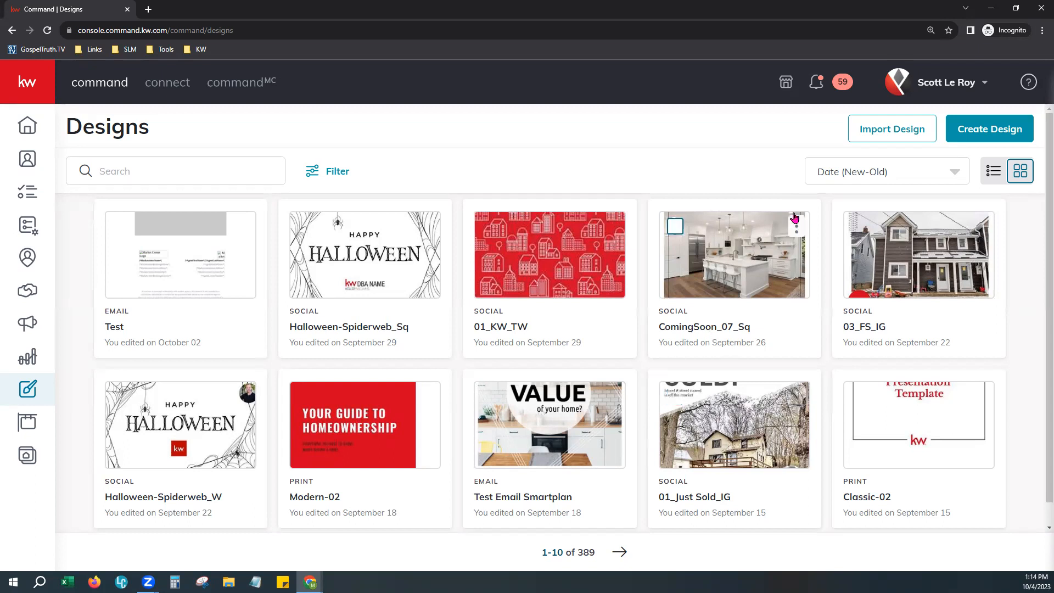
left_click(991, 136)
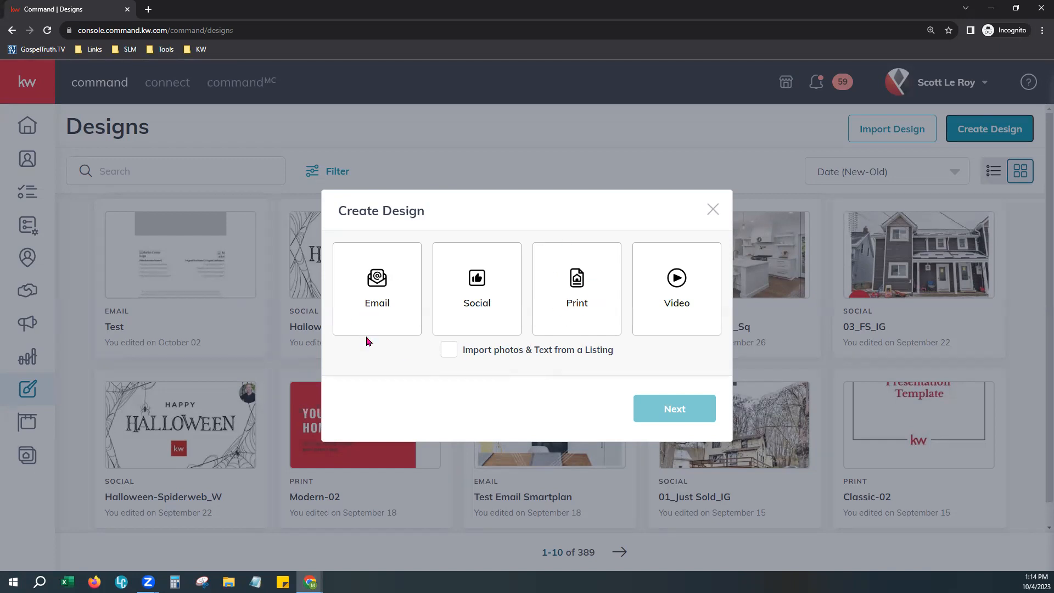
left_click(386, 296)
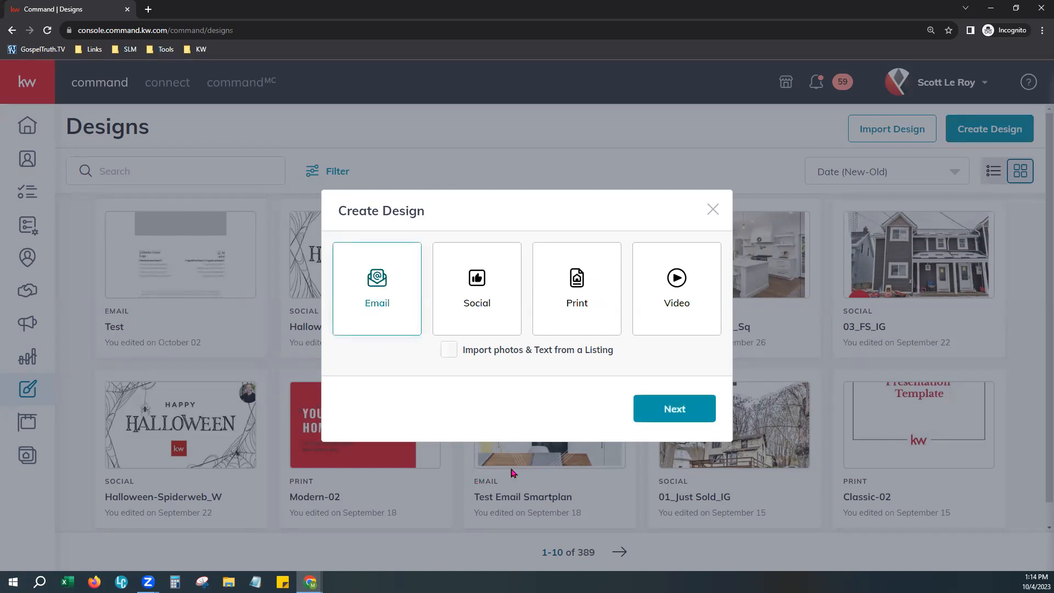
left_click(678, 414)
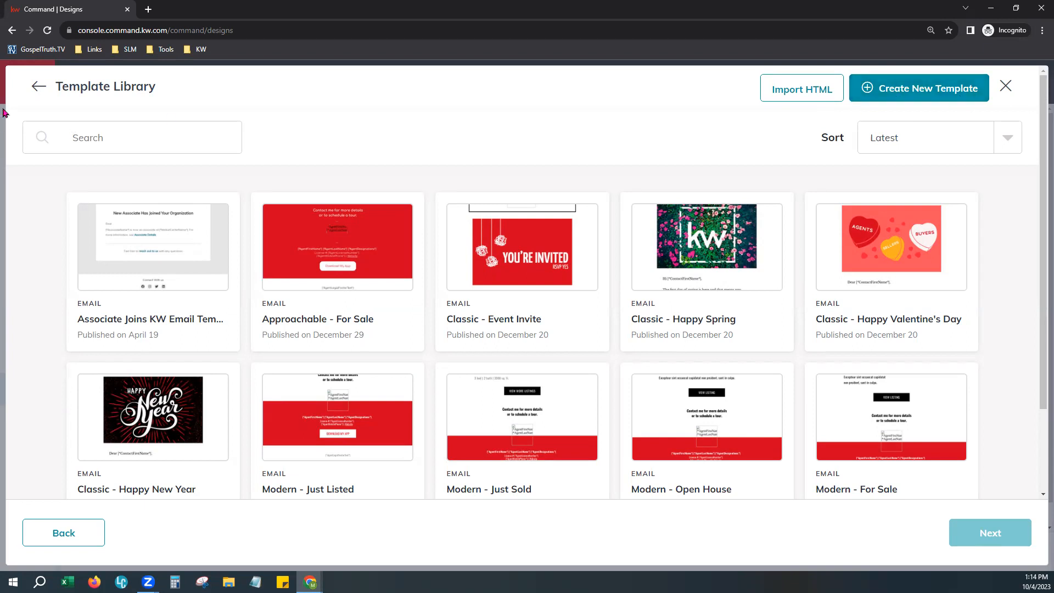
left_click(39, 88)
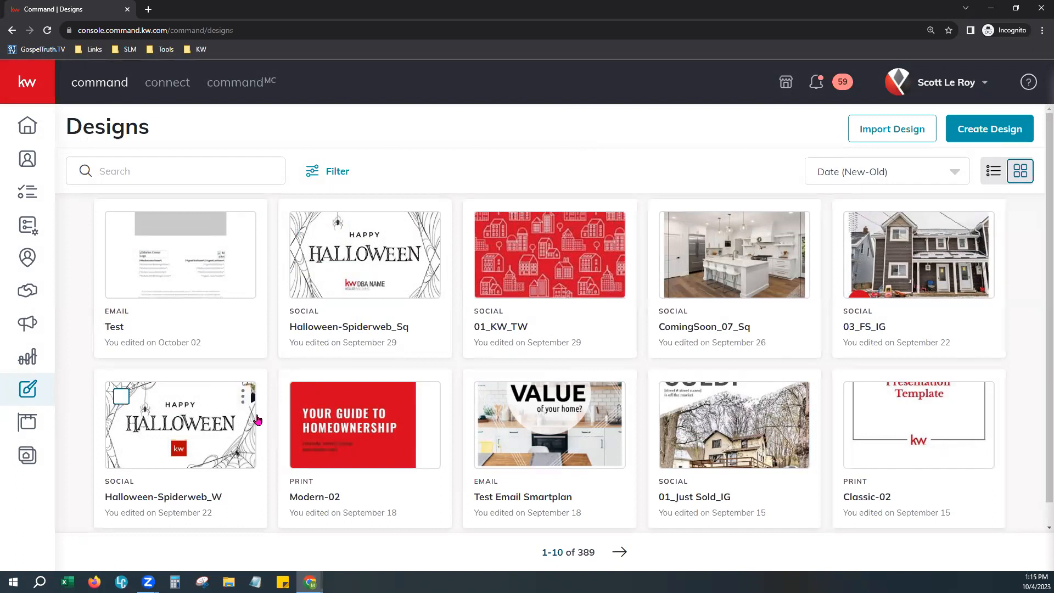
Go to Contacts and review the Upload File import dialog and the Add to Contacts form, closing both without adding anything.
left_click(20, 167)
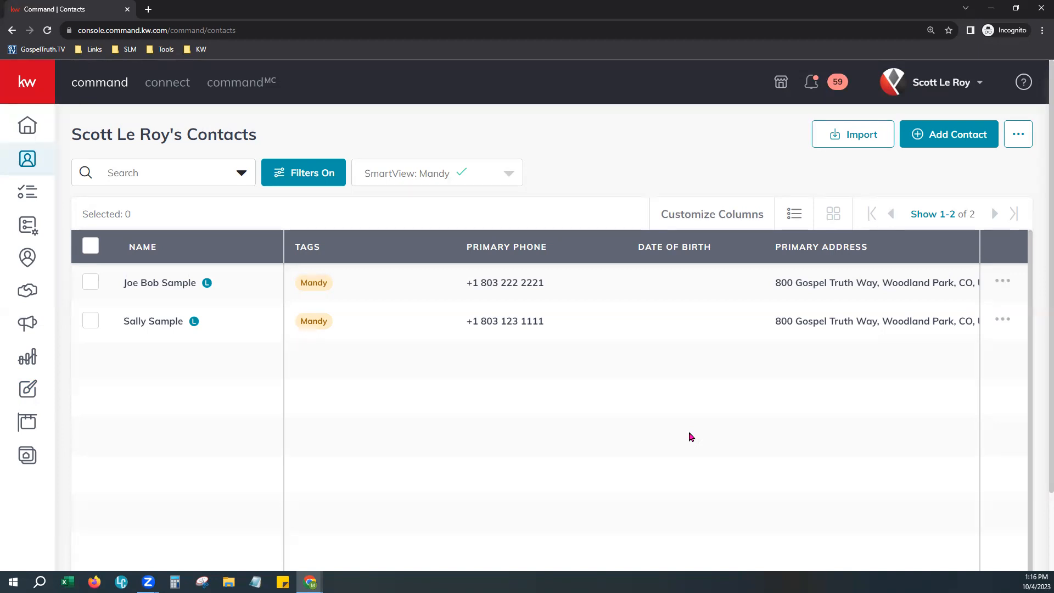
left_click(869, 135)
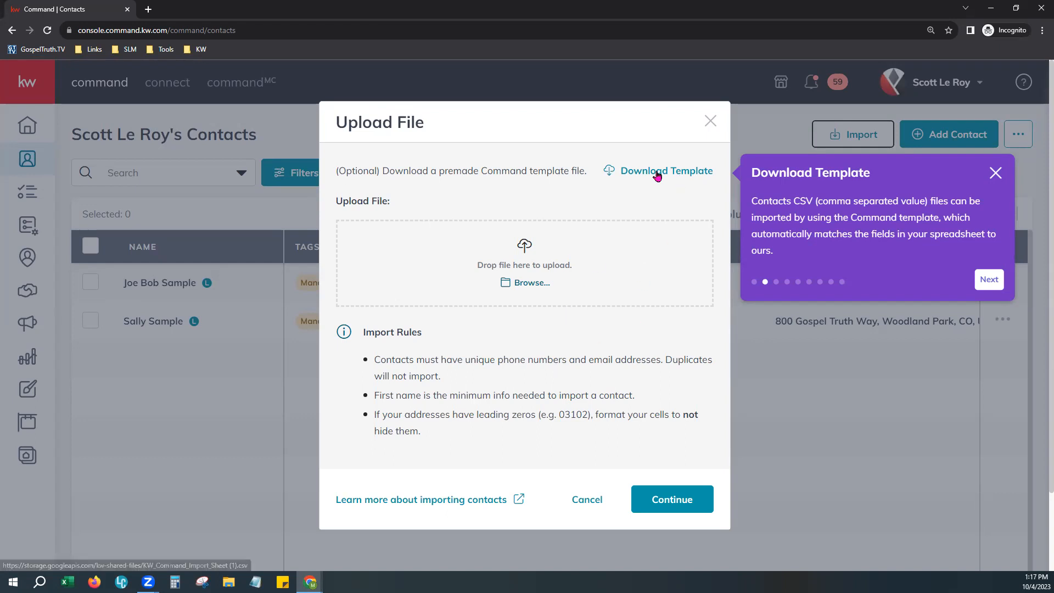
left_click(588, 500)
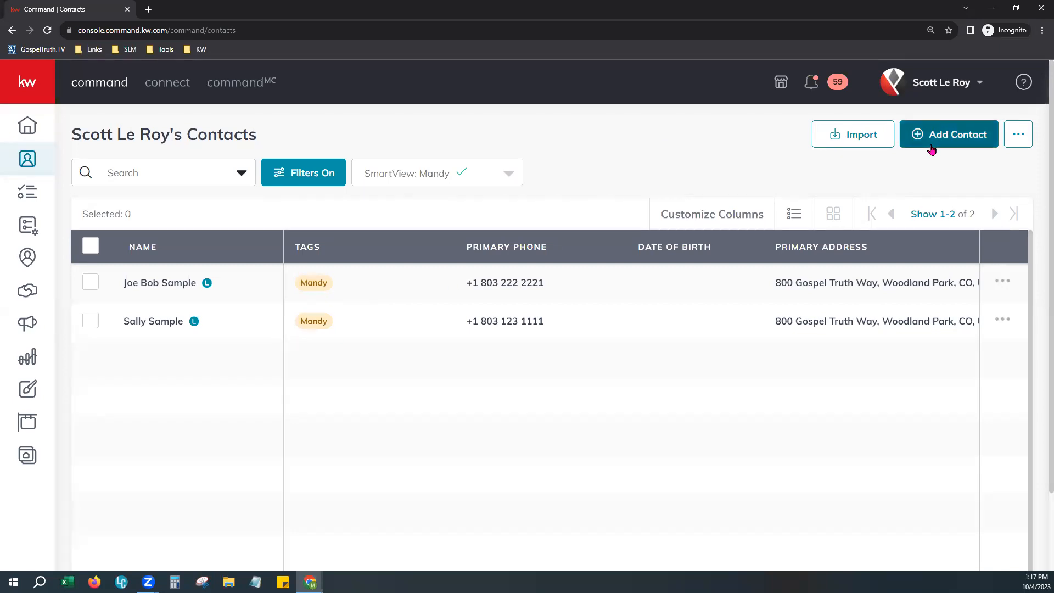
left_click(965, 144)
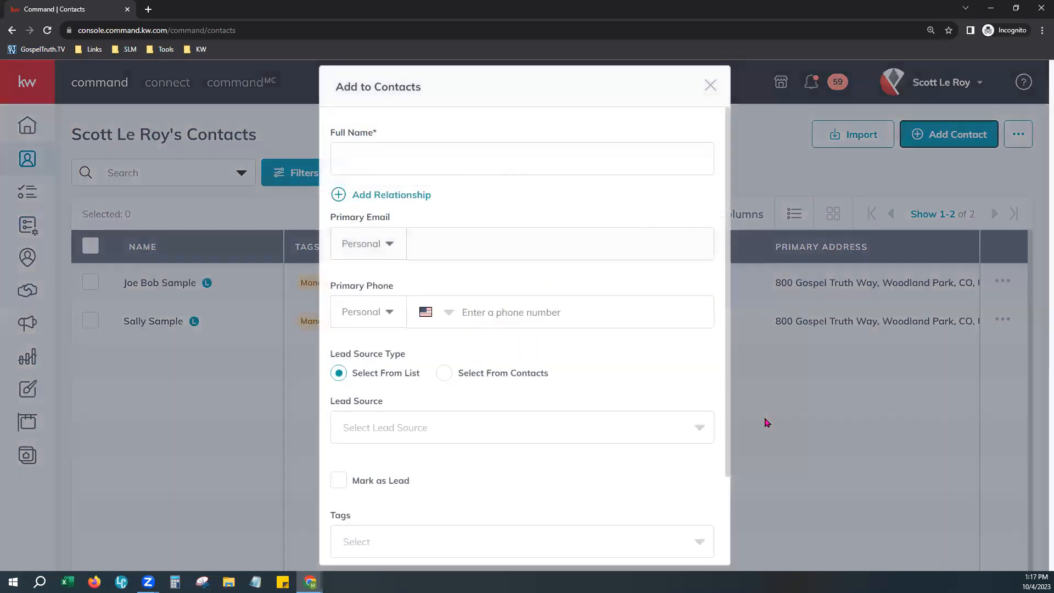
left_click(709, 85)
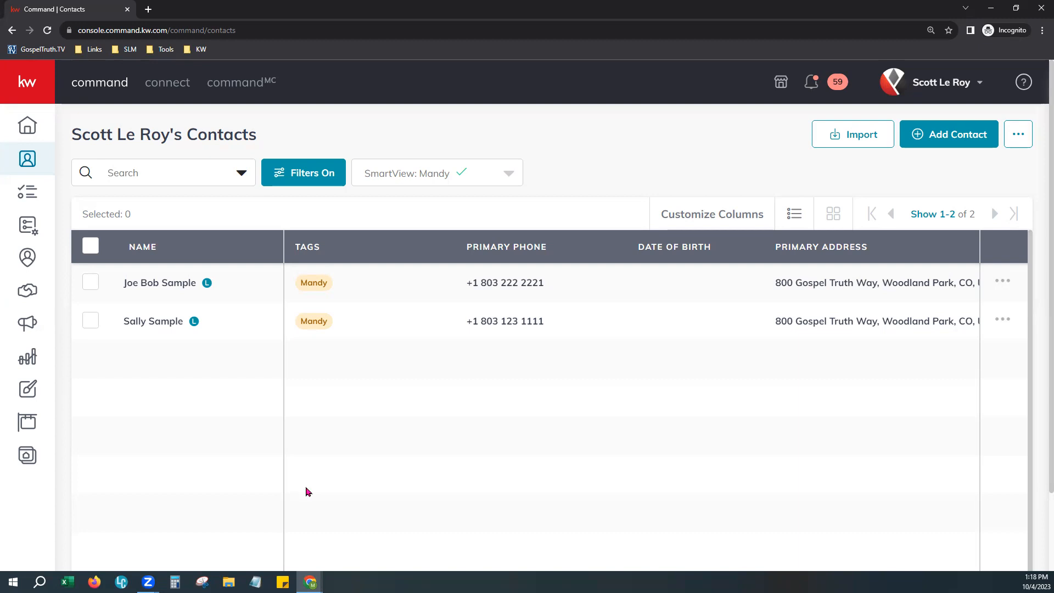
Open the first sample contact and review its details, including the neighborhoods and the home address under Additional Contact Information.
left_click(179, 282)
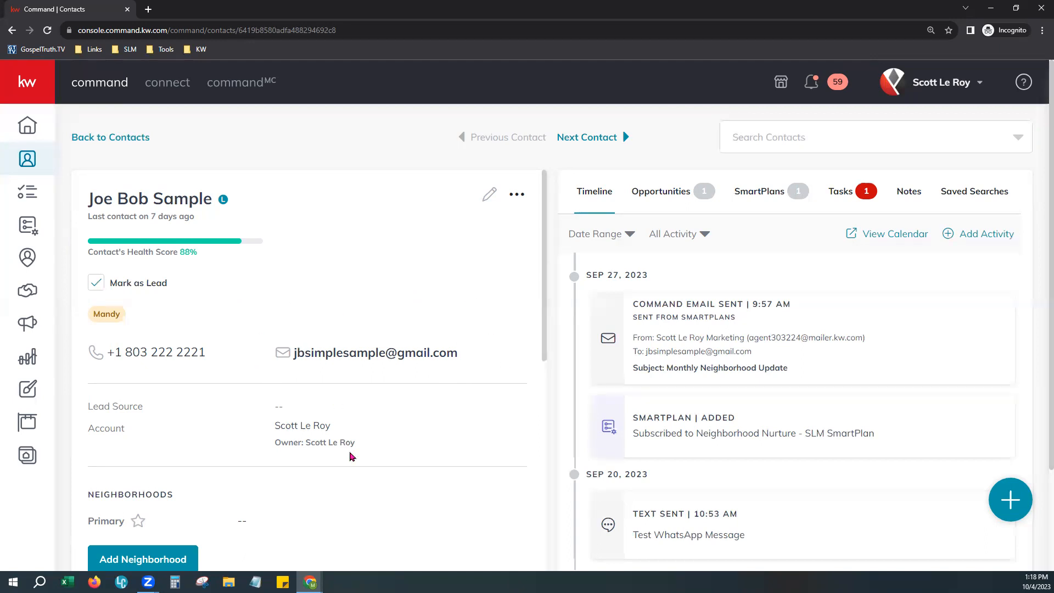
scroll(348, 451, "down", 8)
scroll(345, 446, "down", 4)
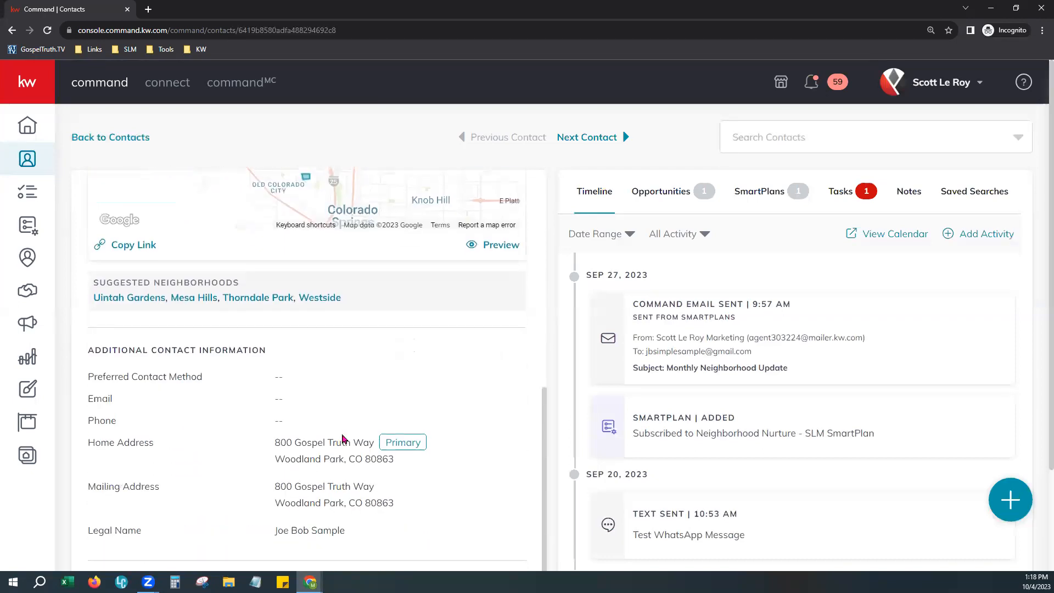
left_click_drag(87, 251, 270, 259)
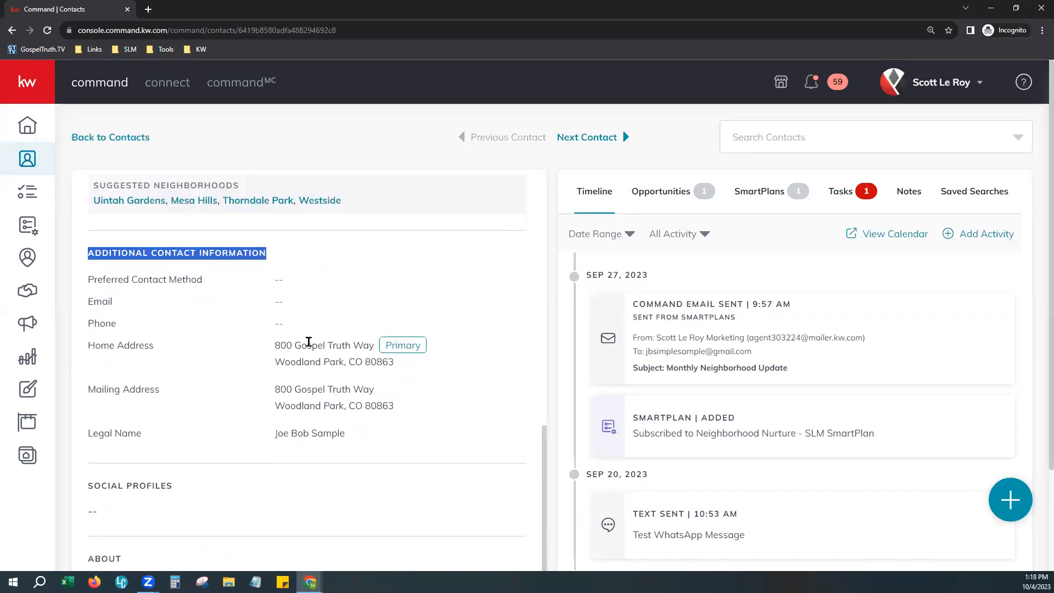
scroll(321, 295, "up", 10)
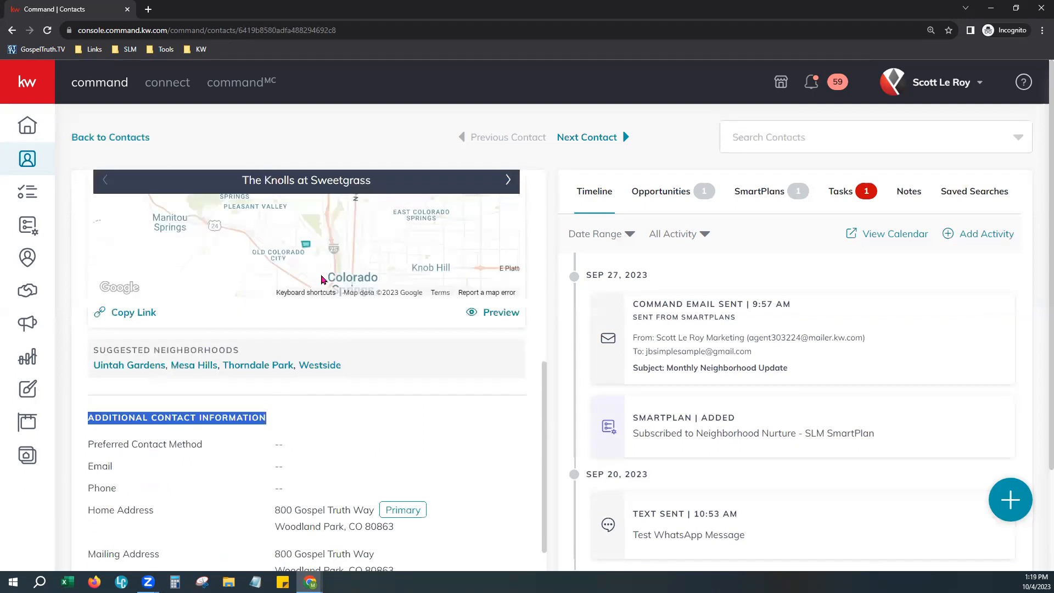
scroll(322, 280, "up", 1)
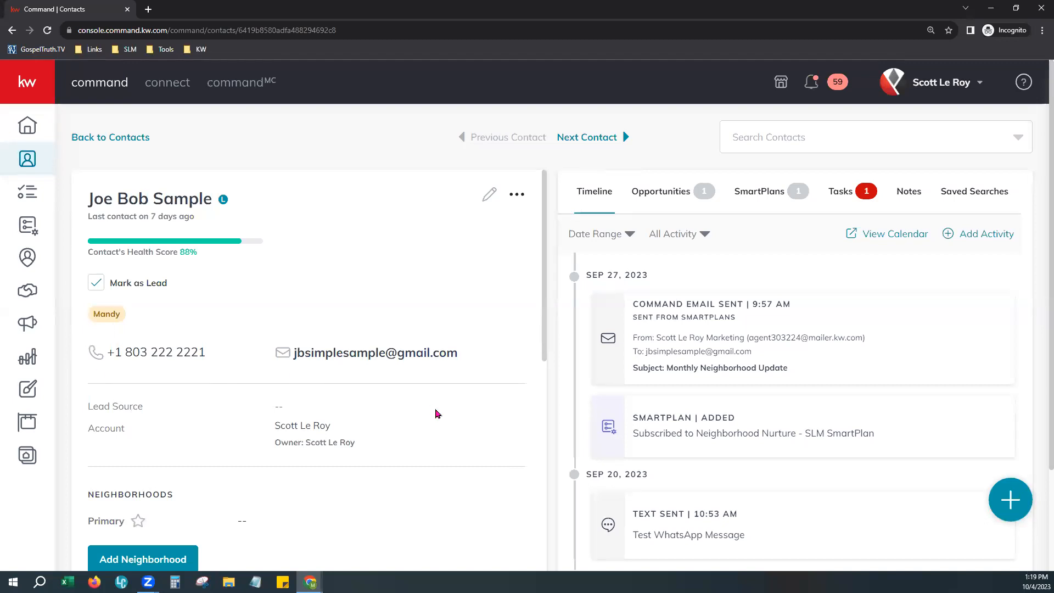
scroll(438, 413, "down", 4)
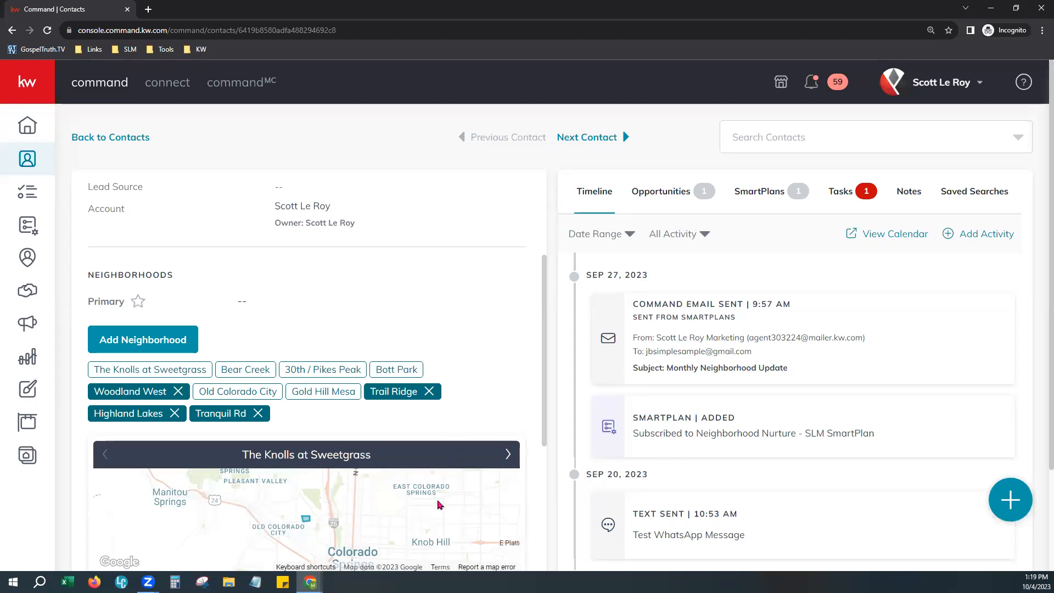
scroll(473, 519, "down", 4)
triple_click(471, 530)
scroll(305, 567, "down", 2)
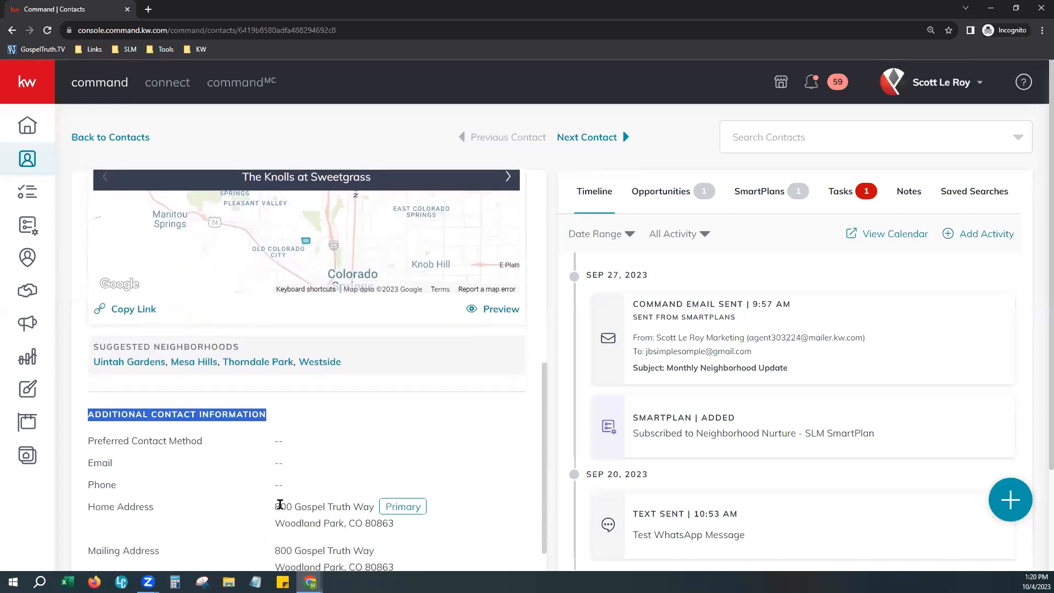
Open the map for adding neighborhoods to the contact and select Trail Ridge, Kings Crown and Paradise Pines near Woodland Park.
scroll(423, 489, "up", 1)
scroll(423, 489, "up", 5)
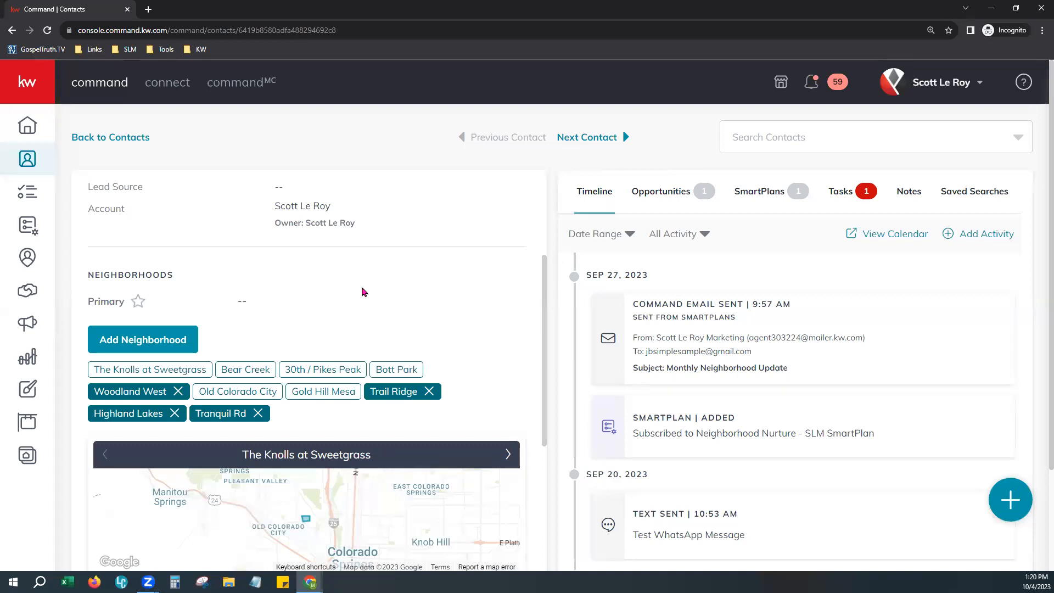
left_click(180, 339)
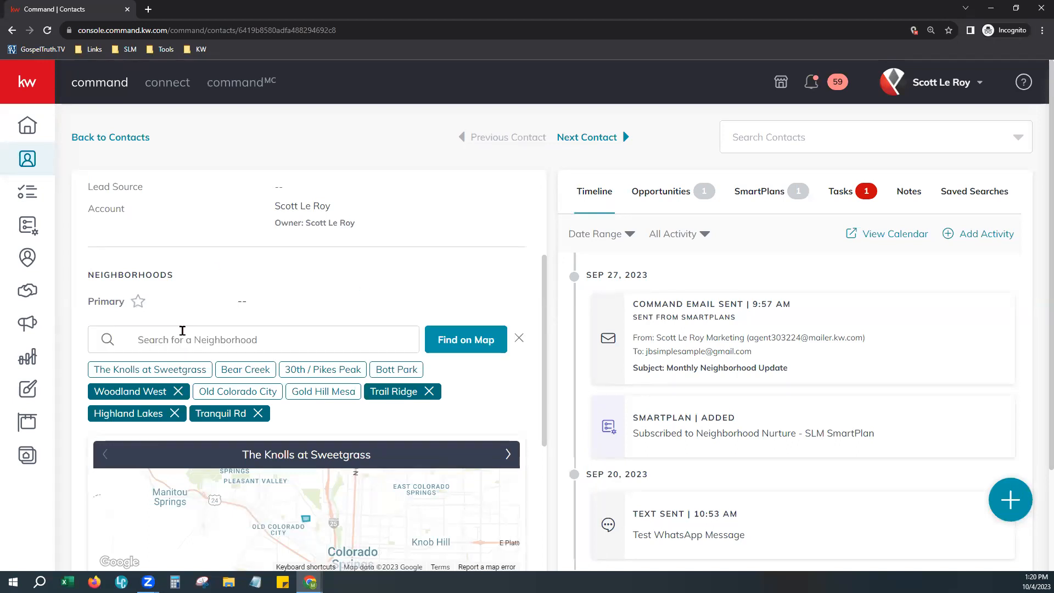
left_click(435, 340)
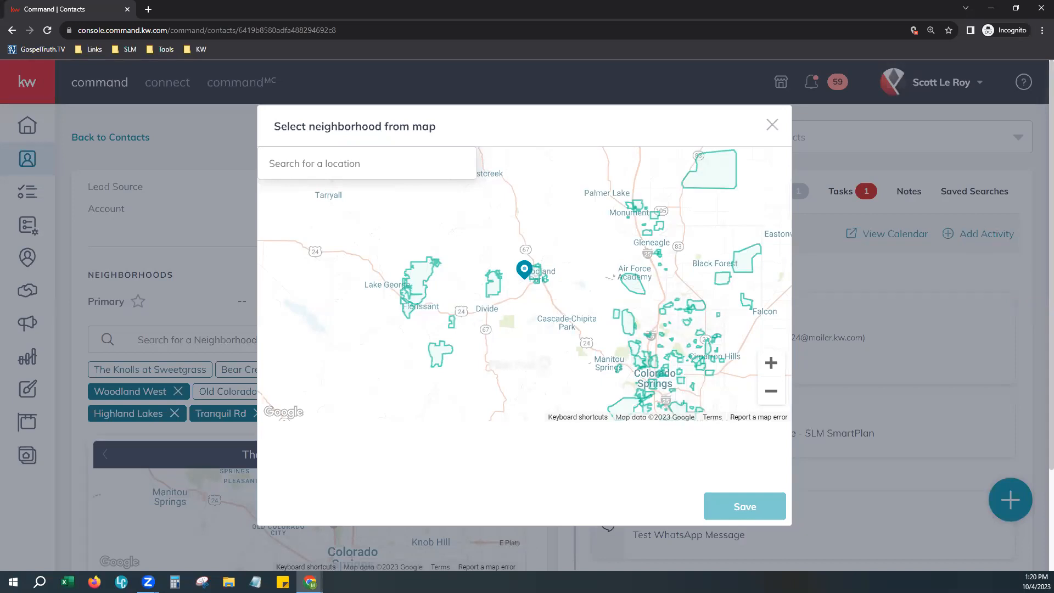
left_click(357, 164)
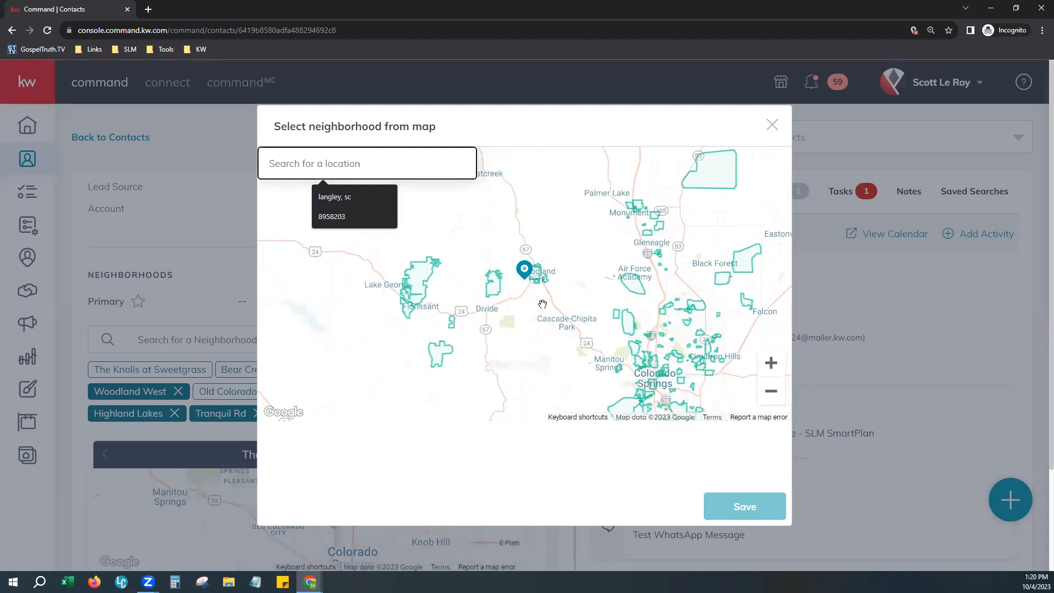
scroll(543, 304, "up", 3)
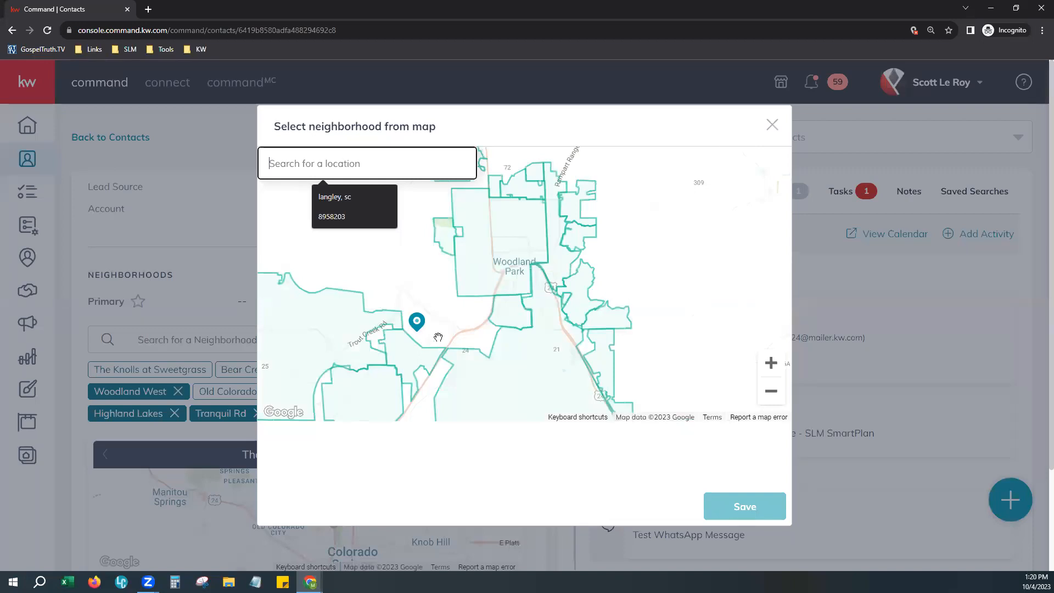
left_click_drag(462, 329, 534, 277)
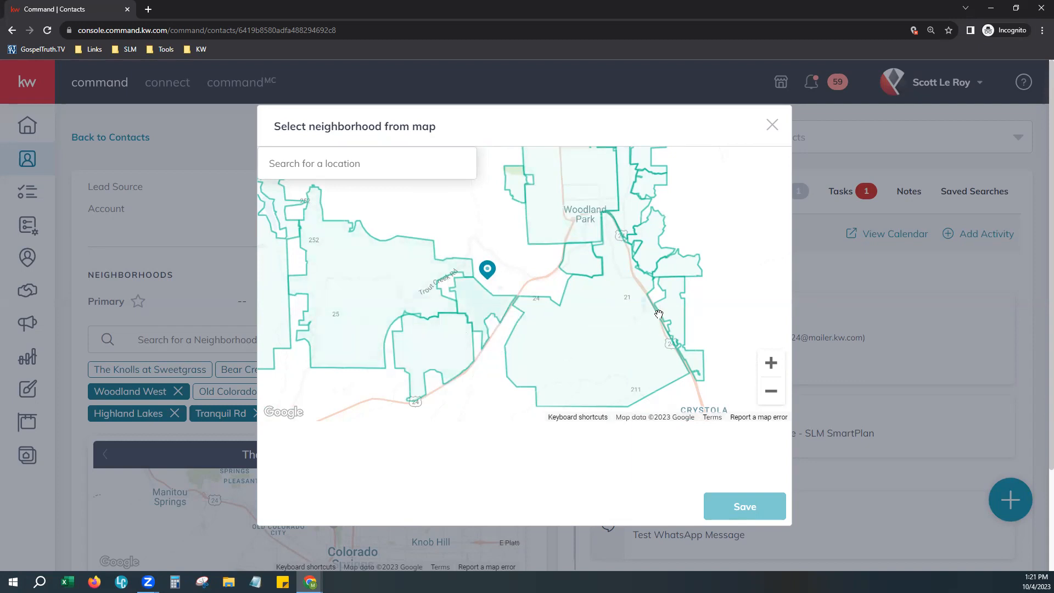
left_click(624, 322)
left_click(666, 262)
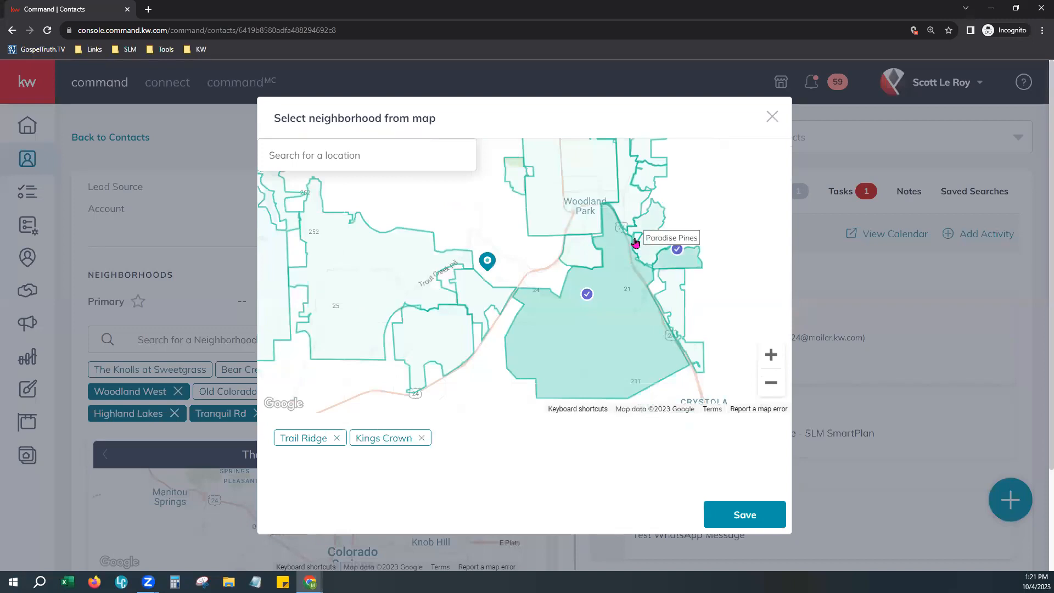
left_click(637, 244)
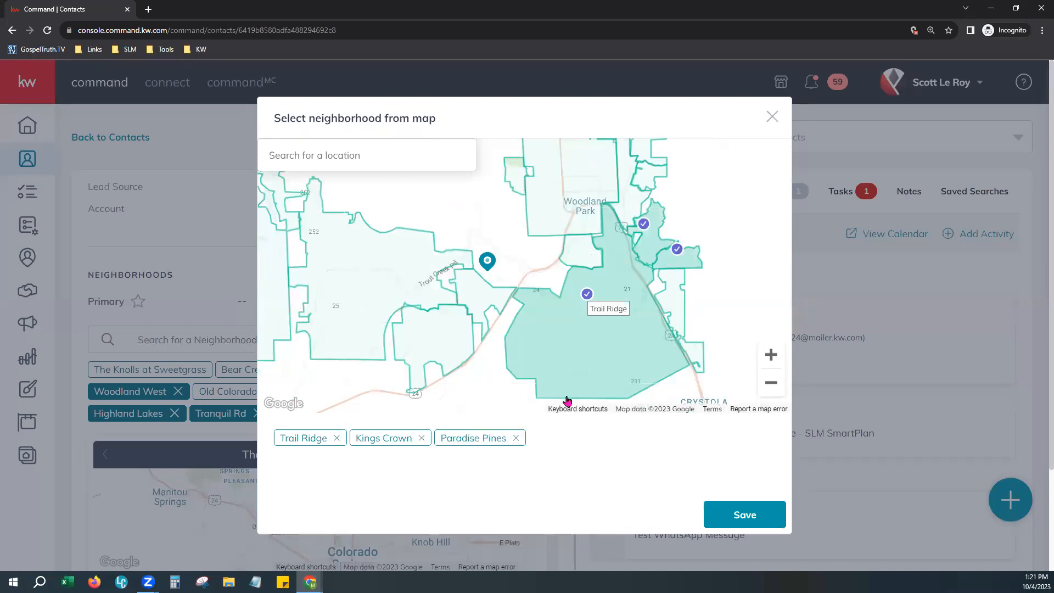
Remove Trail Ridge and Kings Crown from the neighborhood selection and save Paradise Pines to the contact.
left_click(337, 439)
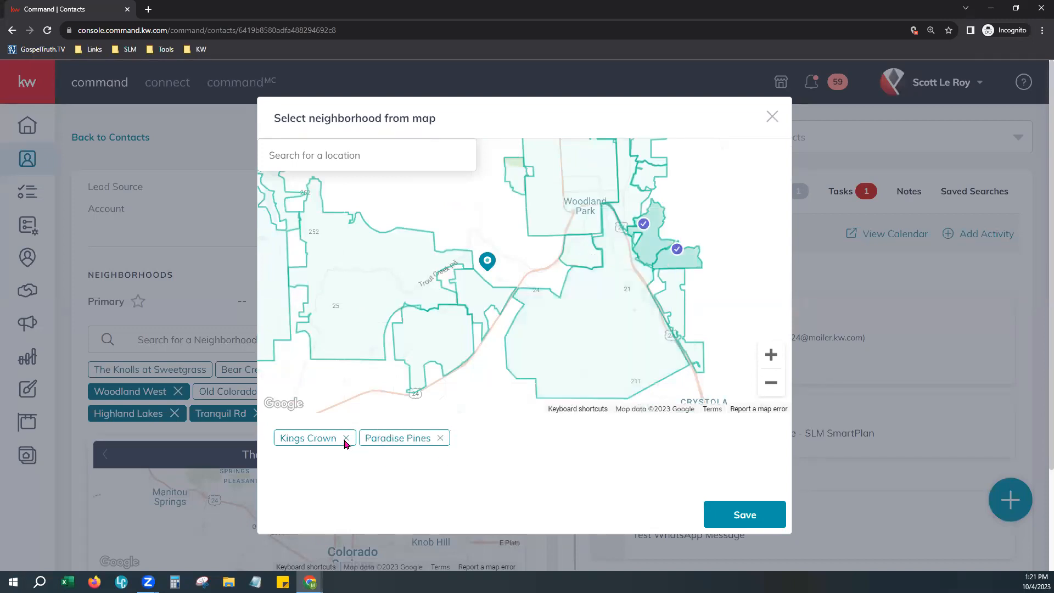
left_click(346, 438)
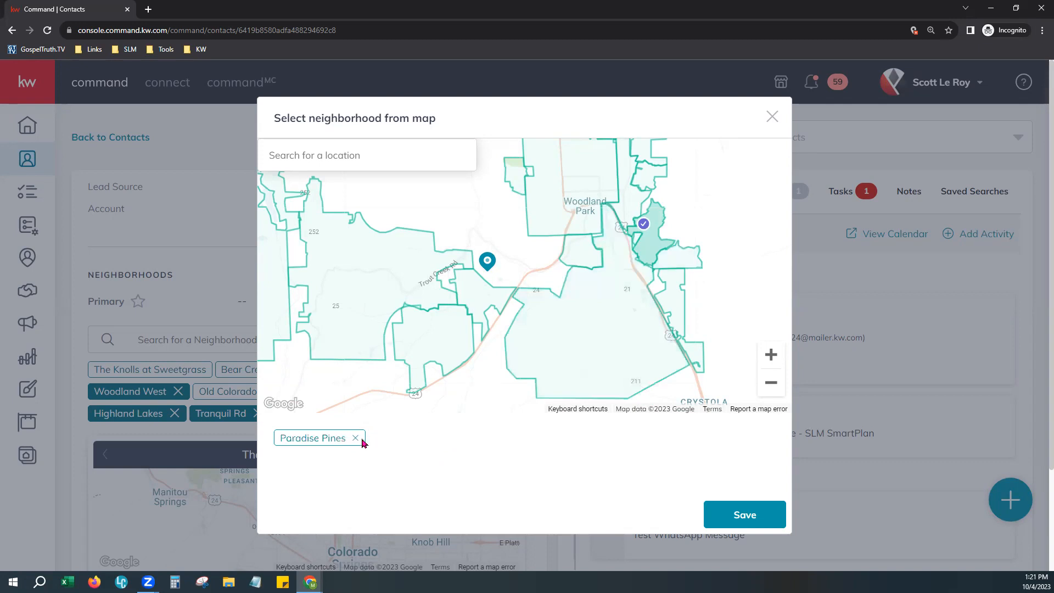
left_click(744, 513)
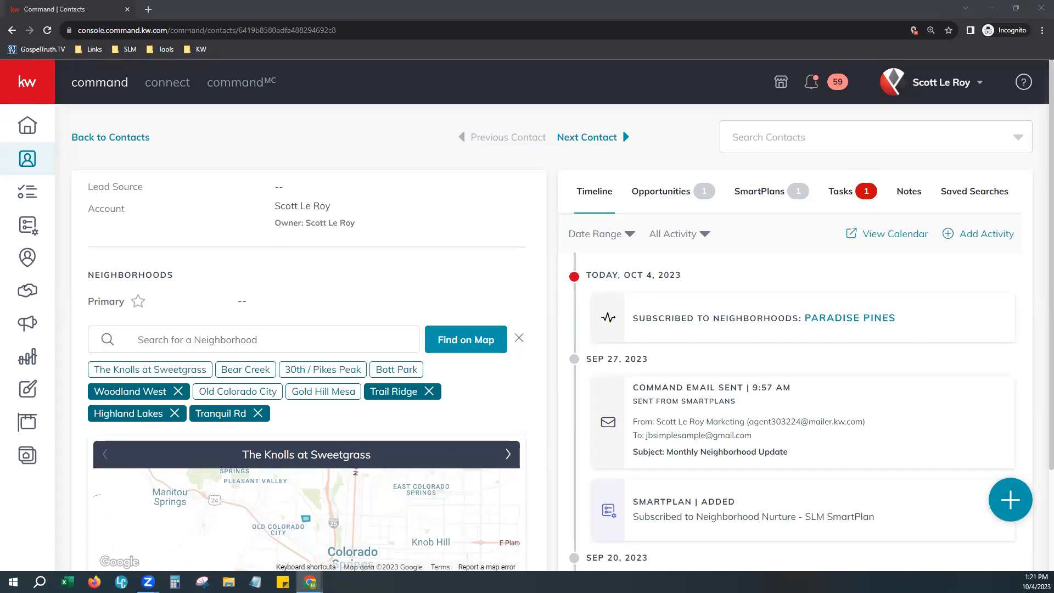
Switch to the Gmail window with the Monthly Neighborhood Update email and examine its Red Rock Canyon market stats and property listings.
left_click(703, 98)
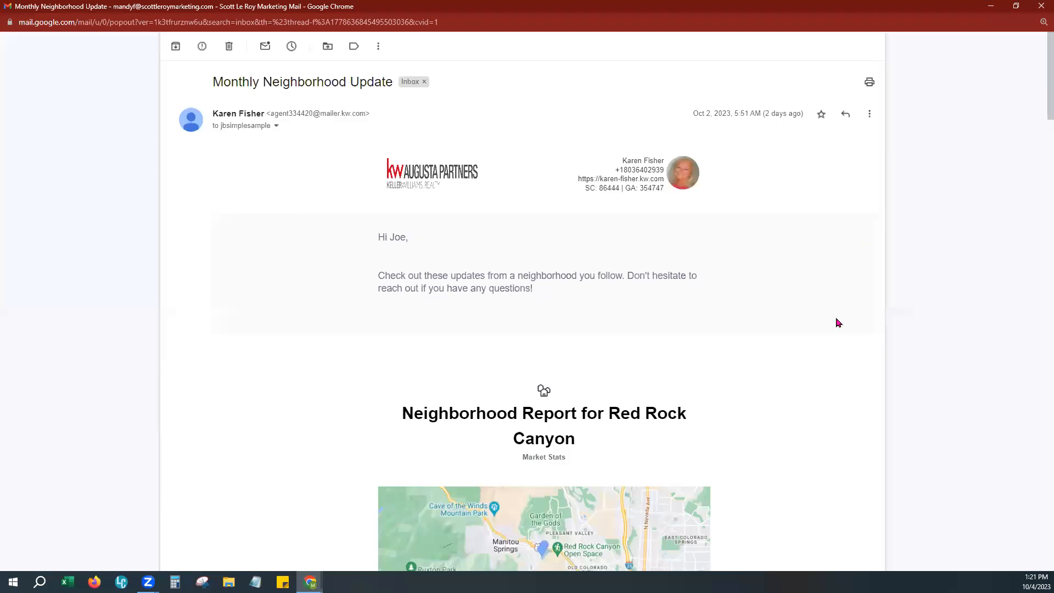
key("ctrl+plus")
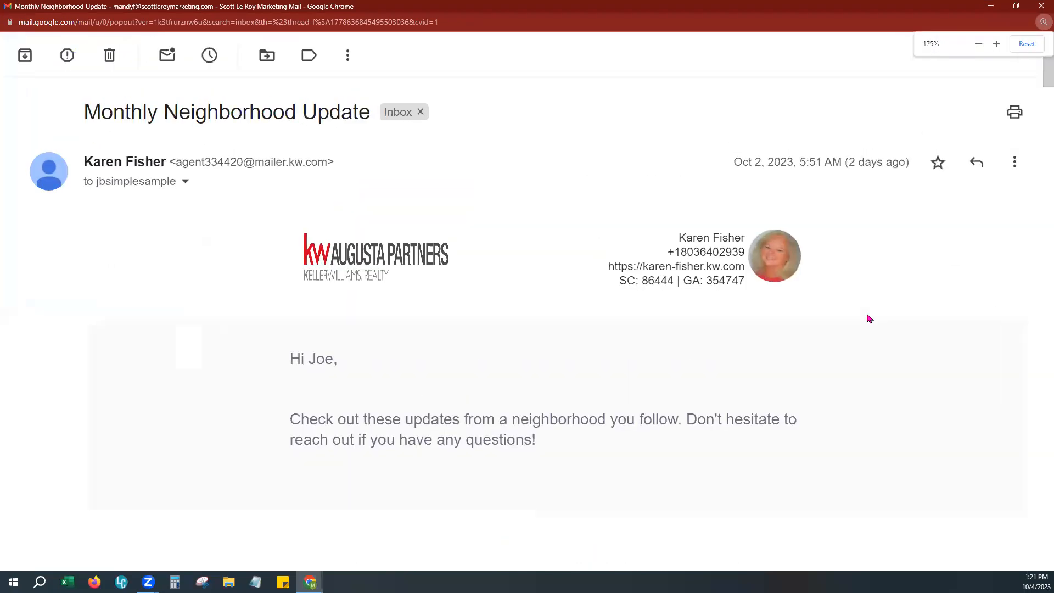
key("ctrl+plus")
scroll(851, 432, "down", 5)
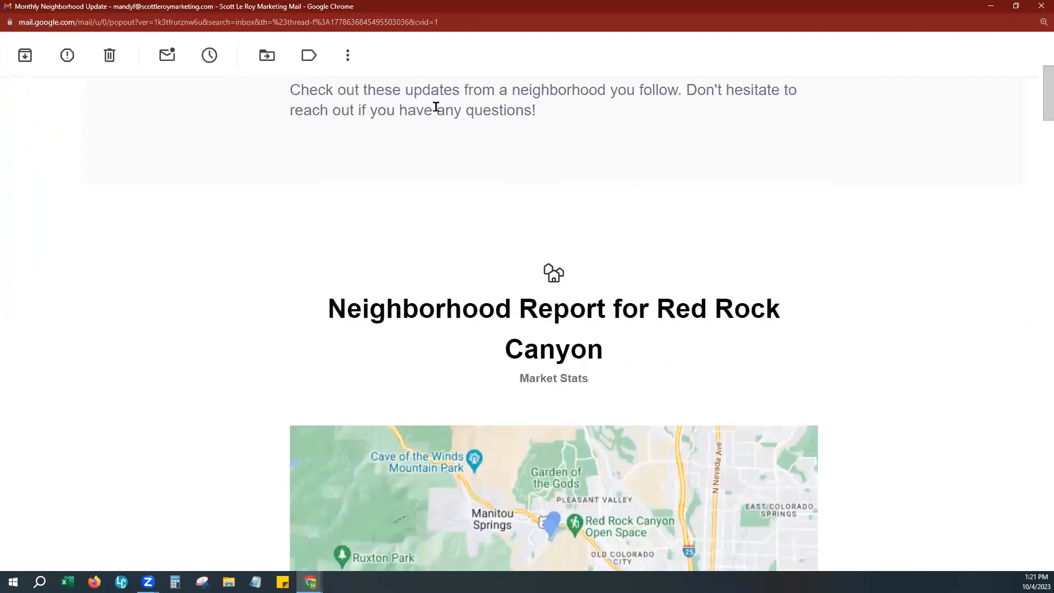
scroll(546, 149, "up", 1)
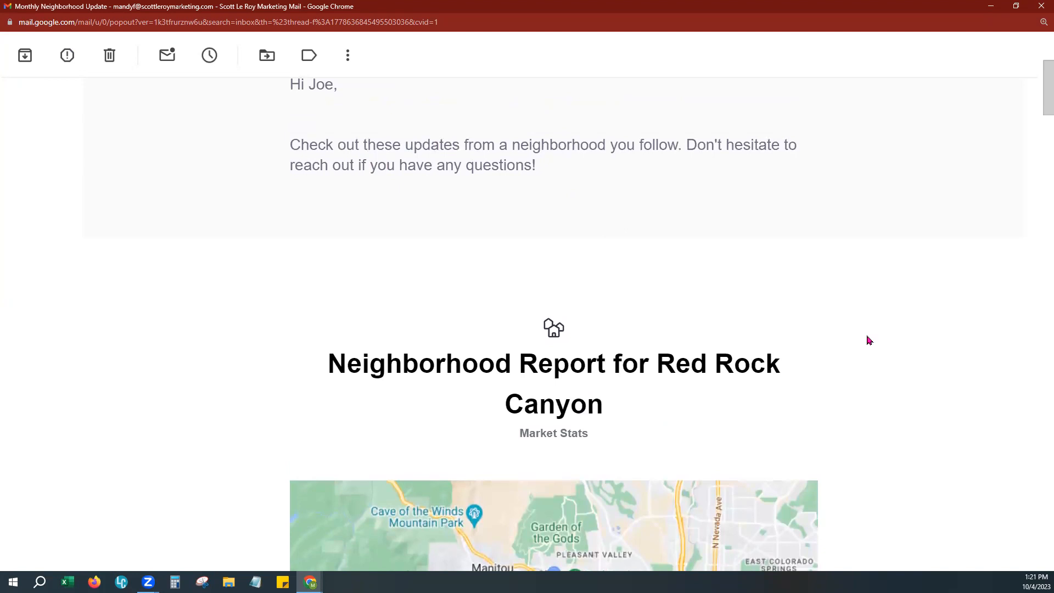
scroll(867, 341, "down", 4)
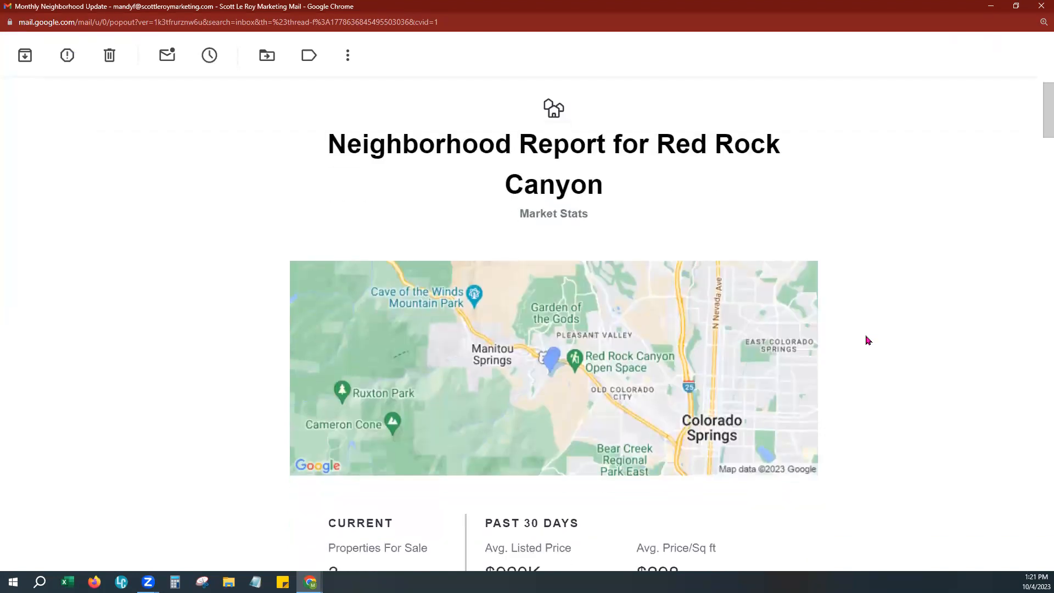
scroll(868, 341, "down", 1)
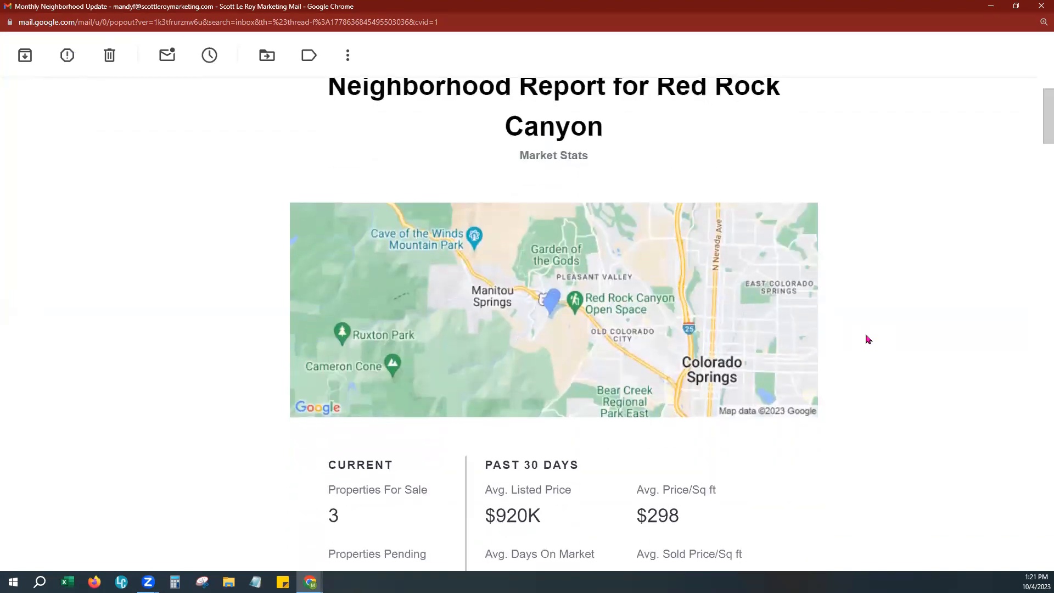
scroll(868, 340, "down", 3)
scroll(868, 339, "down", 5)
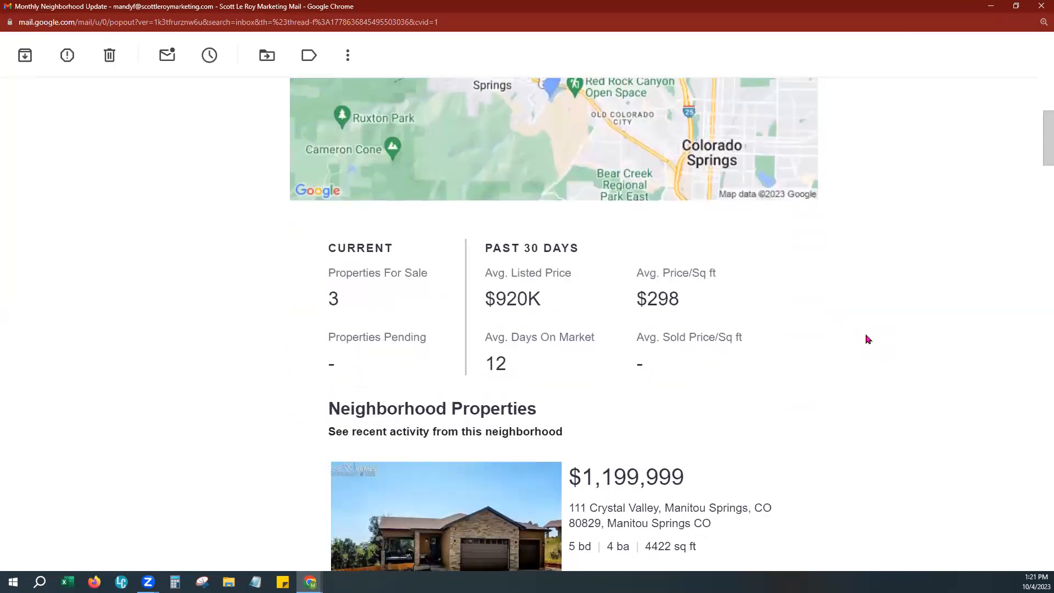
scroll(868, 340, "down", 7)
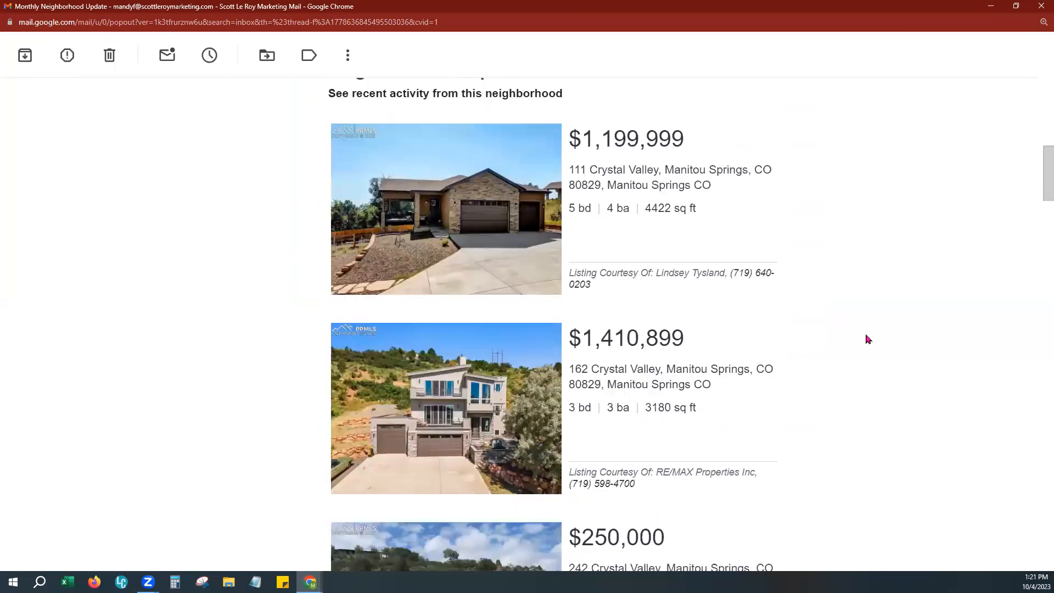
scroll(868, 339, "down", 2)
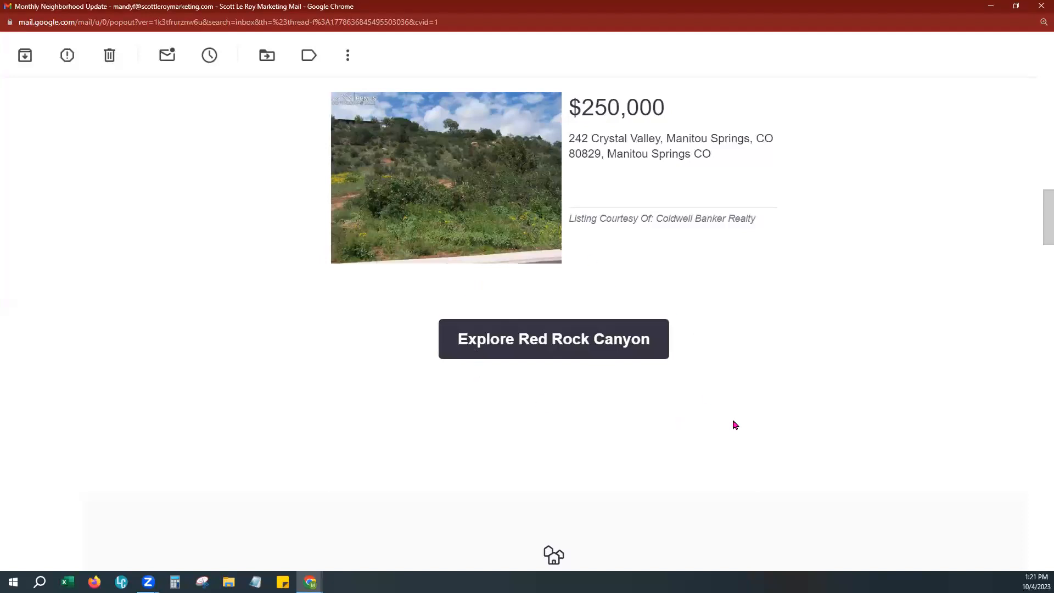
Review the Grandview neighborhood report and the rest of the Monthly Neighborhood Update email down to its end.
scroll(769, 439, "down", 3)
scroll(776, 430, "down", 14)
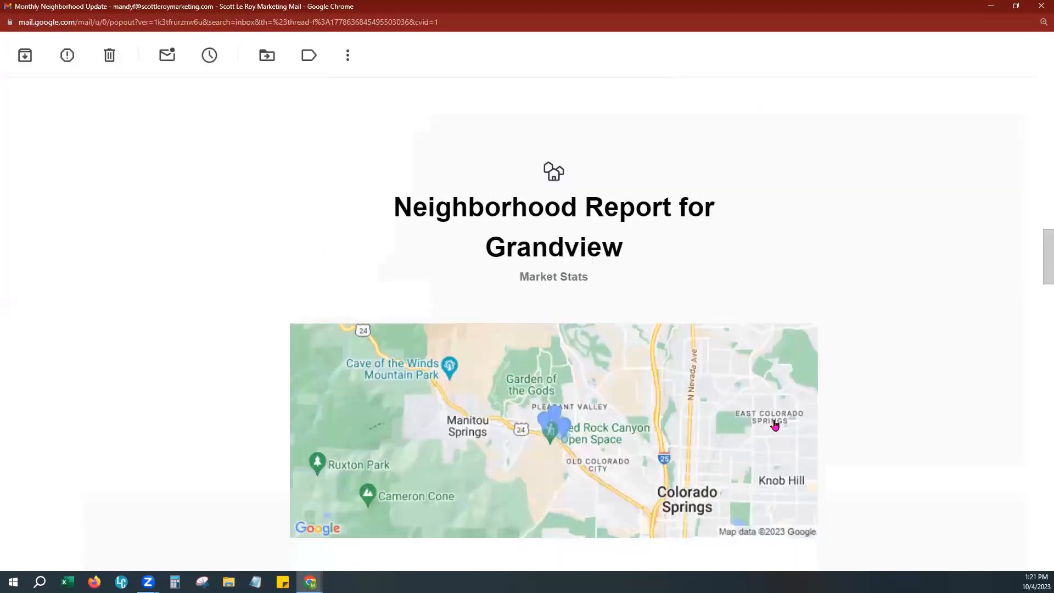
scroll(774, 423, "down", 12)
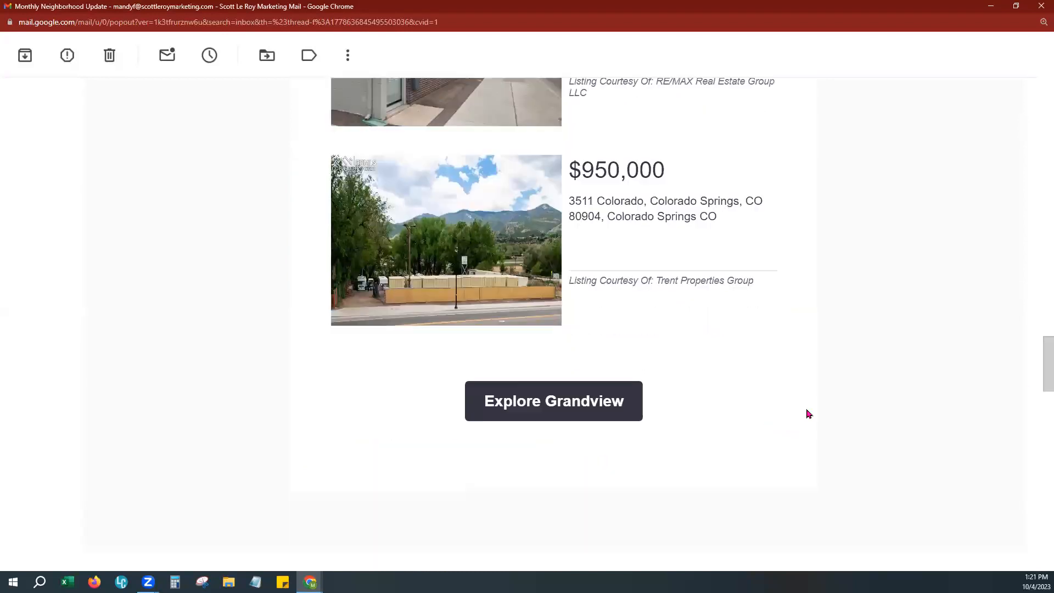
scroll(1039, 410, "down", 1)
left_click_drag(1040, 410, 1039, 526)
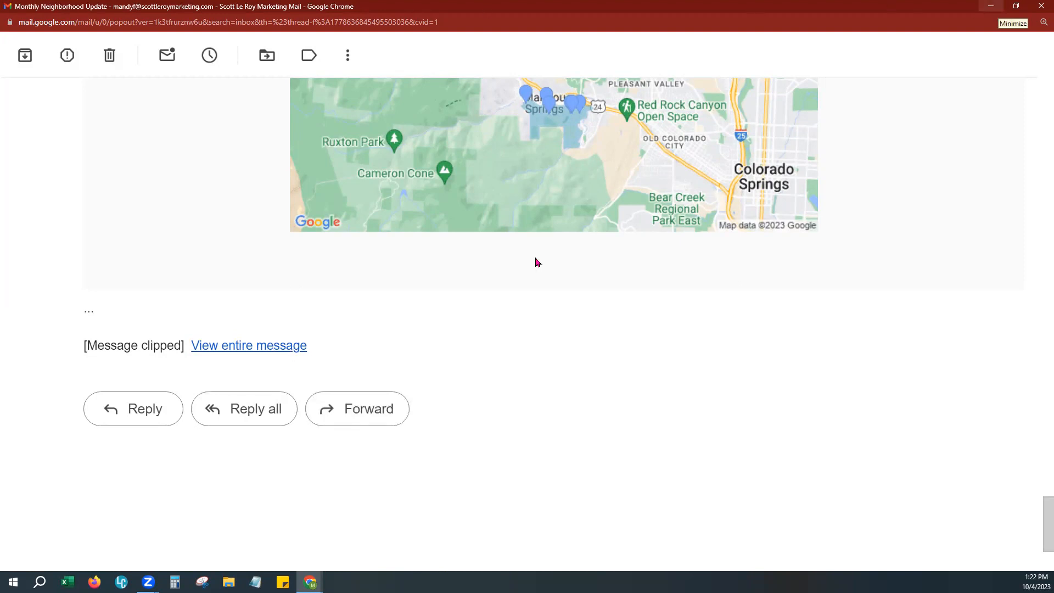
Switch back to the sample contact in Command, open it for editing and expand its additional contact information.
left_click(992, 6)
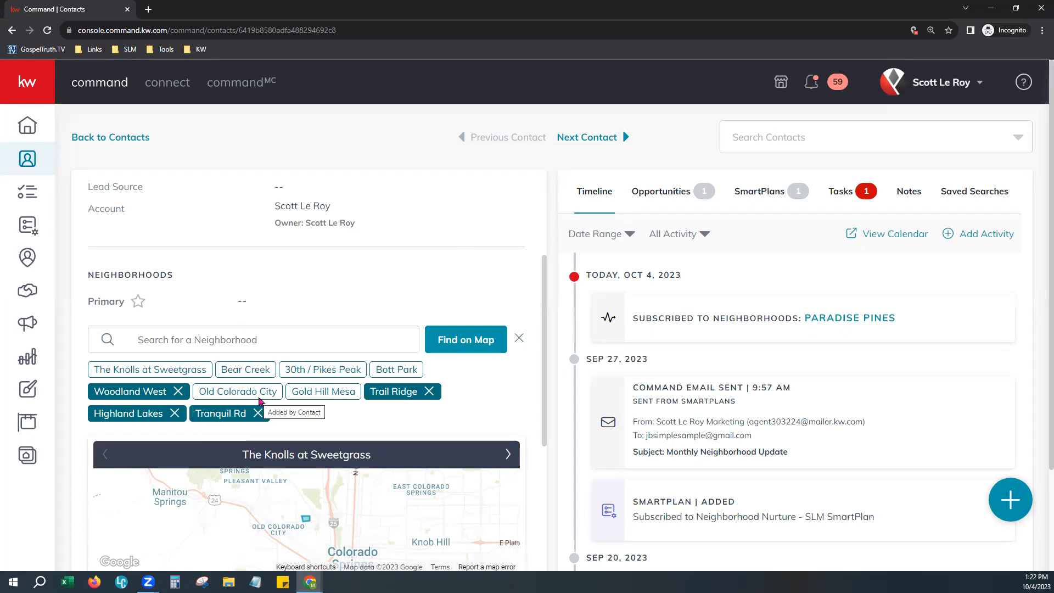
scroll(453, 272, "up", 2)
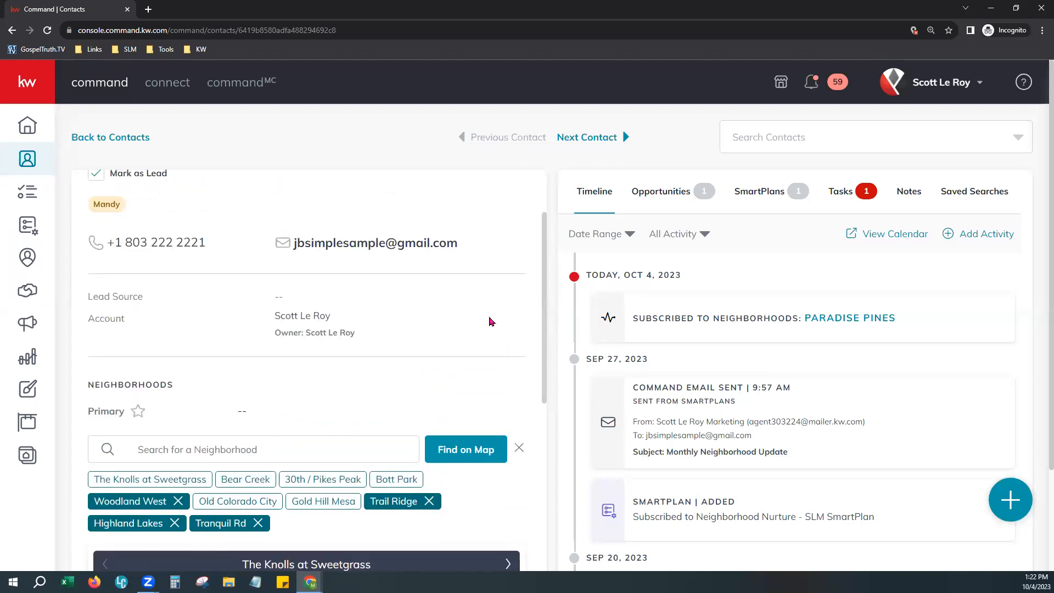
scroll(490, 322, "up", 2)
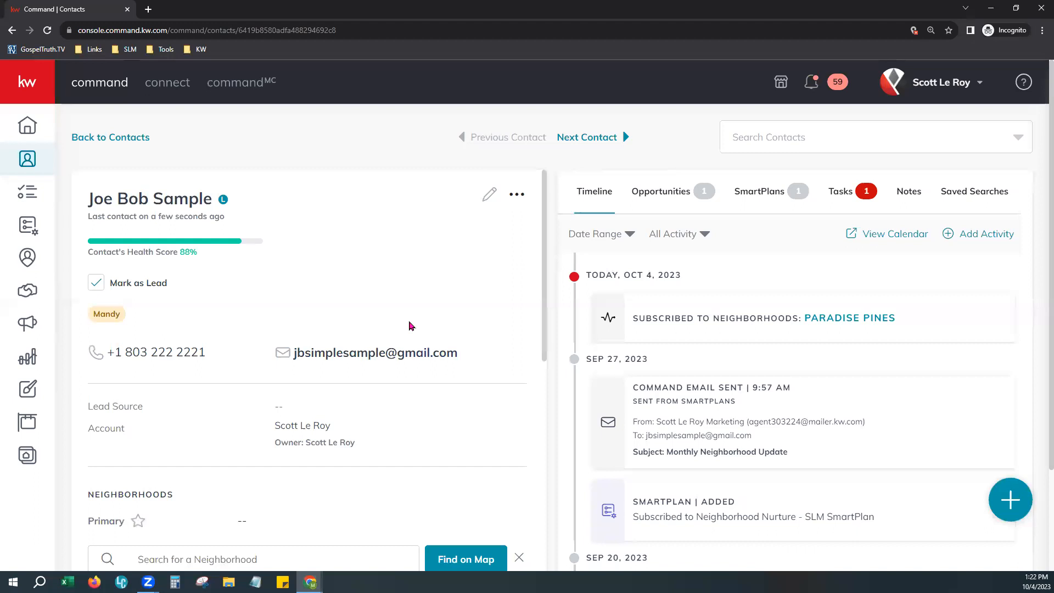
left_click(489, 194)
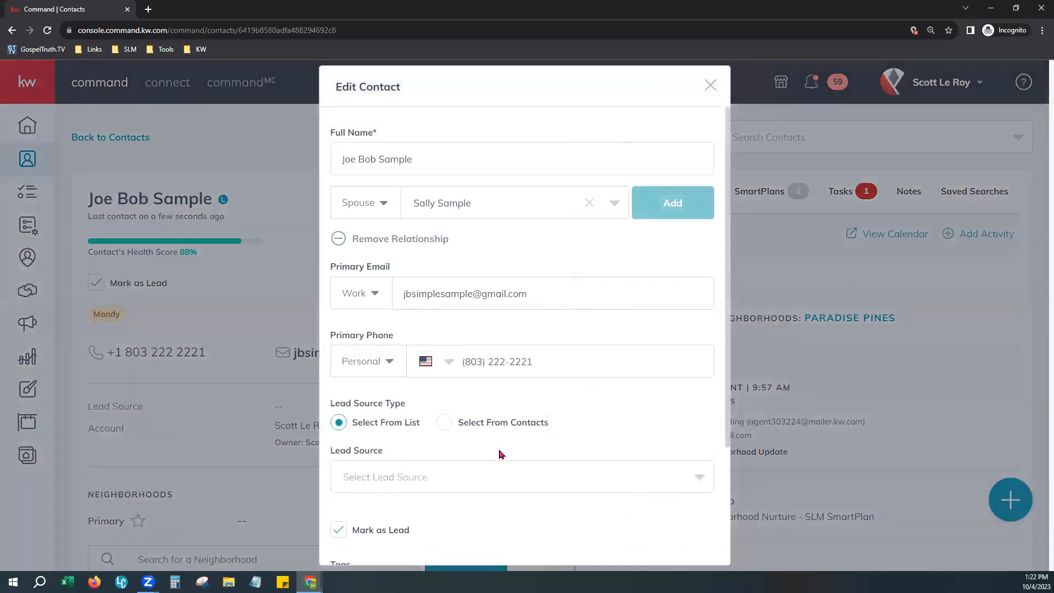
scroll(500, 453, "down", 3)
left_click(403, 477)
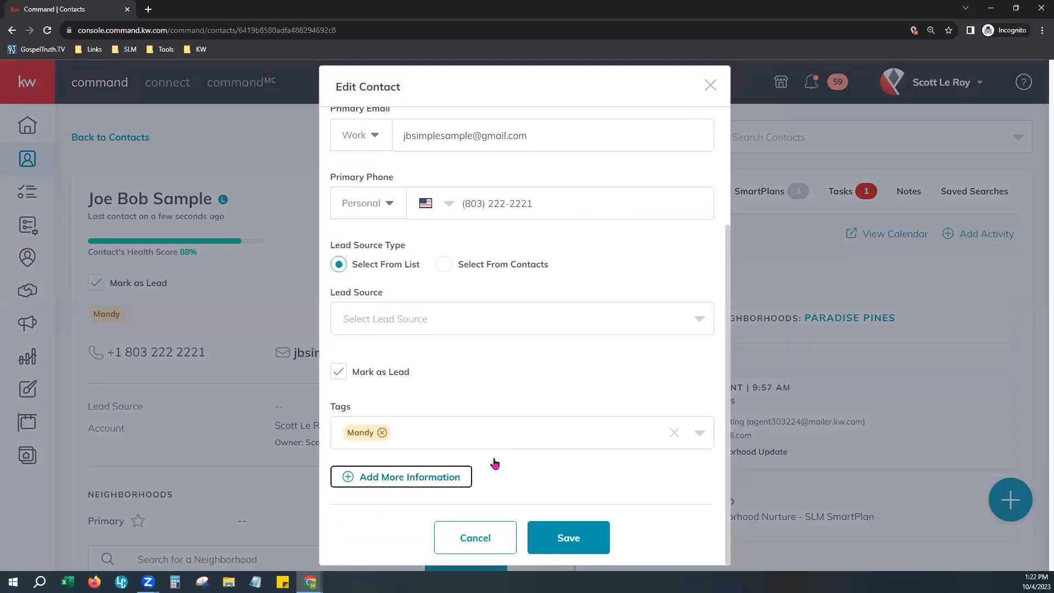
scroll(571, 480, "down", 1)
left_click(428, 434)
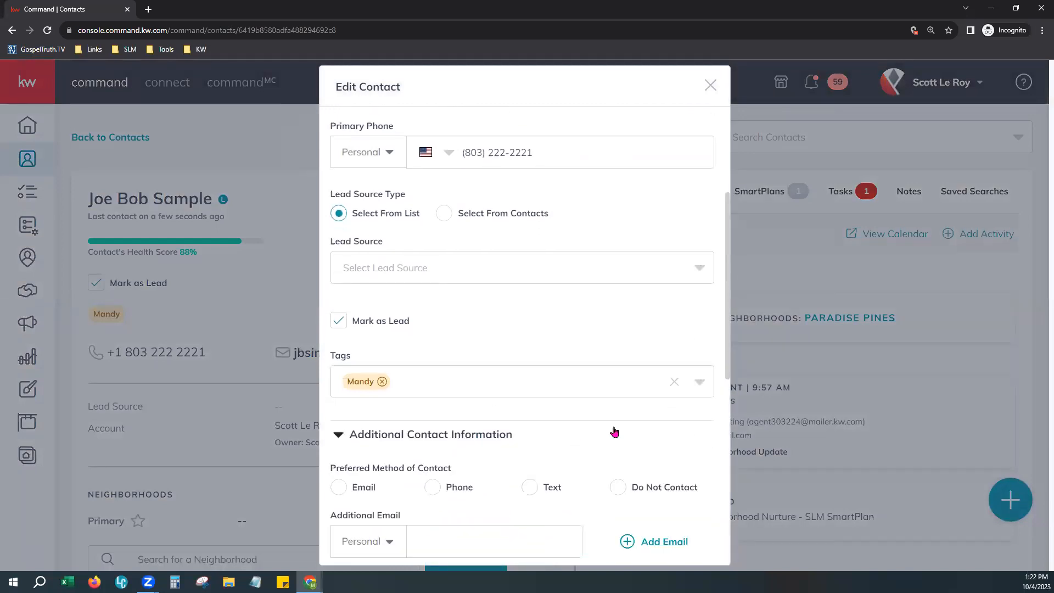
Review the contact's address, birthday, home anniversary and work fields, then cancel editing and return to the contacts list.
scroll(613, 432, "down", 5)
scroll(615, 431, "down", 3)
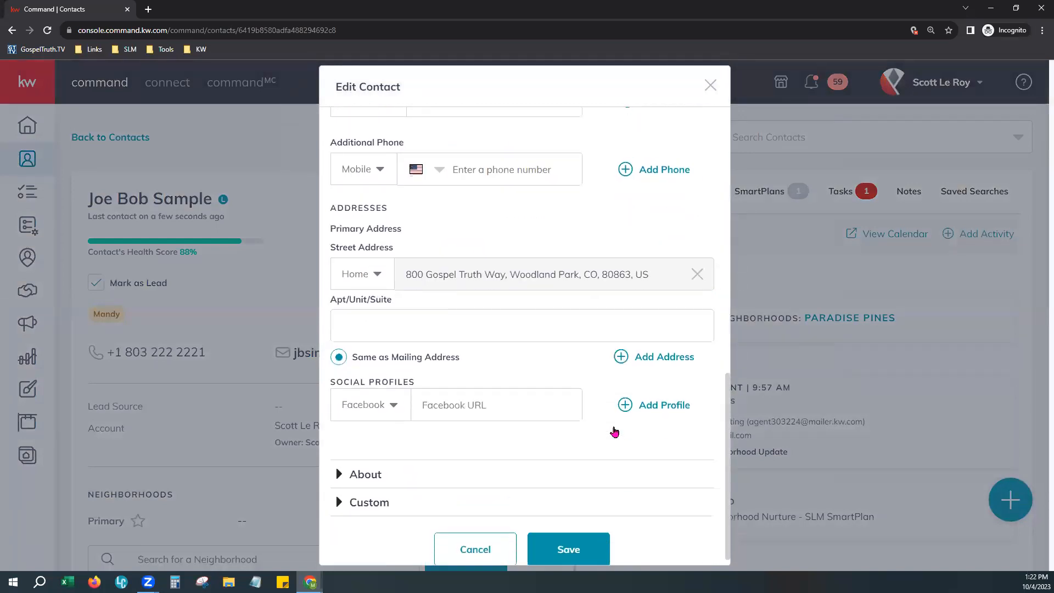
left_click(441, 466)
scroll(584, 427, "down", 4)
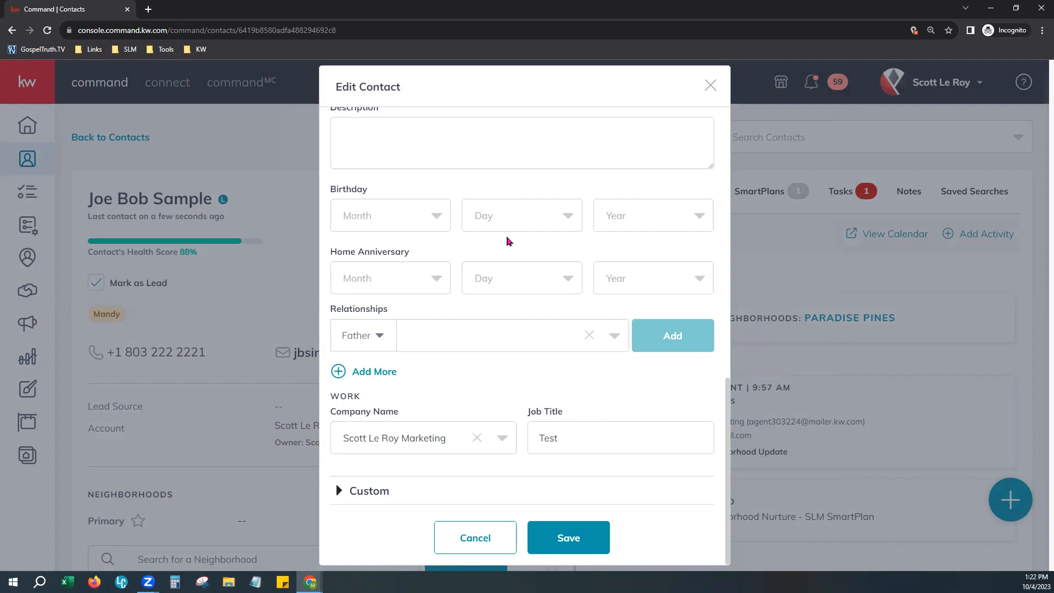
left_click(473, 546)
left_click(133, 138)
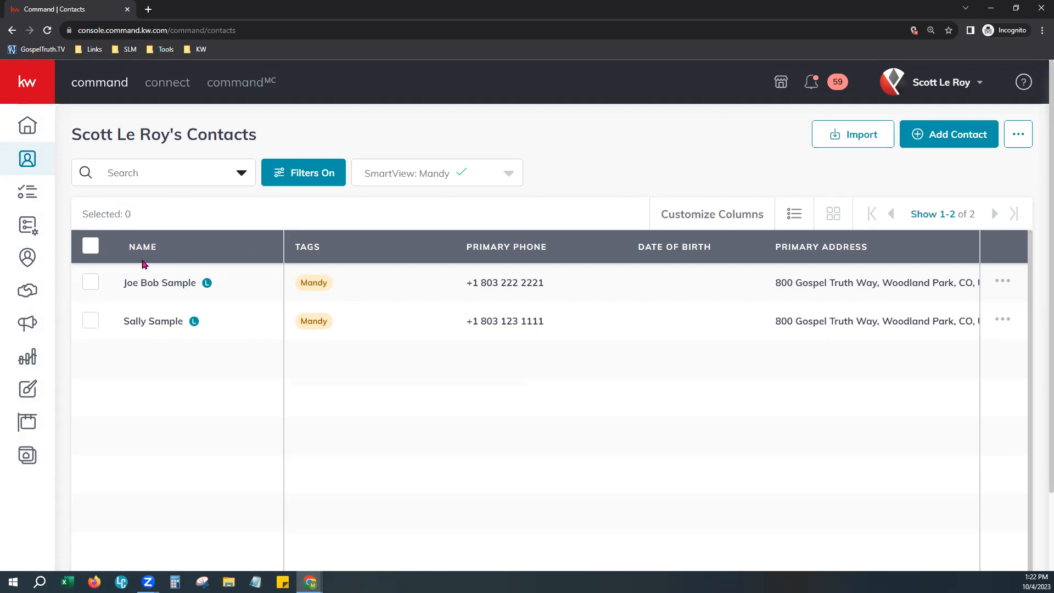
Select both sample contacts in the contacts list.
left_click(92, 248)
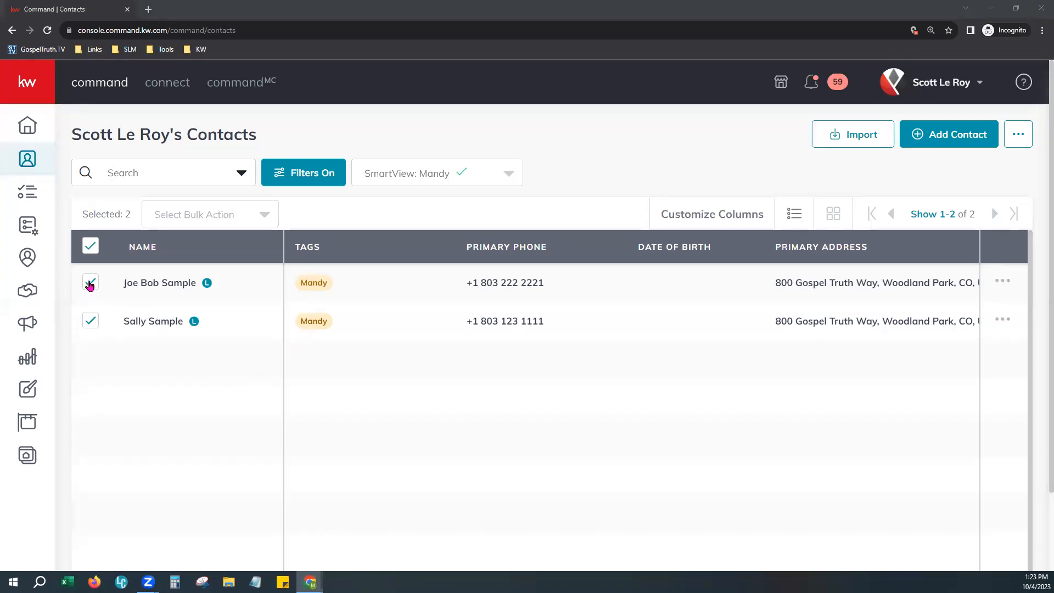
left_click(92, 248)
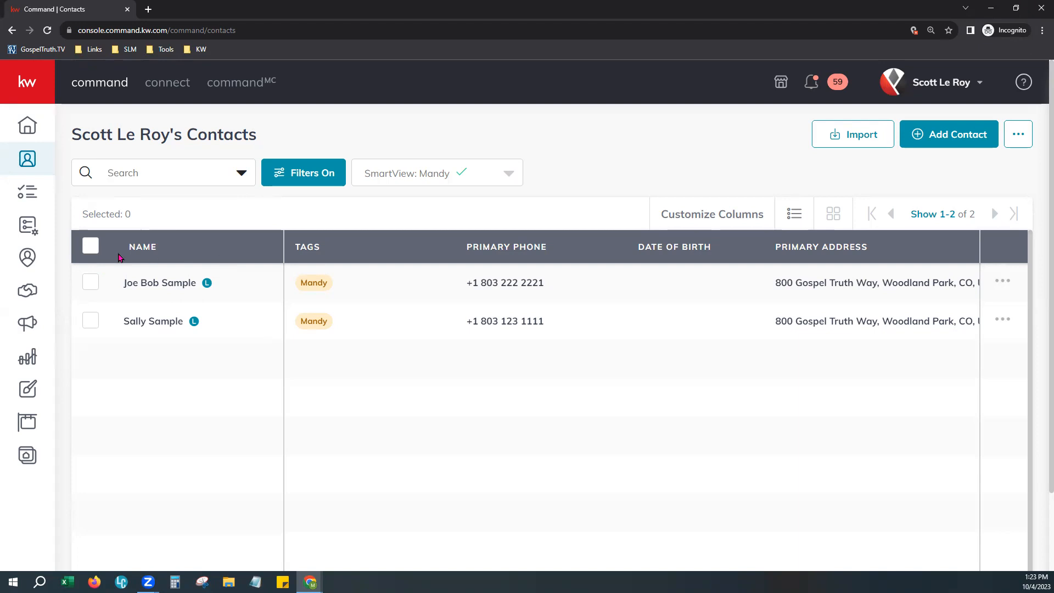
left_click(91, 282)
left_click(90, 322)
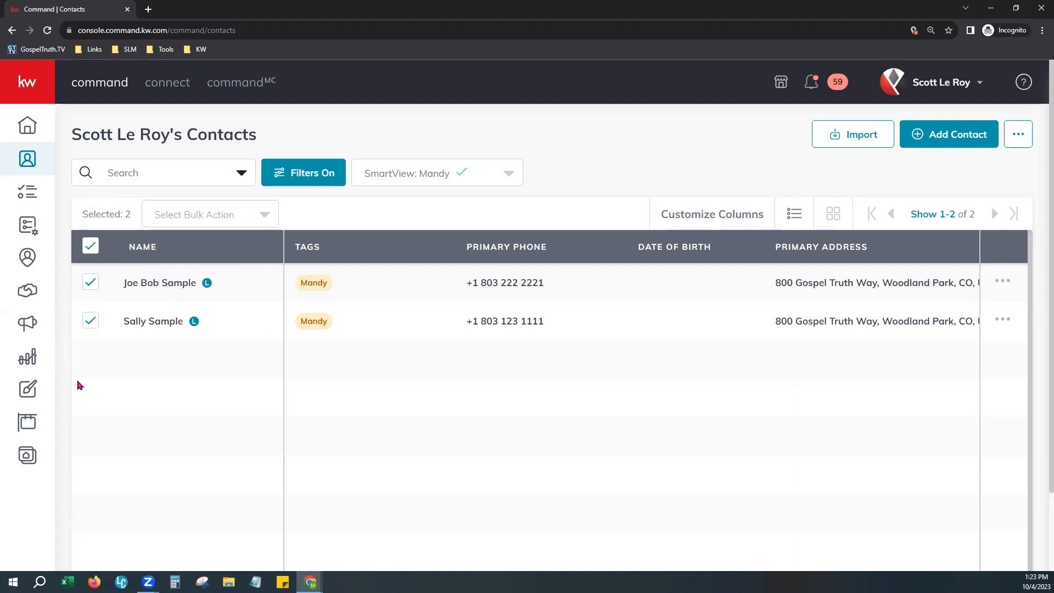
left_click(92, 248)
left_click(93, 249)
Start adding tags in bulk to the selected contacts and choose the Home Anniversary tag.
left_click(217, 222)
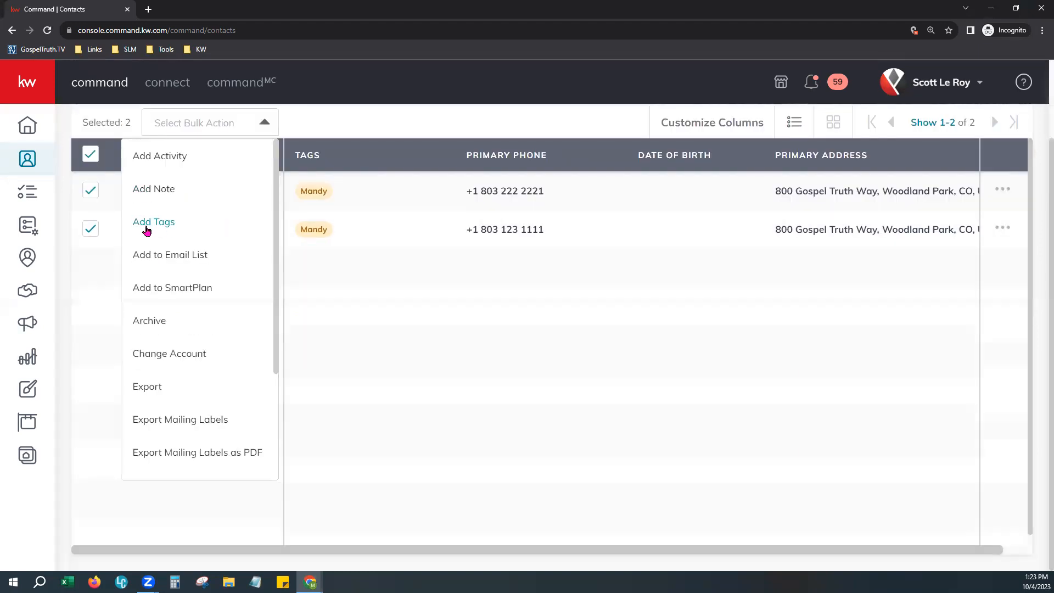
scroll(129, 404, "down", 2)
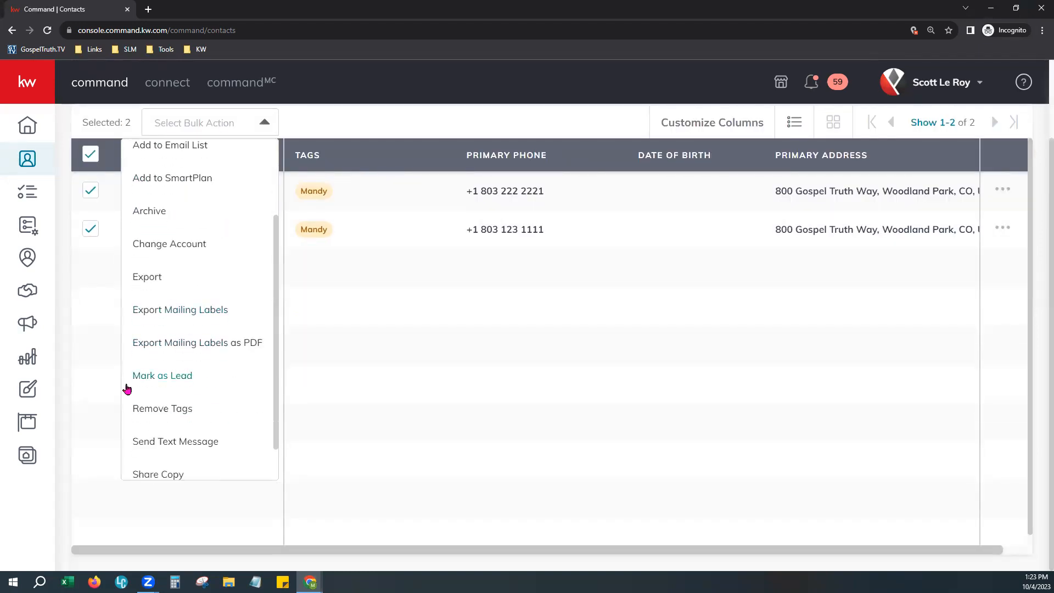
scroll(203, 411, "up", 2)
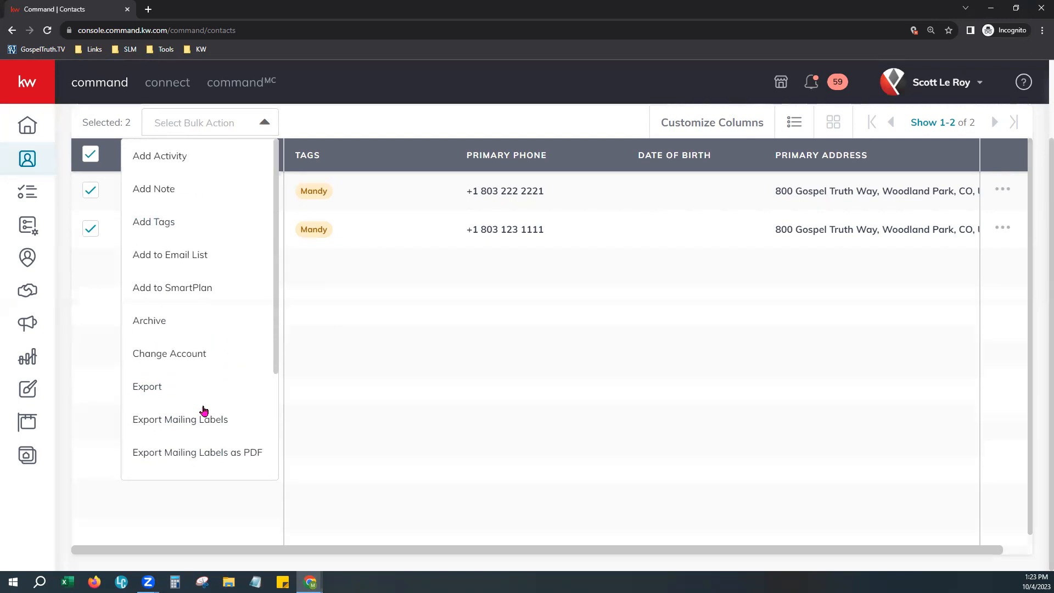
left_click(154, 222)
left_click(474, 215)
type("Home Ann")
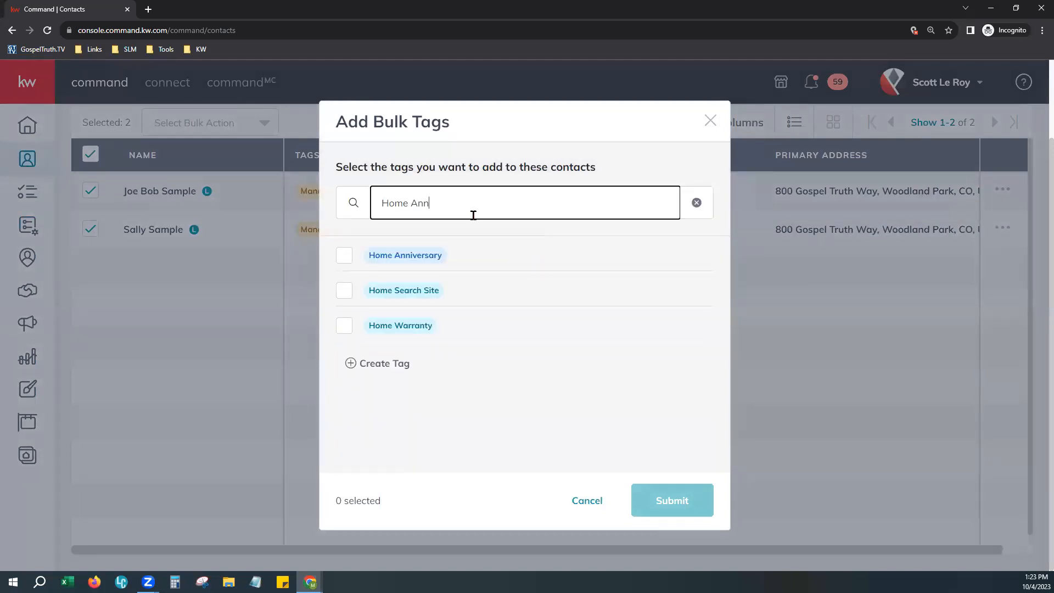
left_click(344, 257)
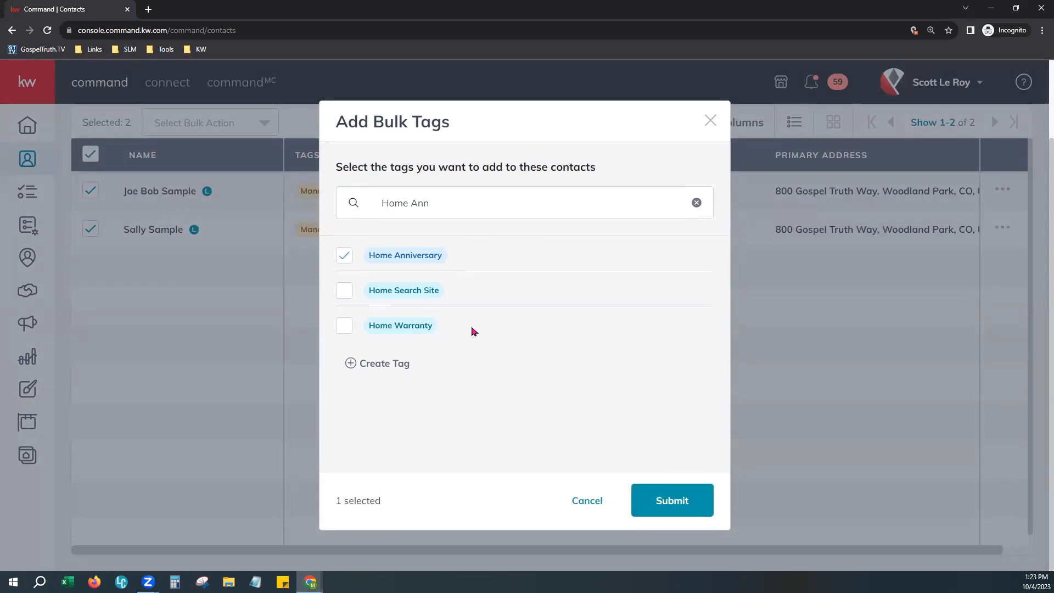
Find the Birthday tag and include it in the bulk tag selection.
left_click(698, 204)
left_click(545, 203)
type("Birthday")
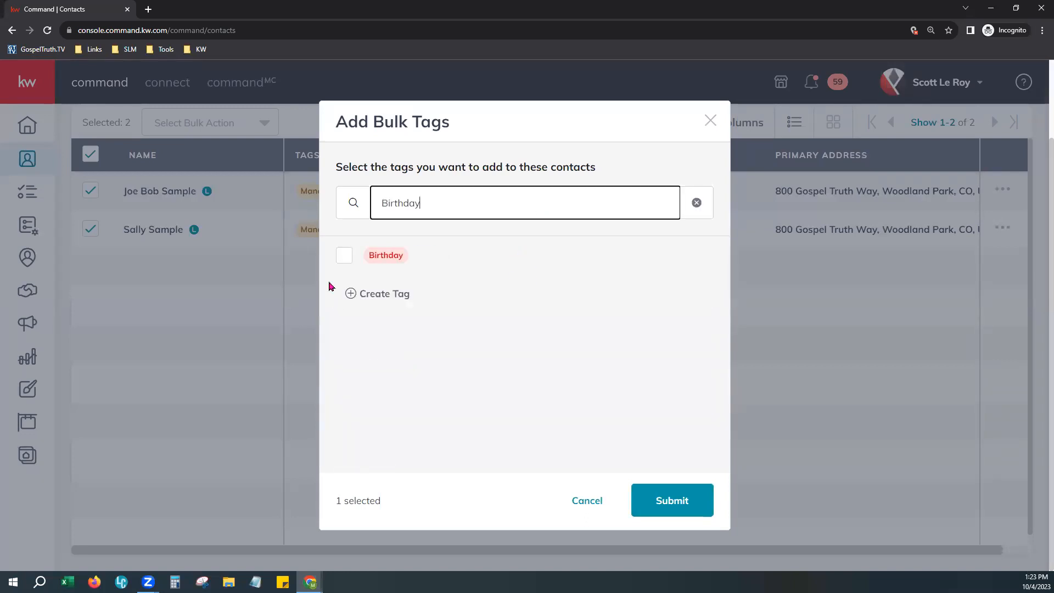
left_click(343, 256)
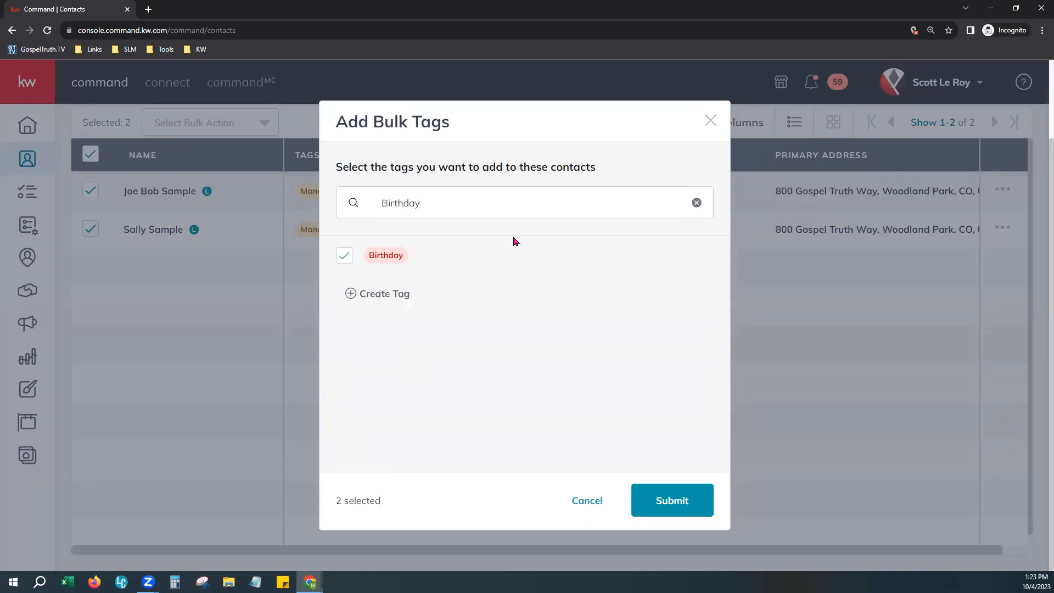
Try to create a custom tag named MNN from the bulk tag selection.
left_click(697, 203)
left_click(556, 209)
type("MNN")
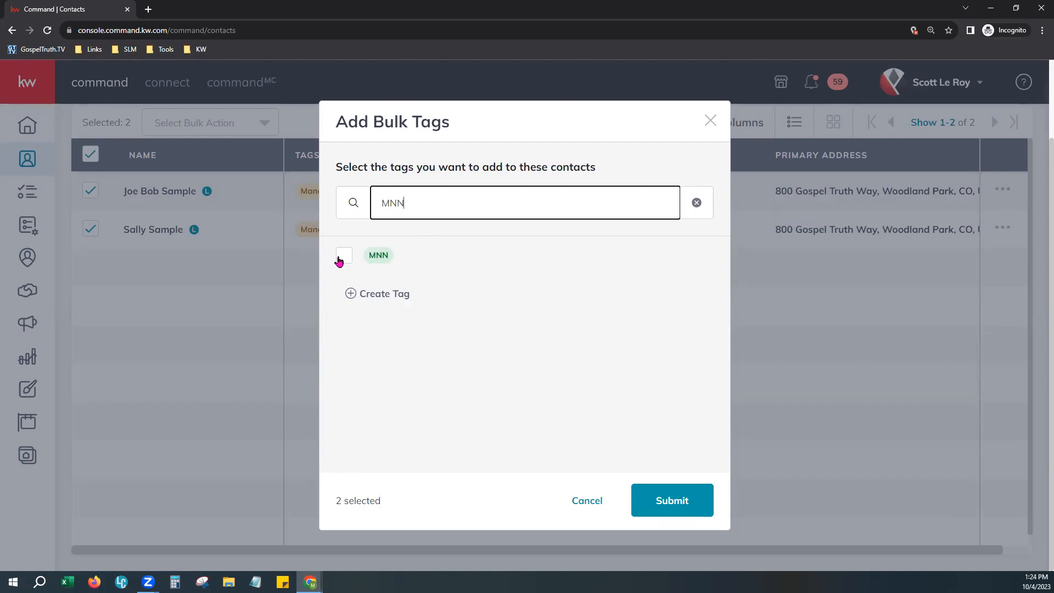
left_click(384, 295)
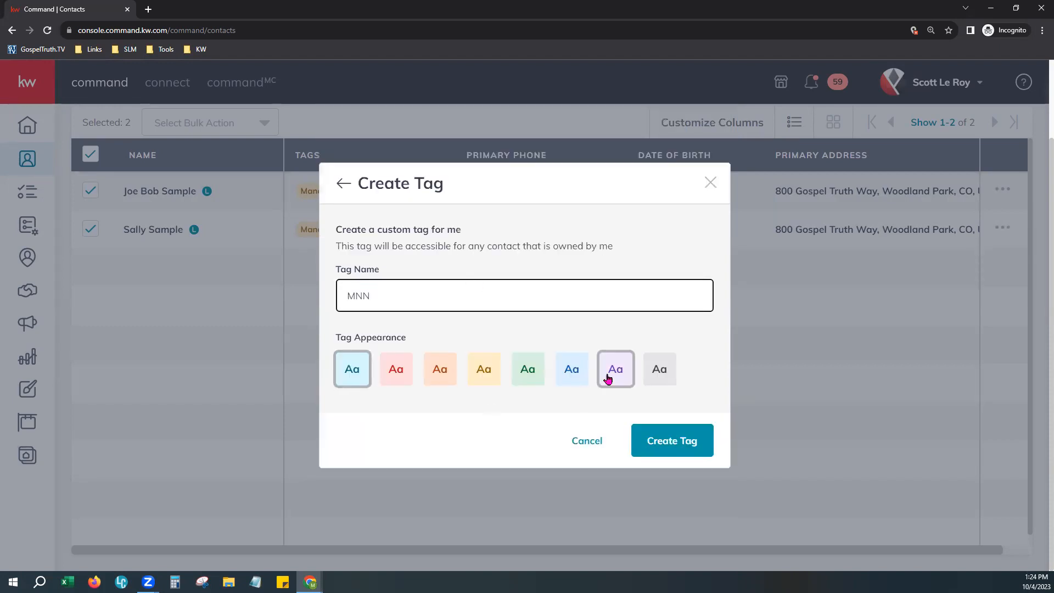
left_click(666, 439)
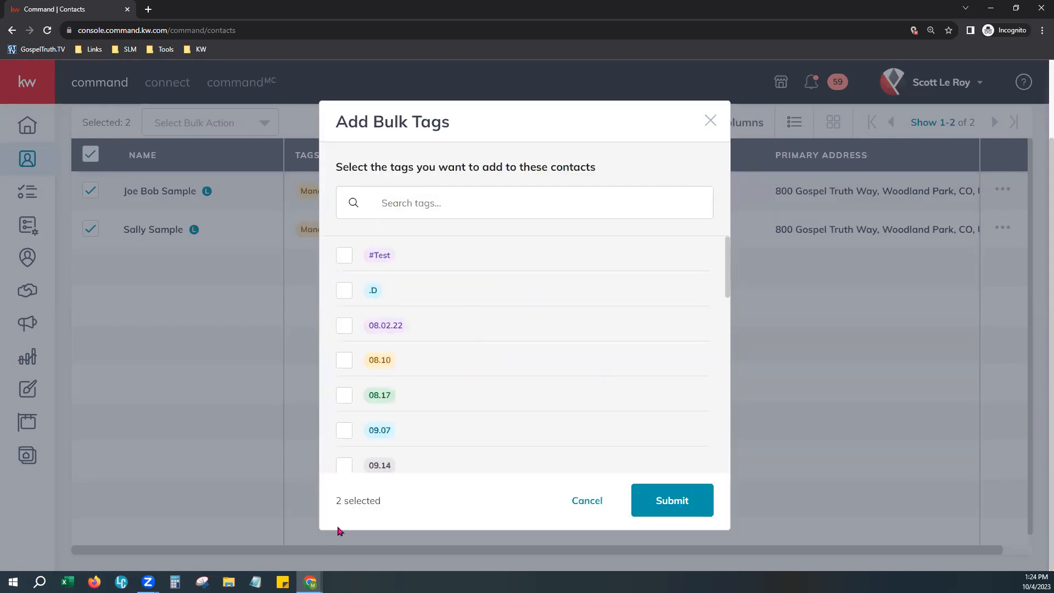
Include the existing MNN tag in the selection and submit the bulk tags for both contacts.
left_click_drag(333, 505, 390, 511)
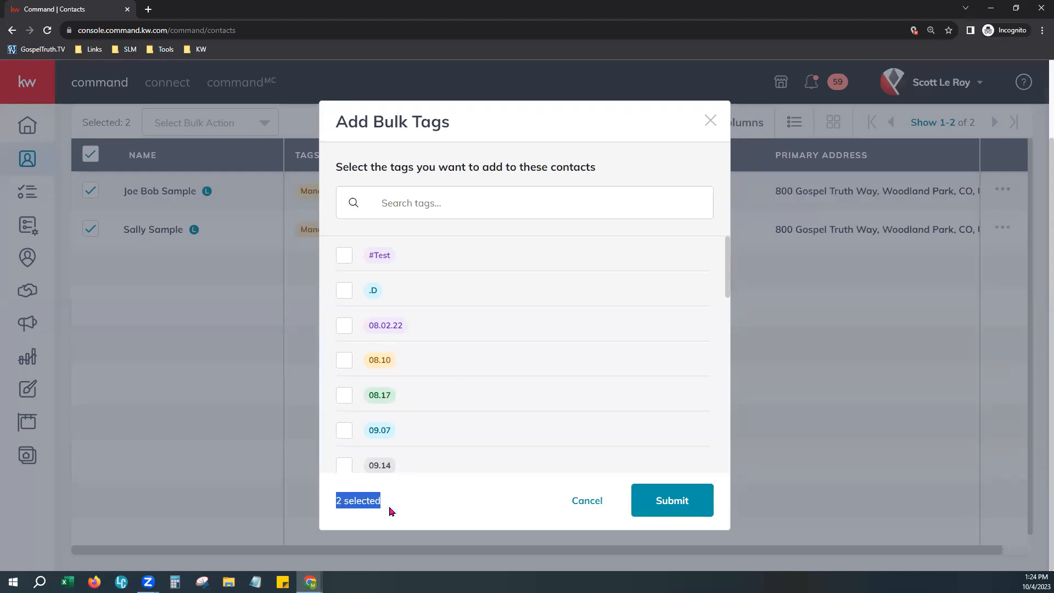
left_click(431, 210)
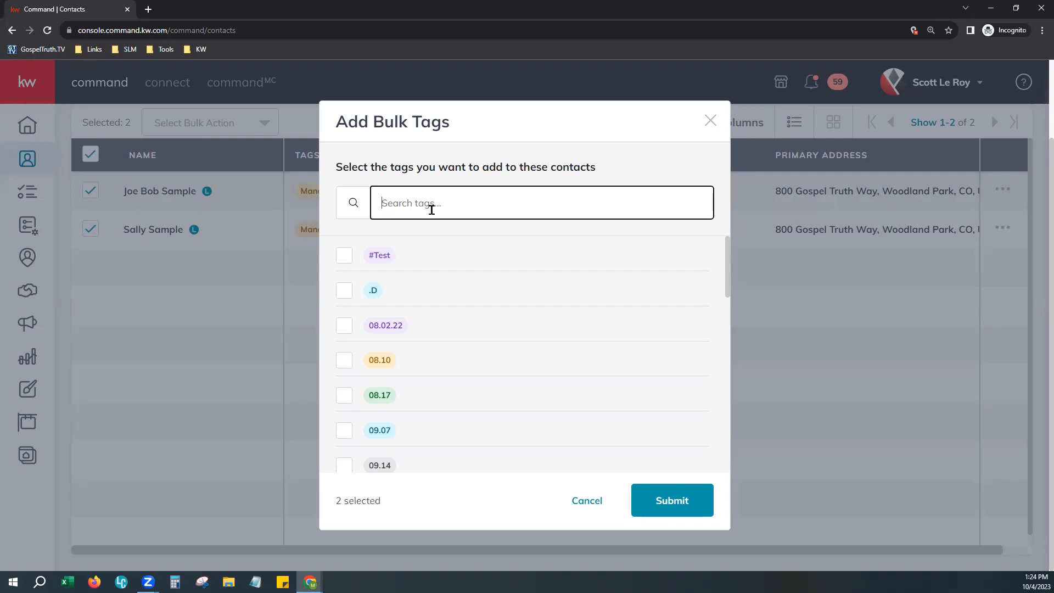
type("MNN")
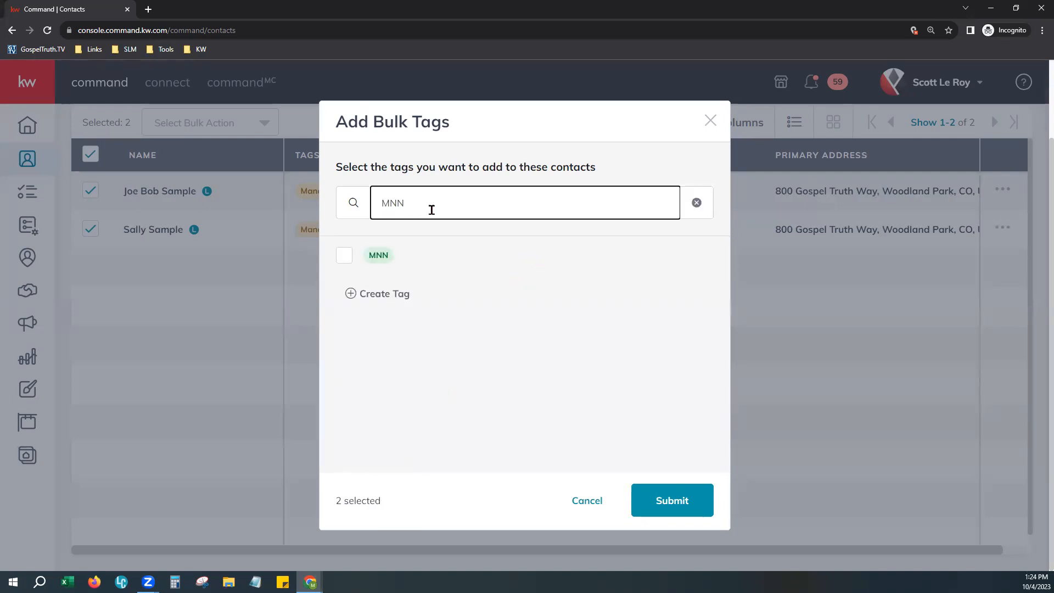
left_click(344, 255)
left_click(681, 501)
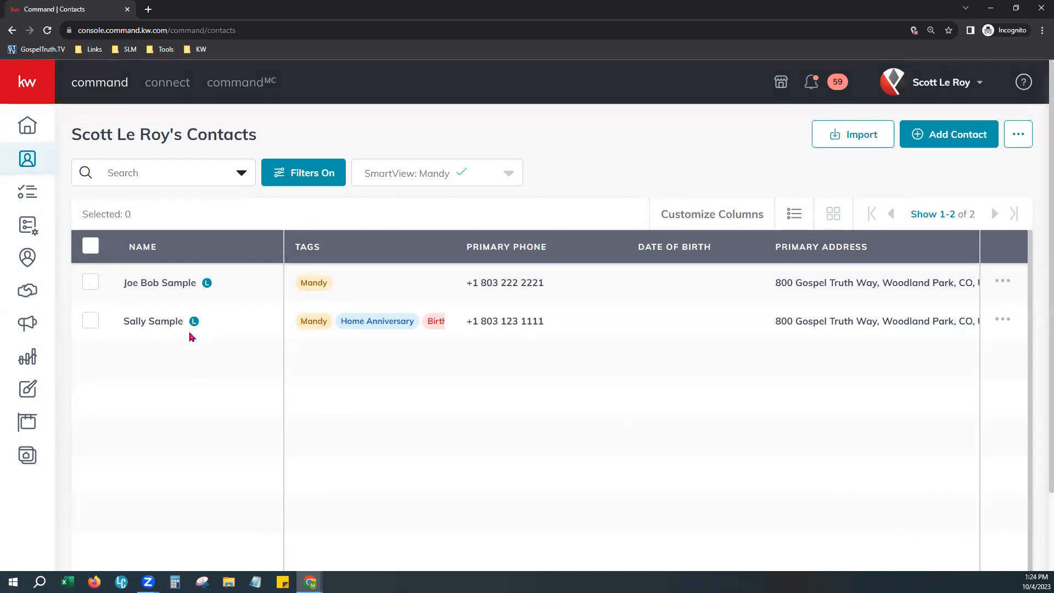
Reload the contacts list and widen the Tags column enough to show every tag.
left_click(47, 31)
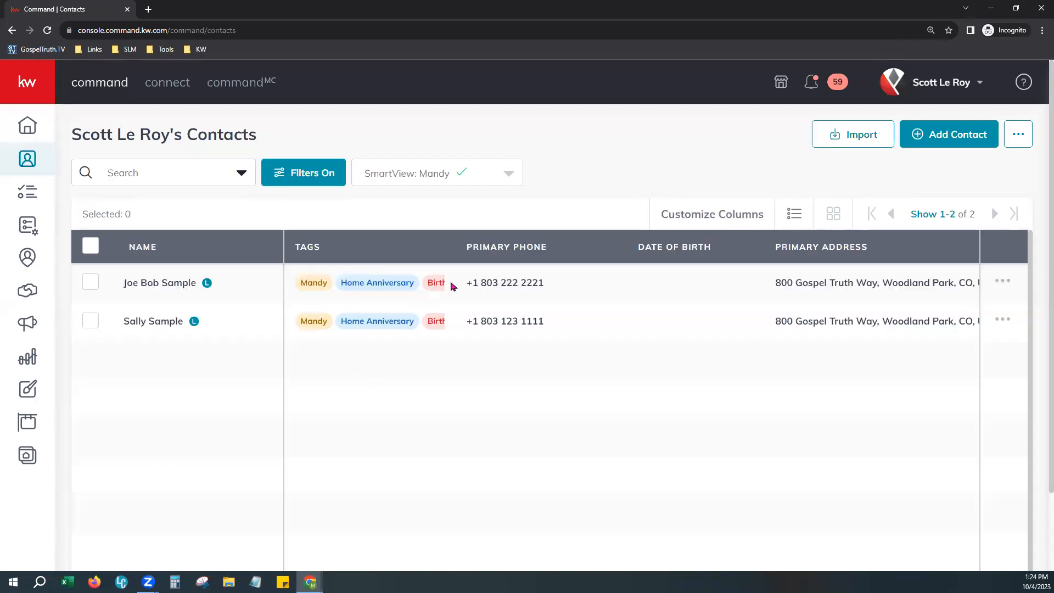
left_click_drag(457, 246, 534, 242)
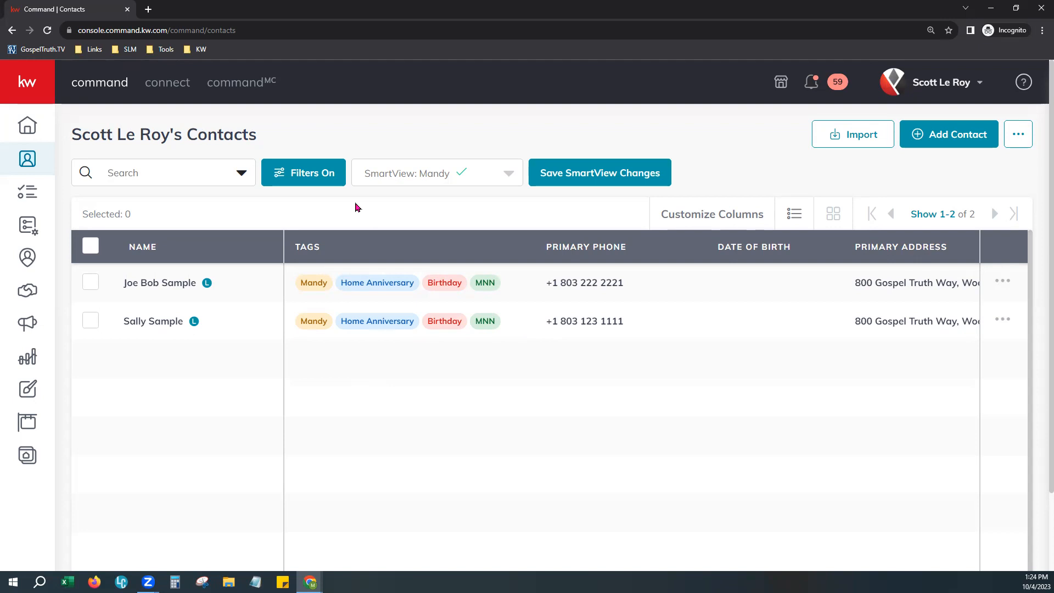
Examine the contact filters, including the time units of the Birthday filter, and switch to the advanced filter.
left_click(304, 172)
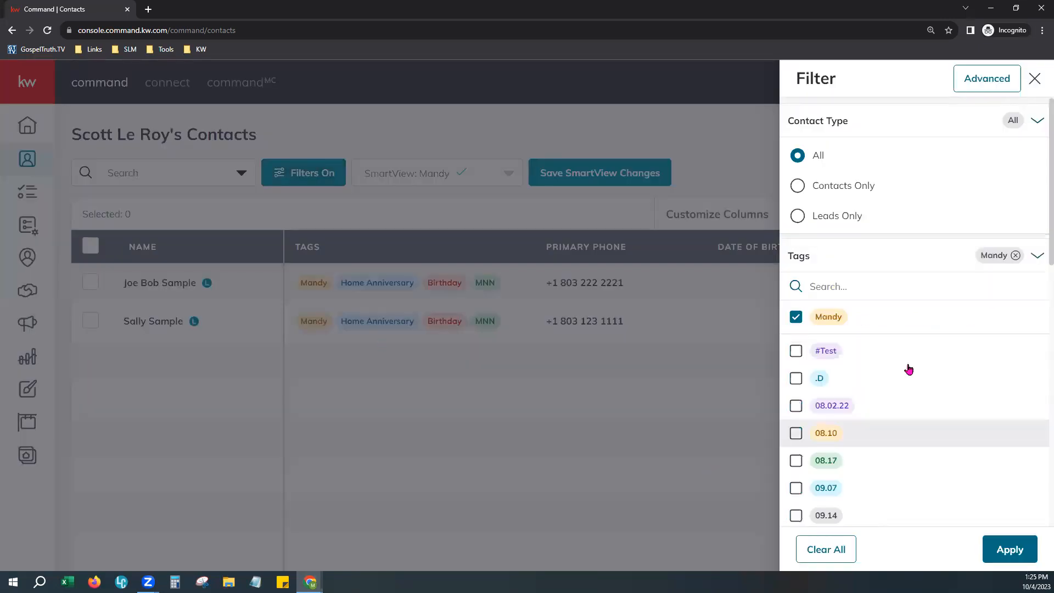
left_click(1037, 256)
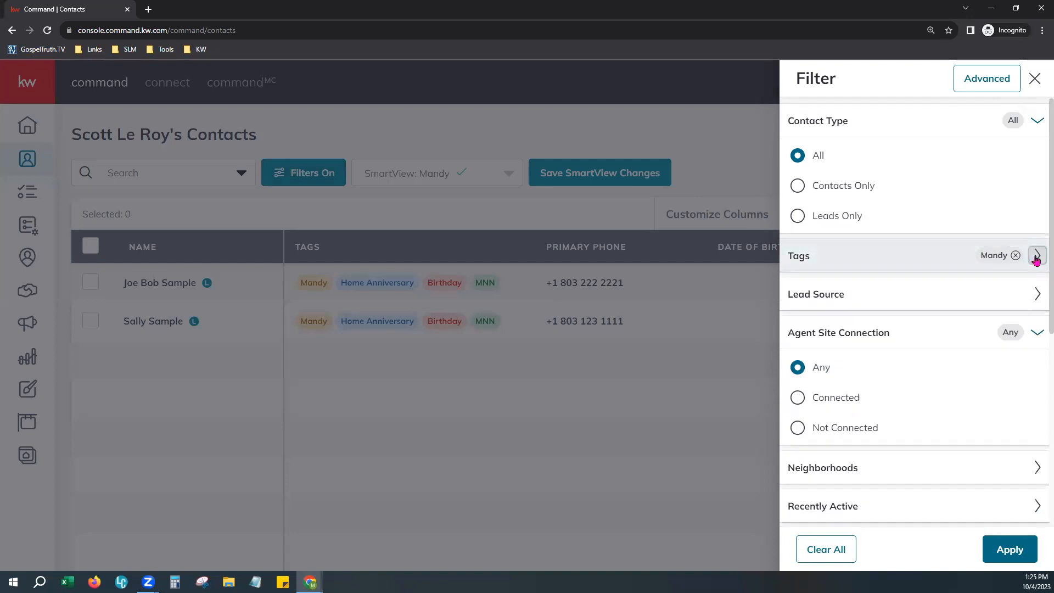
left_click(1037, 332)
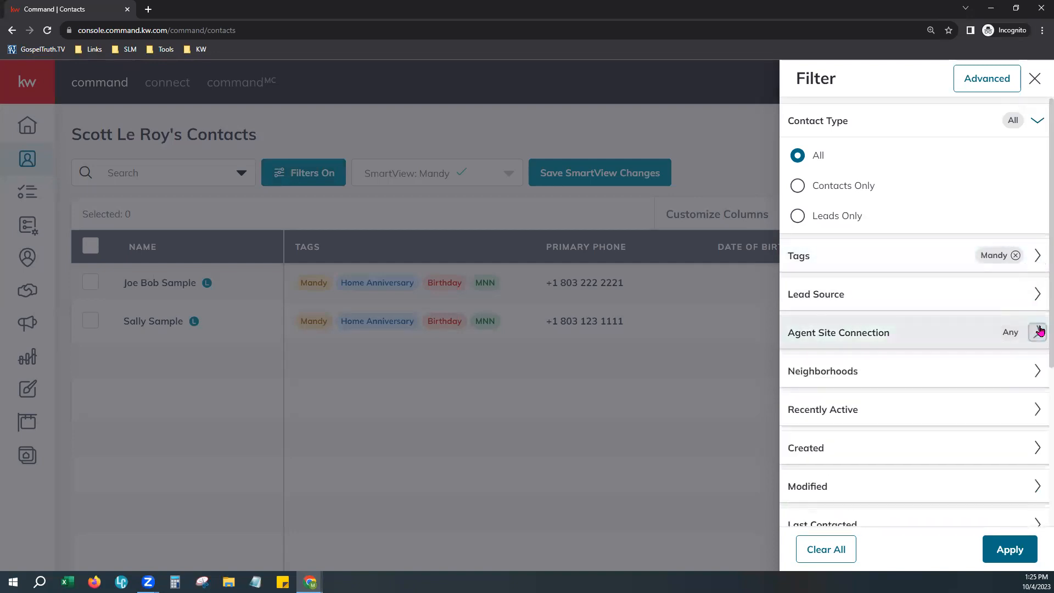
scroll(952, 345, "down", 4)
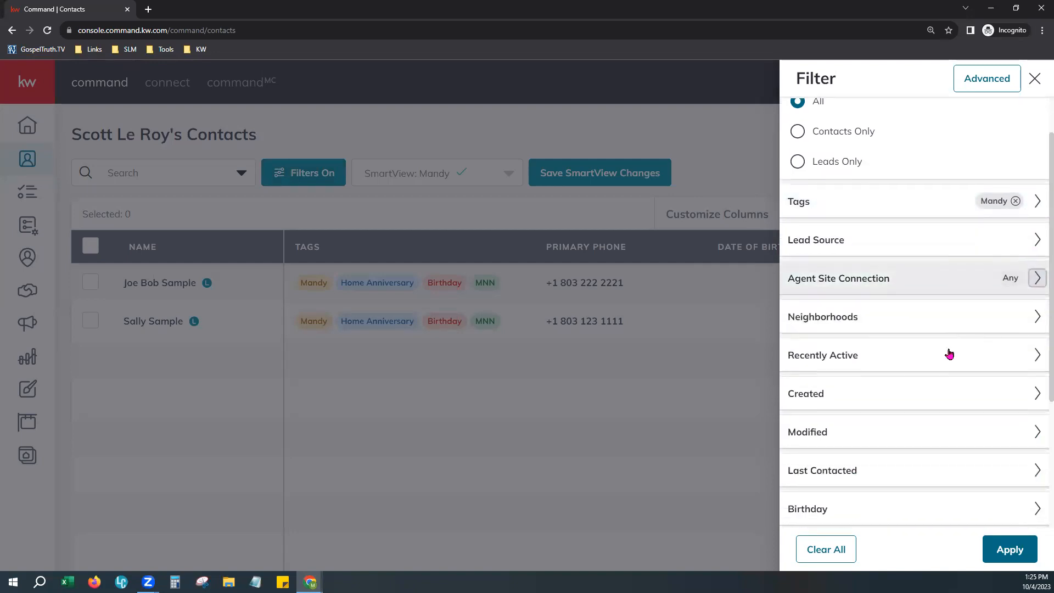
left_click(864, 356)
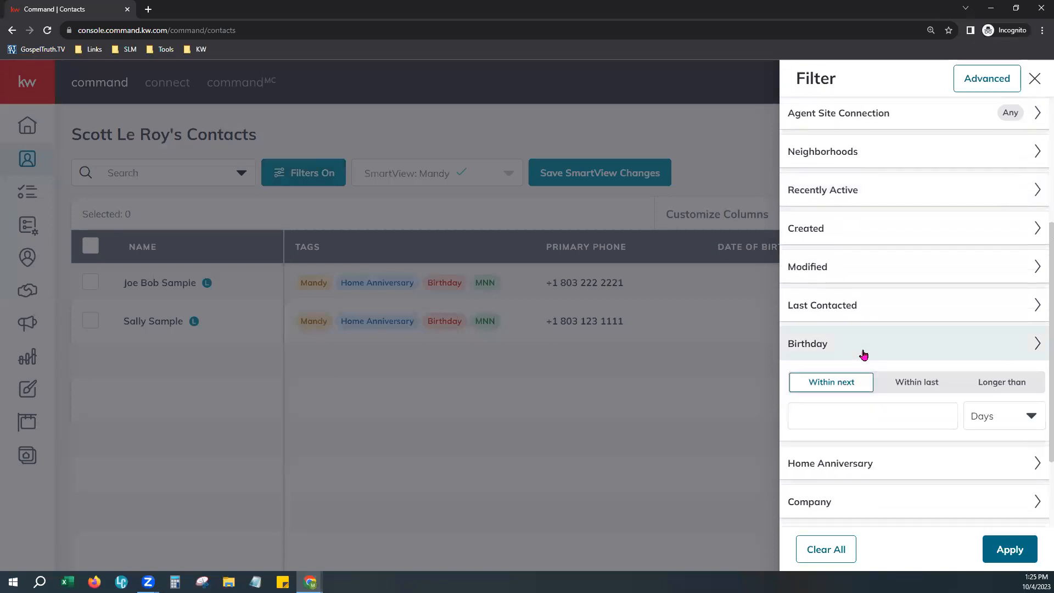
left_click(1000, 421)
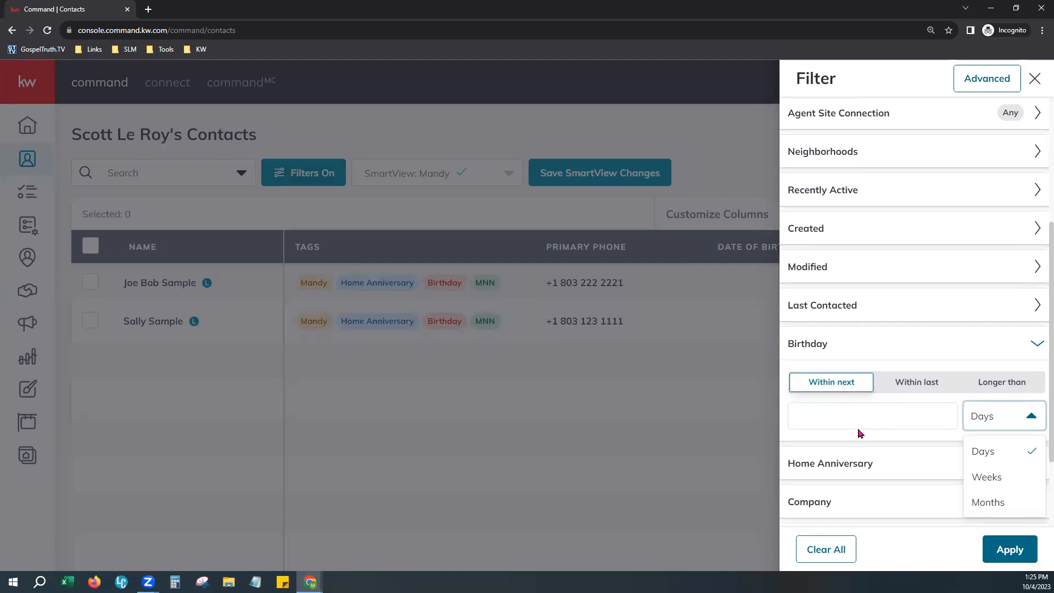
left_click(1004, 83)
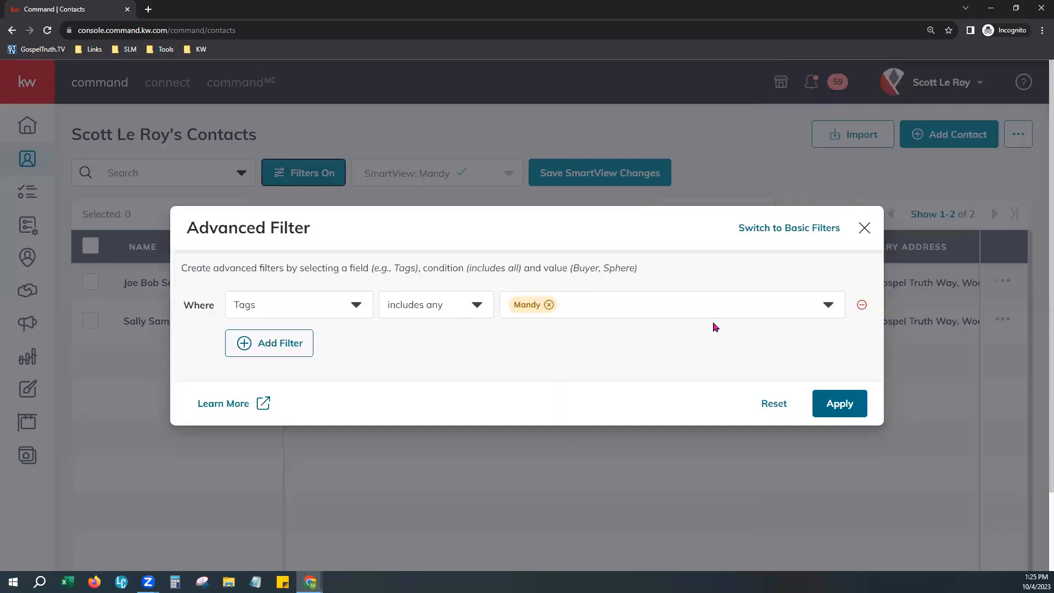
Set the advanced filter's condition to Birthday is not empty in place of the tag condition.
left_click(354, 308)
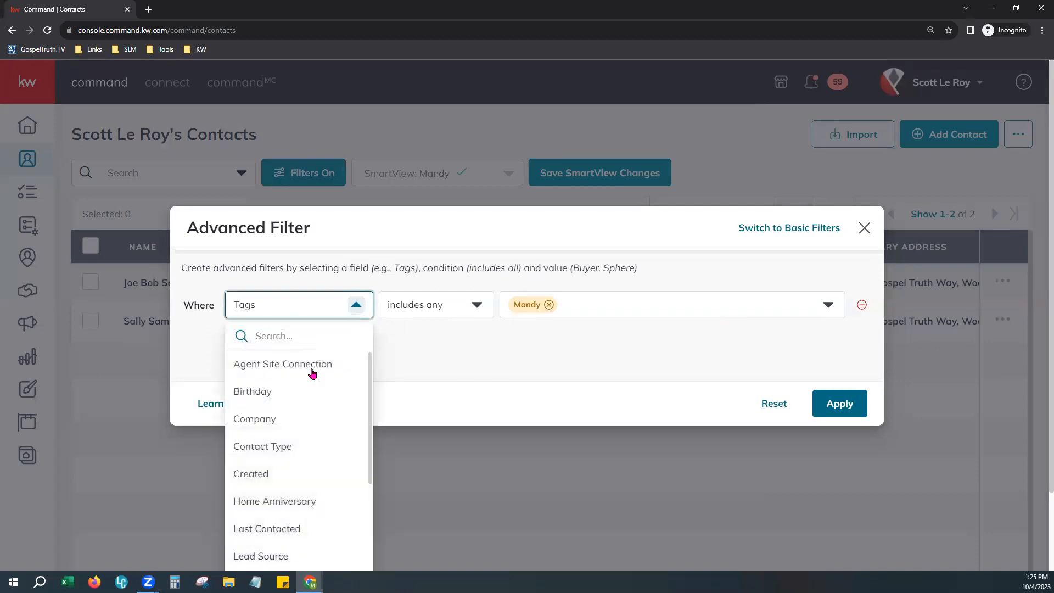
left_click(281, 391)
left_click(442, 310)
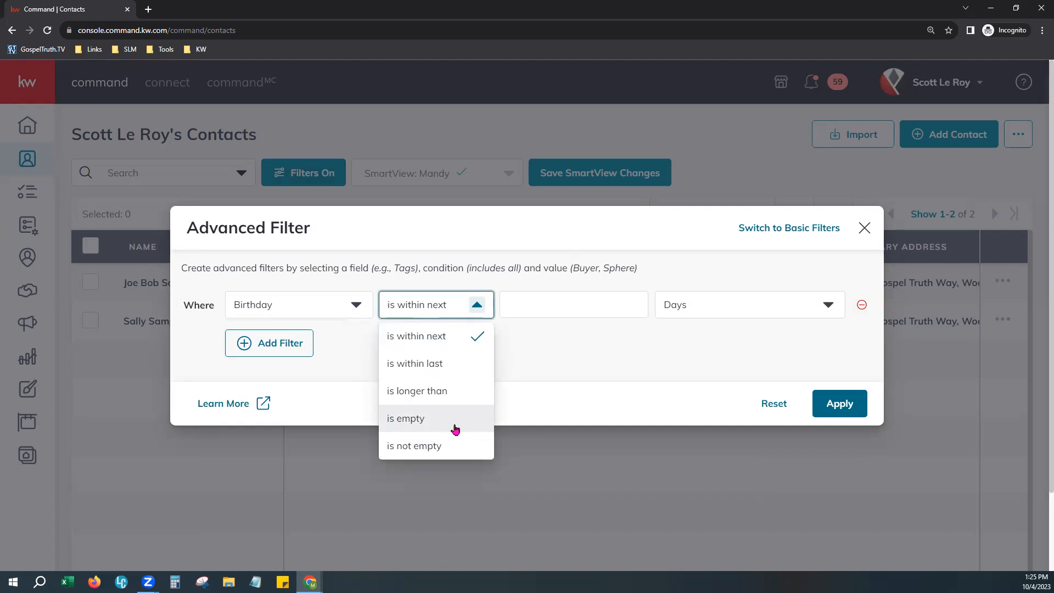
left_click(399, 448)
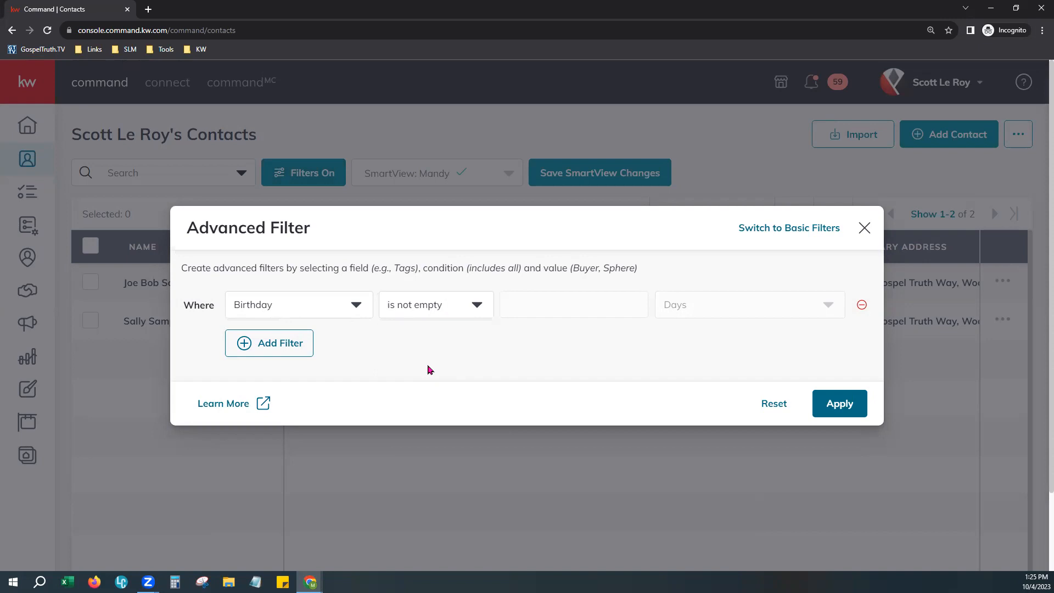
Change the advanced filter's field from Birthday to Primary Email.
left_click(355, 308)
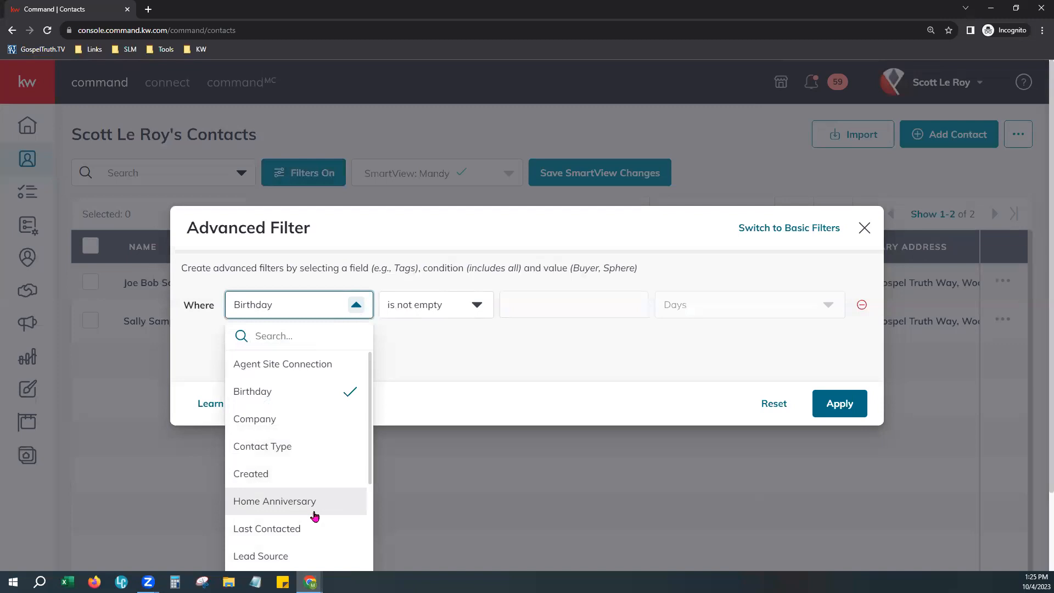
scroll(360, 501, "down", 2)
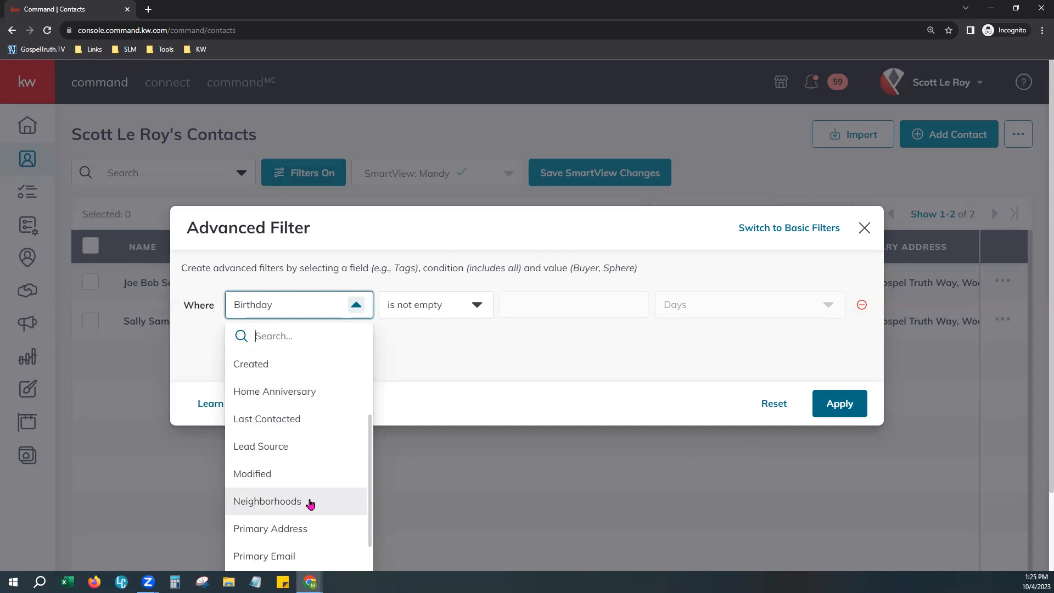
scroll(310, 504, "down", 2)
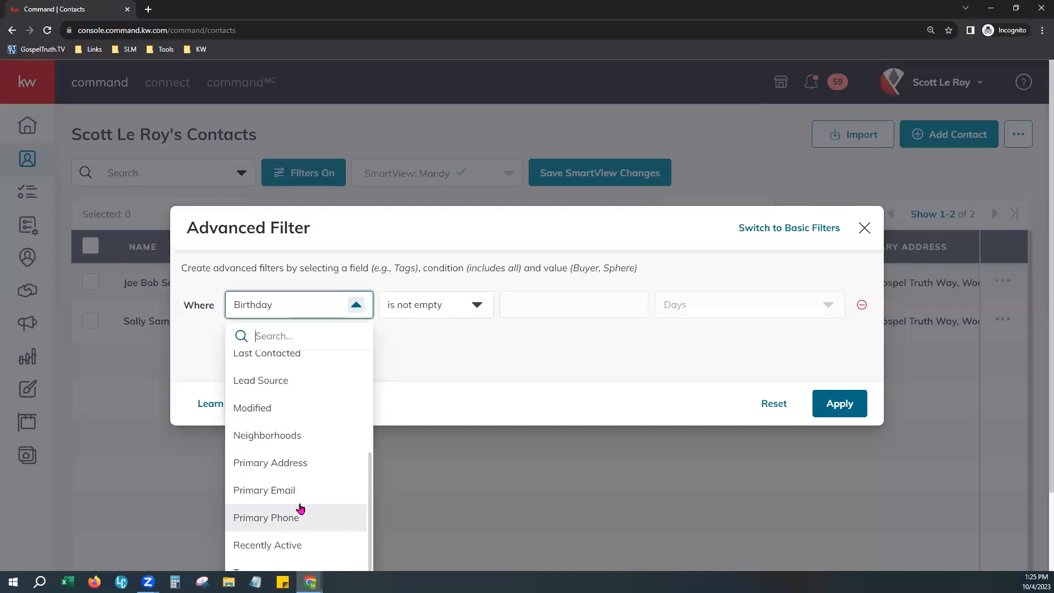
left_click(267, 496)
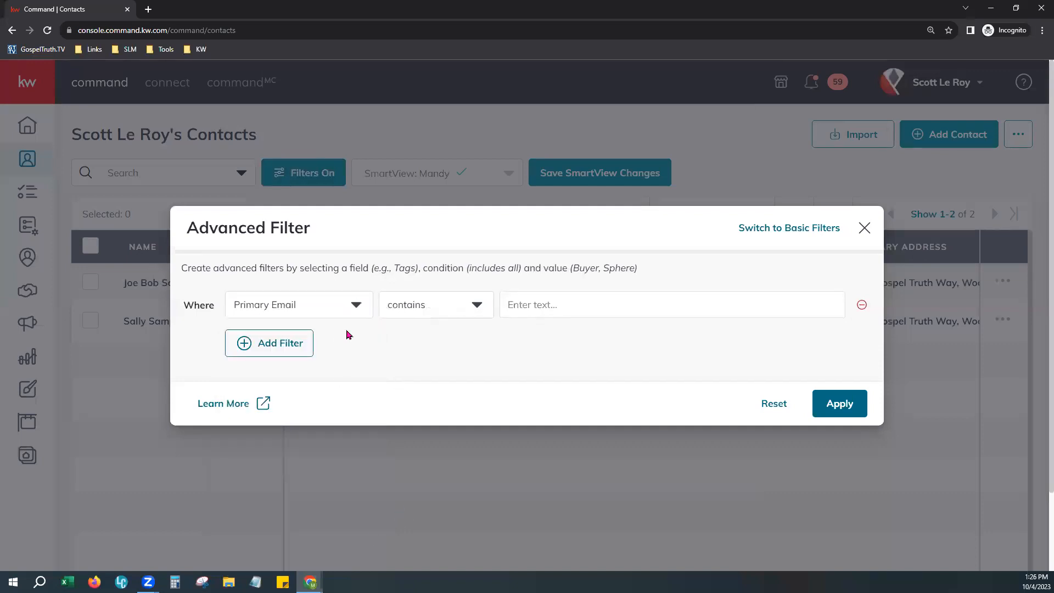
Add a second condition, Birthday is not empty, to the advanced filter and close it without applying.
left_click(289, 344)
left_click(332, 330)
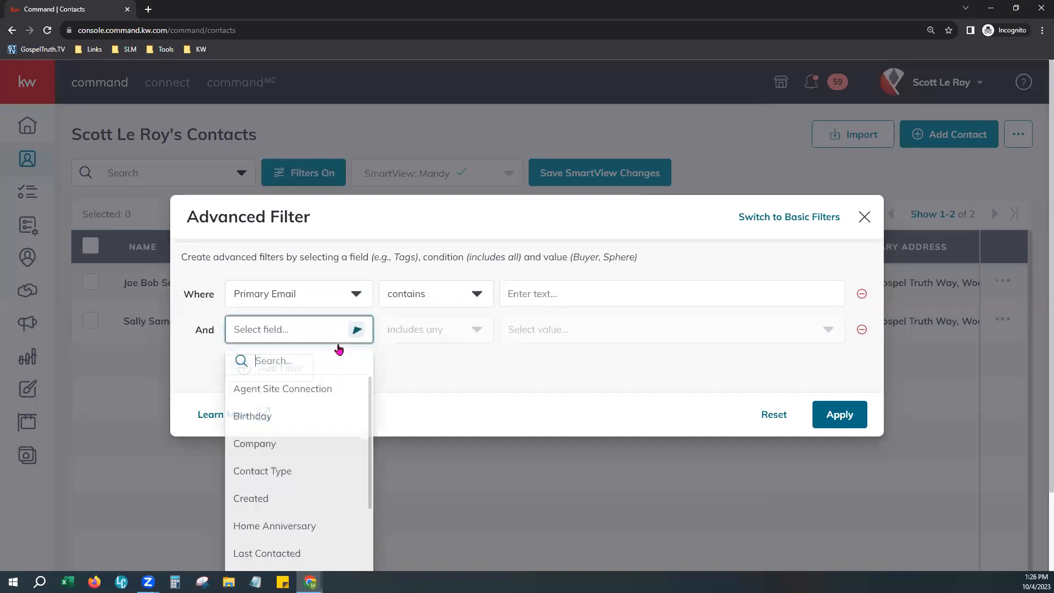
left_click(321, 424)
left_click(435, 330)
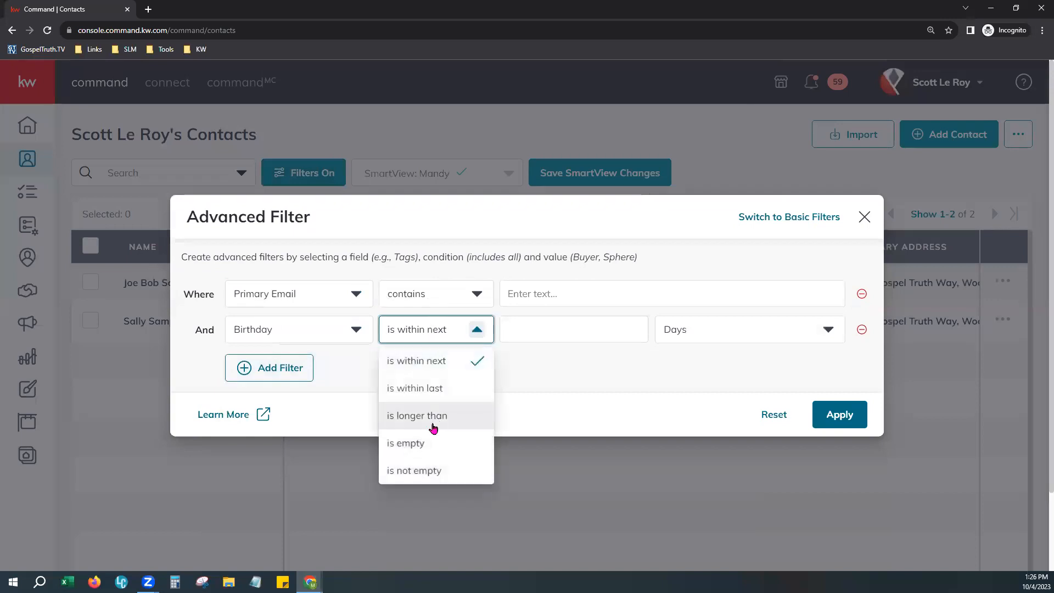
left_click(414, 472)
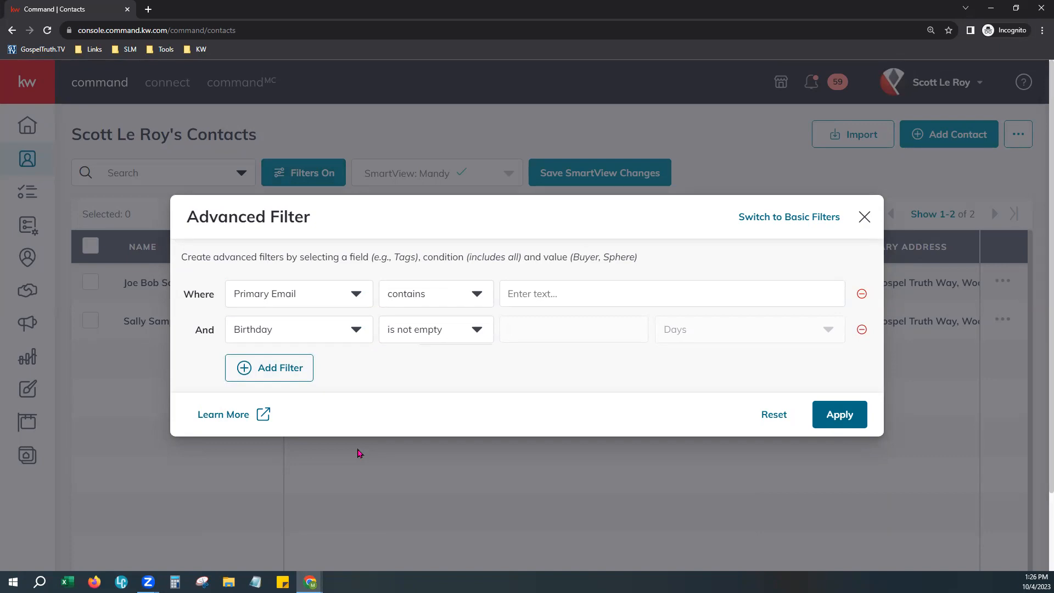
left_click(866, 217)
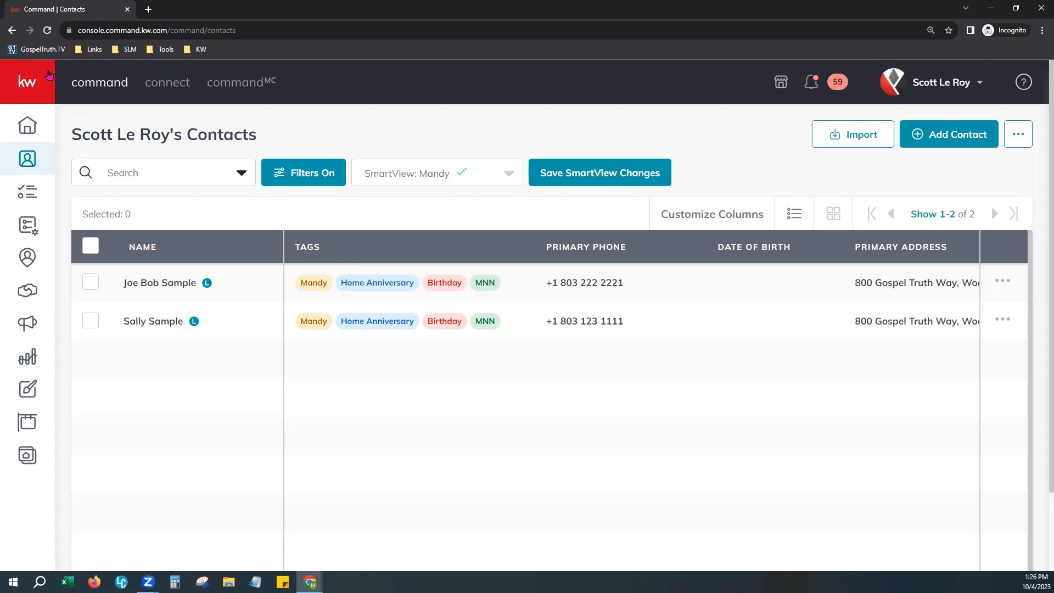
Open the SmartPlans page and browse the list of people plans down to the Just Joined KW plan.
mouse_move(33, 165)
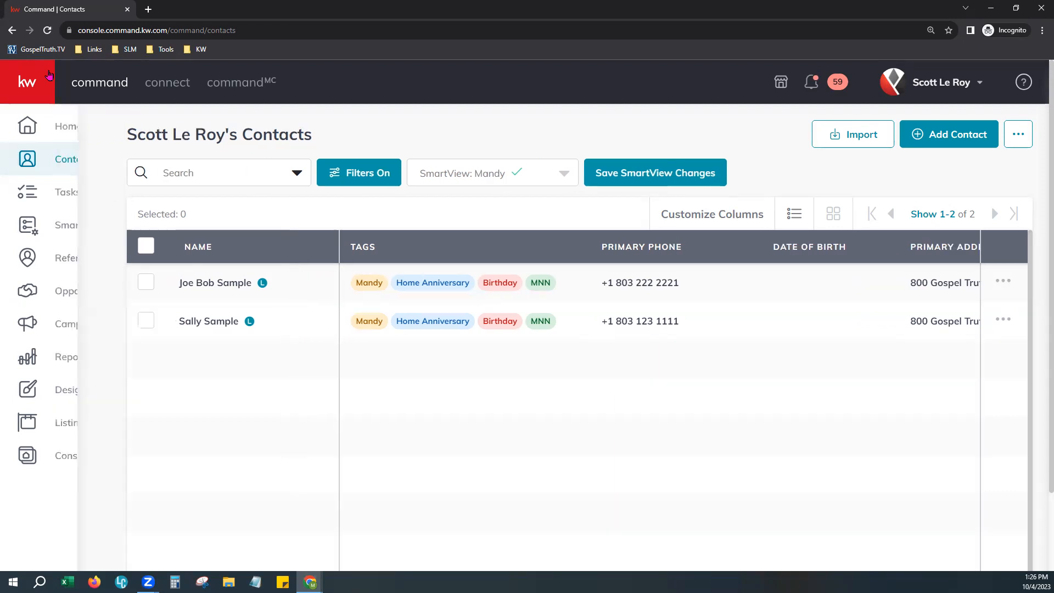
left_click(55, 228)
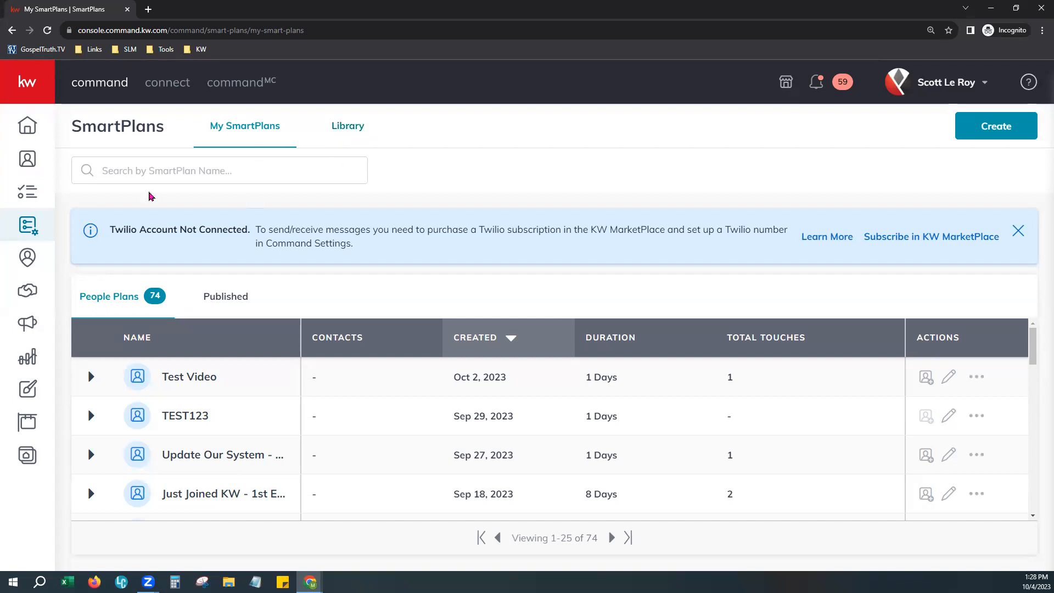
left_click(112, 179)
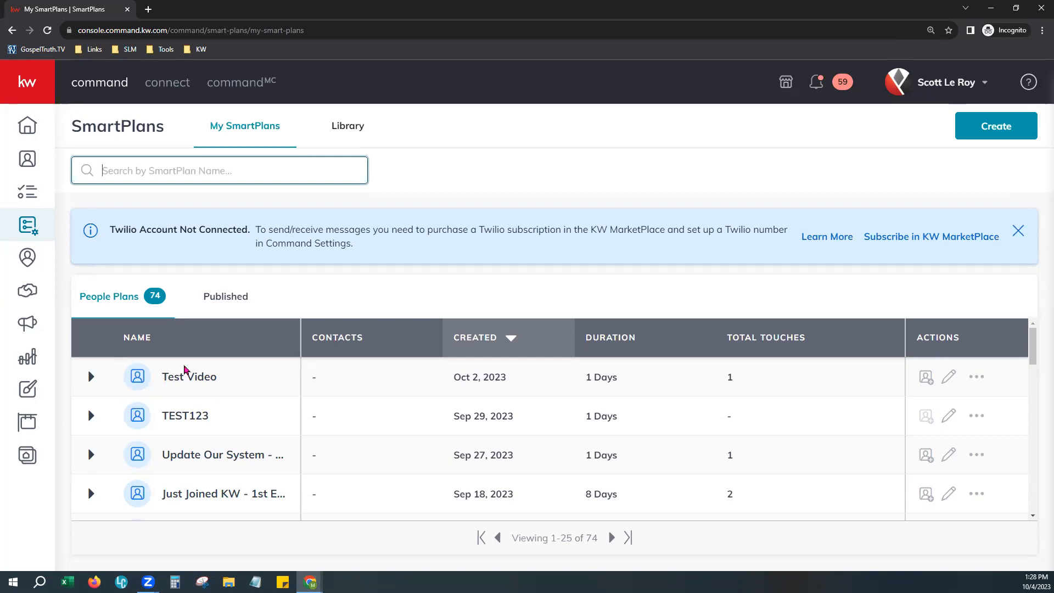
scroll(232, 415, "down", 1)
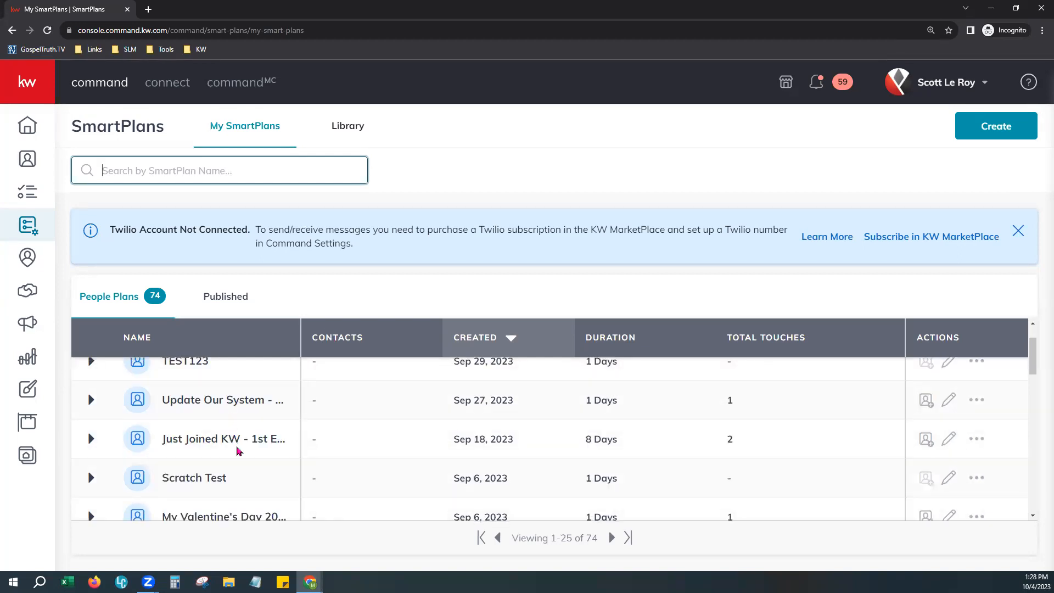
scroll(239, 450, "down", 1)
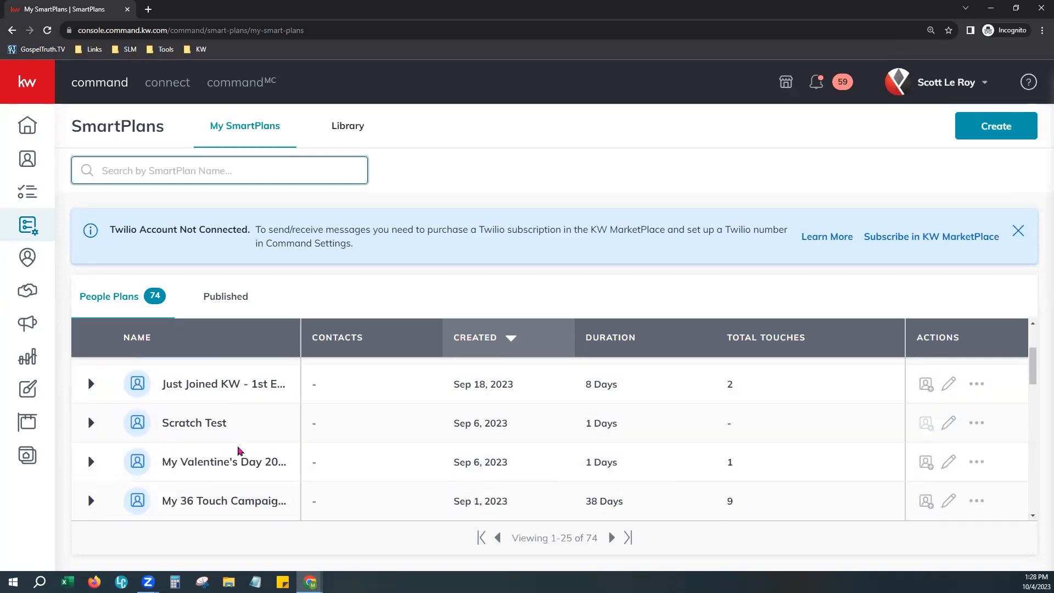
Expand the Just Joined KW SmartPlan, review its trigger and steps, and collapse it again.
left_click(90, 385)
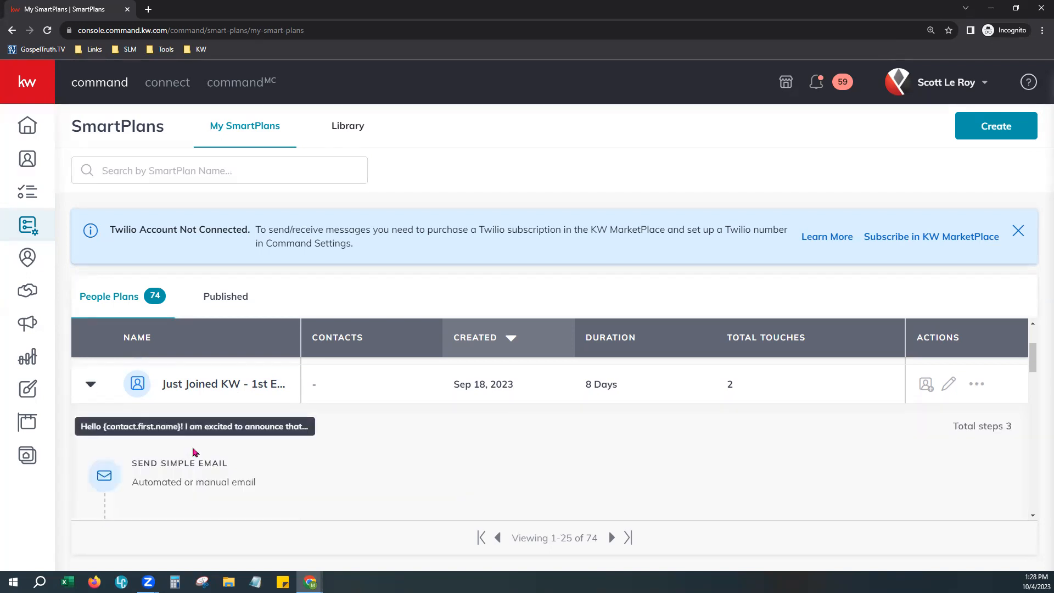
scroll(298, 471, "down", 4)
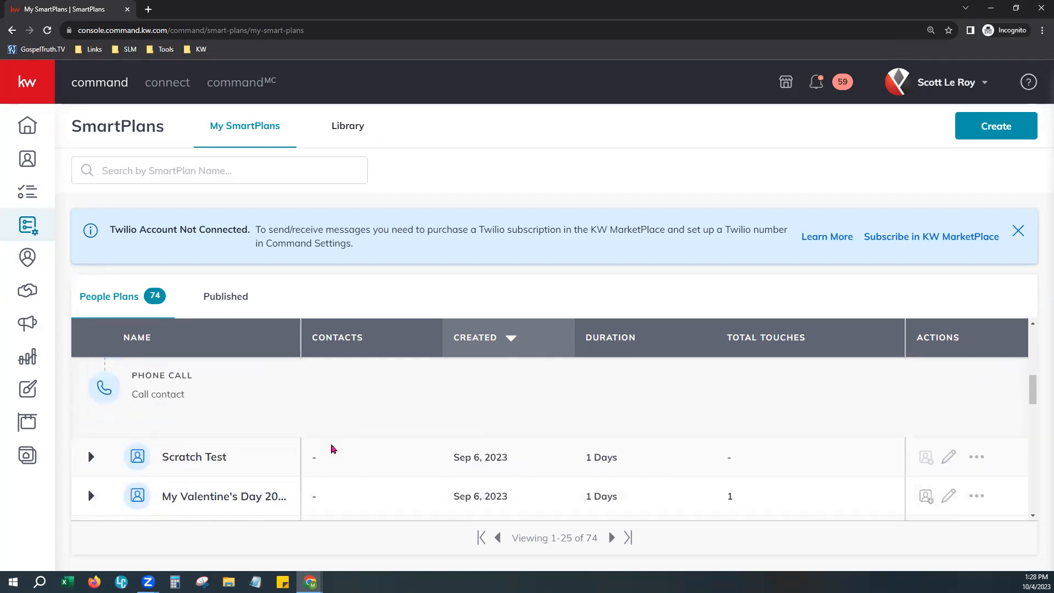
scroll(318, 428, "up", 3)
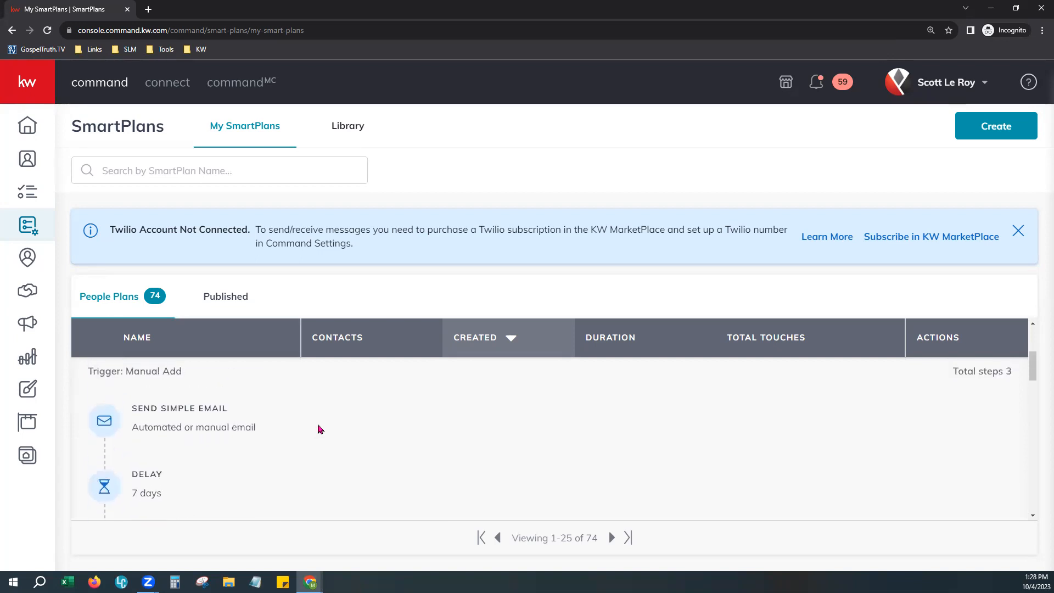
scroll(318, 429, "up", 1)
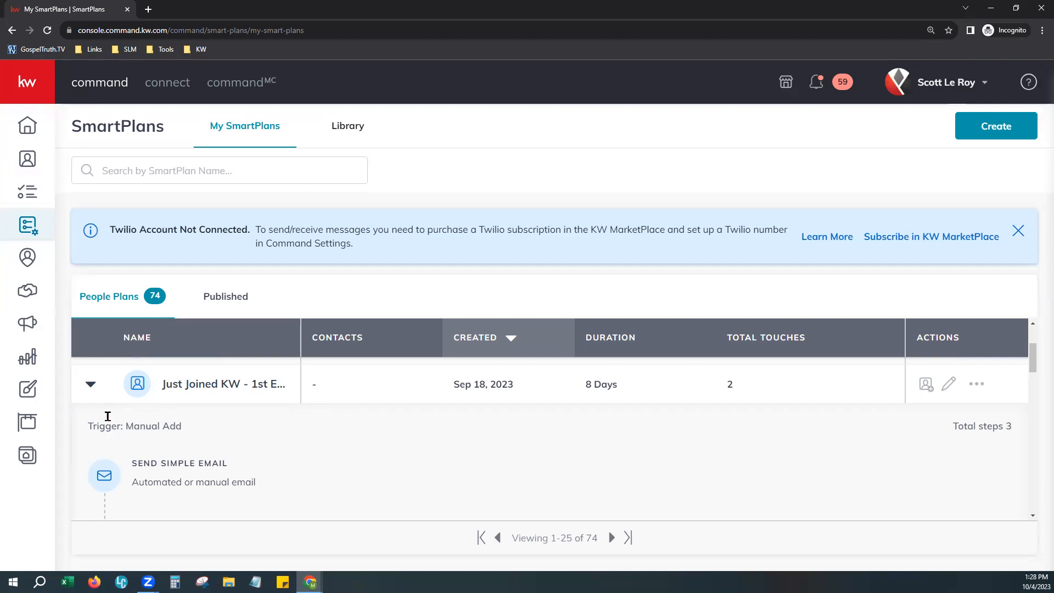
left_click(90, 385)
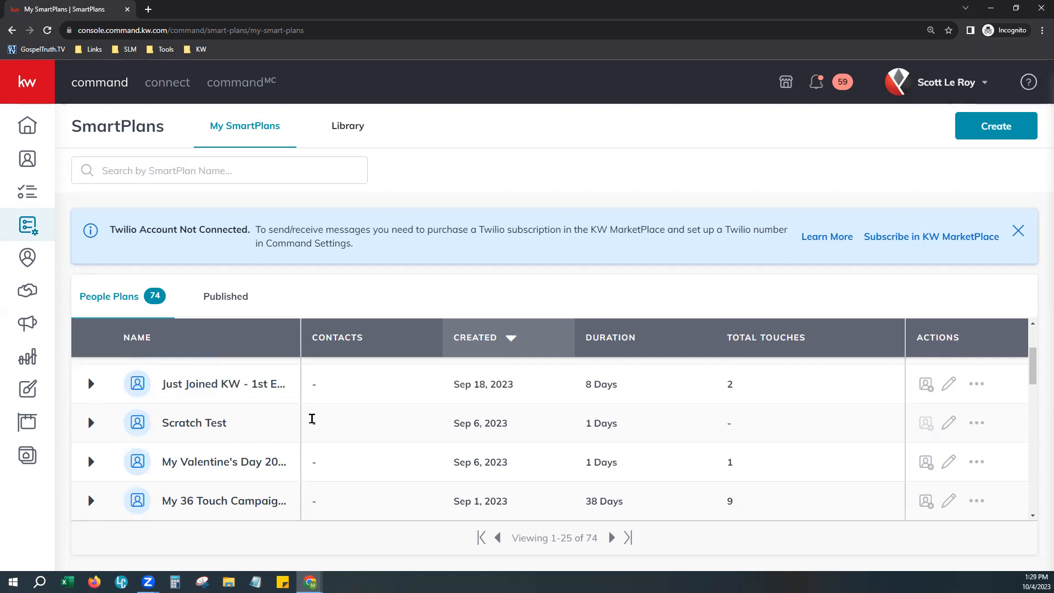
scroll(311, 419, "up", 3)
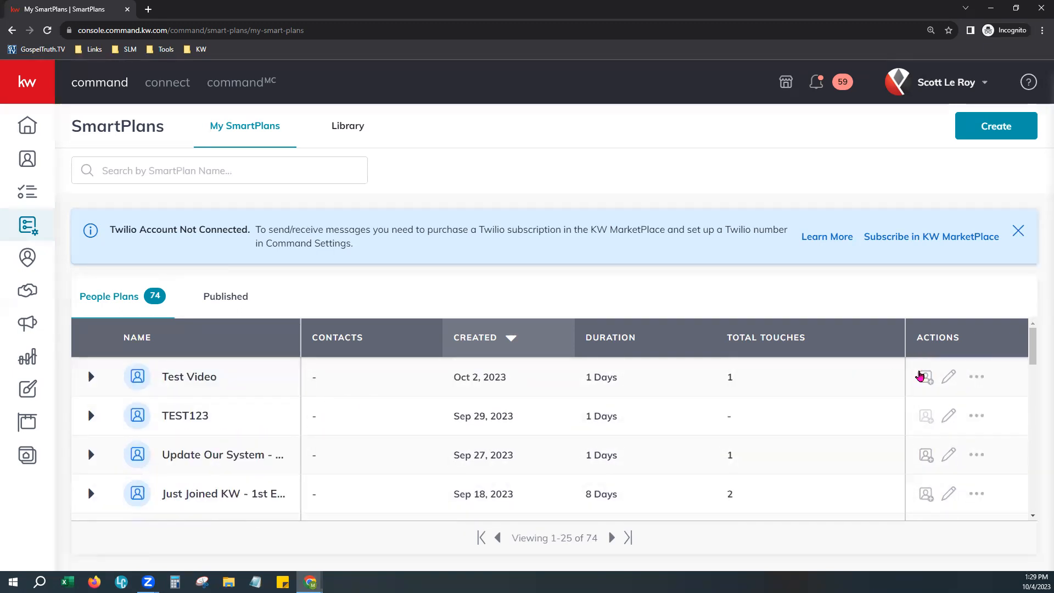
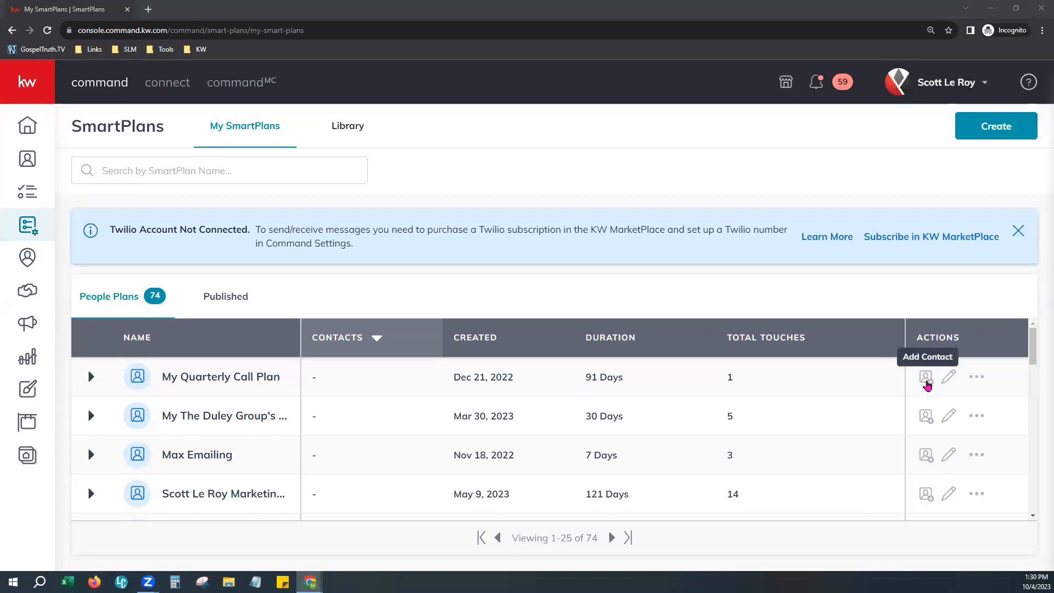
Start adding contacts to My Quarterly Call Plan and filter the contact list by the Birthday tag.
left_click(927, 379)
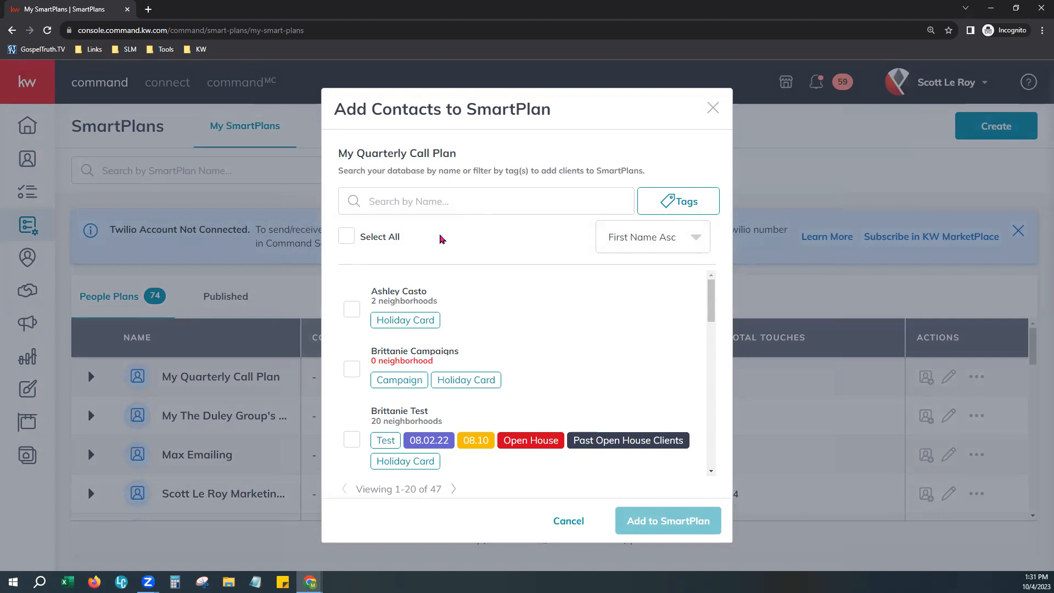
left_click(442, 197)
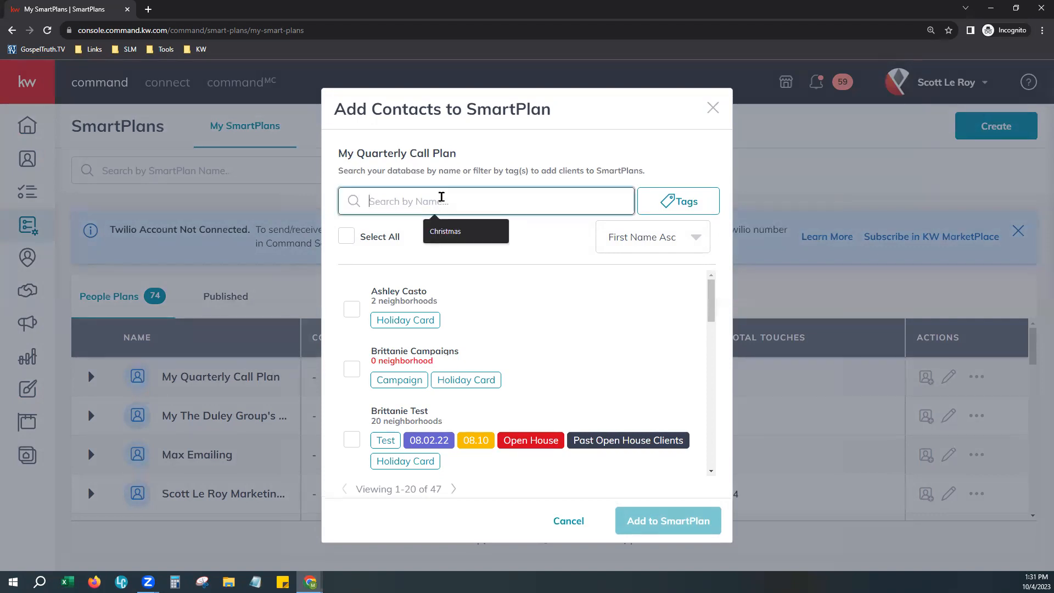
left_click(695, 205)
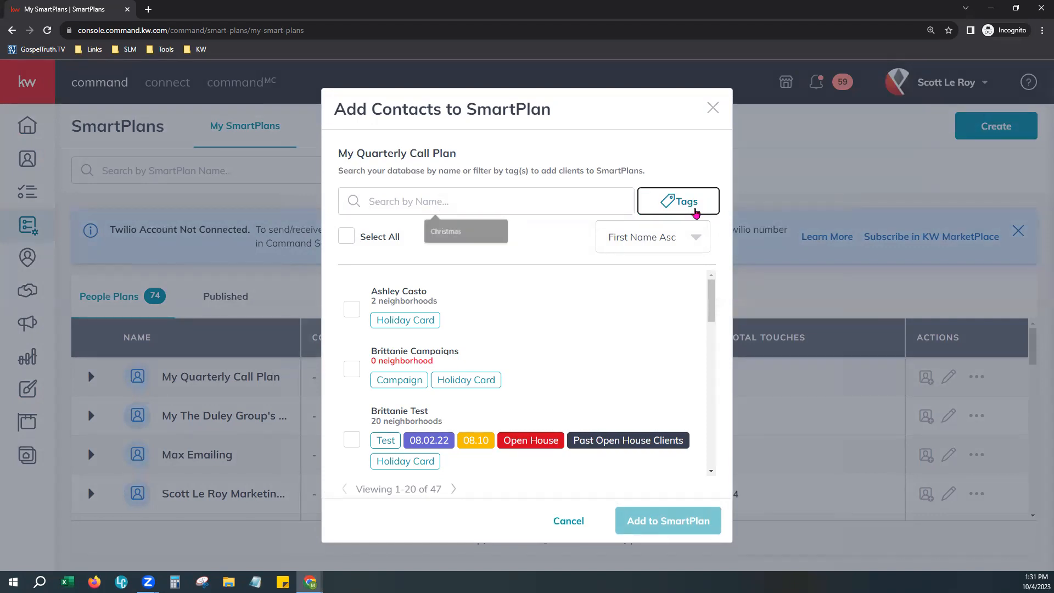
left_click(669, 235)
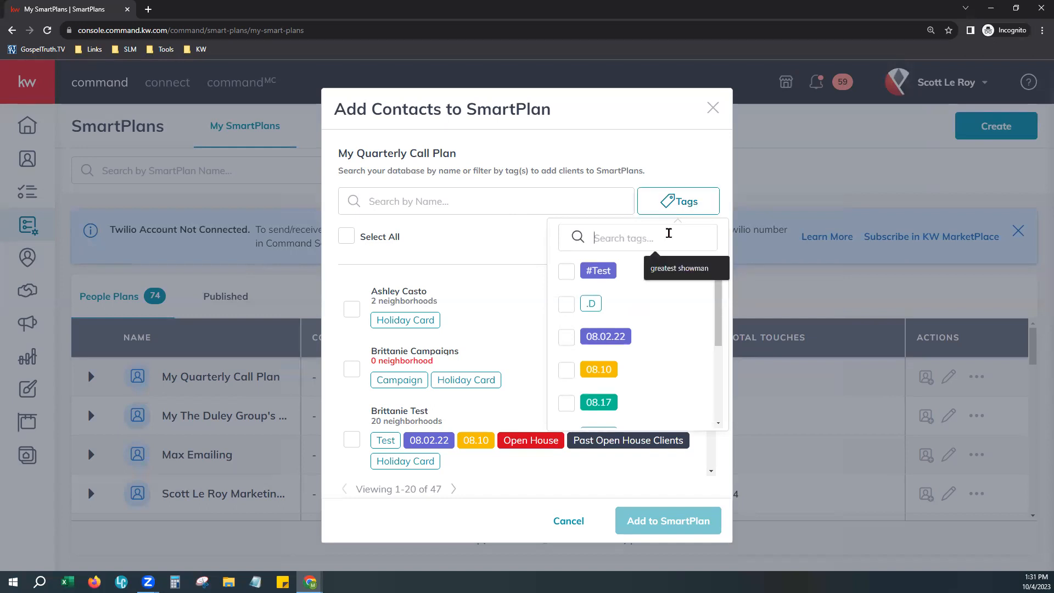
type("Birthdy")
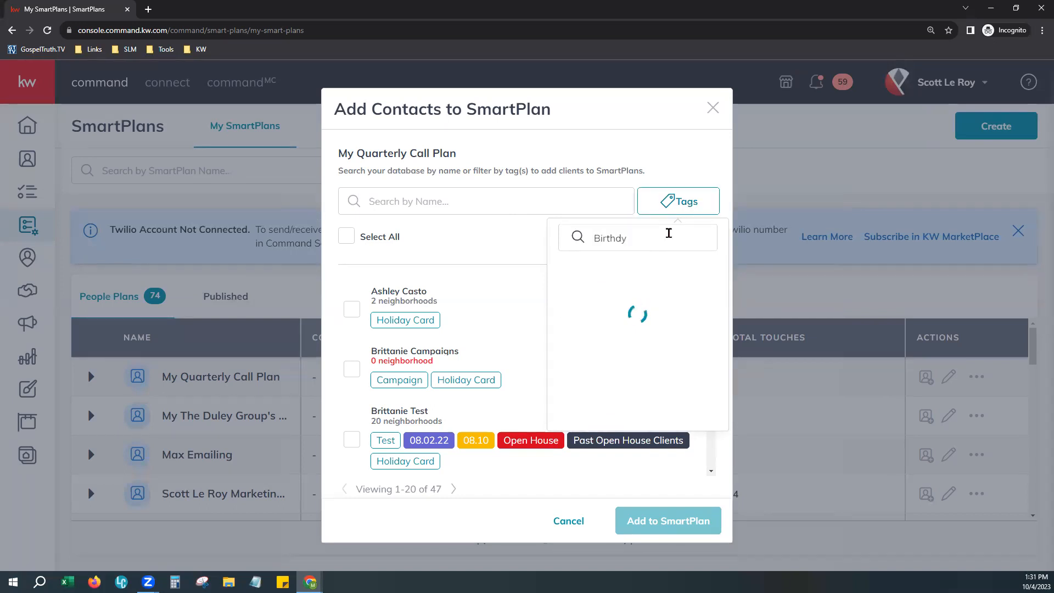
key("BackSpace")
type("ay")
left_click(573, 277)
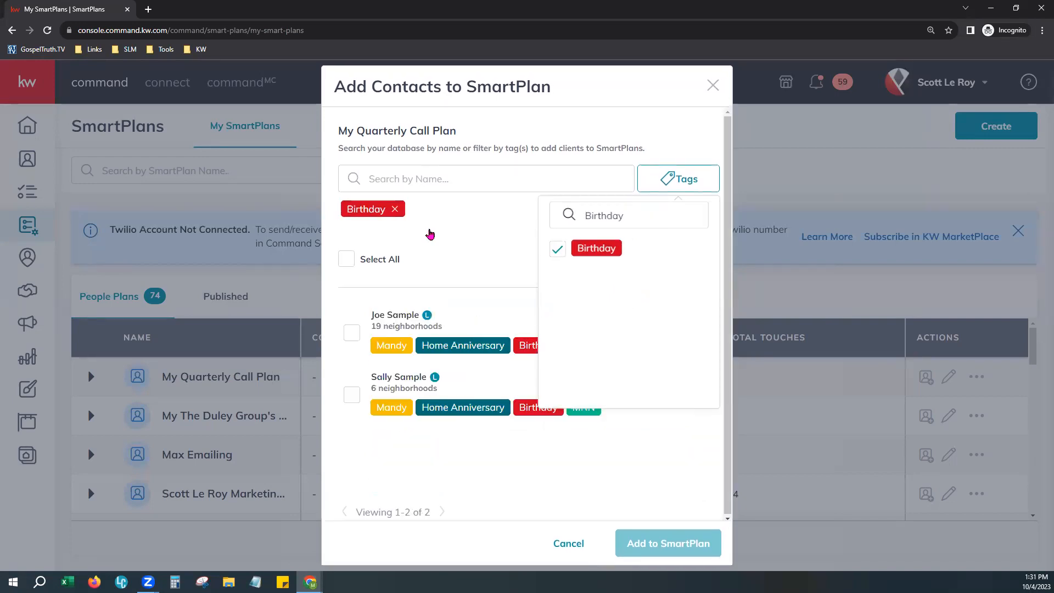
left_click(671, 179)
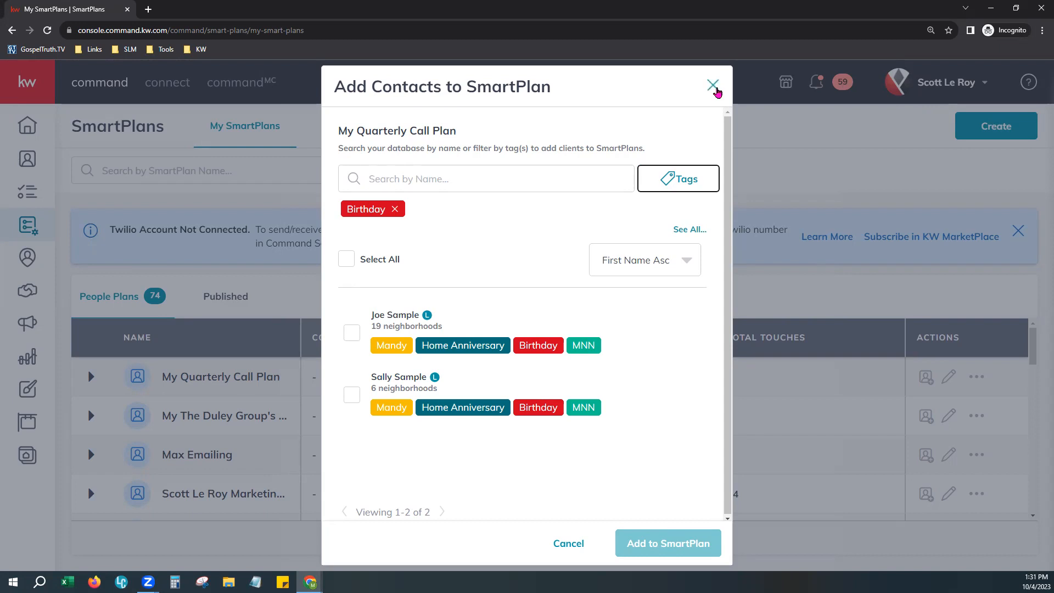
Select all contacts tagged Birthday for the SmartPlan and clear the selection.
left_click(346, 259)
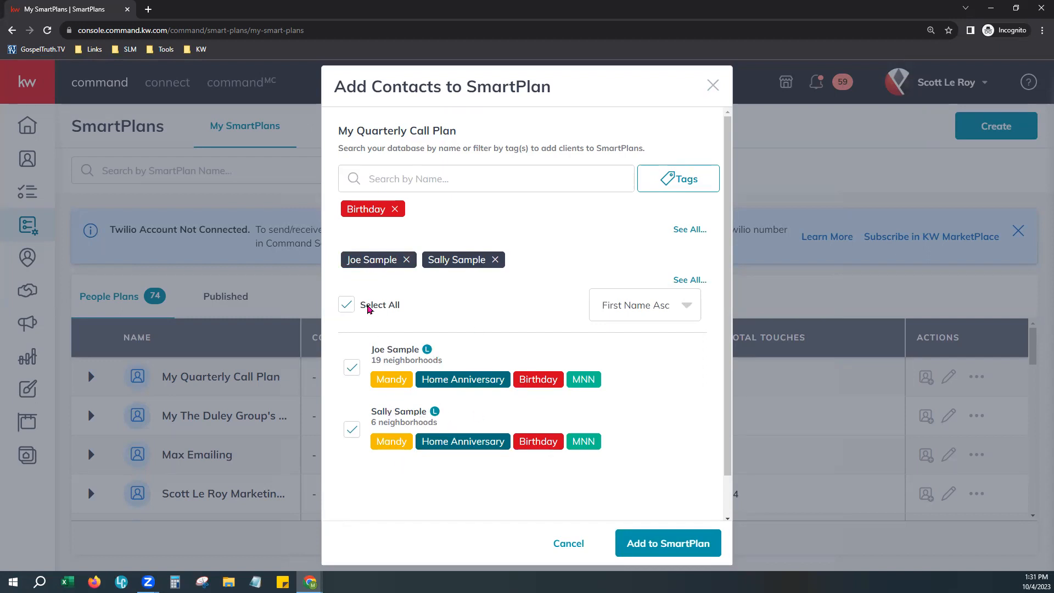
left_click(349, 303)
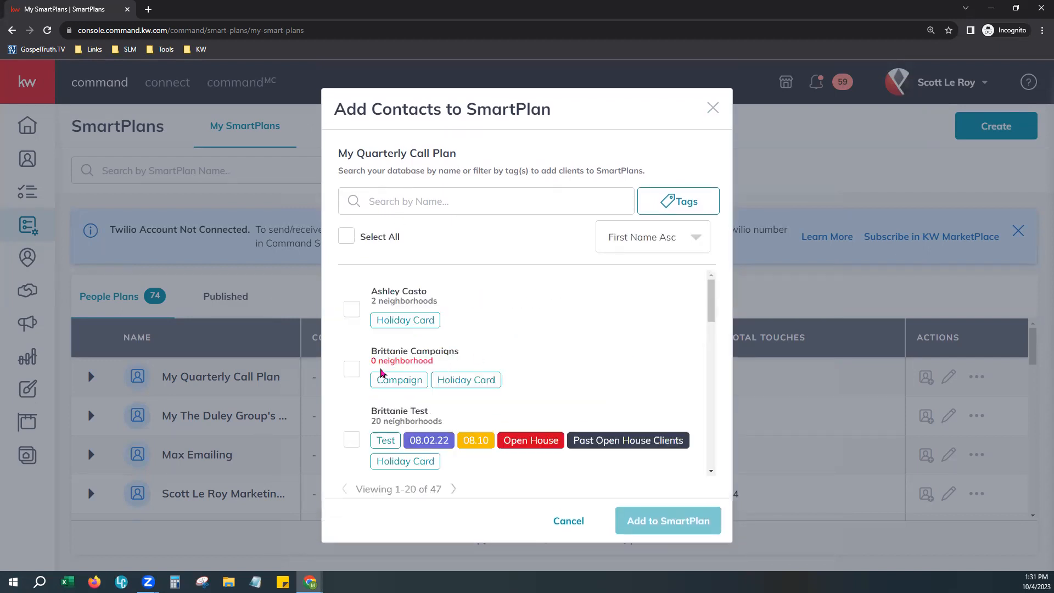
Examine the neighborhood counts and tags of the contacts available for My Quarterly Call Plan.
left_click_drag(372, 354, 464, 355)
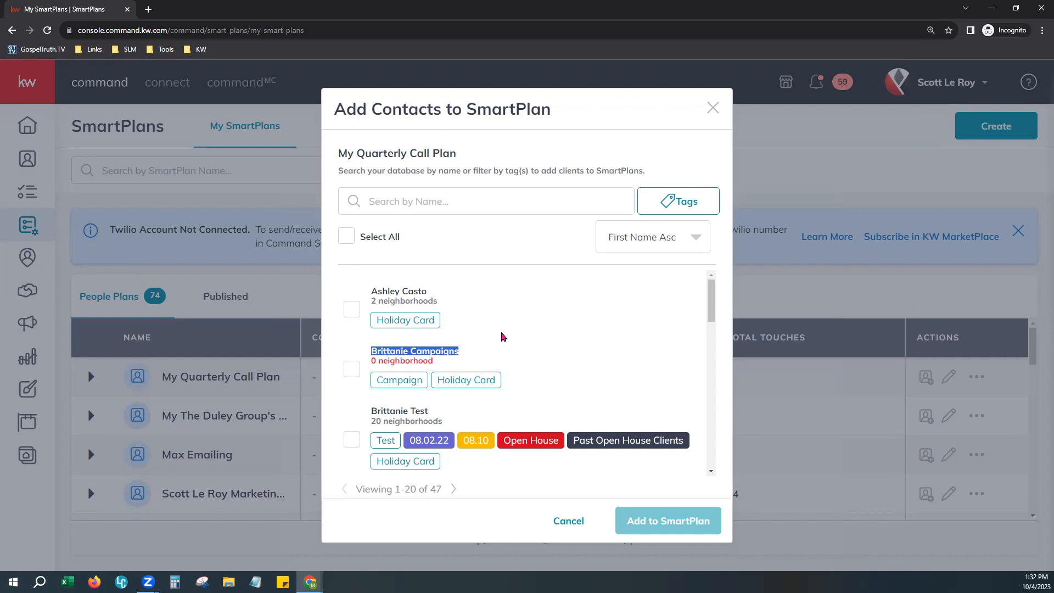
scroll(502, 336, "down", 3)
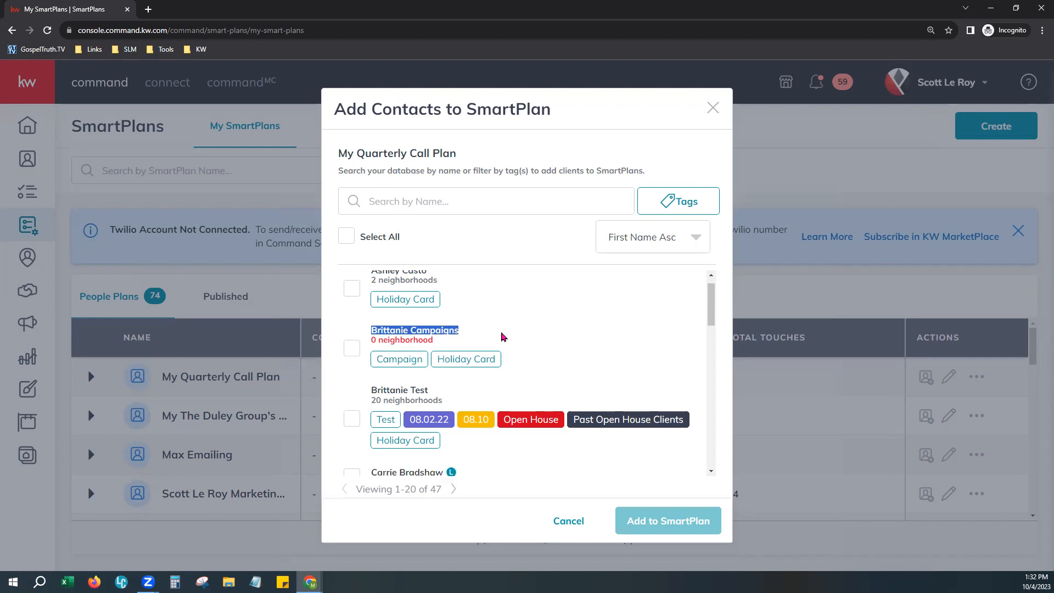
scroll(508, 399, "up", 3)
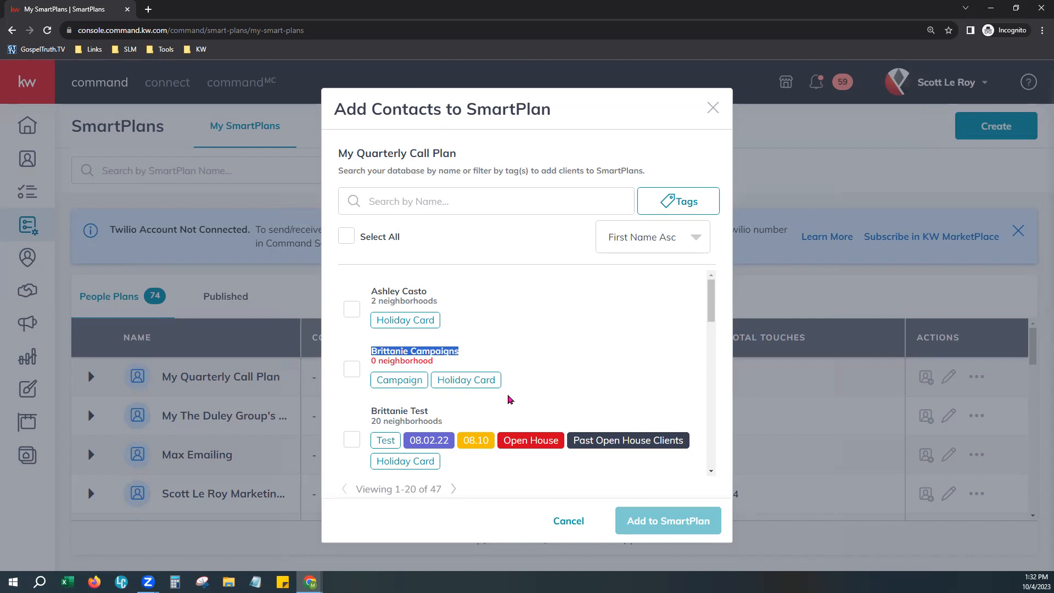
Leave the contact selection without adding anyone and view the additional actions available for My Quarterly Call Plan.
left_click(709, 109)
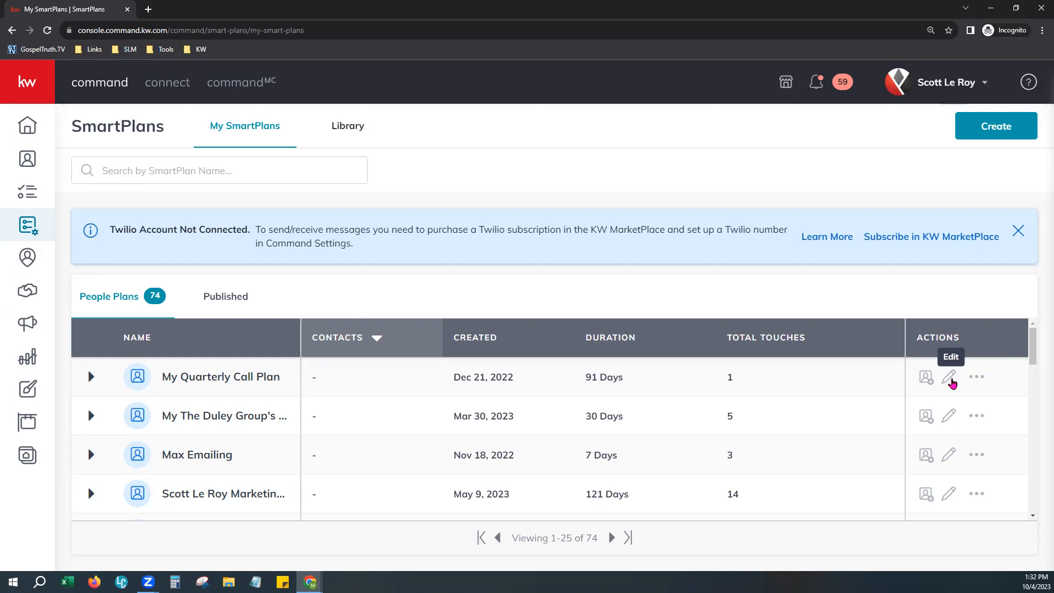
left_click(980, 378)
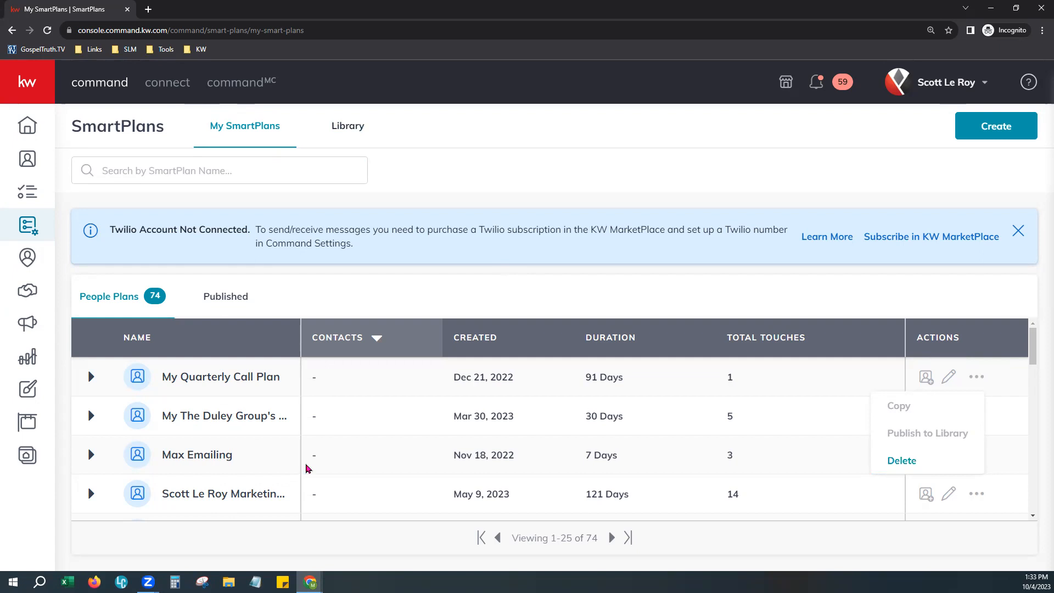
left_click(945, 303)
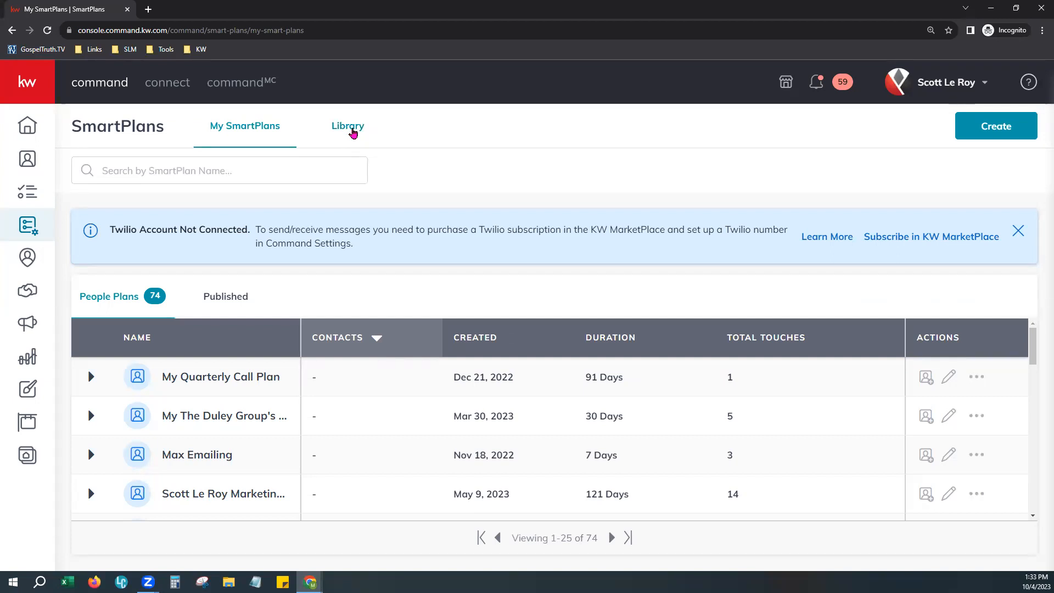
Open the SmartPlans library and review its search fields and its duration, author, touches, downloads and rating filters without applying any.
left_click(351, 129)
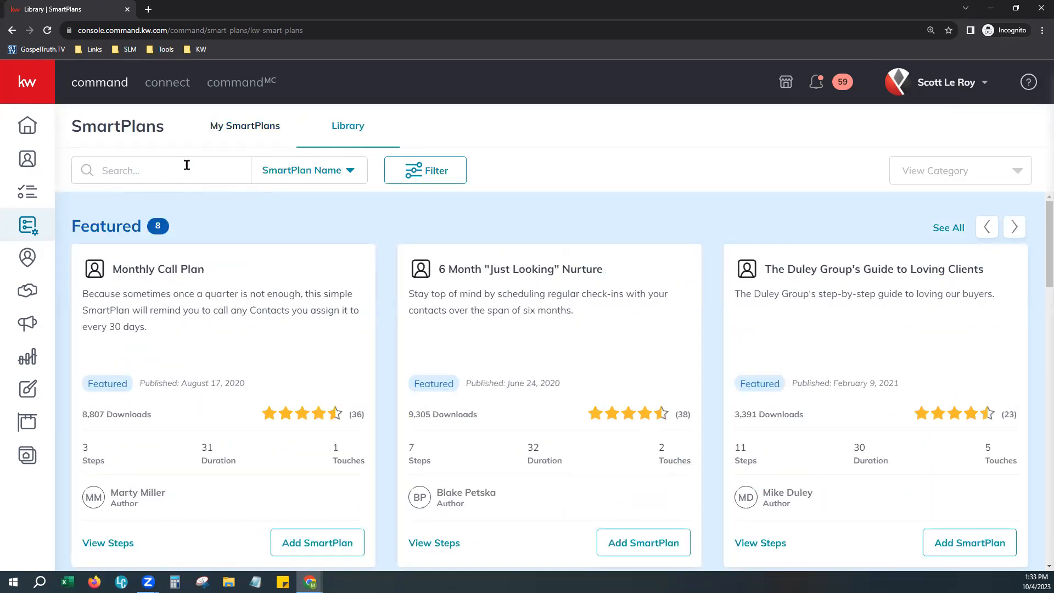
left_click(301, 175)
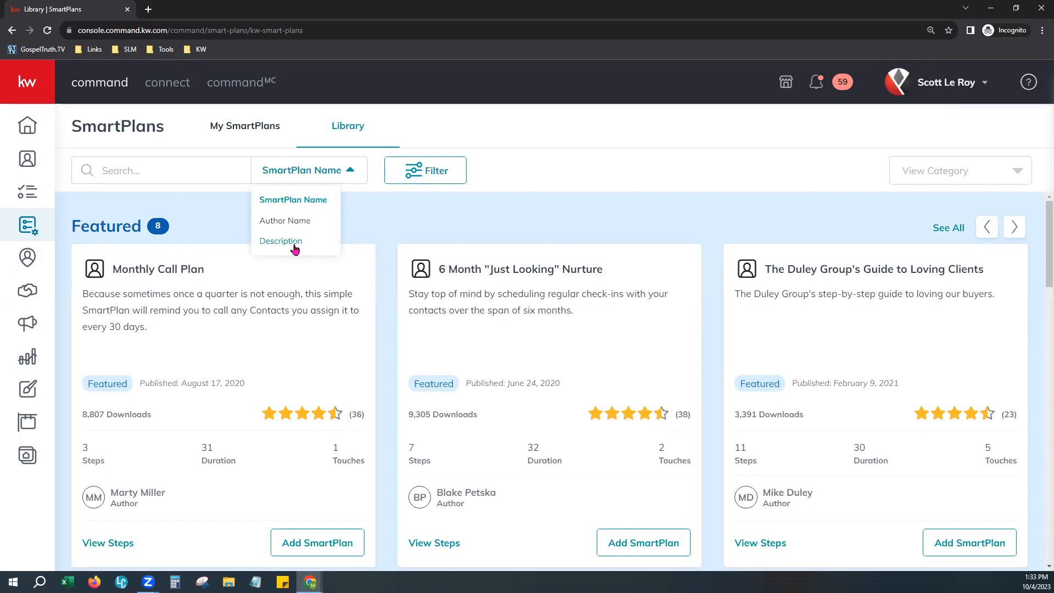
left_click(423, 171)
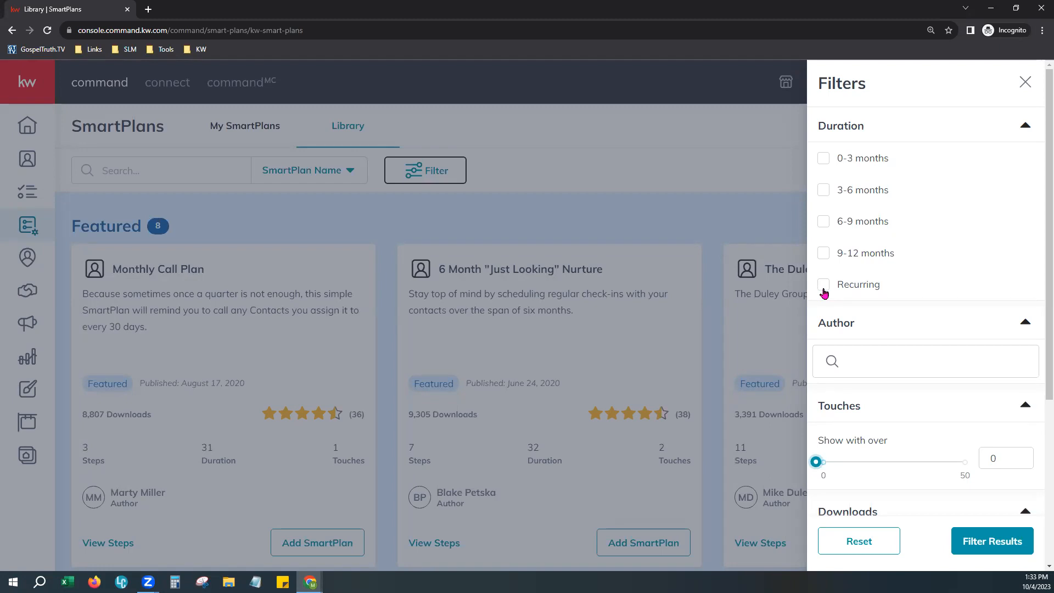
scroll(866, 359, "down", 3)
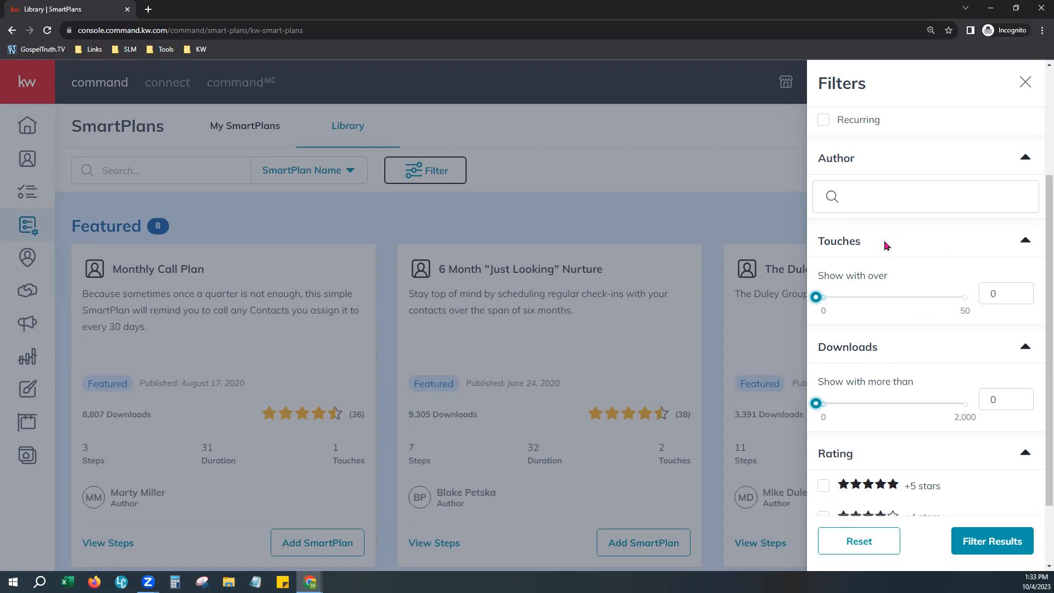
left_click(816, 297)
mouse_move(817, 297)
left_mouse_down()
mouse_move(843, 297)
mouse_move(817, 297)
left_mouse_up()
scroll(922, 404, "down", 2)
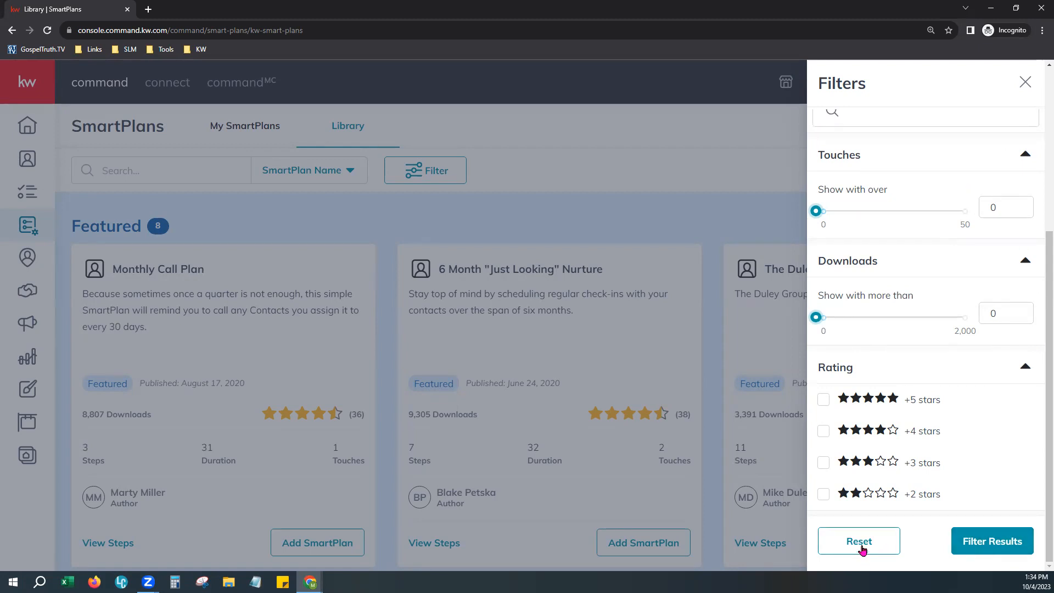
left_click(1024, 87)
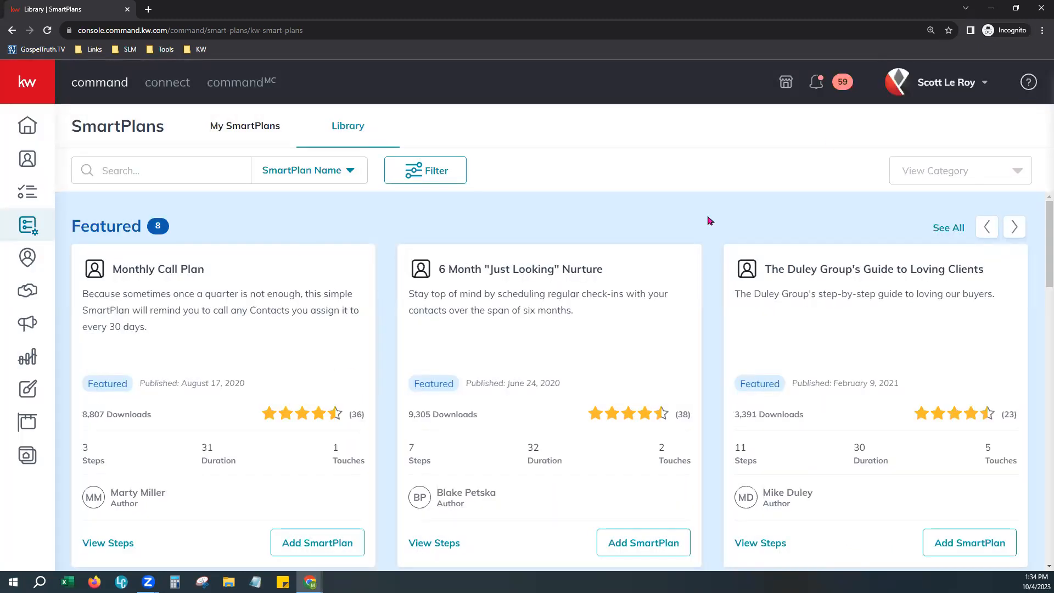
View the library's category options without choosing one and look over the featured SmartPlans.
left_click(981, 171)
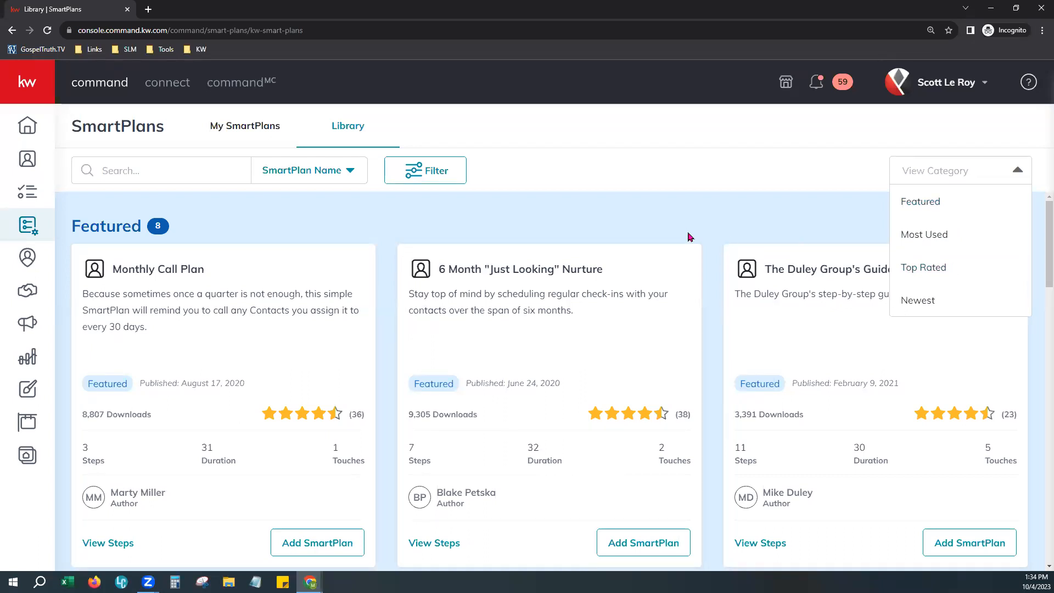
left_click(739, 215)
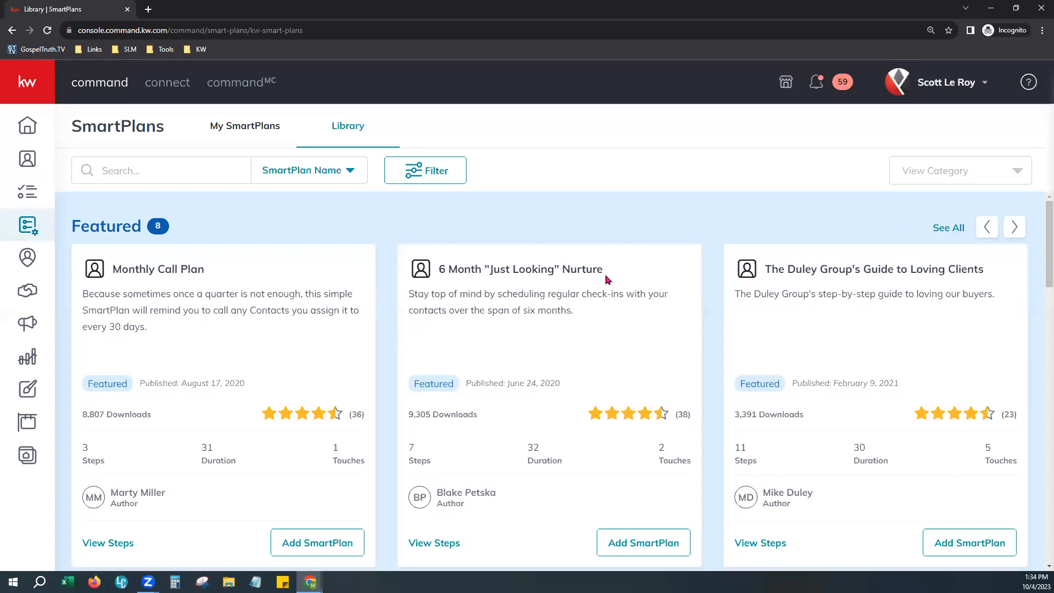
scroll(673, 346, "down", 1)
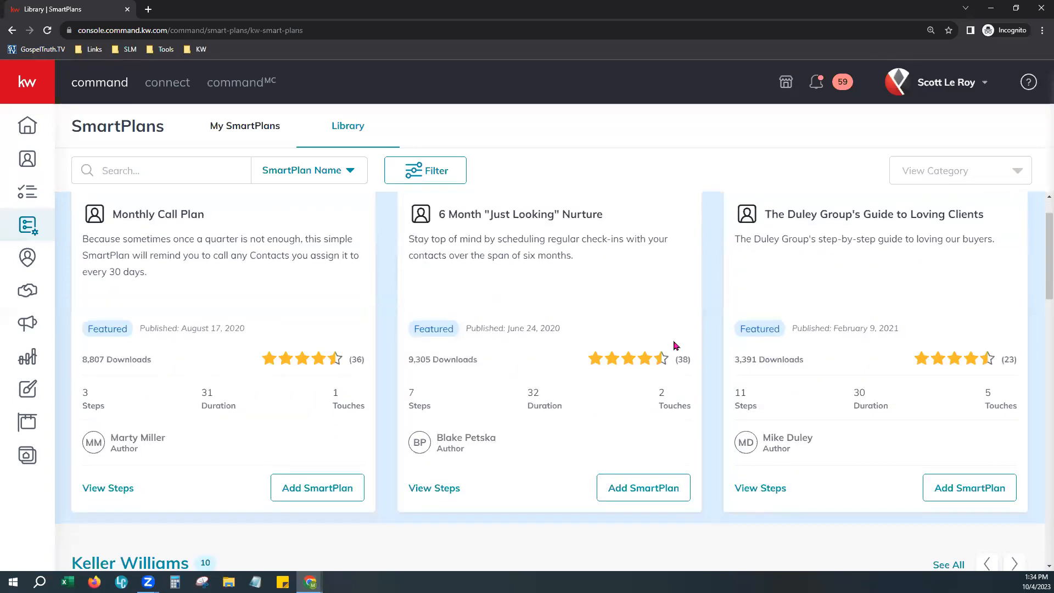
scroll(343, 269, "up", 1)
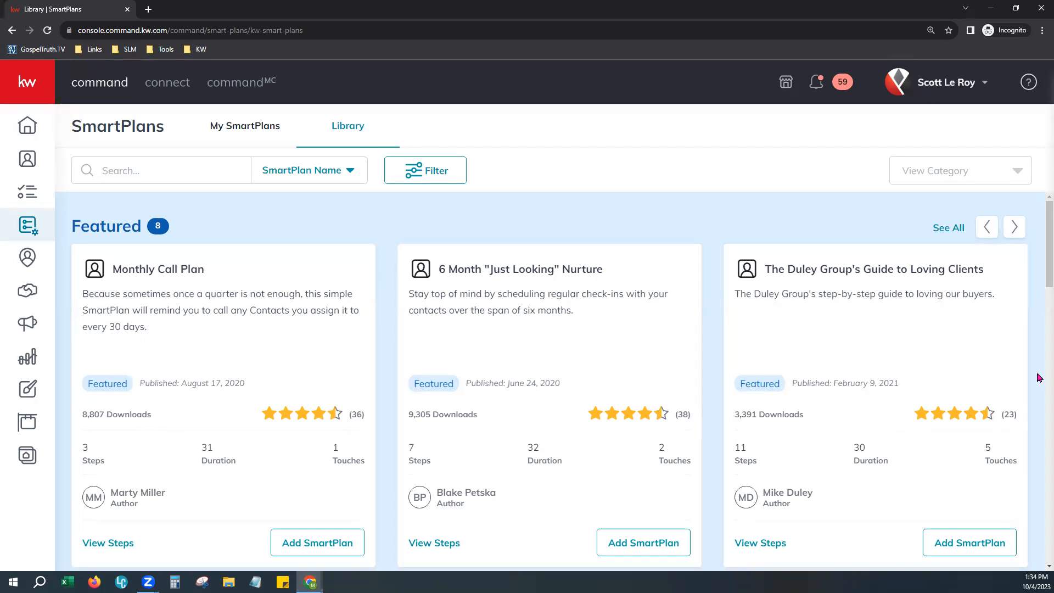
View the steps of the featured Monthly Call Plan and check its plan naming prompt, leaving without downloading it.
scroll(774, 379, "down", 1)
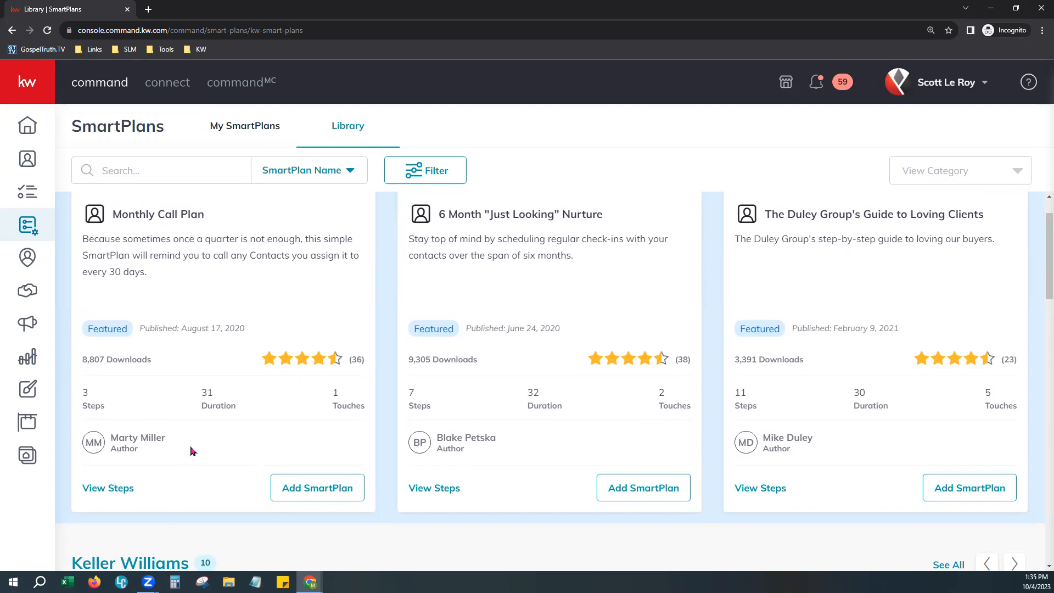
left_click(112, 491)
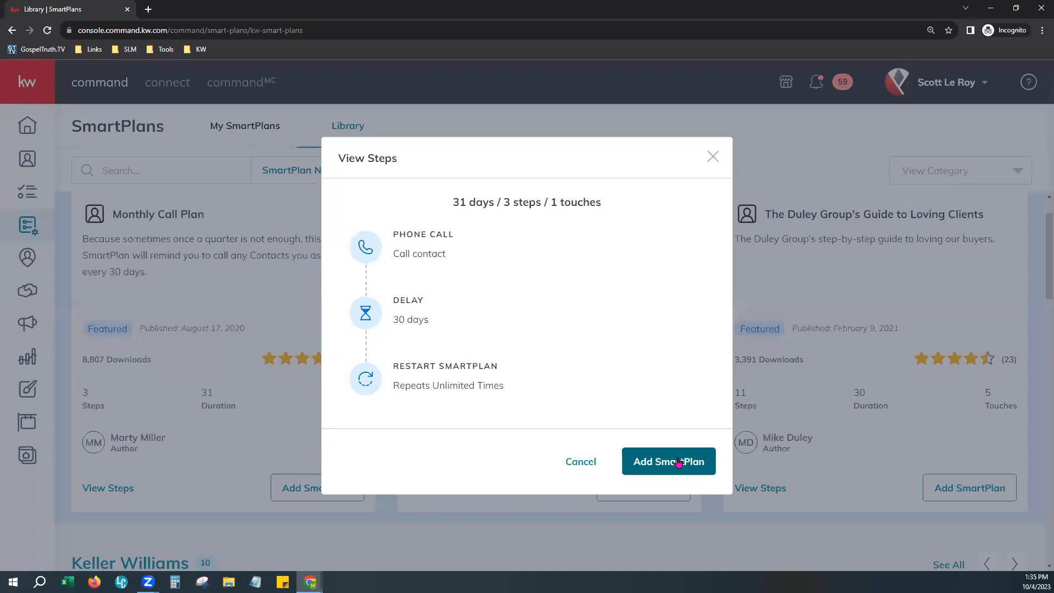
left_click(652, 471)
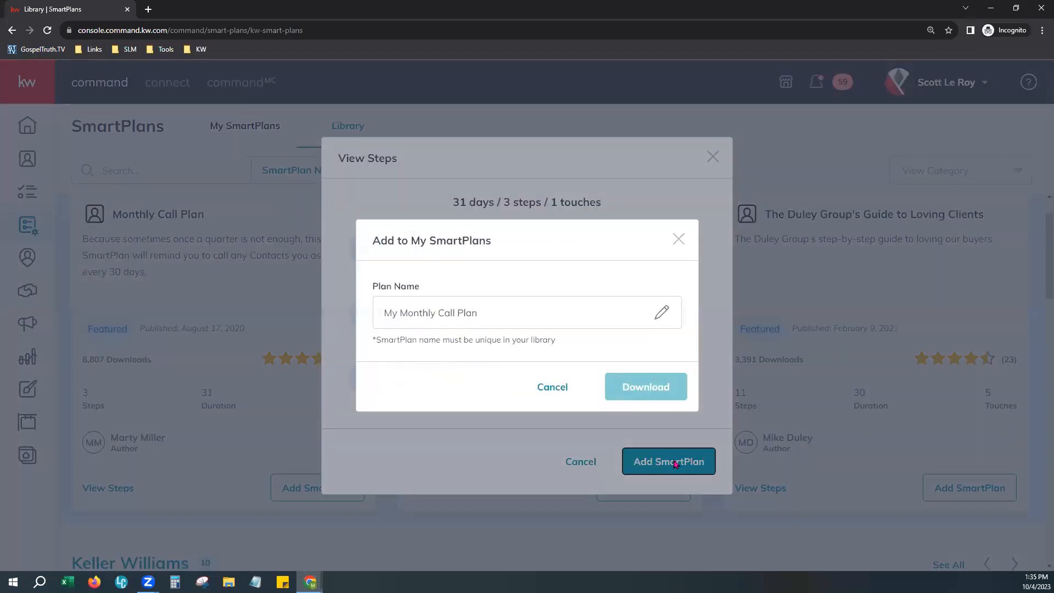
left_click(486, 318)
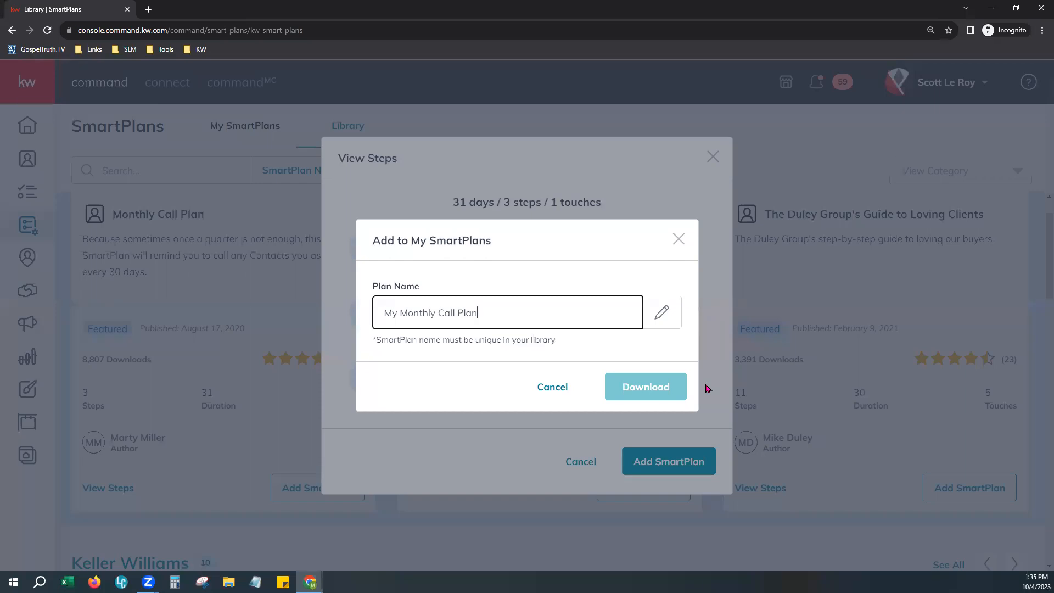
left_click(557, 380)
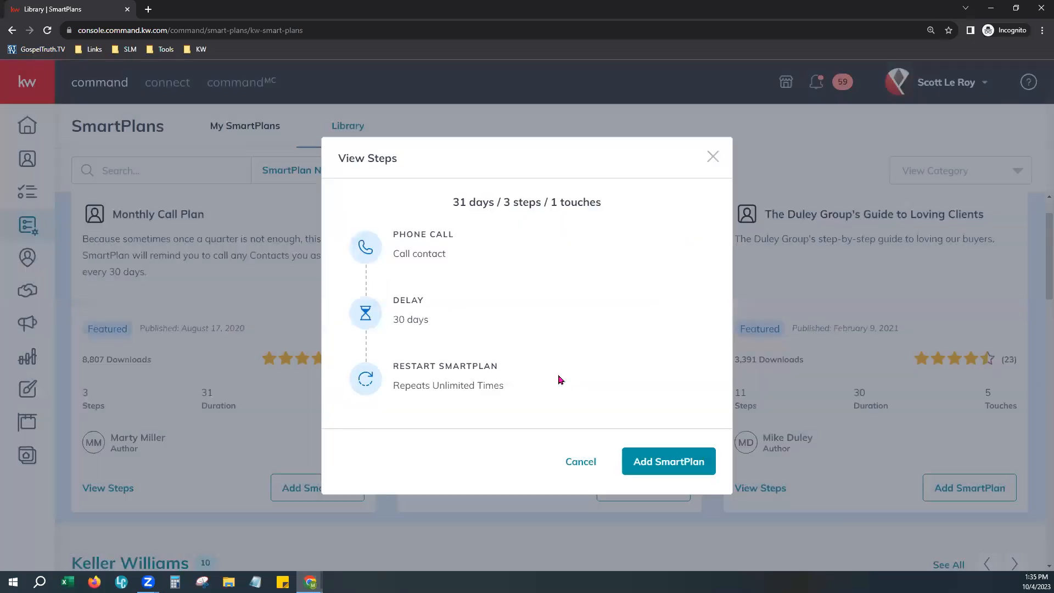
left_click(713, 157)
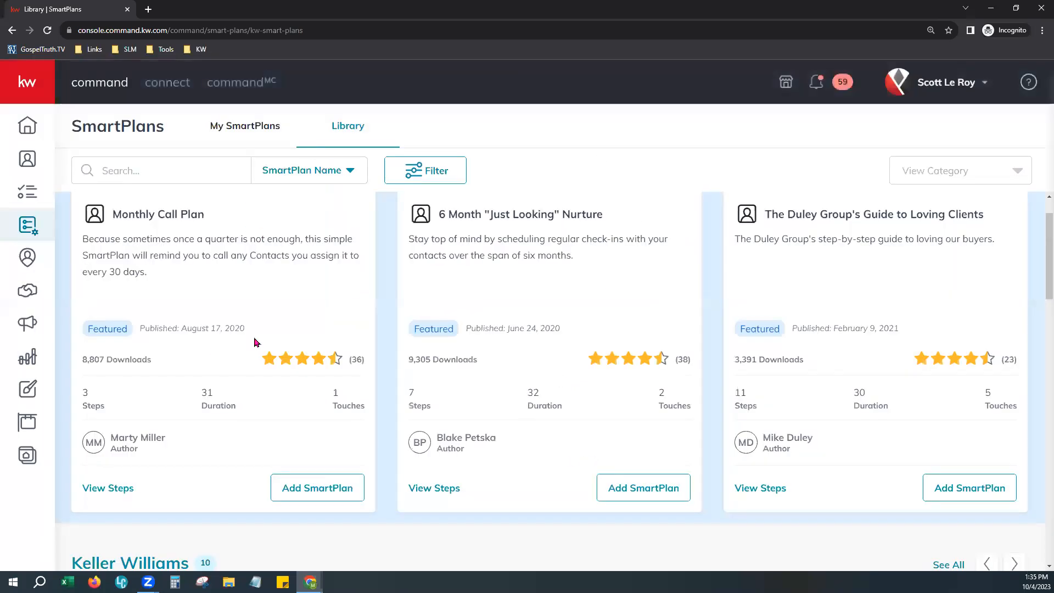
Browse through the Keller Williams SmartPlans in the library, then return to the set containing the Birthday plan.
scroll(291, 404, "down", 7)
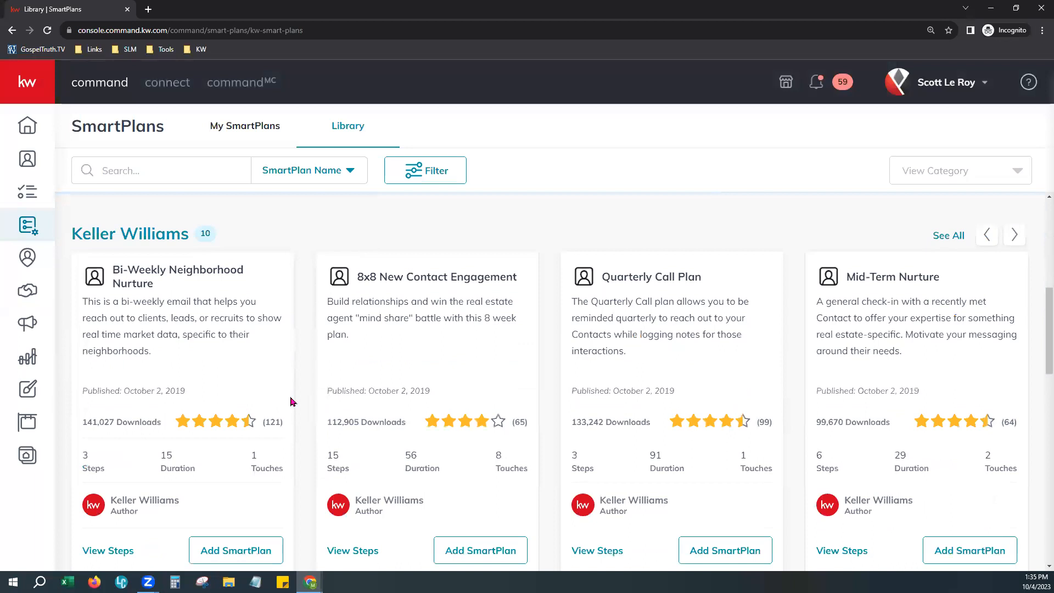
scroll(291, 403, "up", 1)
left_click_drag(1037, 300, 1040, 312)
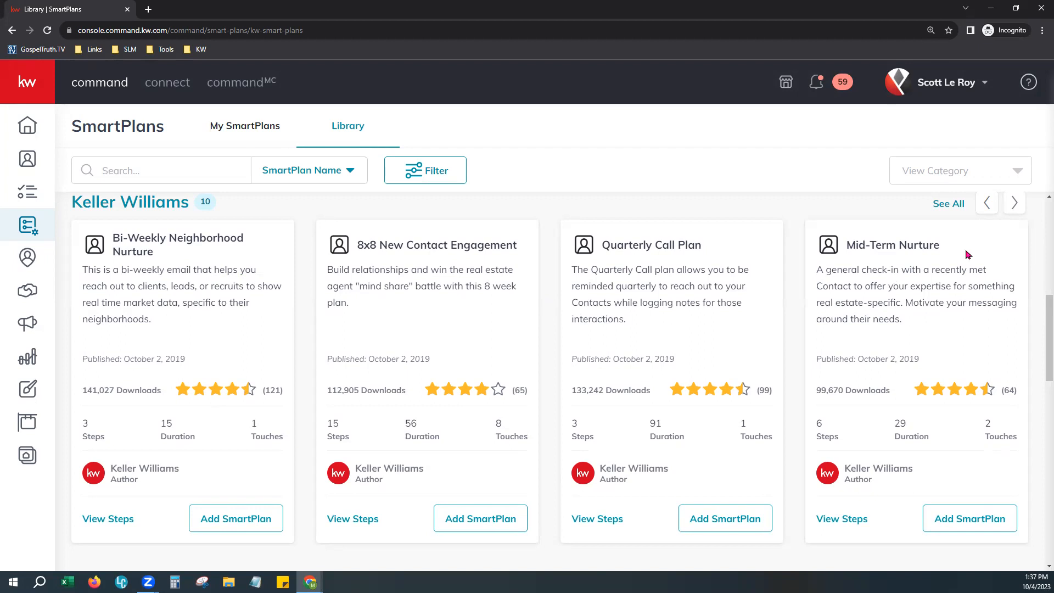
left_click(1015, 204)
left_click(1015, 204)
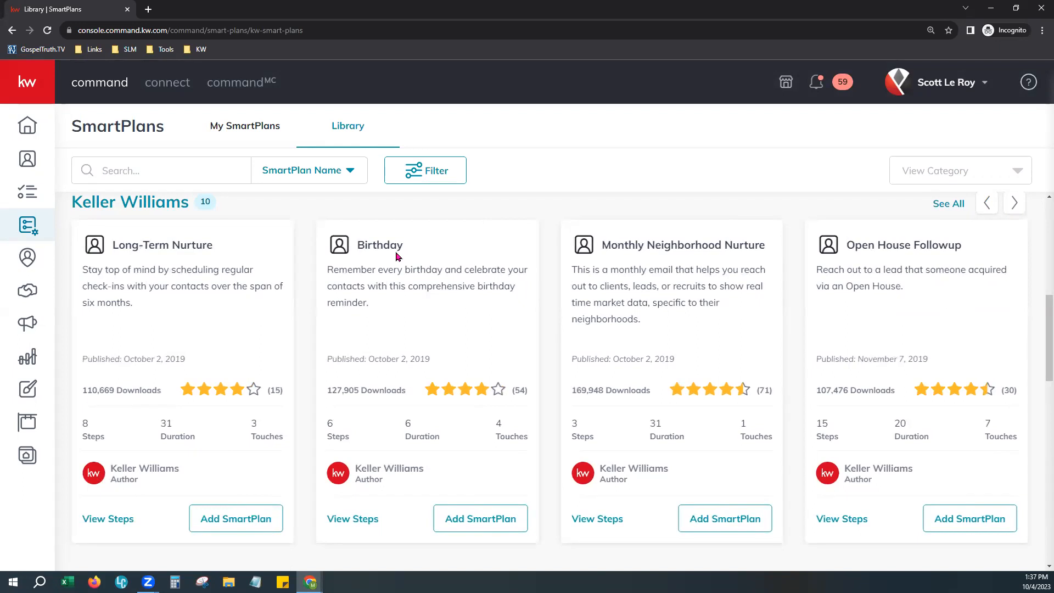
left_click(1015, 204)
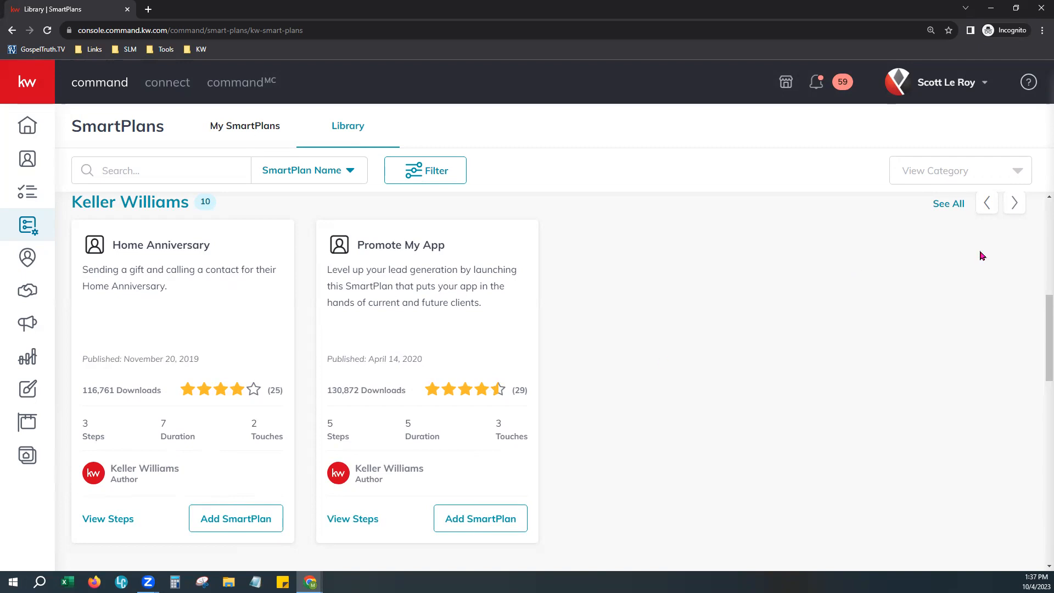
left_click(988, 203)
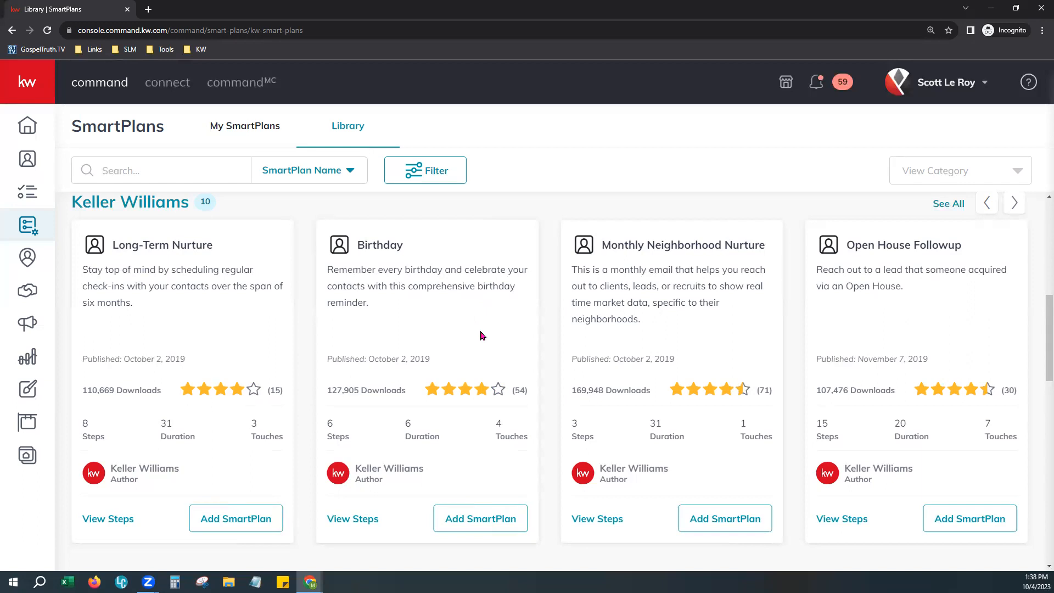
Examine the Top Rated SmartPlans and page through several sets of the What's New plans in the library.
scroll(479, 330, "down", 6)
scroll(476, 338, "down", 1)
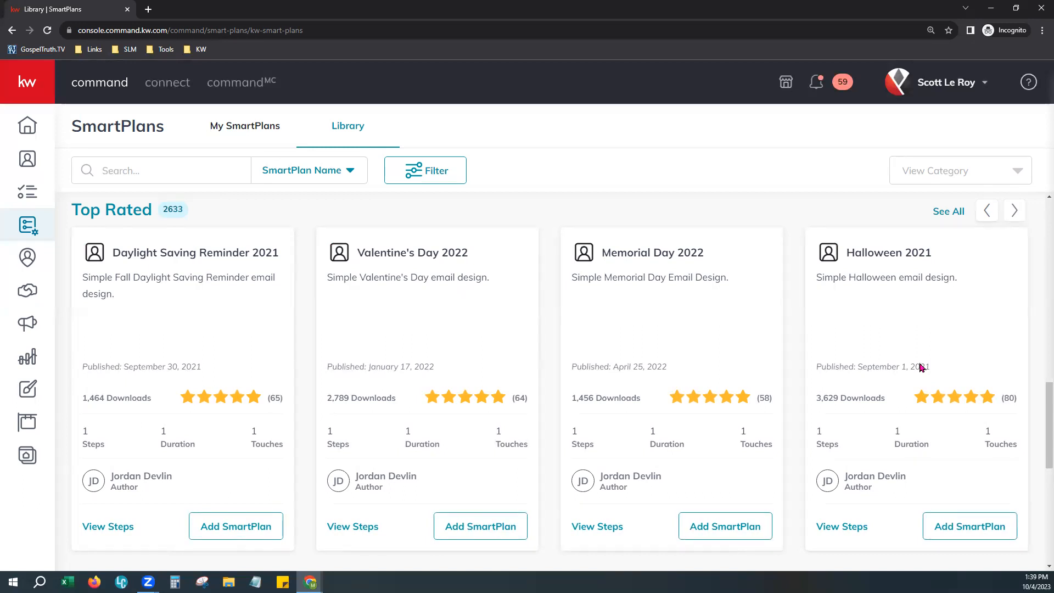
scroll(572, 445, "down", 1)
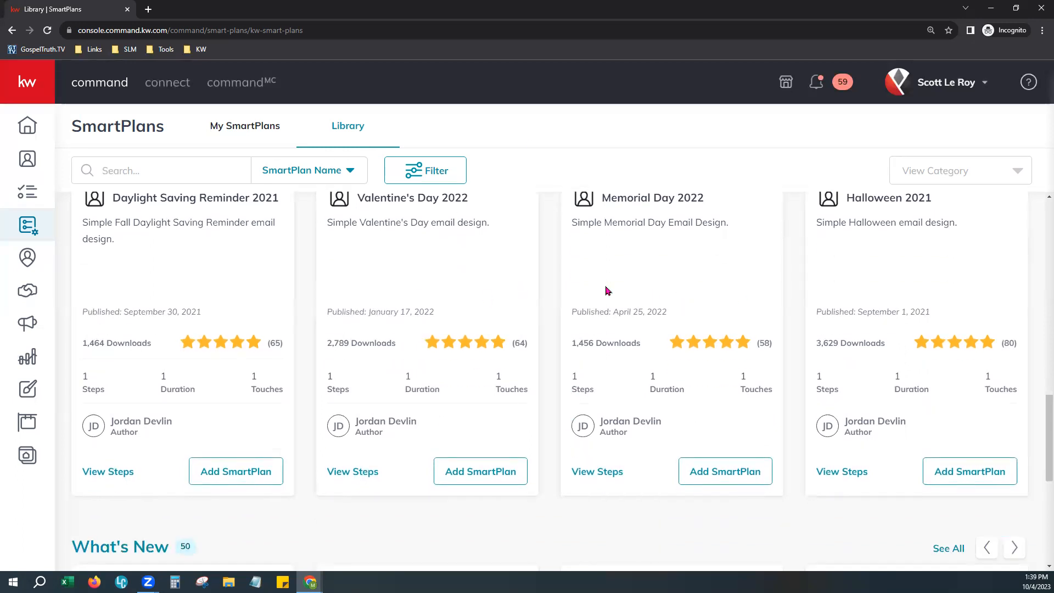
scroll(545, 483, "down", 5)
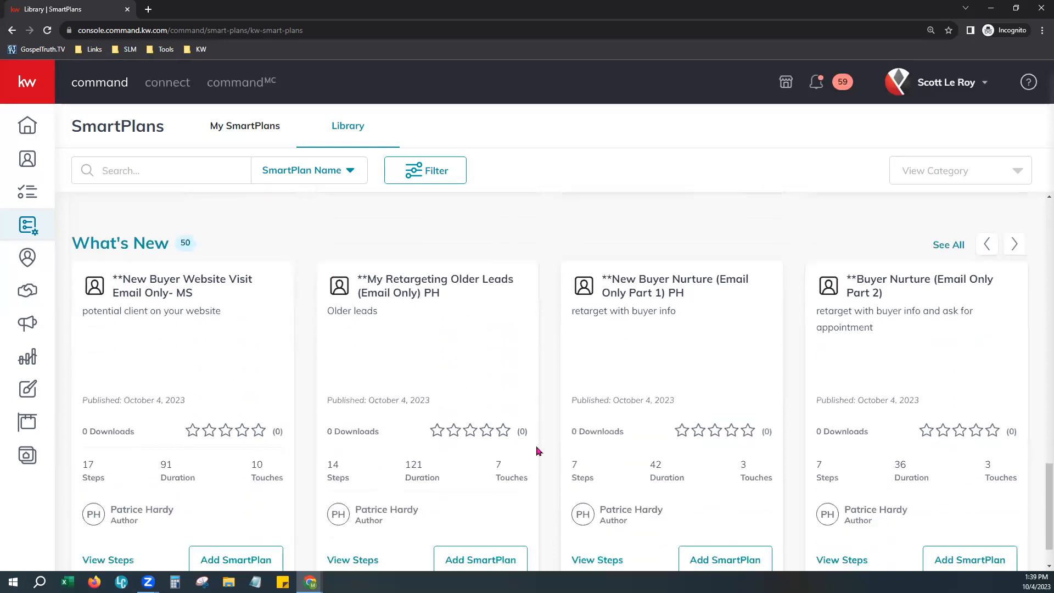
scroll(495, 417, "up", 1)
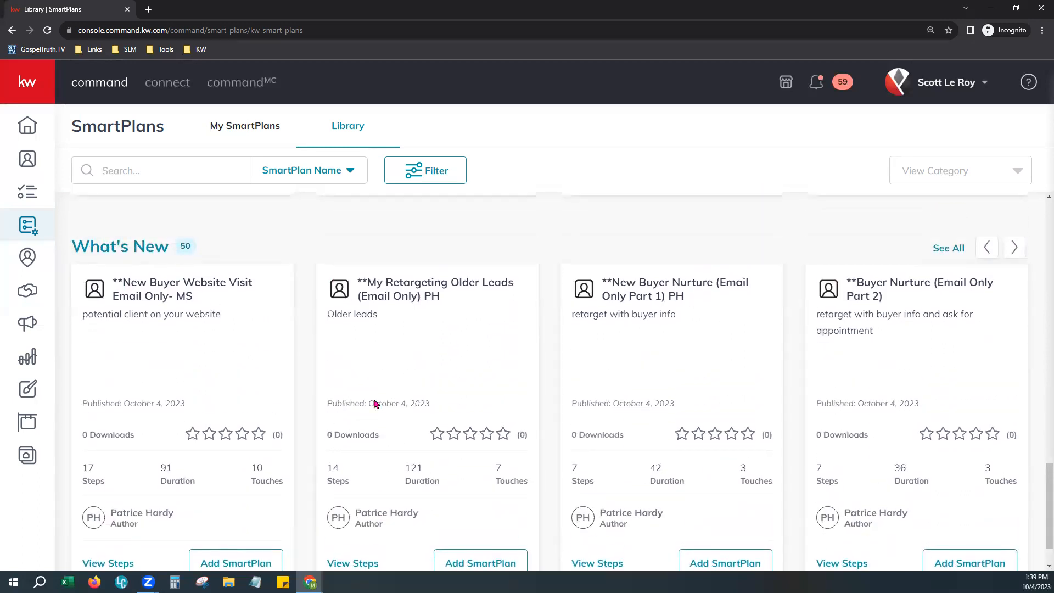
scroll(377, 403, "down", 1)
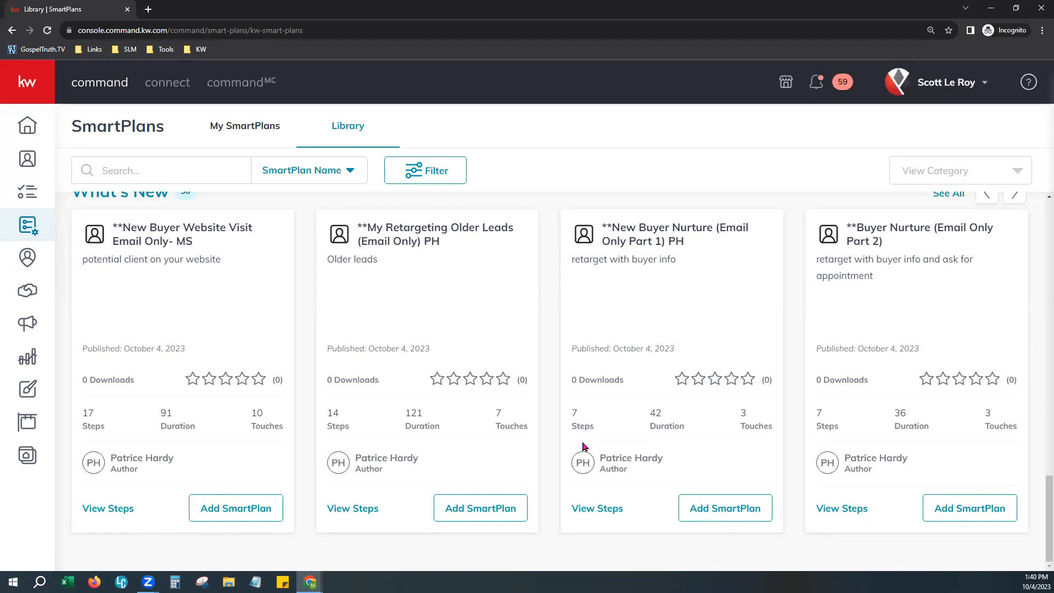
left_click(1019, 200)
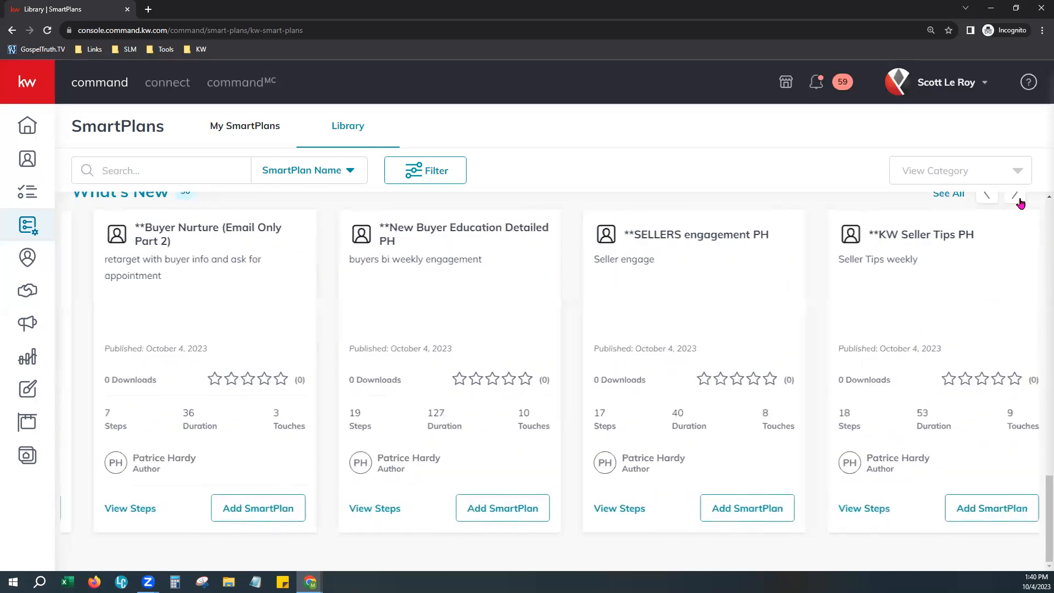
left_click(1019, 201)
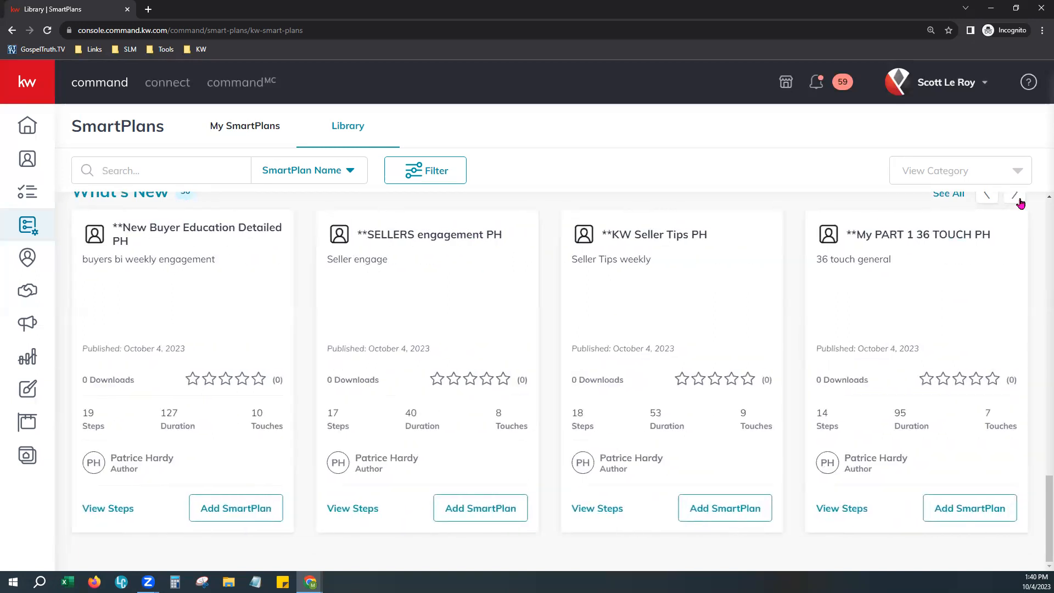
left_click(1019, 201)
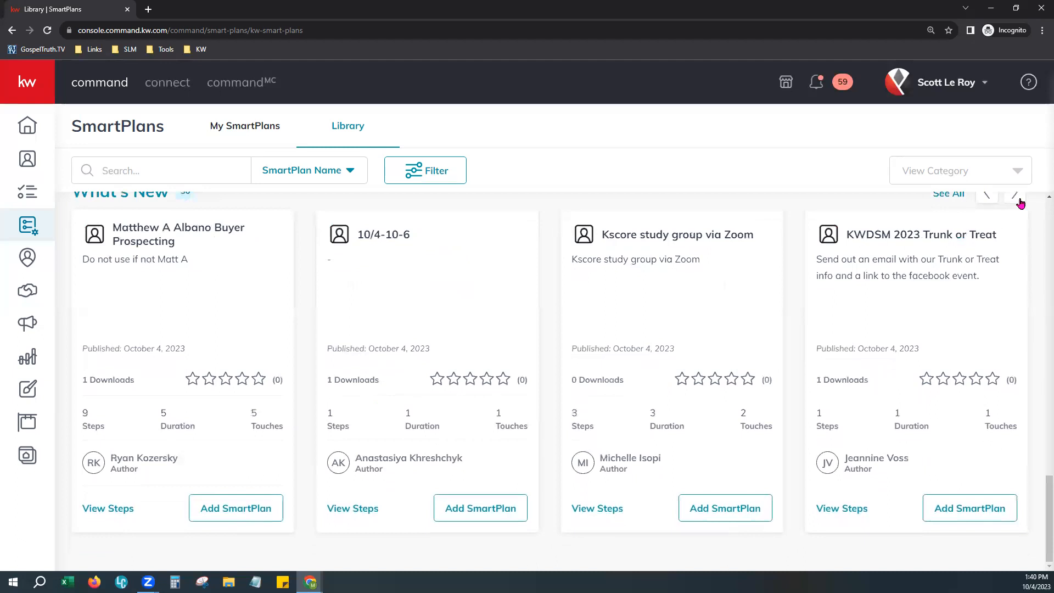
left_click(1019, 201)
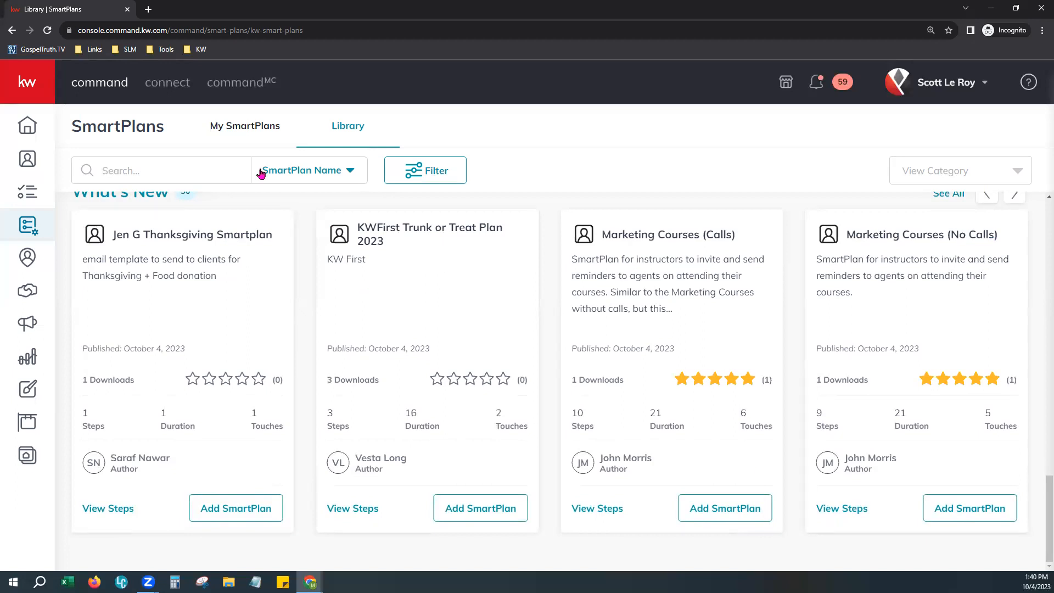
Search the saved SmartPlans for "long" and open the My Long-Term Nurture plan for editing.
left_click(258, 130)
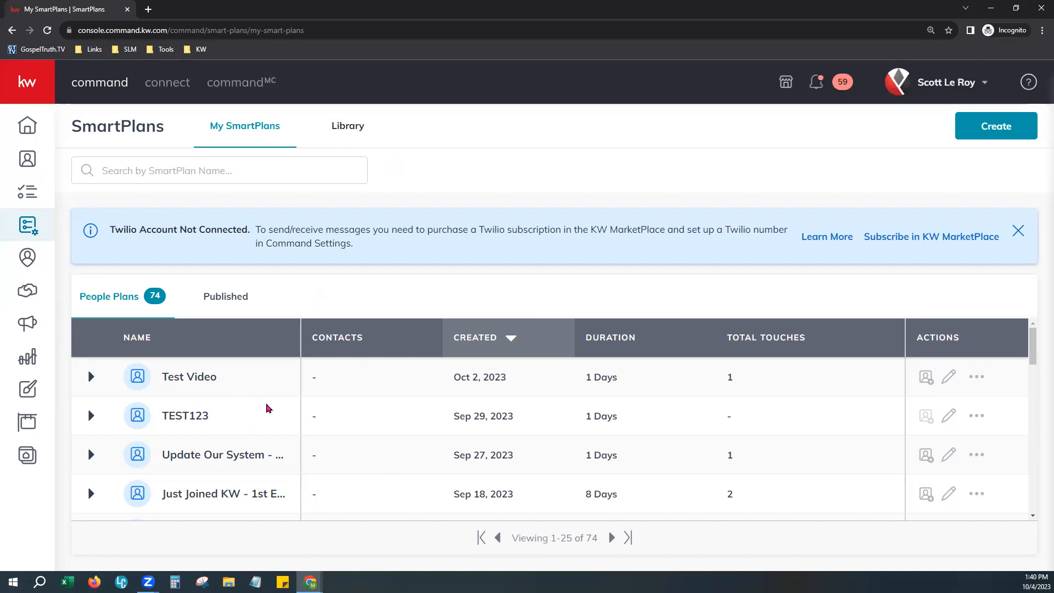
left_click(186, 171)
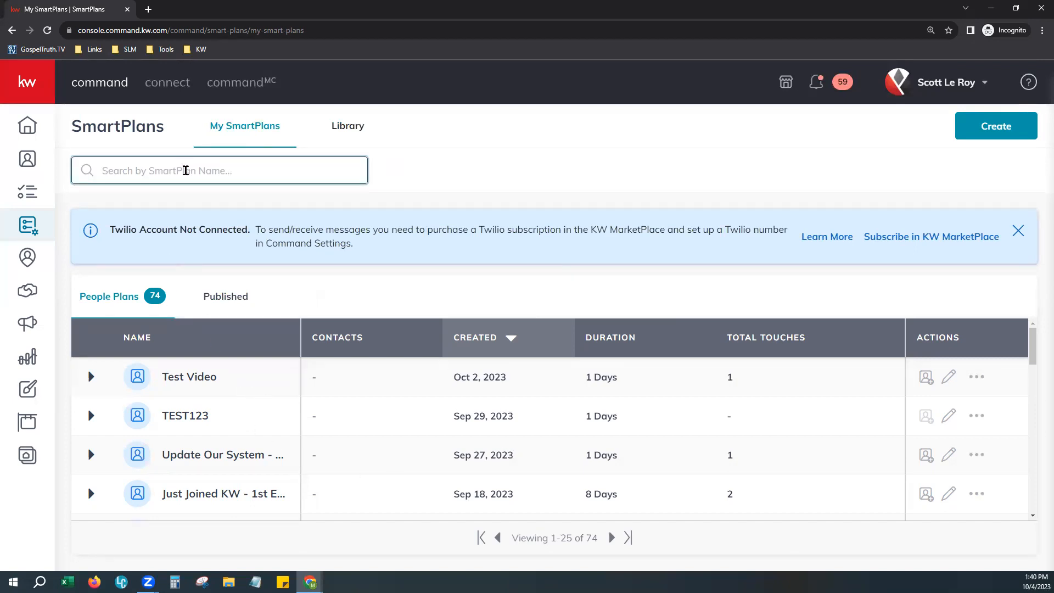
type("long")
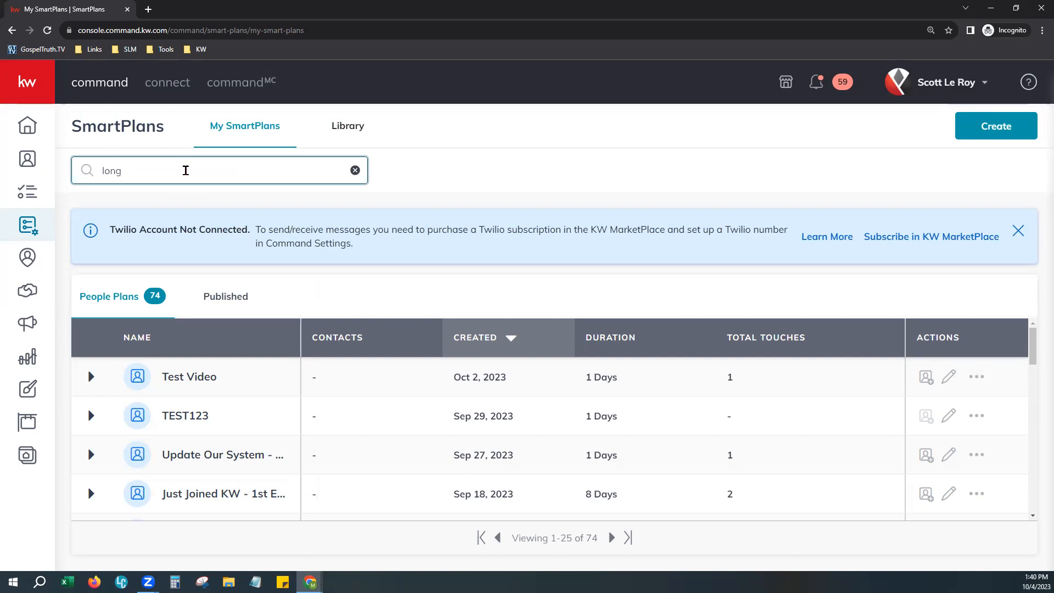
type(" term")
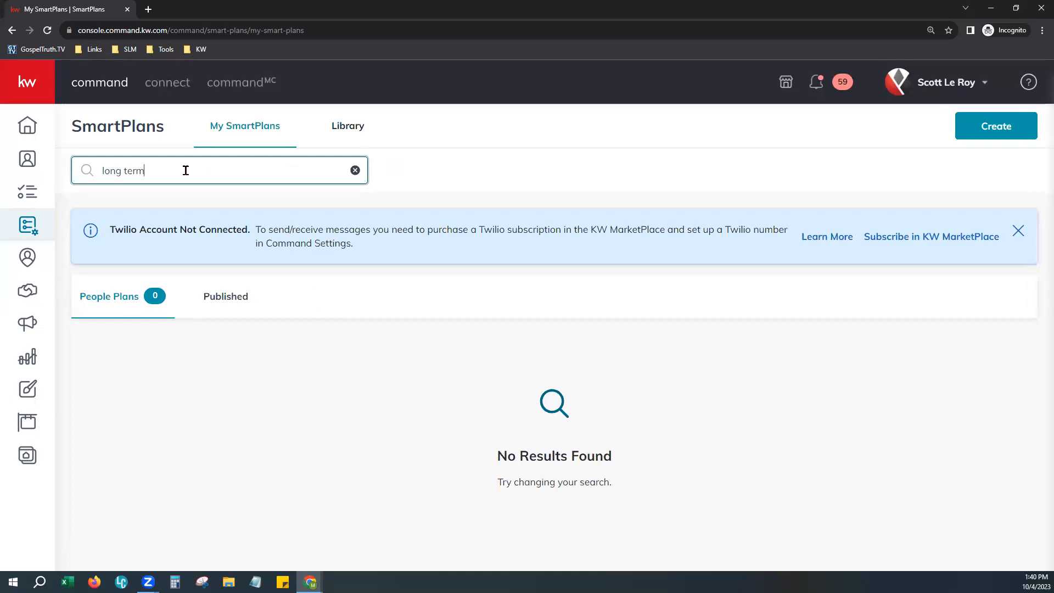
key("BackSpace")
key("BackSpace")
key("BackSpace")
key("BackSpace")
key("BackSpace")
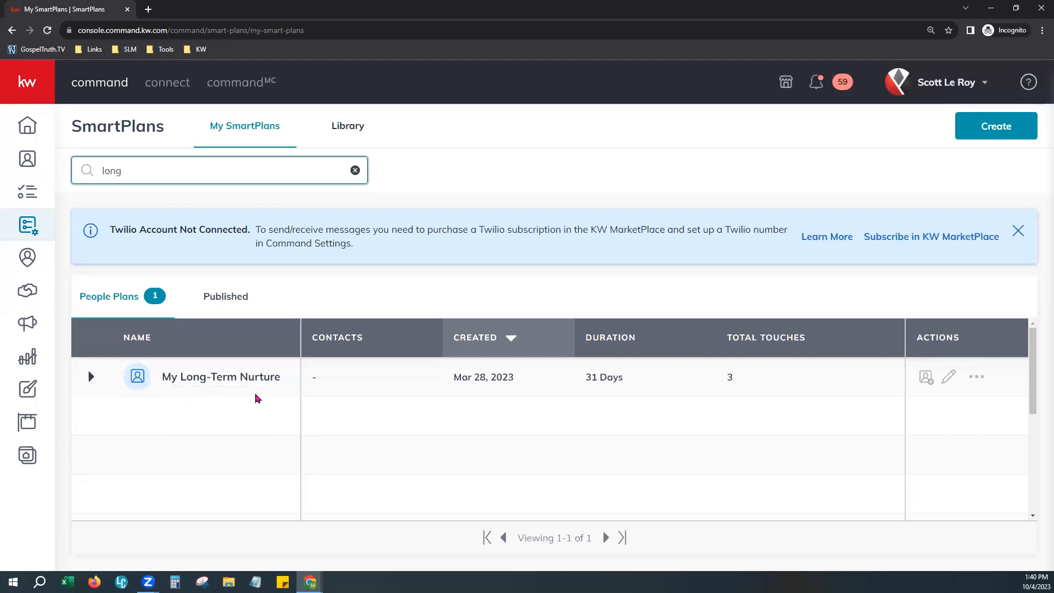
left_click(949, 378)
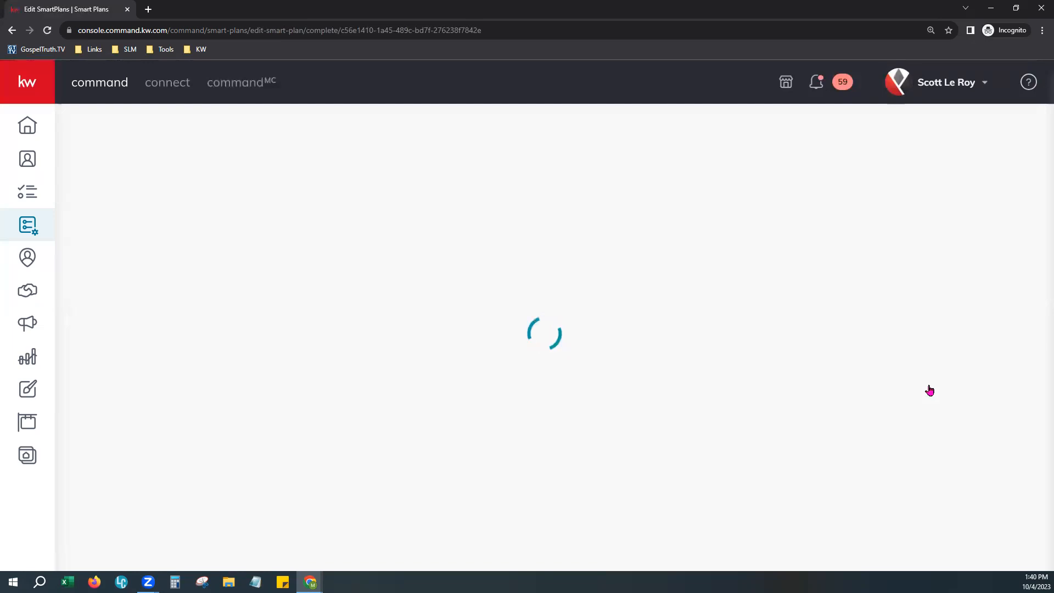
Look over the first steps of the My Long-Term Nurture plan and the actions available for building it.
scroll(496, 464, "down", 3)
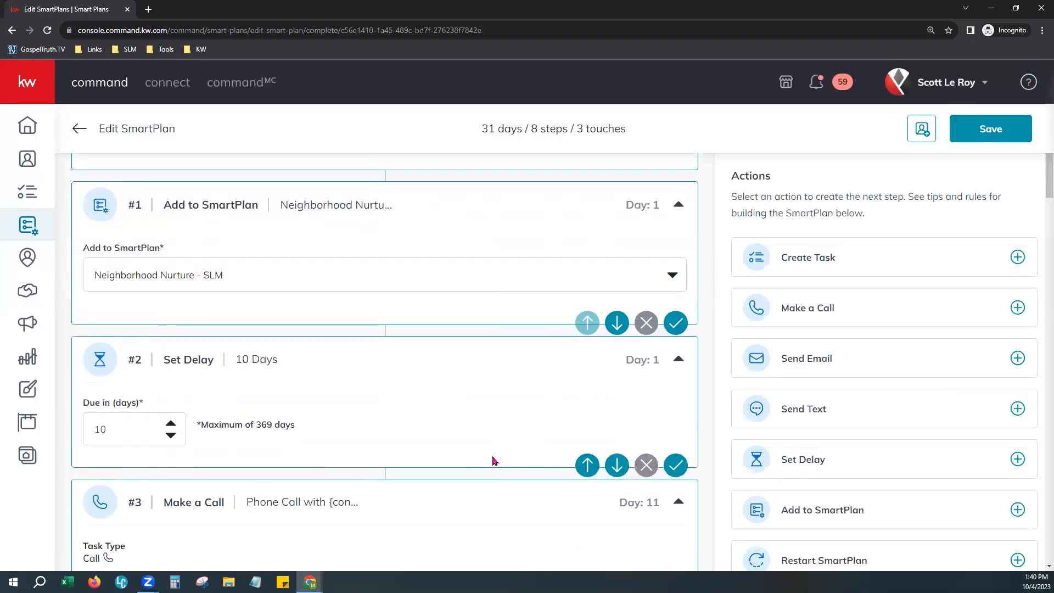
scroll(495, 460, "down", 2)
scroll(537, 439, "up", 2)
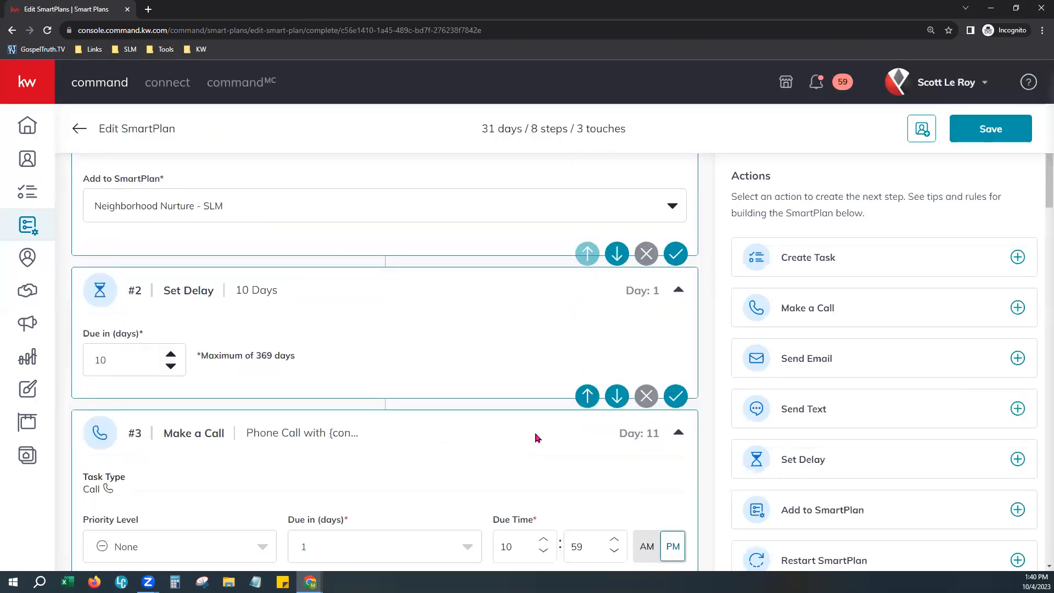
scroll(537, 439, "up", 2)
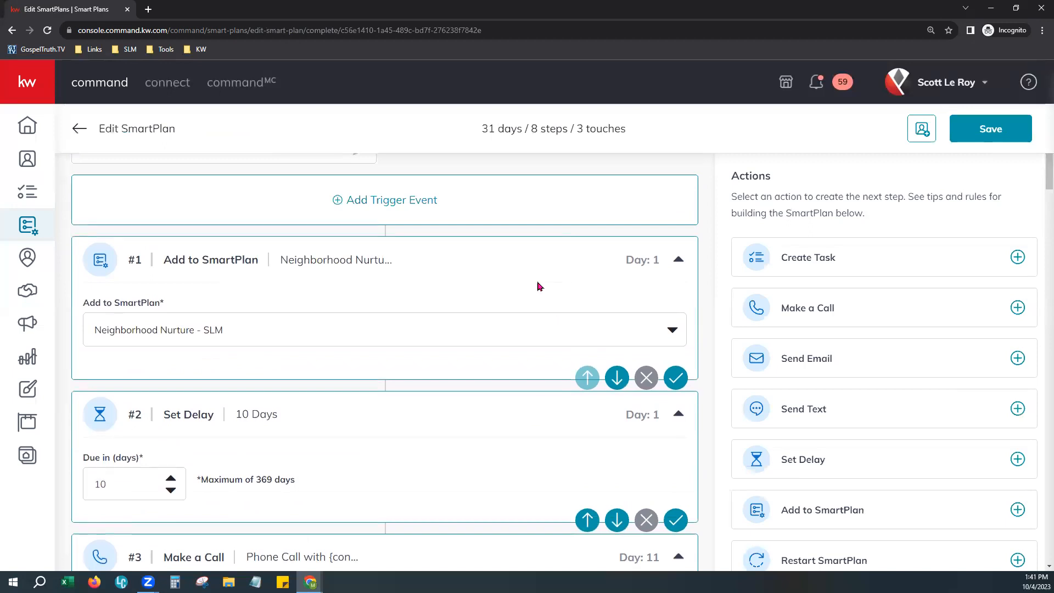
scroll(538, 285, "up", 1)
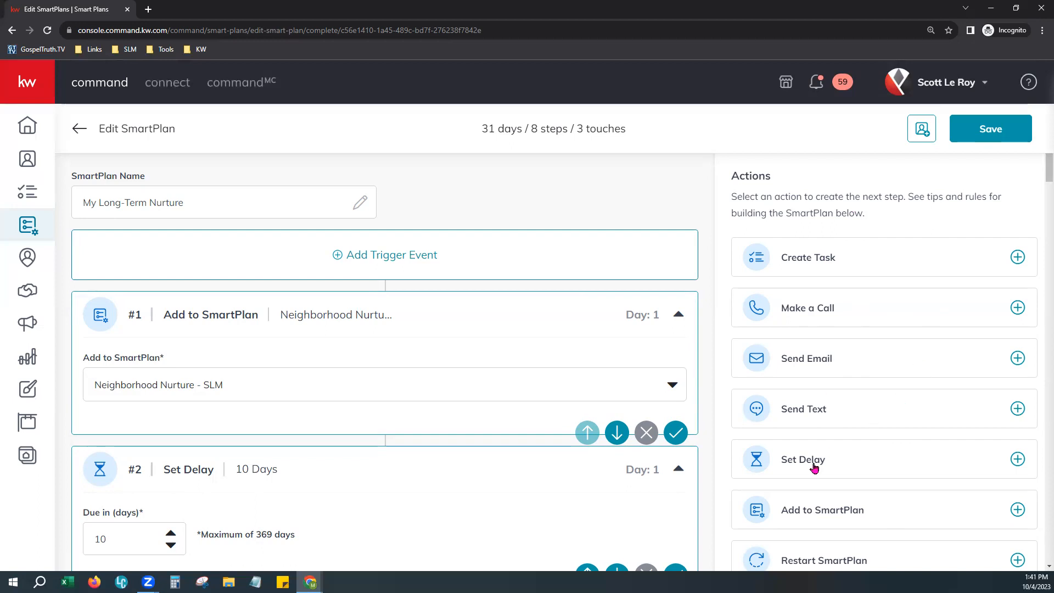
scroll(843, 459, "down", 1)
scroll(846, 439, "down", 2)
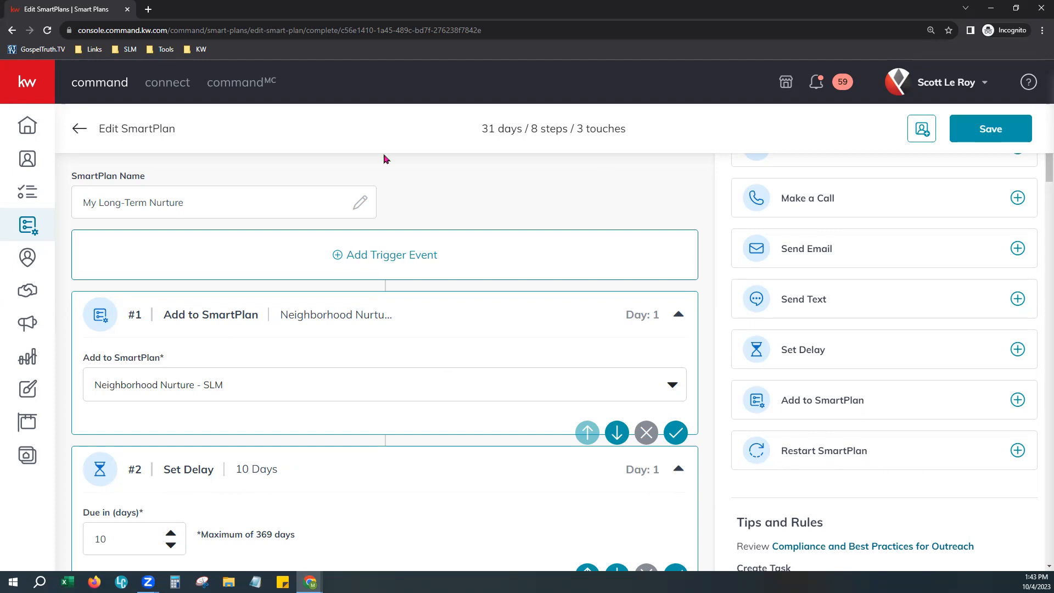
Review the rest of the plan's steps, reading through the Send Text step's messages down to the sixth text.
mouse_move(310, 582)
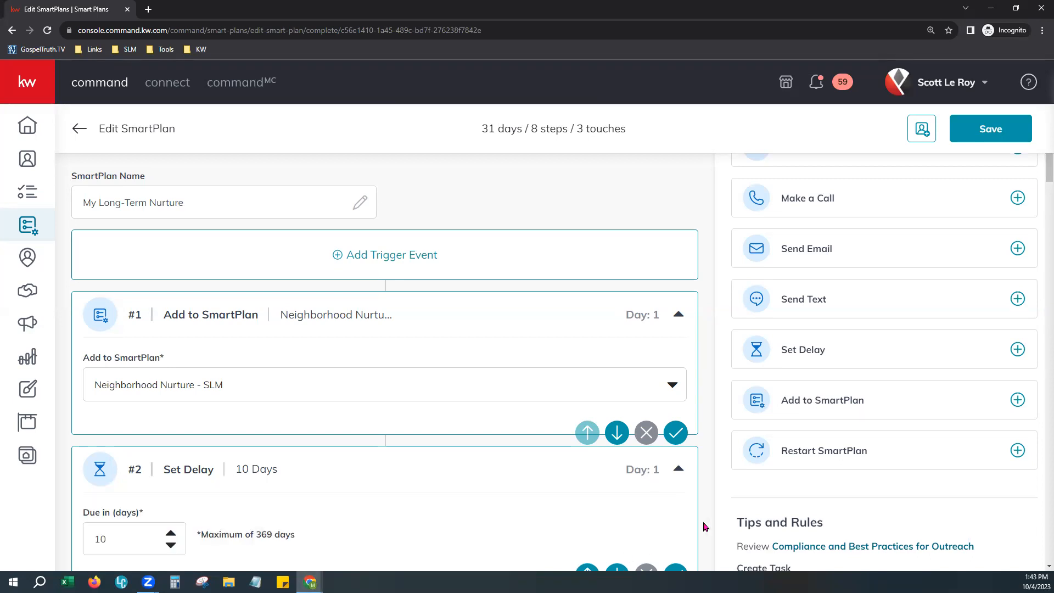
scroll(706, 527, "down", 5)
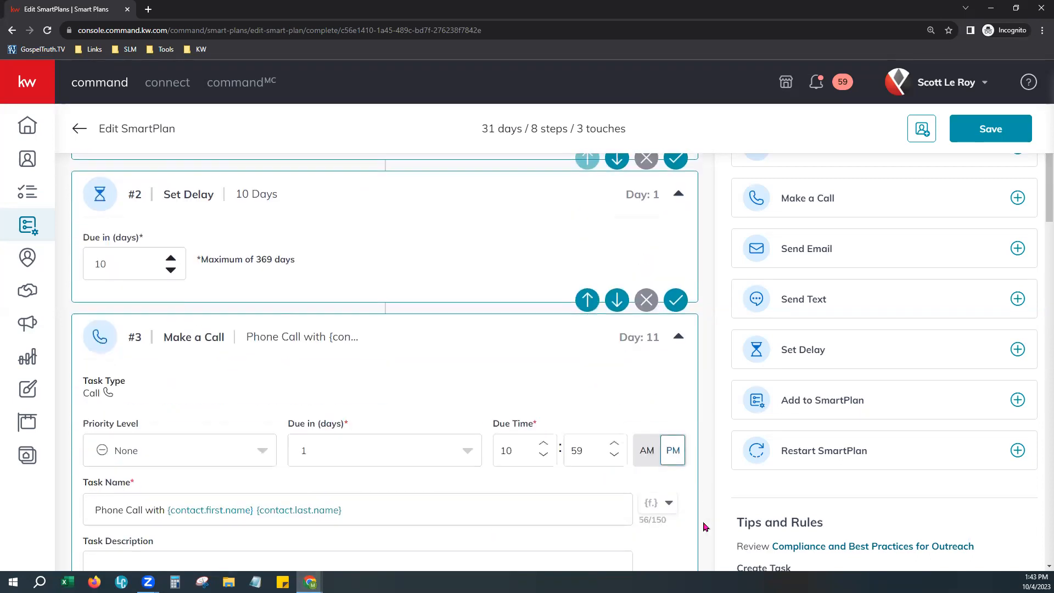
scroll(706, 527, "down", 13)
scroll(707, 505, "down", 9)
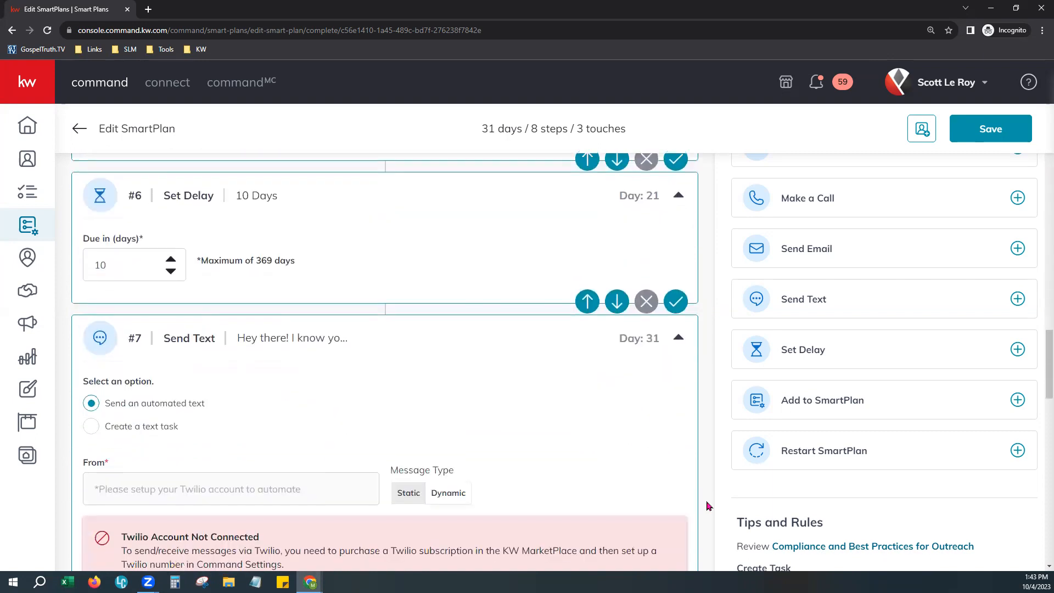
scroll(707, 505, "down", 3)
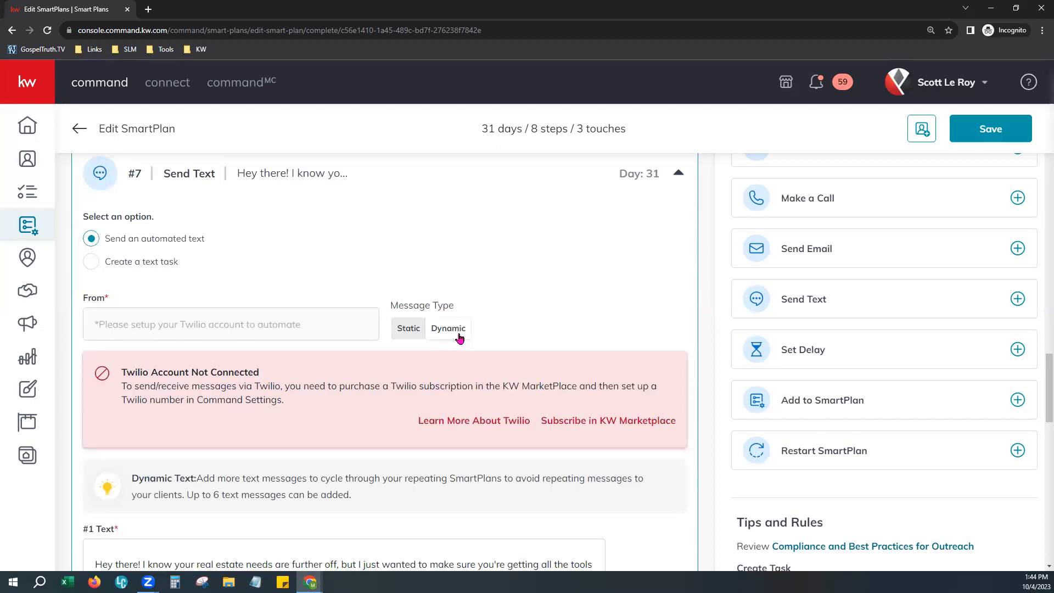
scroll(431, 442, "down", 3)
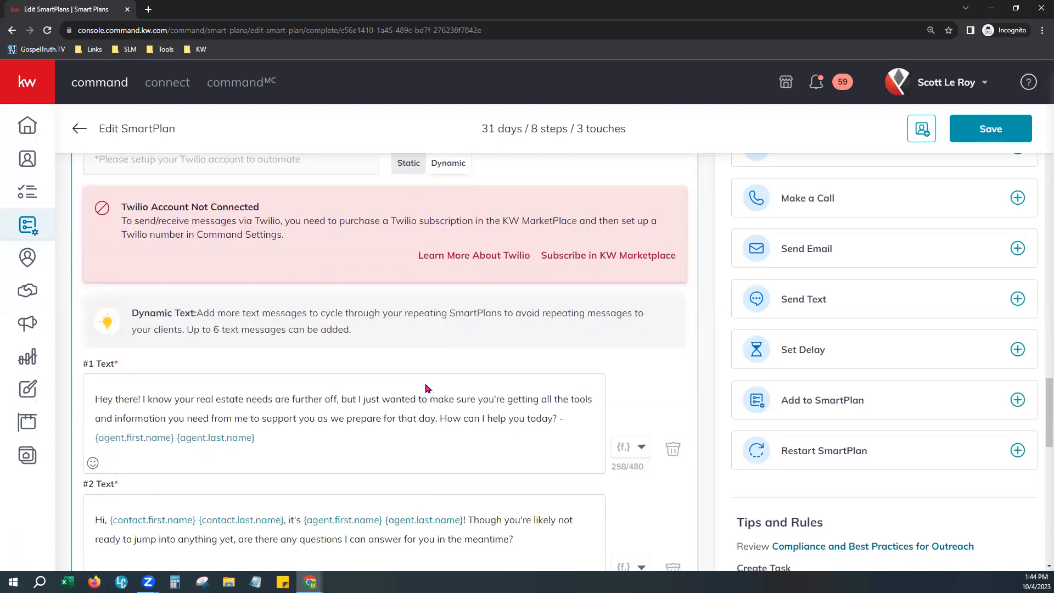
scroll(428, 388, "down", 3)
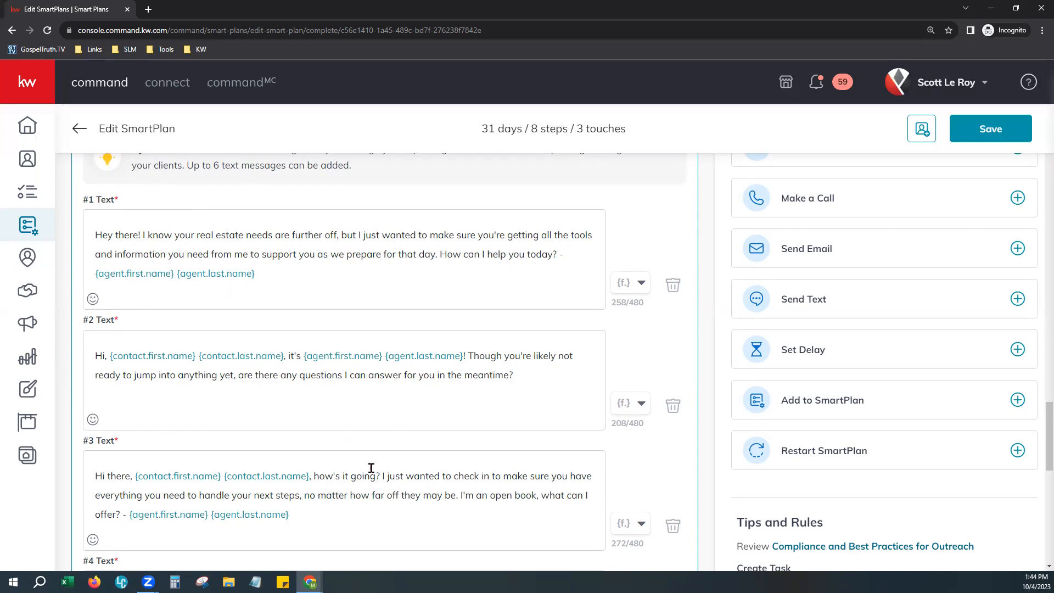
scroll(371, 468, "down", 4)
scroll(371, 468, "down", 5)
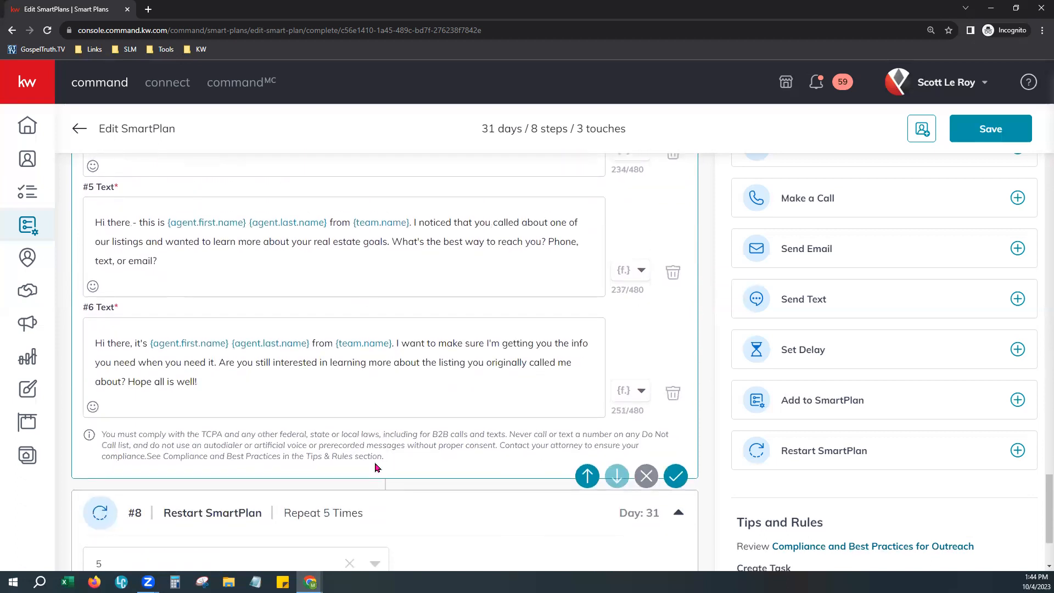
Examine the team name field in the sixth text message and go back over the earlier messages to the first.
left_click(357, 345)
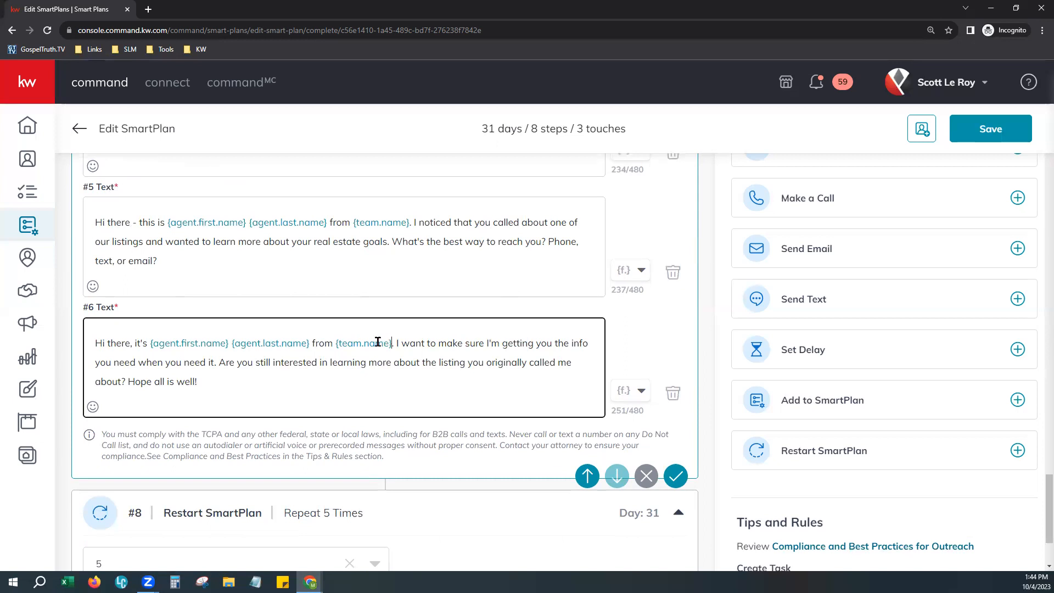
left_click(333, 344)
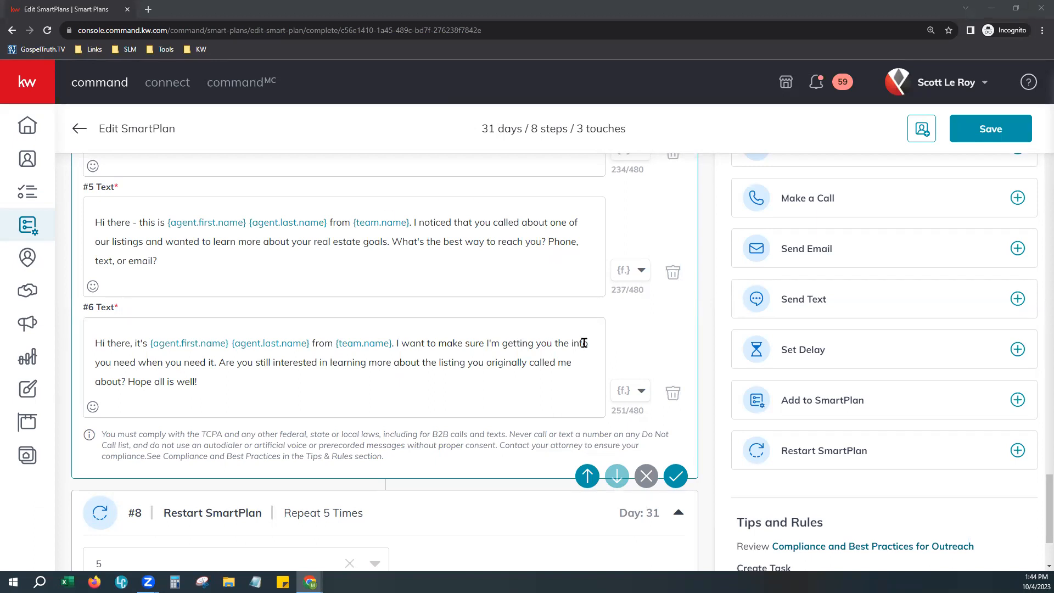
scroll(566, 319, "up", 3)
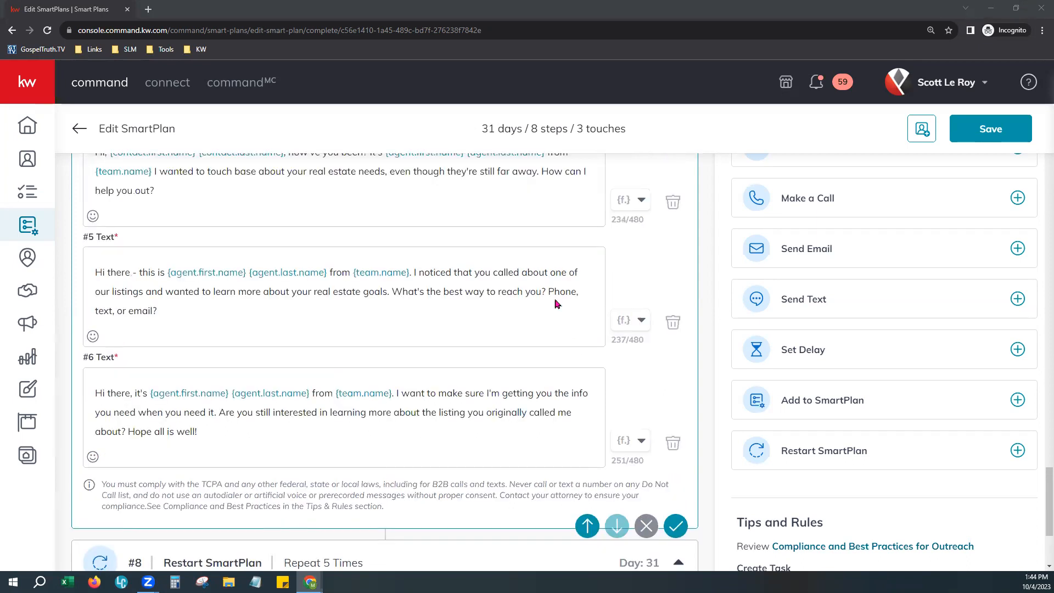
scroll(547, 313, "up", 3)
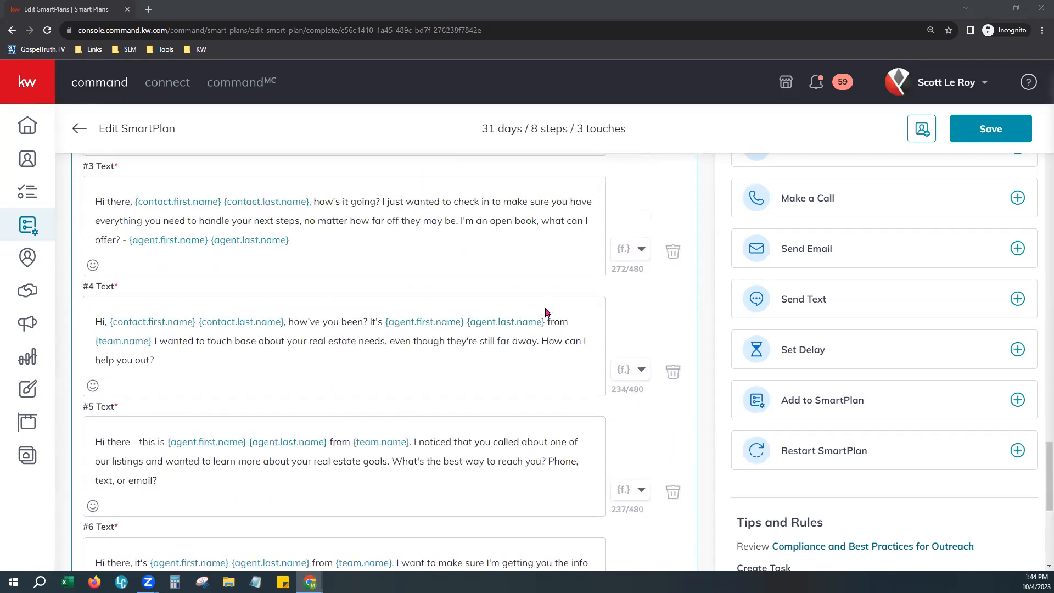
scroll(547, 313, "up", 3)
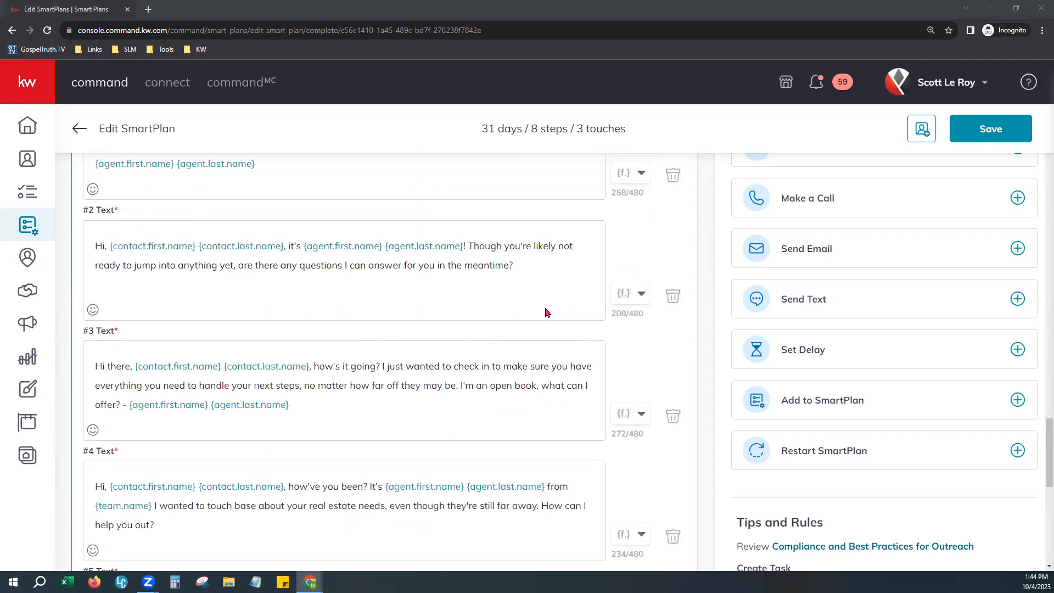
scroll(548, 313, "up", 1)
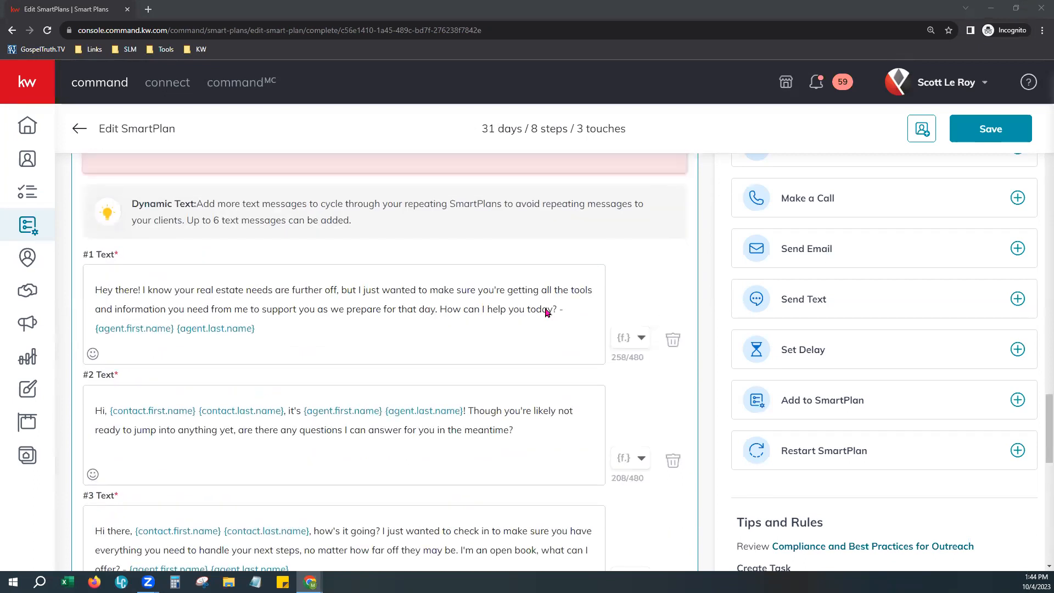
scroll(547, 313, "up", 1)
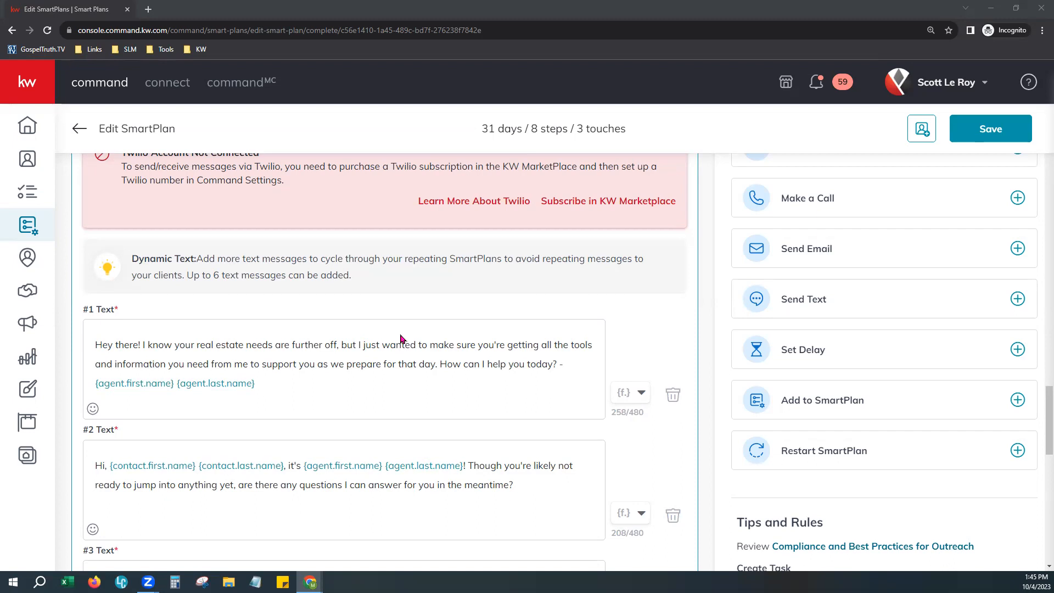
scroll(400, 338, "up", 1)
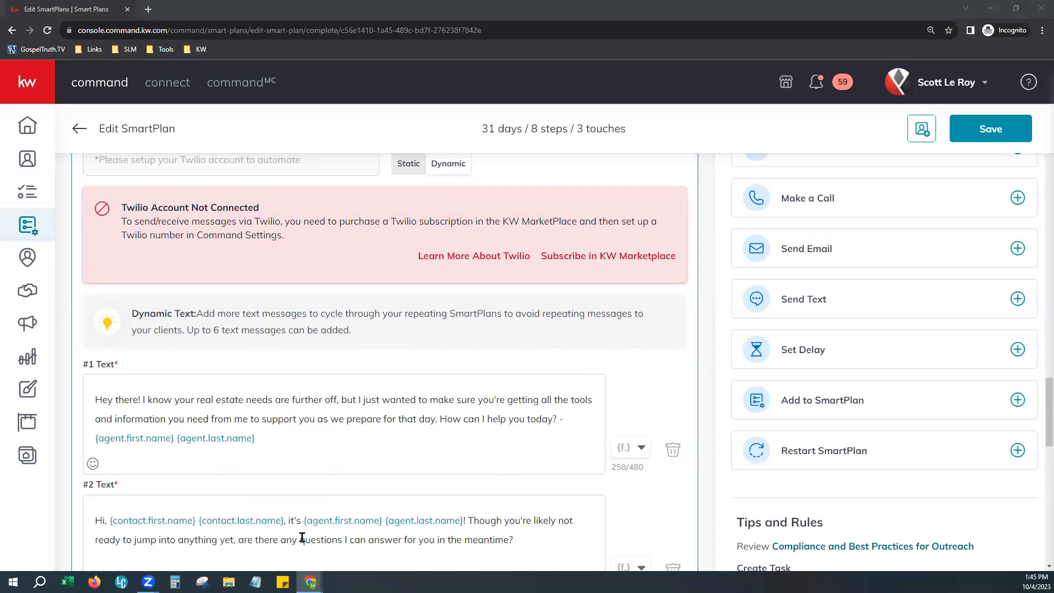
Set the Send Text step's message type to Static and view the merge fields available for its message without inserting one.
left_click(407, 175)
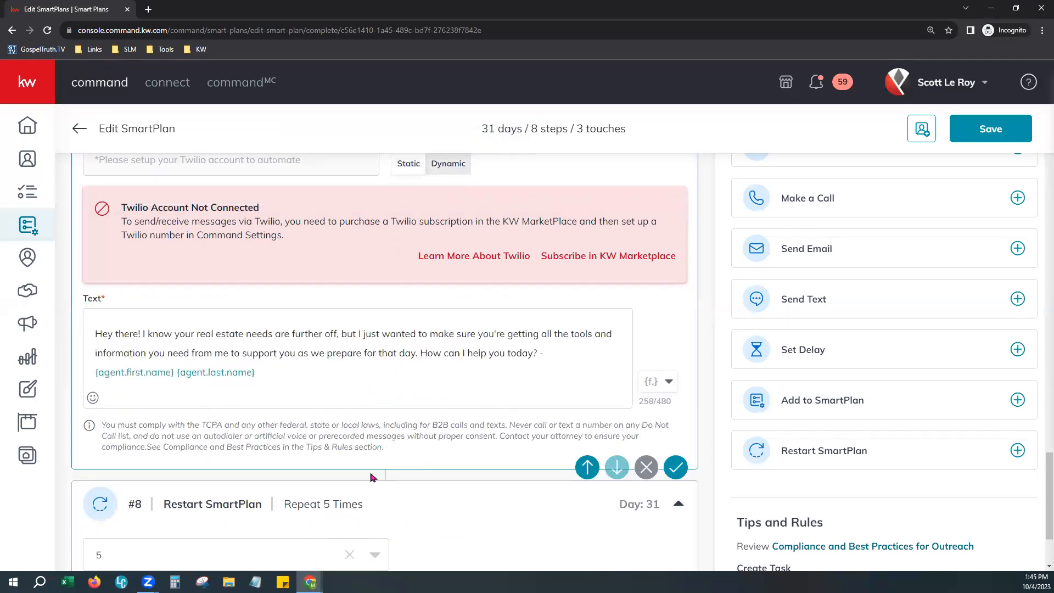
scroll(345, 424, "up", 1)
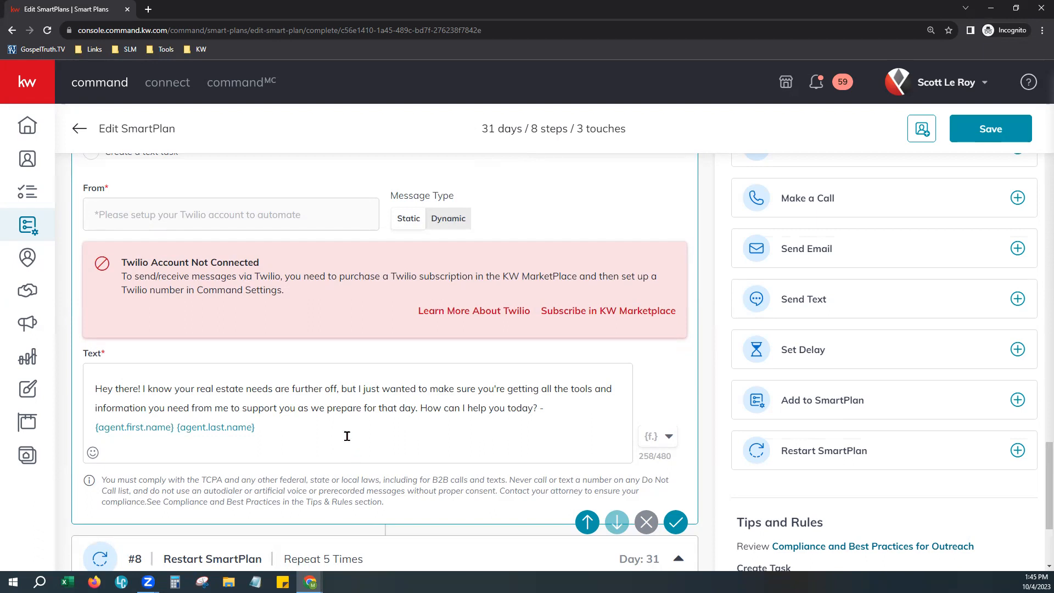
left_click(229, 429)
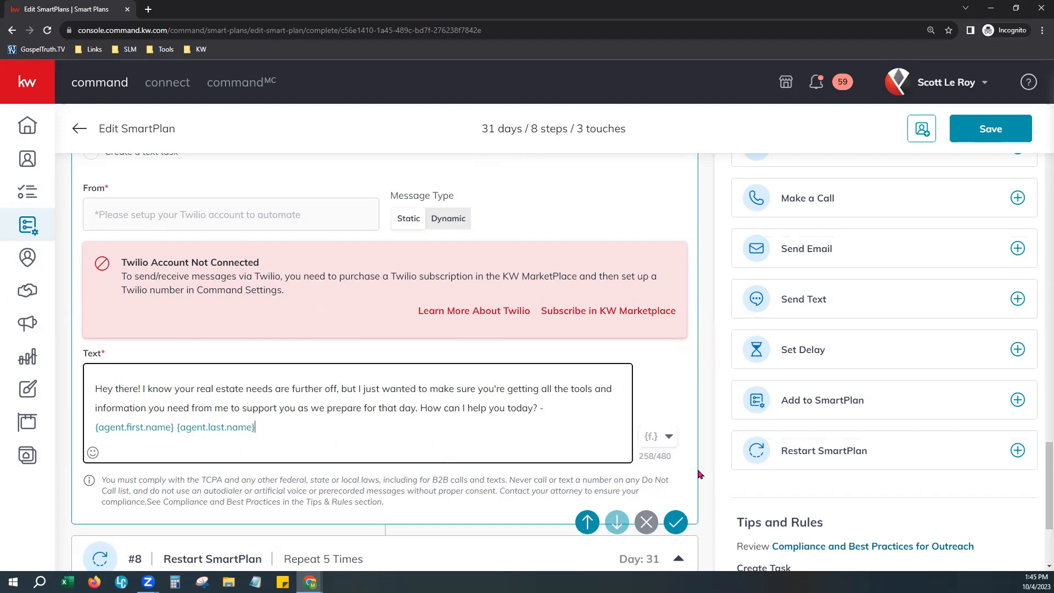
left_click(660, 441)
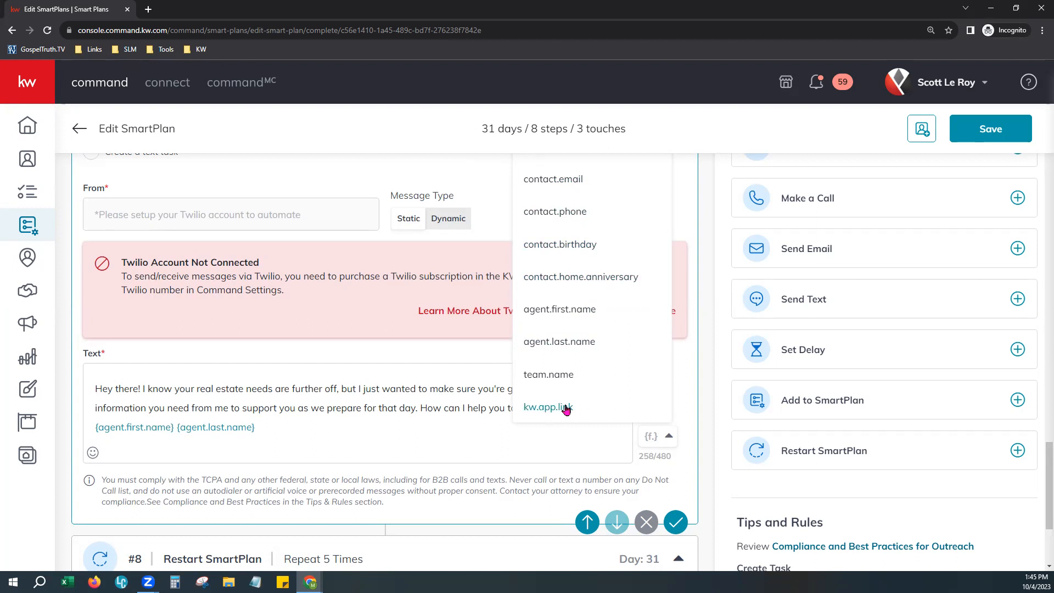
left_click(502, 440)
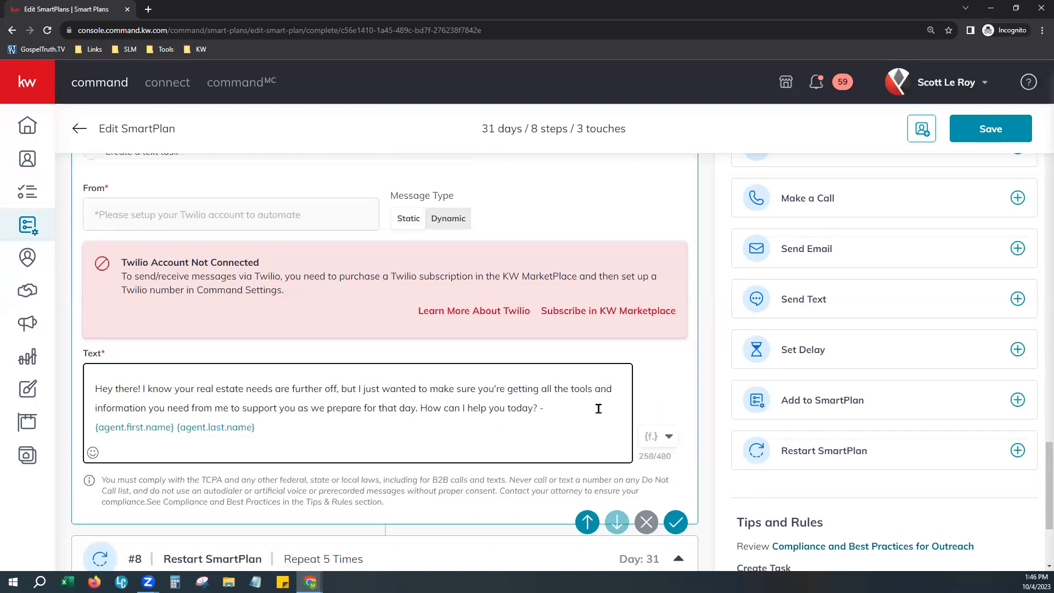
Switch the Send Text step to creating a text task and check its priority and due-day options without changing them.
scroll(629, 399, "up", 1)
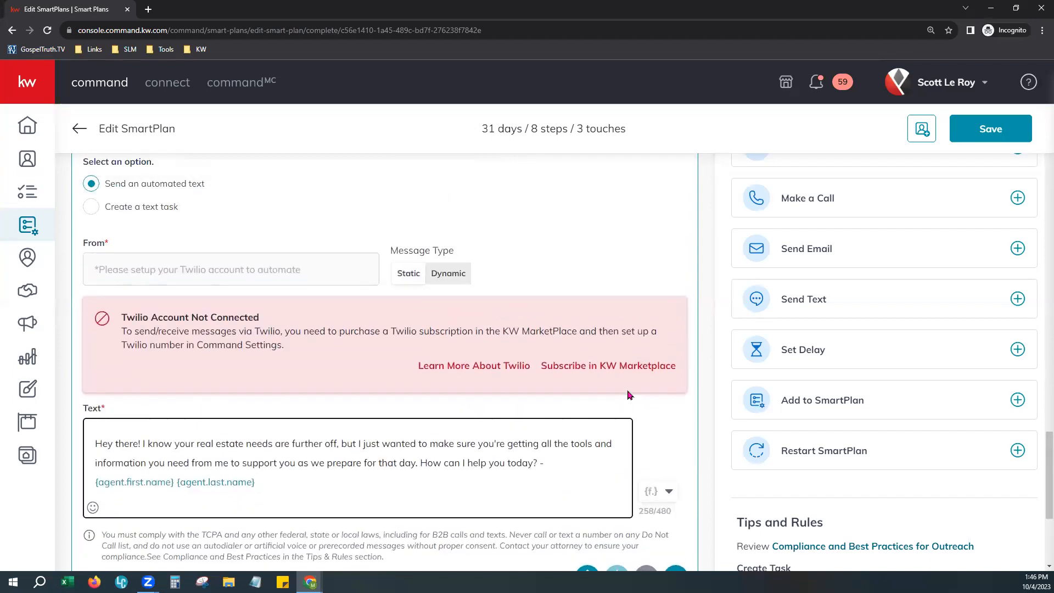
left_click(91, 206)
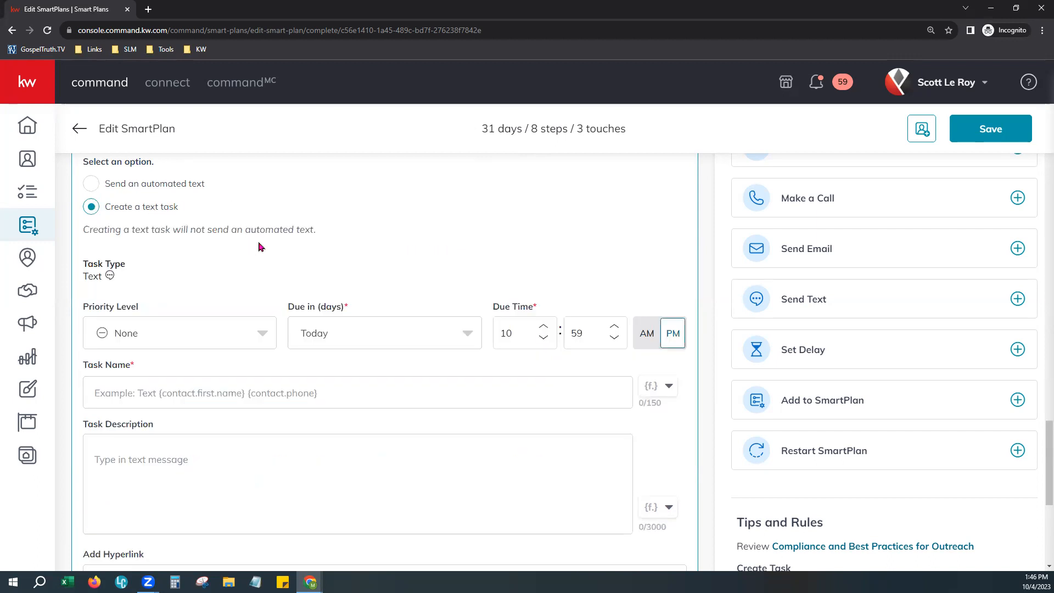
left_click(259, 339)
left_click(470, 333)
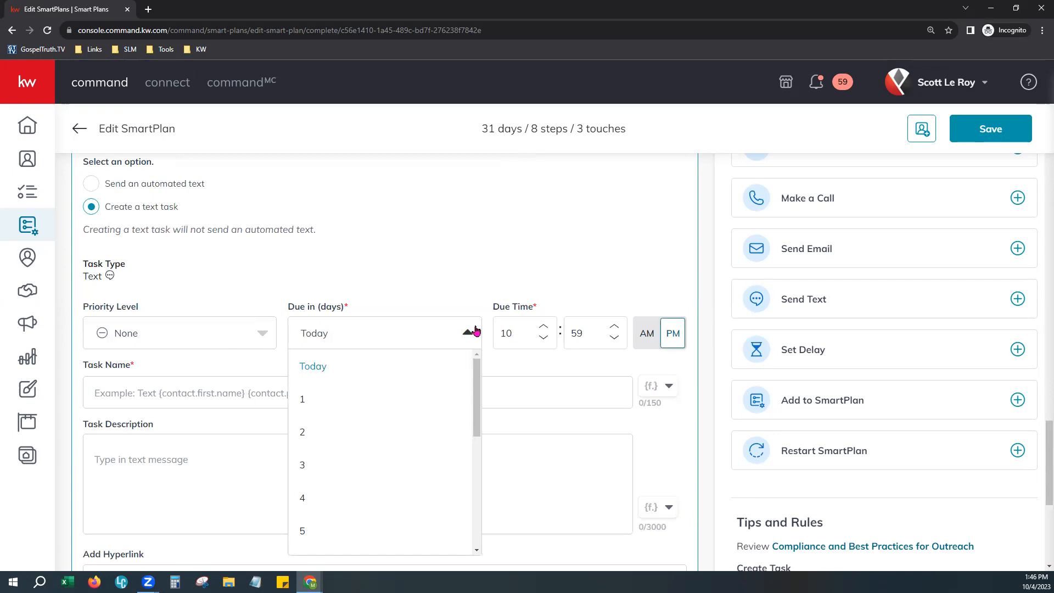
left_click(568, 369)
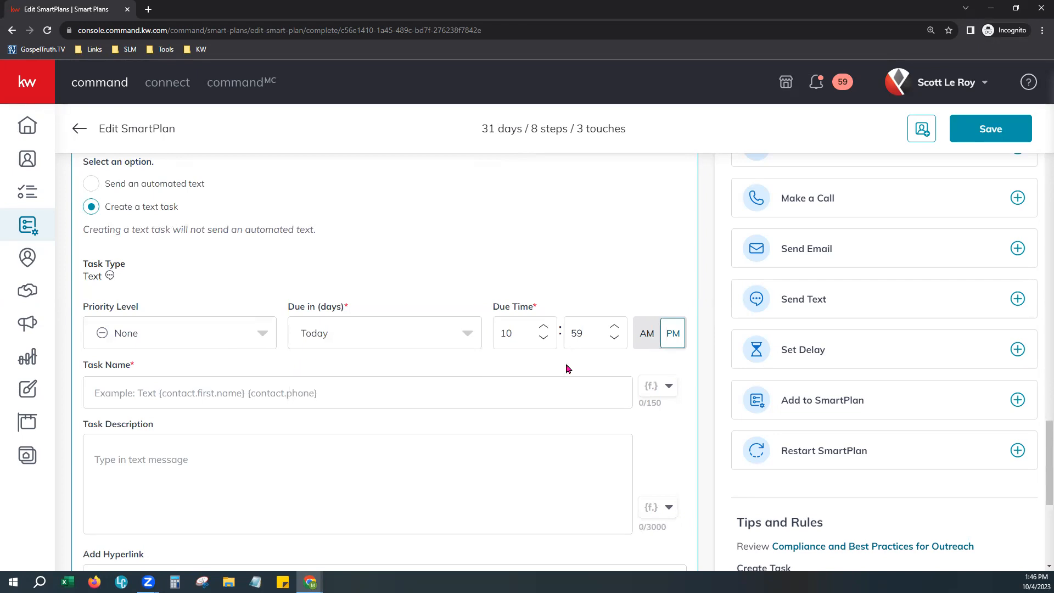
Fill the text task's name with the merge fields contact.first.name, contact.phone and contact.birthday.
scroll(571, 365, "down", 1)
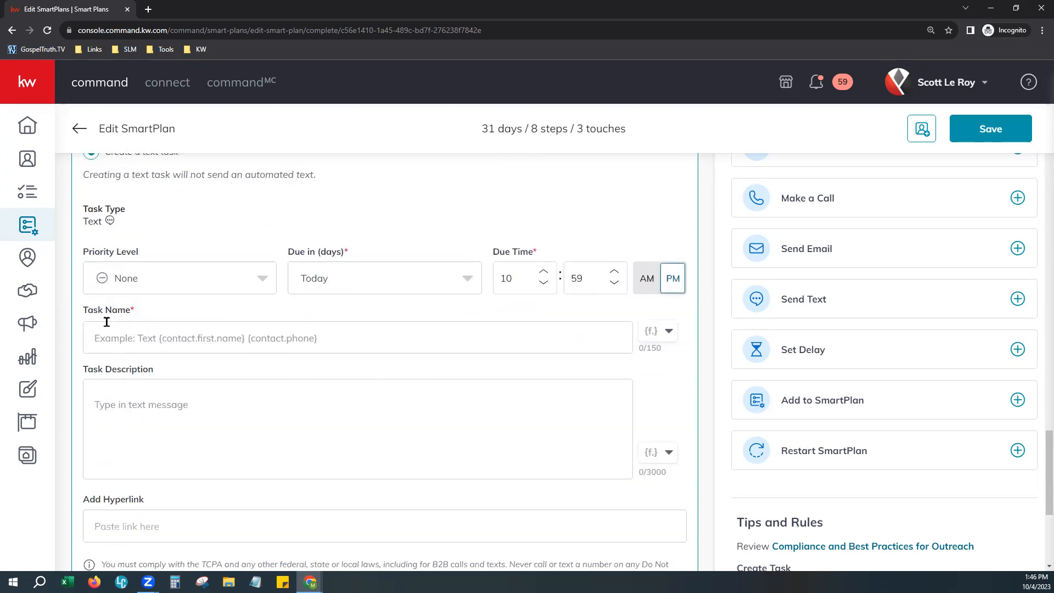
left_click(147, 336)
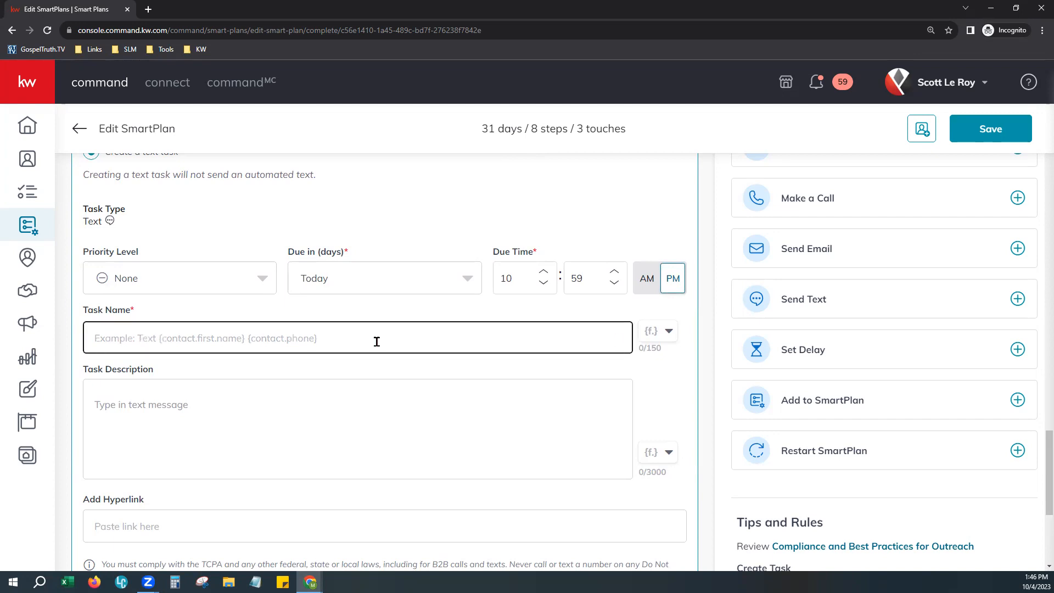
left_click(668, 331)
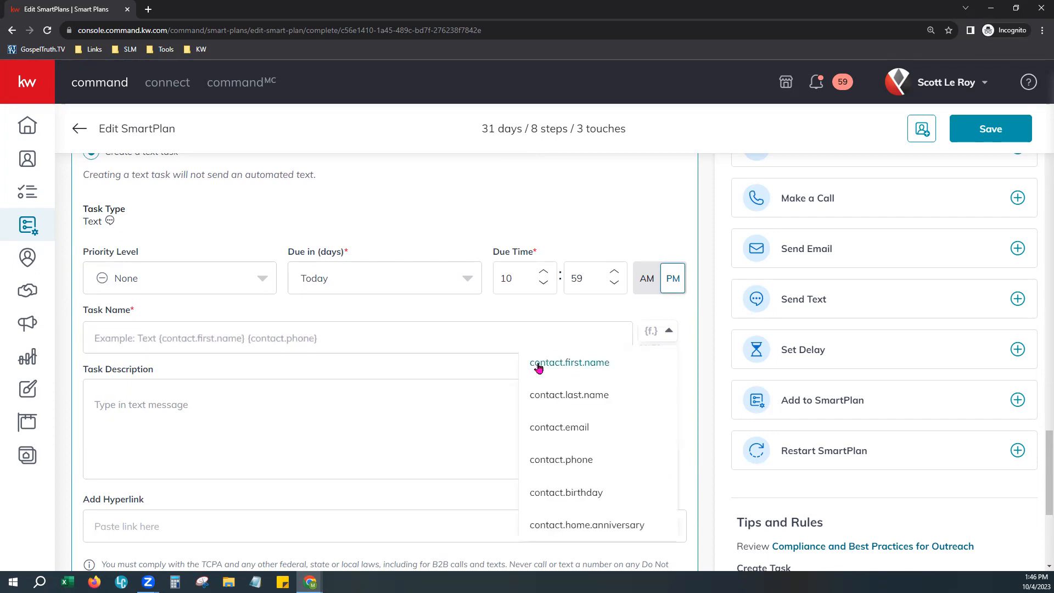
left_click(541, 361)
left_click(653, 331)
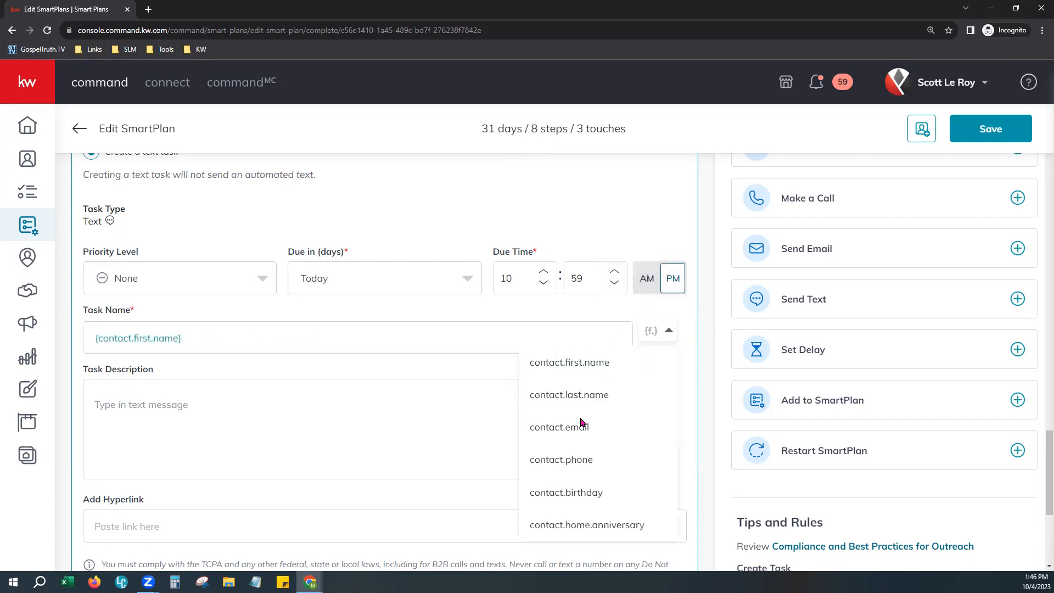
left_click(570, 468)
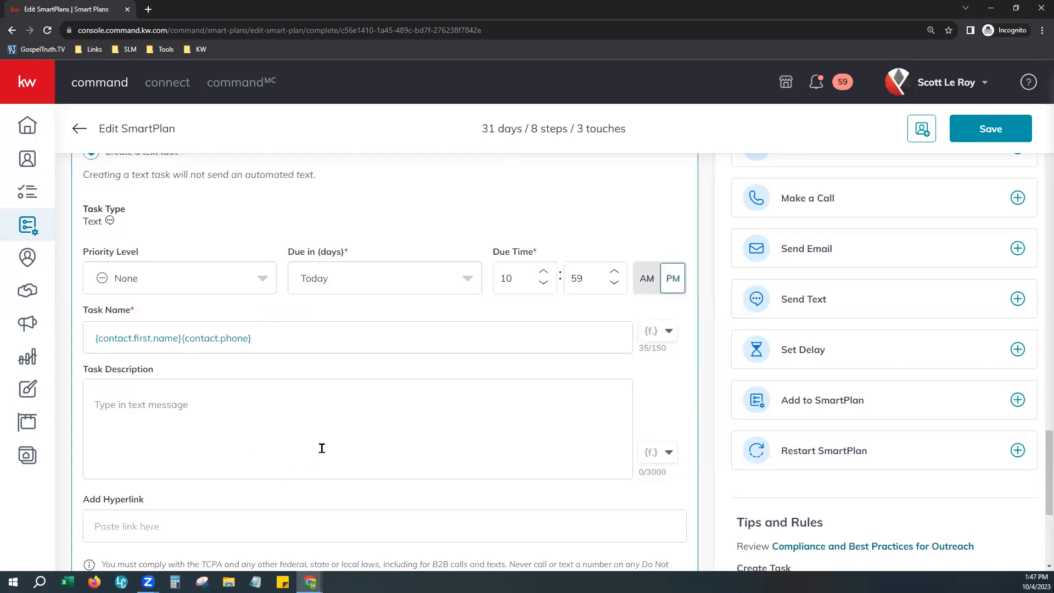
left_click(669, 334)
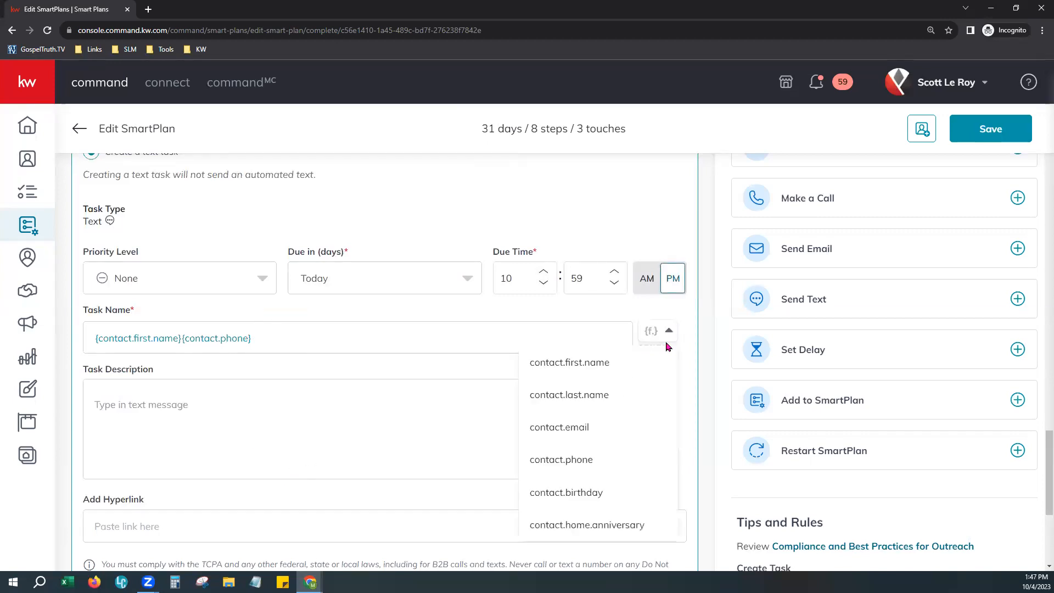
left_click(567, 493)
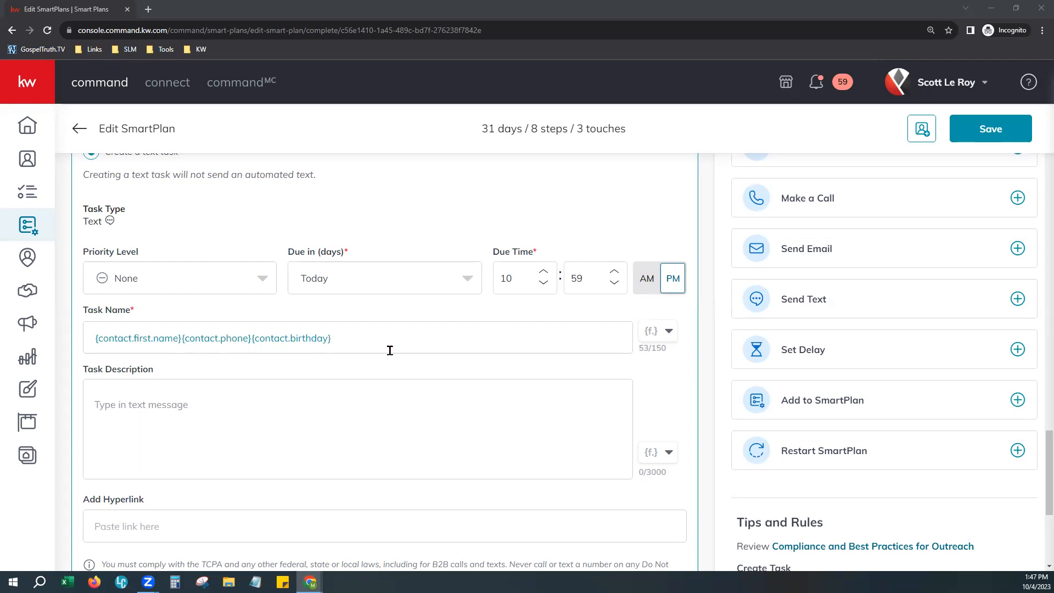
View the merge fields available for the text task's description without inserting one, and check its hyperlink field.
left_click(192, 417)
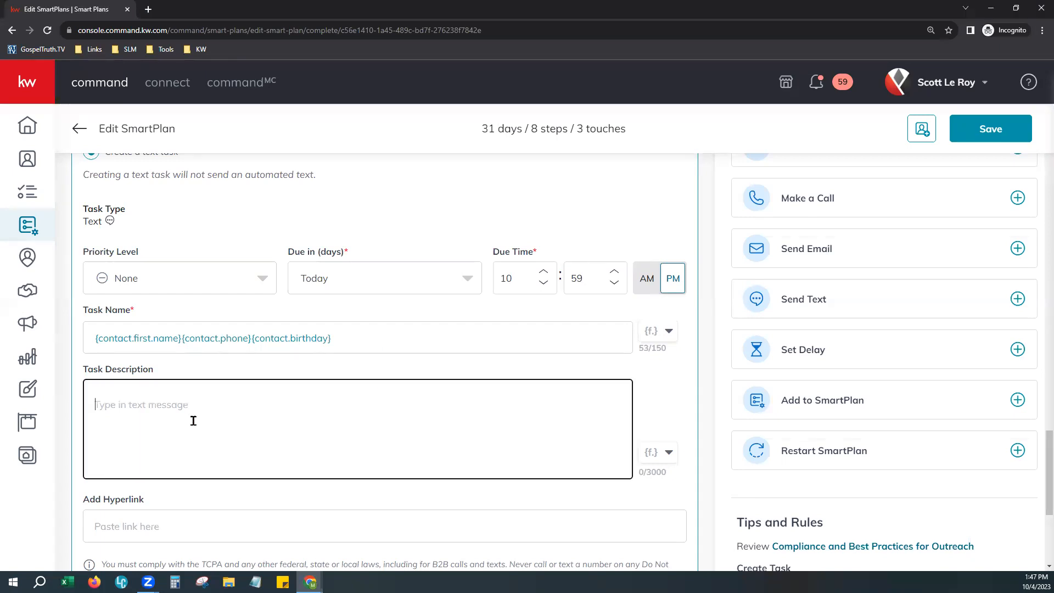
left_click(650, 452)
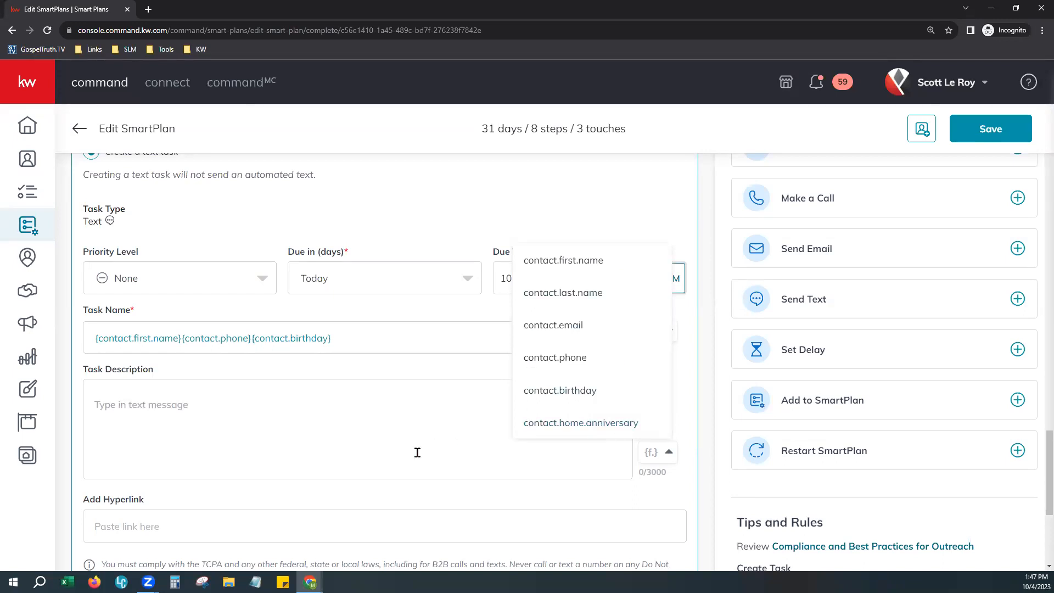
left_click(421, 407)
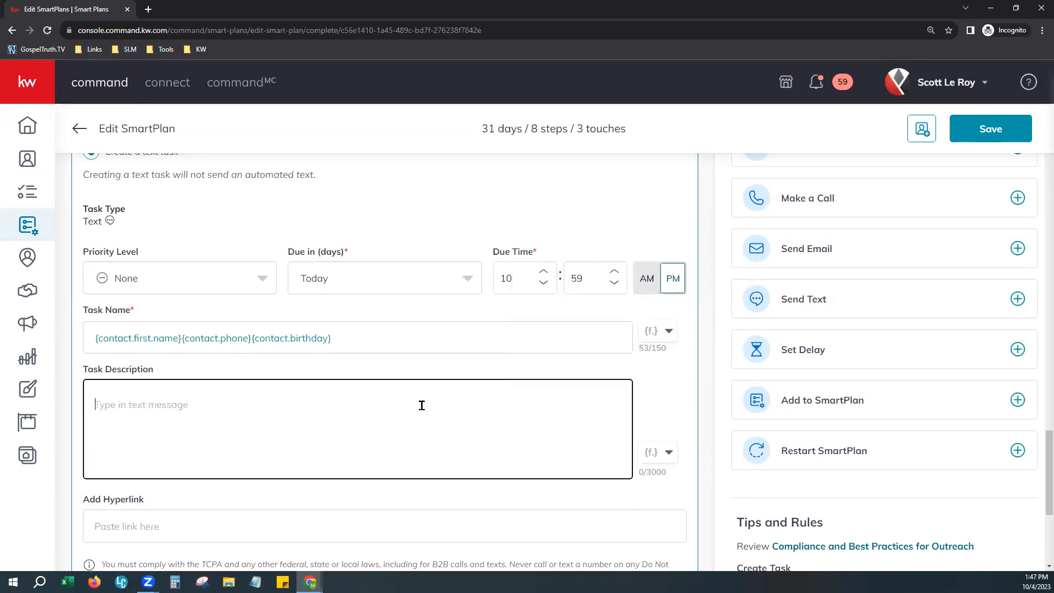
left_click(669, 454)
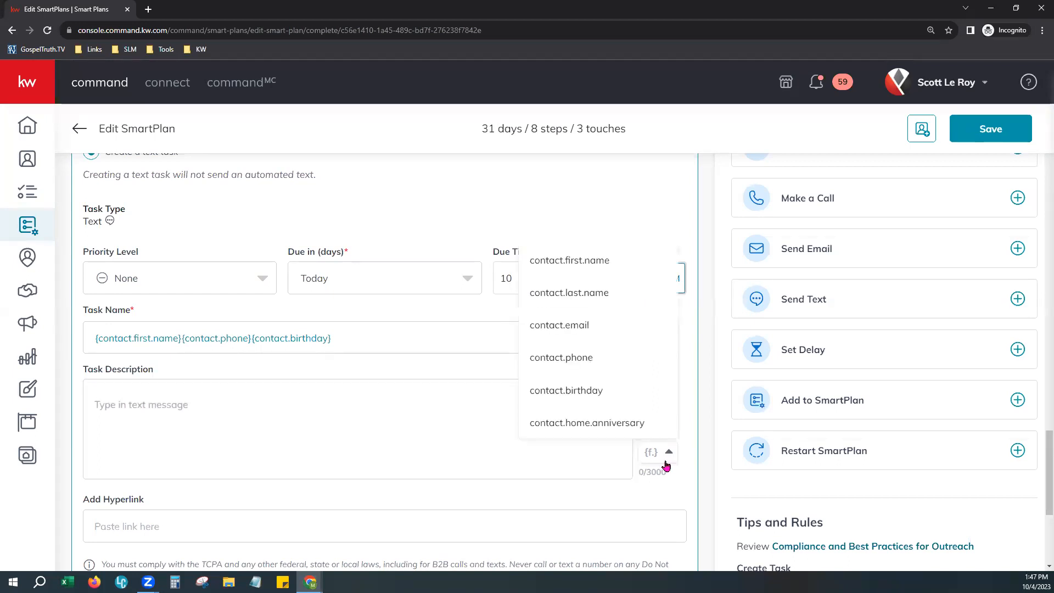
left_click(478, 419)
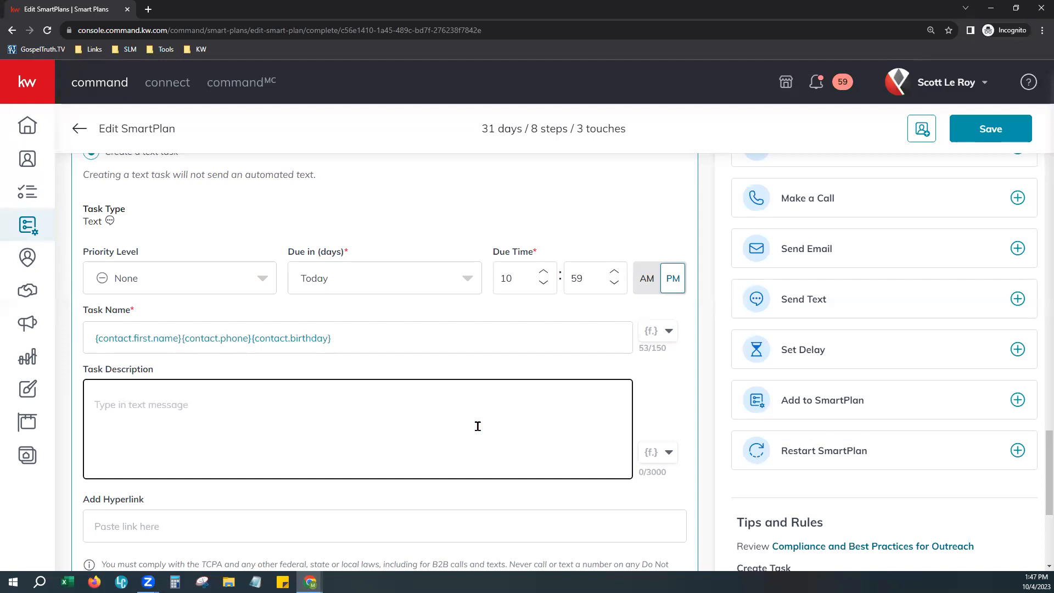
scroll(487, 434, "down", 3)
left_click(126, 360)
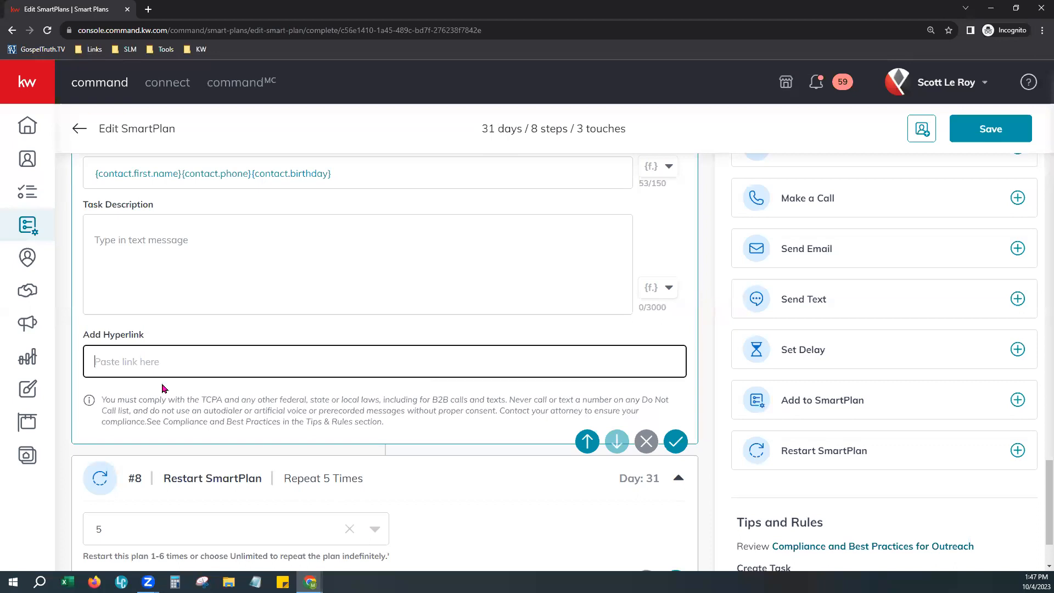
Go back over the text task's settings and the earlier steps up to the SmartPlan's name.
scroll(266, 448, "up", 4)
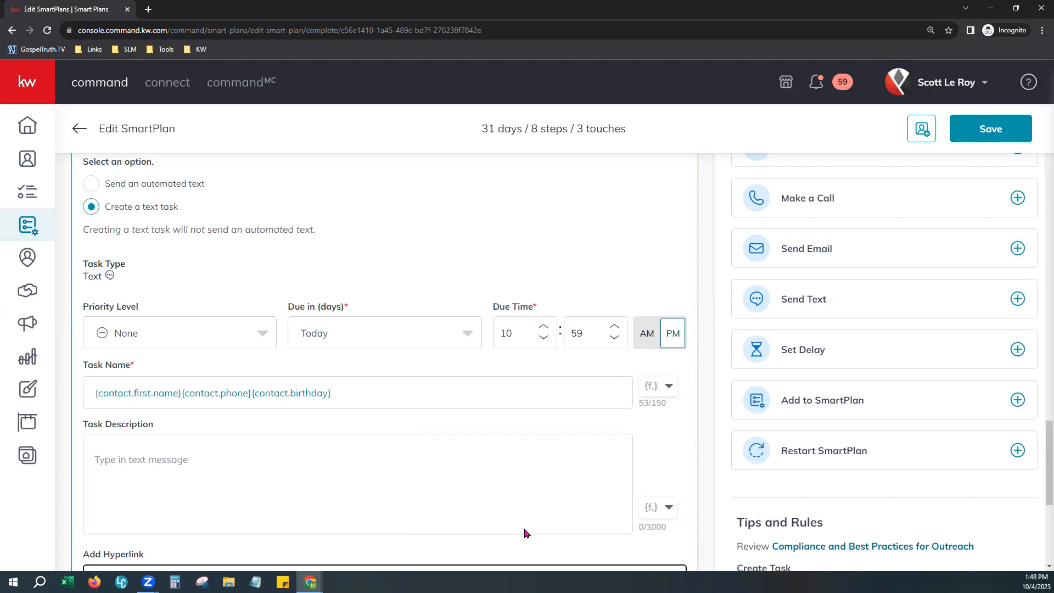
scroll(629, 505, "down", 1)
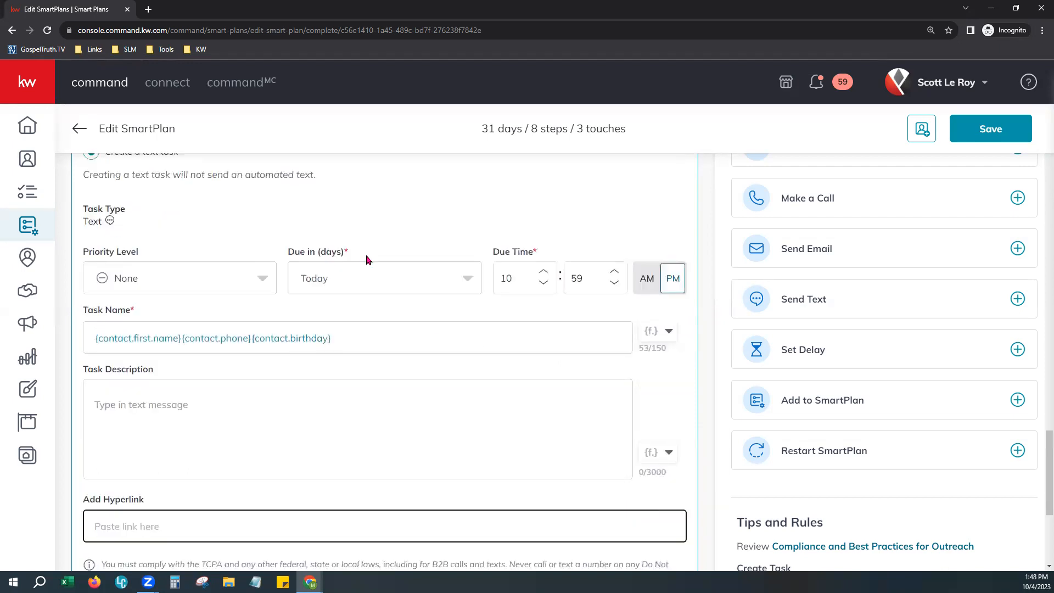
scroll(615, 552, "down", 2)
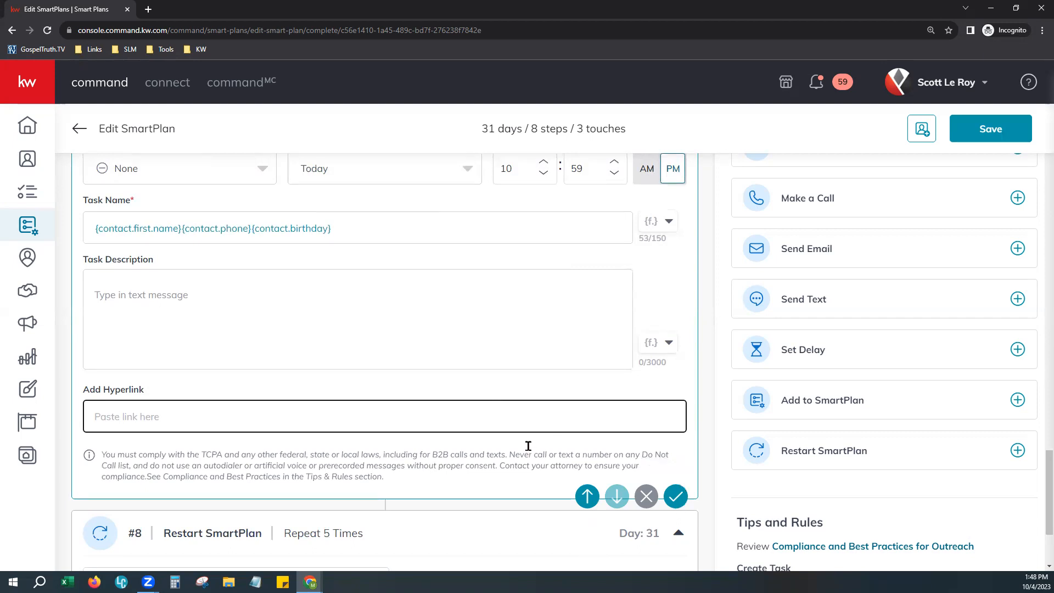
scroll(527, 439, "up", 2)
scroll(510, 437, "up", 15)
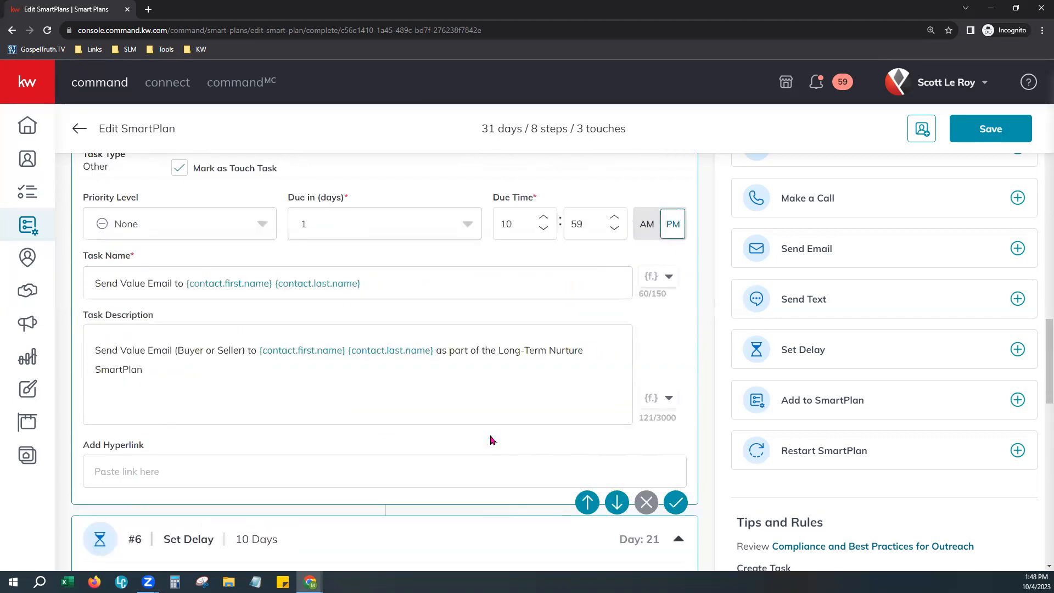
scroll(490, 439, "up", 15)
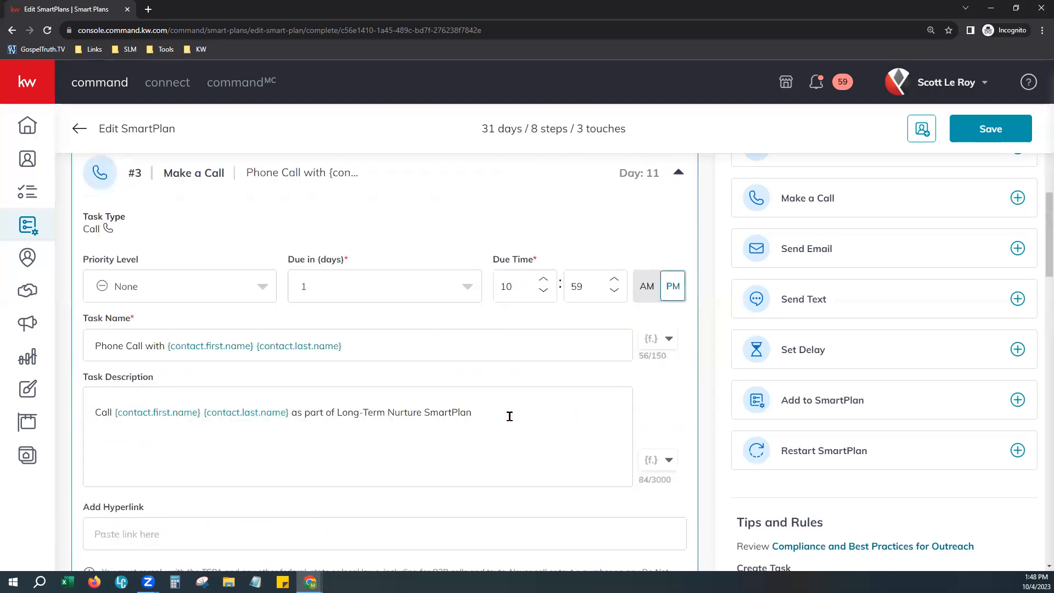
scroll(510, 416, "up", 5)
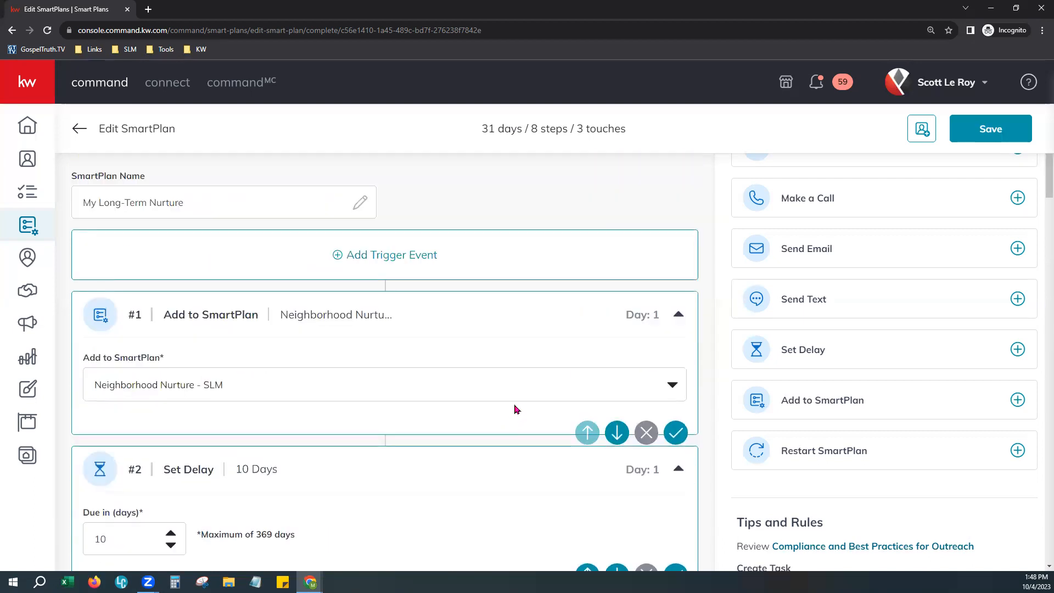
left_click_drag(78, 201, 239, 225)
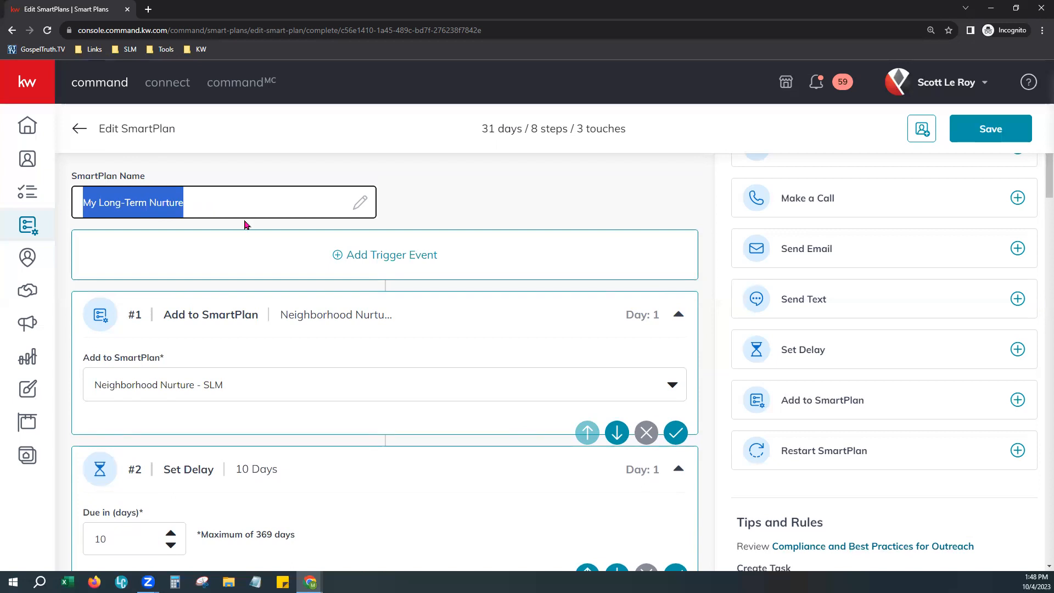
Add a Contact Tag trigger event to the SmartPlan using the Birthday tag and confirm it.
left_click(393, 265)
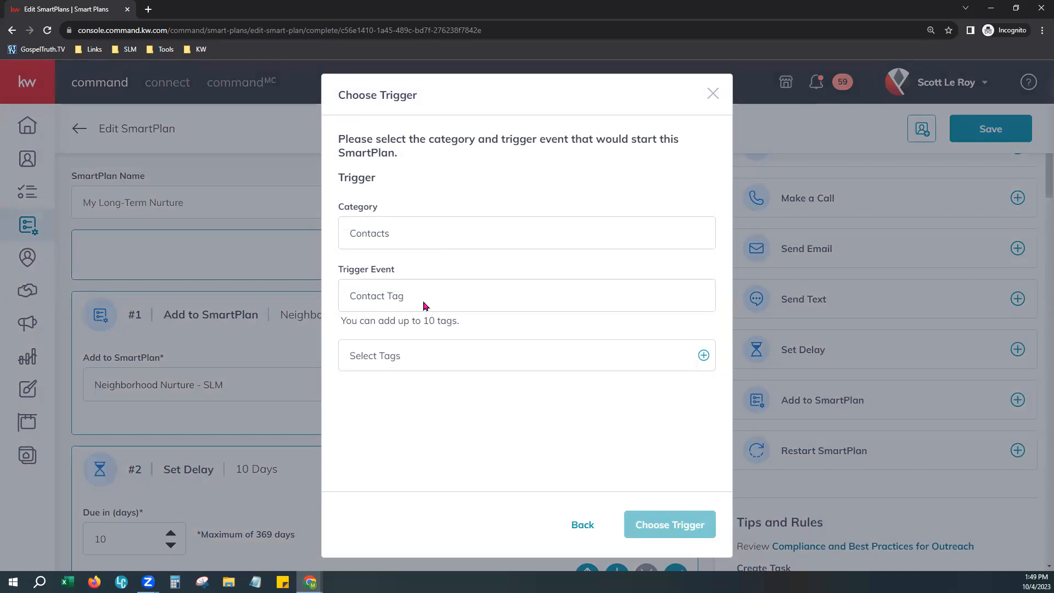
left_click(381, 359)
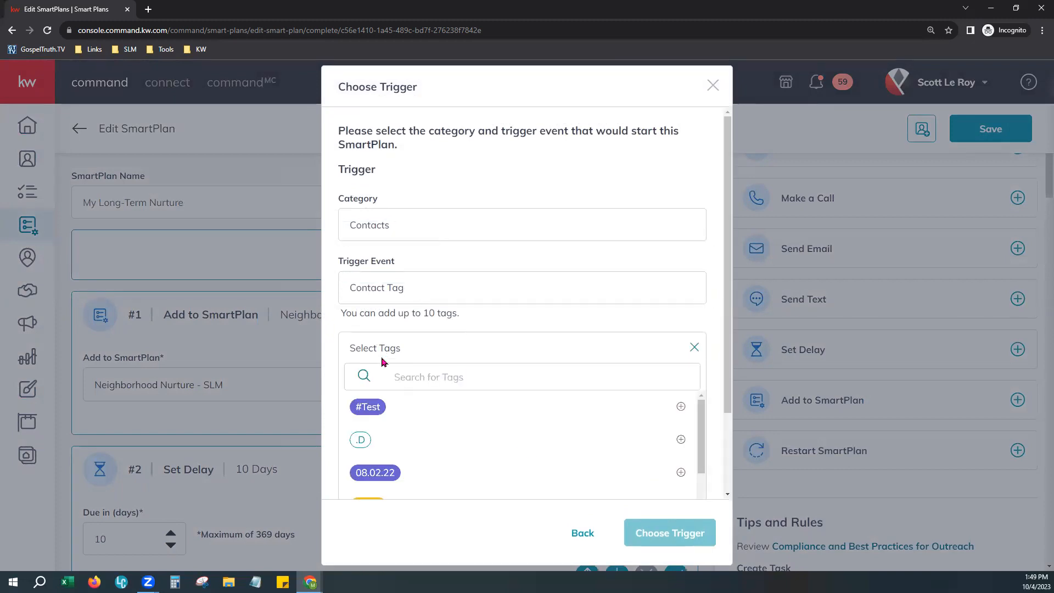
left_click(464, 381)
type("Birthday")
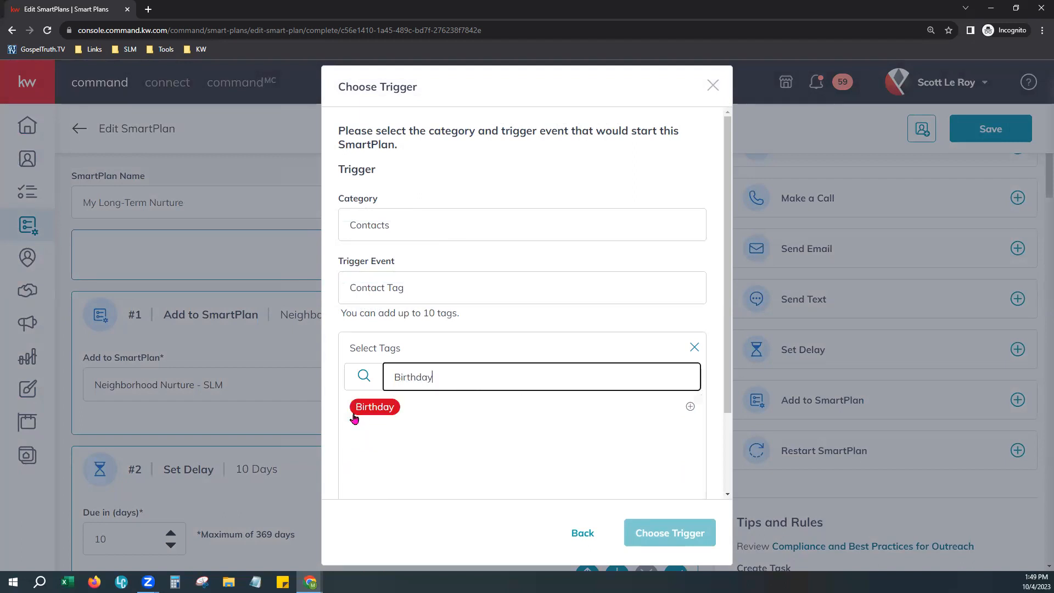
left_click(363, 408)
left_click(635, 522)
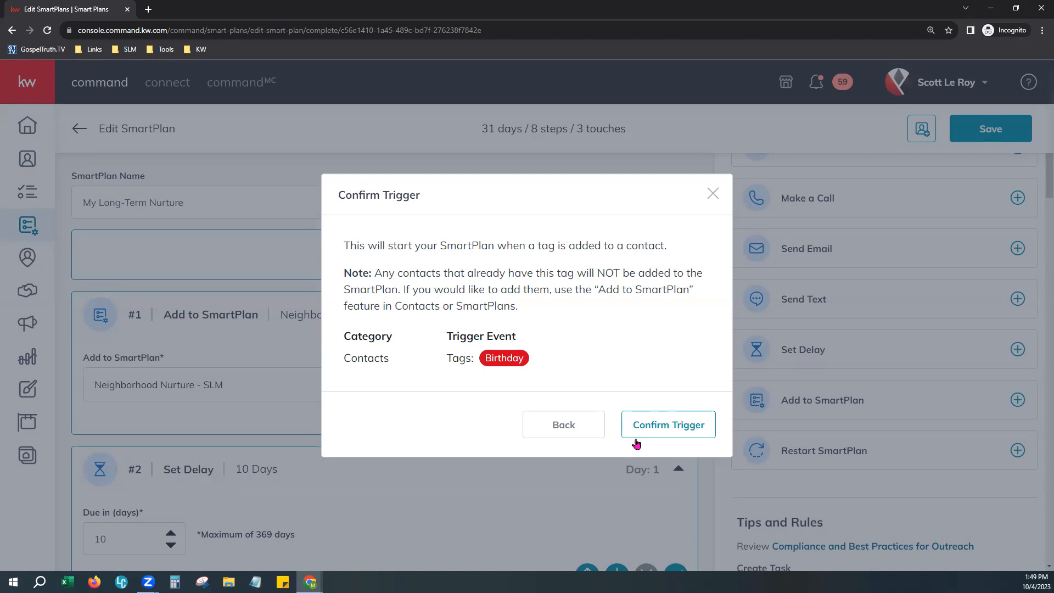
left_click(680, 431)
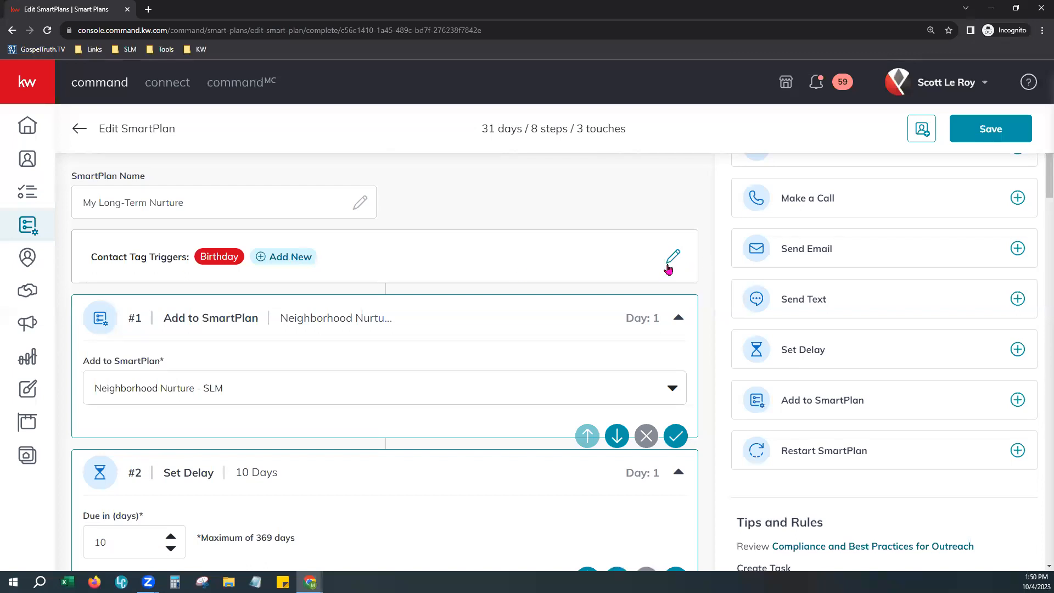
Remove the Birthday contact tag trigger from the SmartPlan.
left_click(231, 265)
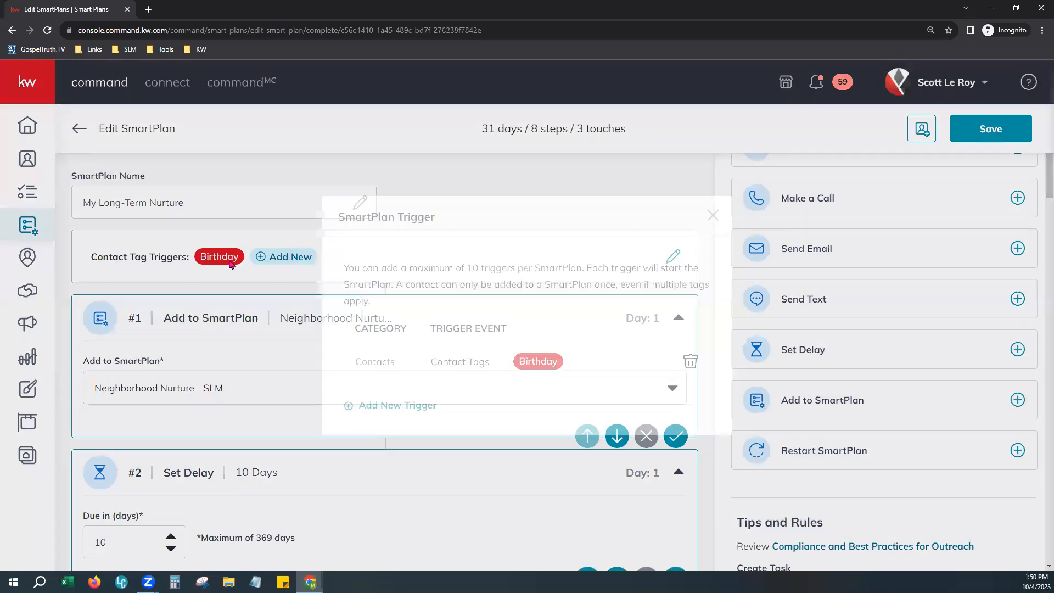
left_click(692, 363)
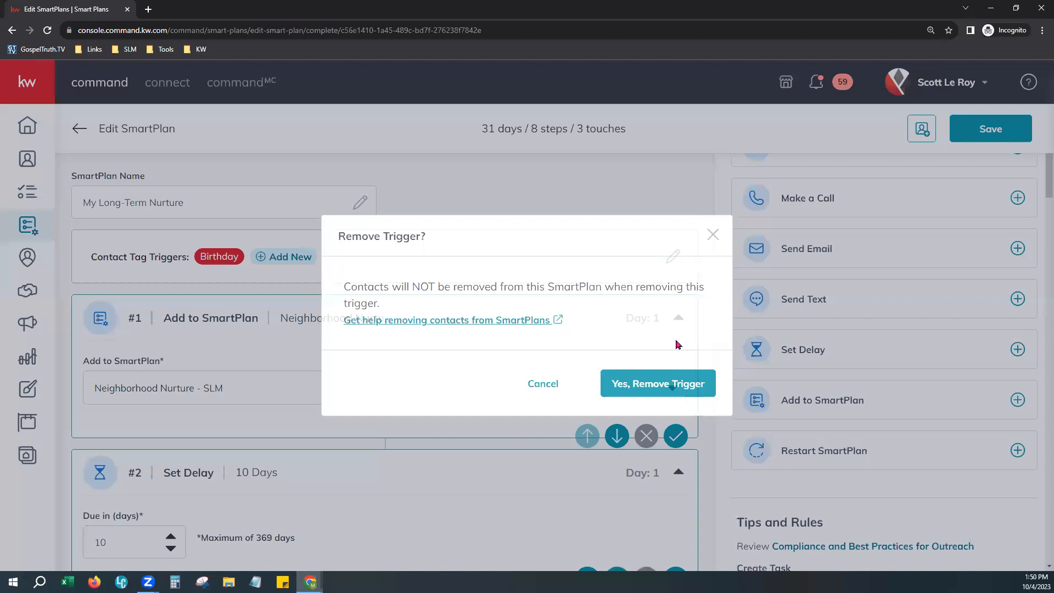
left_click(677, 384)
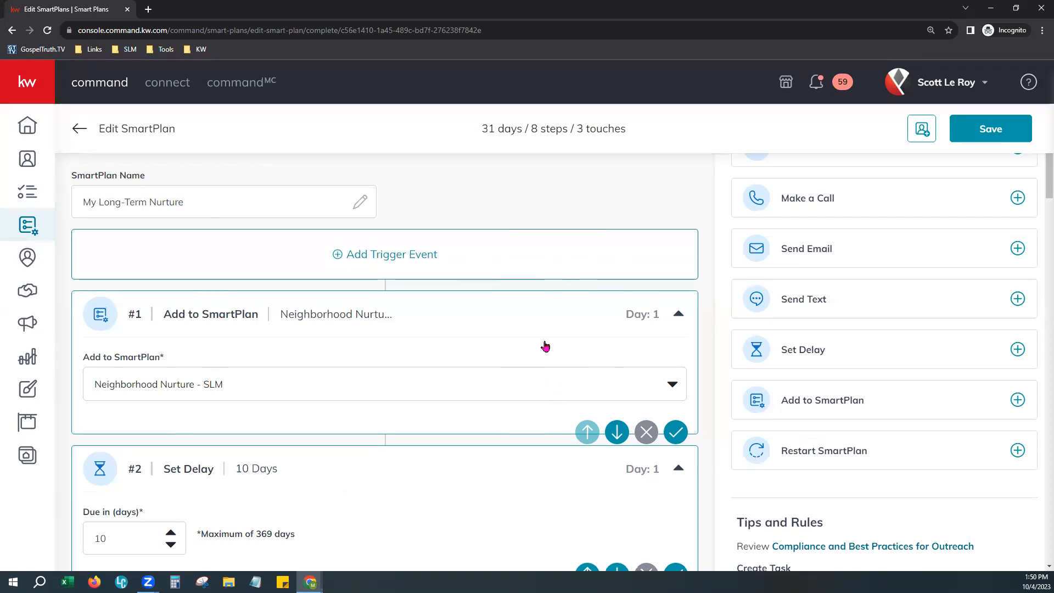
Look through the plans available for step 1, Add to SmartPlan, and close the list without changing the selection.
scroll(522, 341, "down", 2)
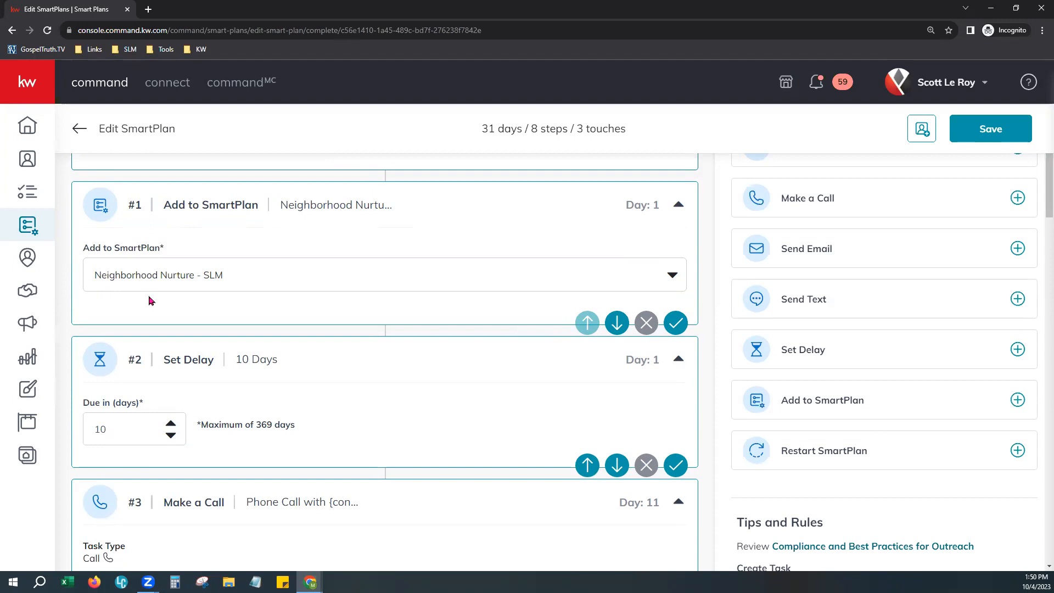
left_click(213, 277)
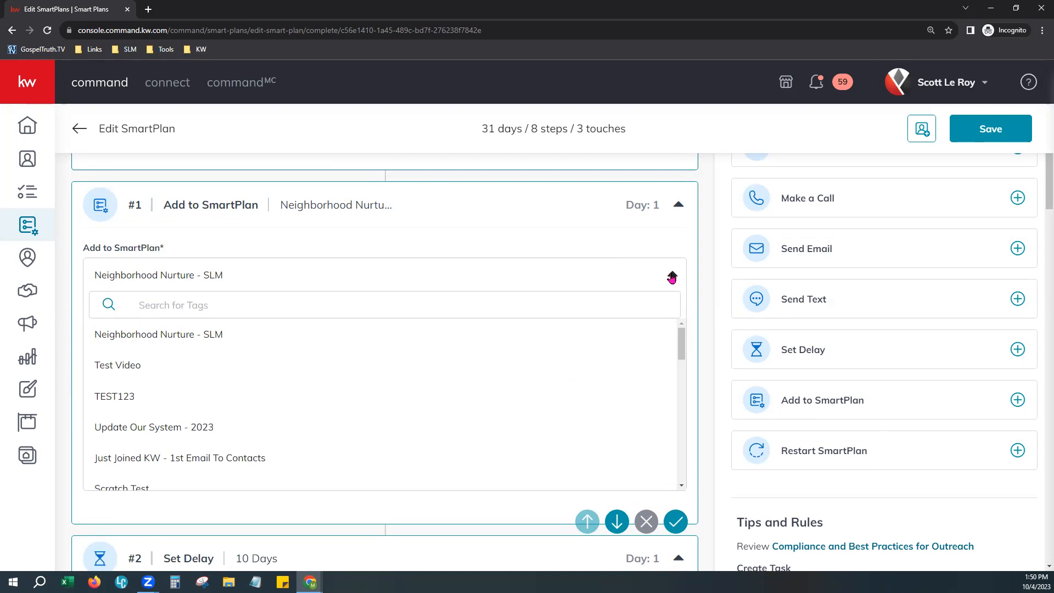
scroll(137, 406, "down", 5)
scroll(152, 433, "down", 10)
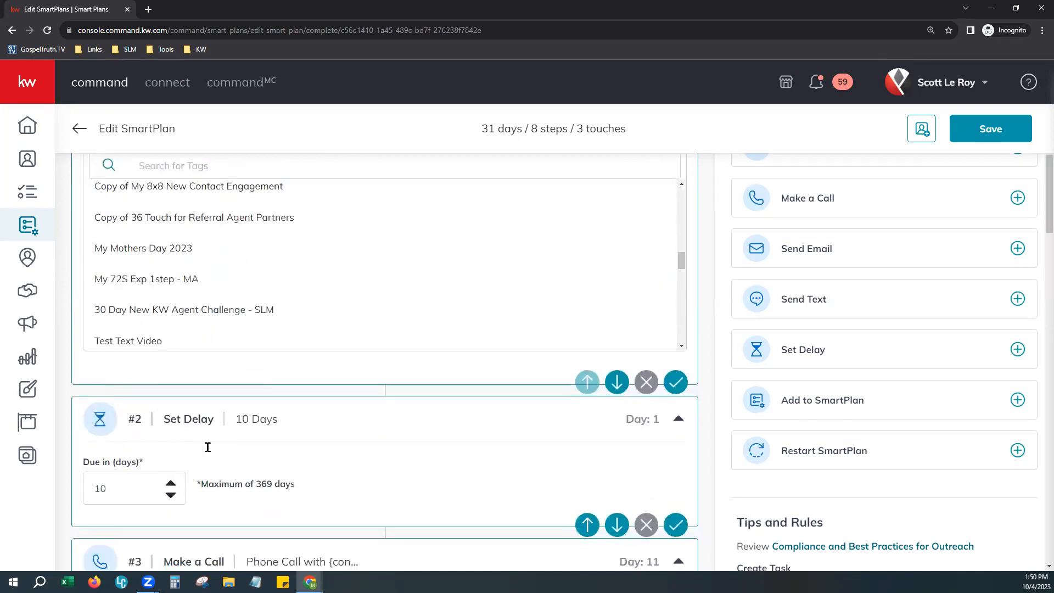
scroll(269, 313, "up", 3)
scroll(420, 304, "up", 10)
scroll(406, 307, "up", 2)
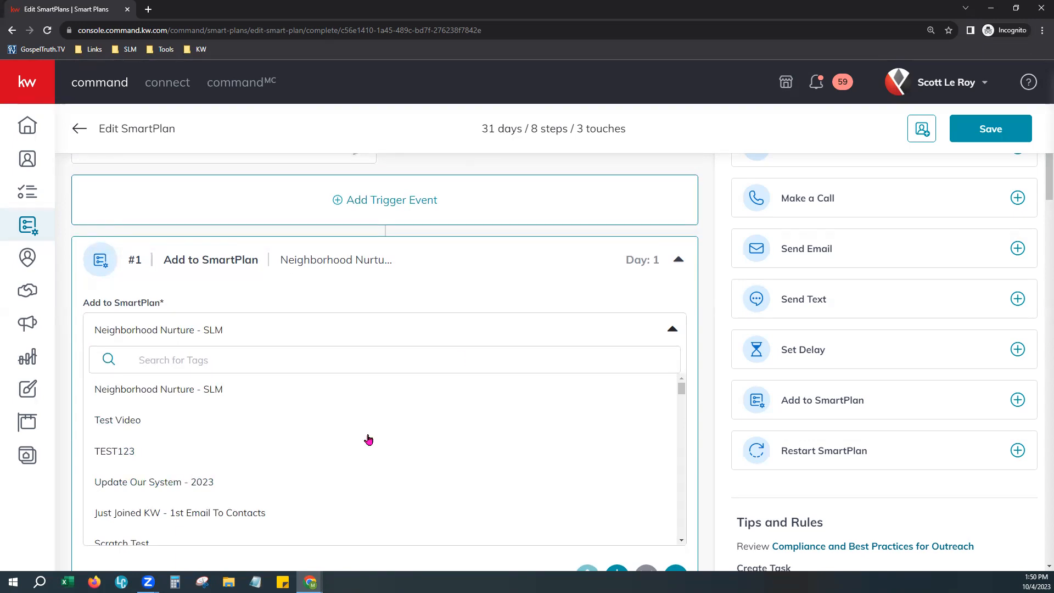
left_click(502, 294)
Examine the maximum number of days allowed for the Set Delay in step 2.
scroll(249, 429, "down", 2)
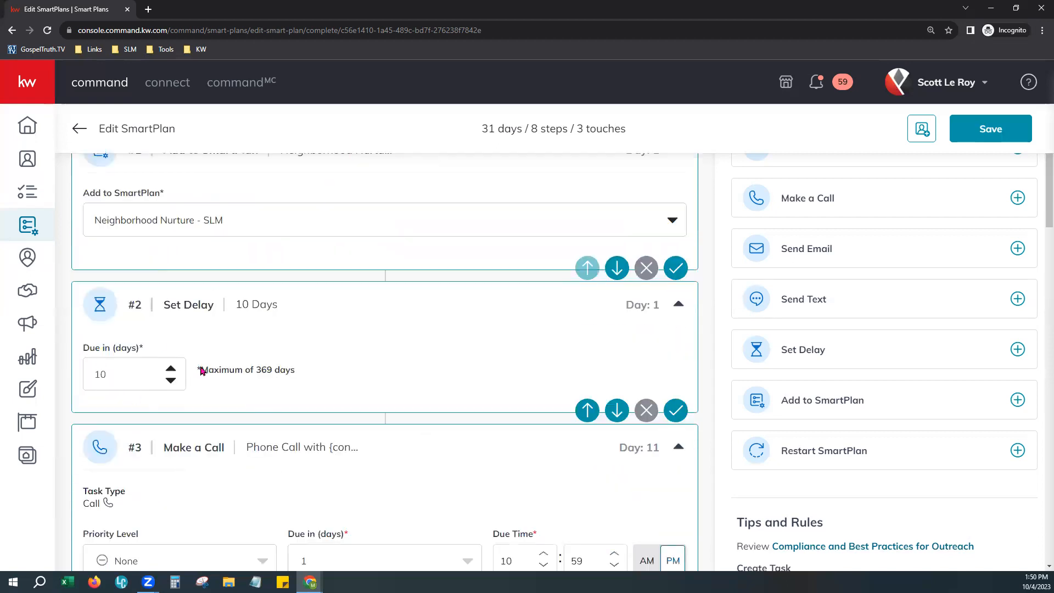
left_click_drag(197, 373, 297, 374)
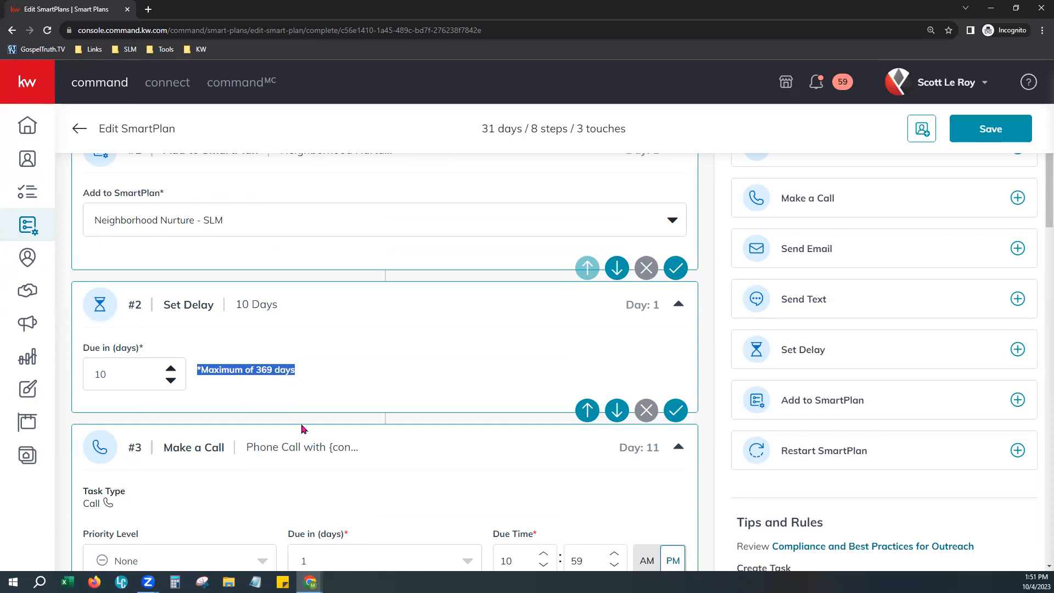
scroll(301, 428, "down", 1)
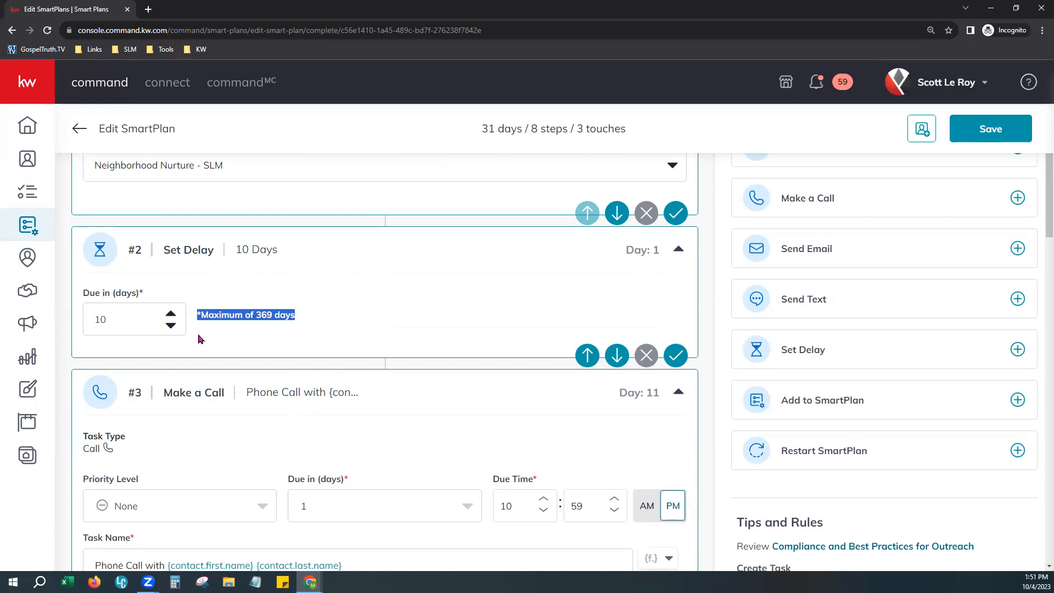
Insert the contact.phone field at the end of the Task Description in step 3, Make a Call.
scroll(198, 339, "down", 4)
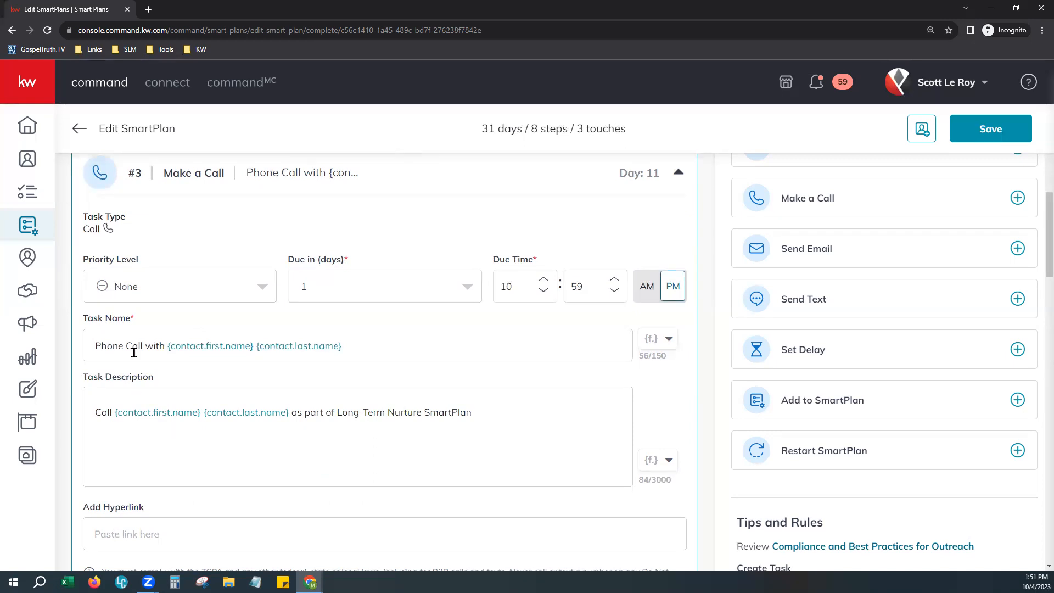
left_click_drag(162, 344, 89, 347)
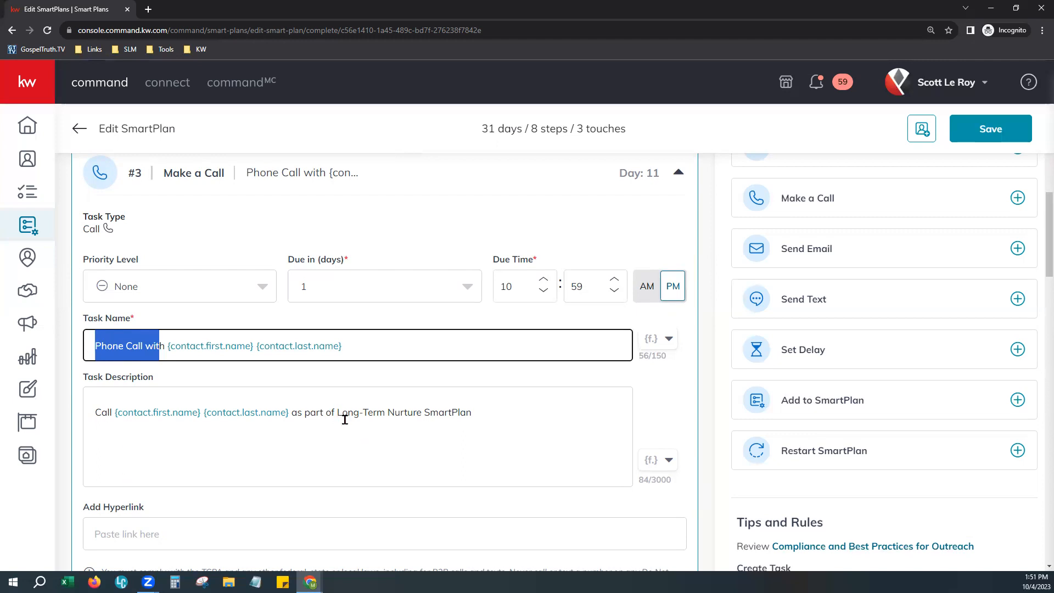
left_click_drag(305, 411, 513, 419)
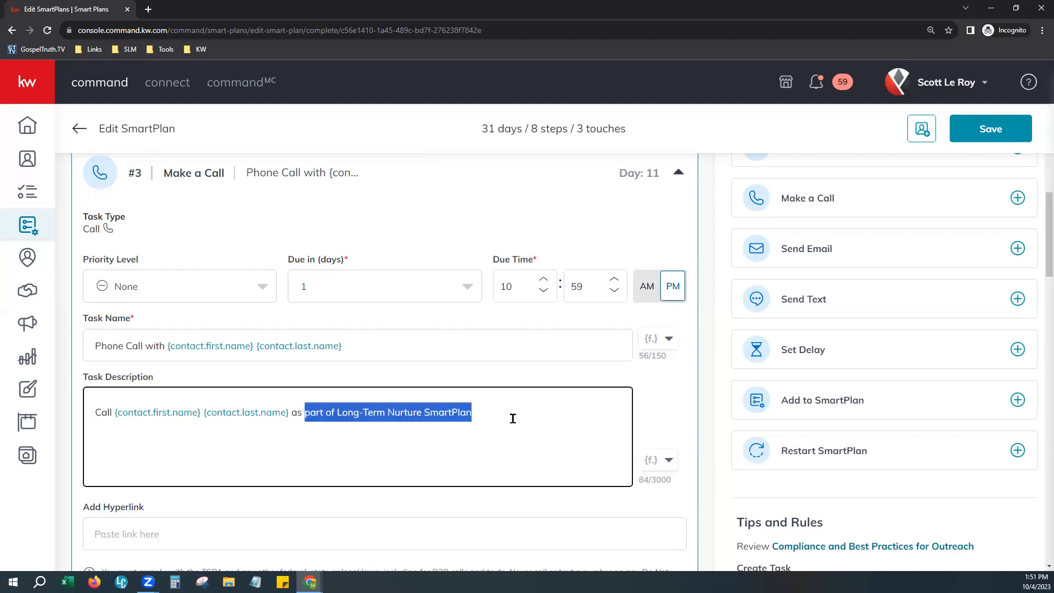
left_click(485, 442)
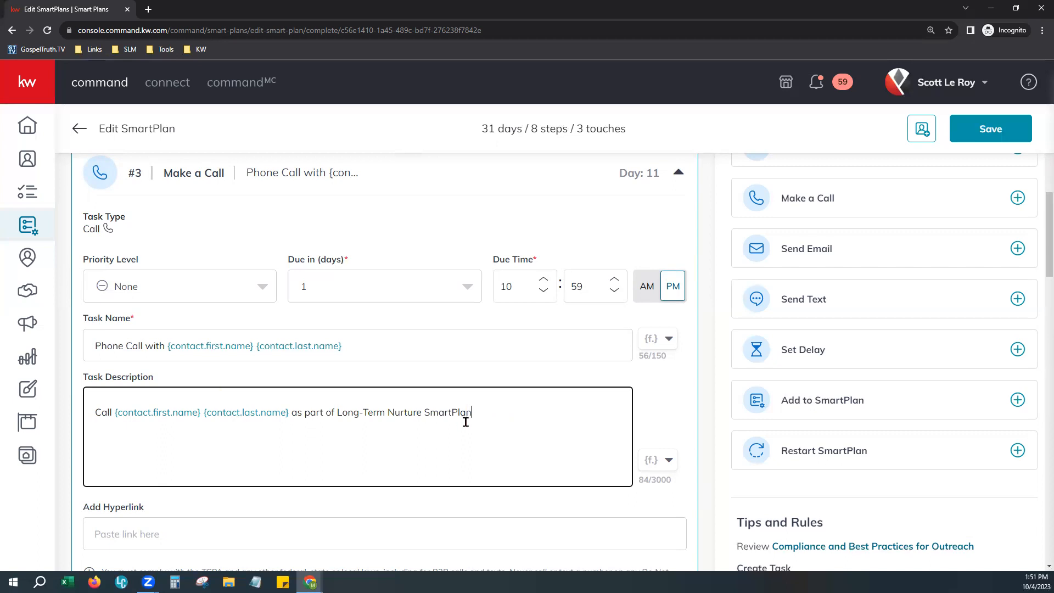
left_click(658, 459)
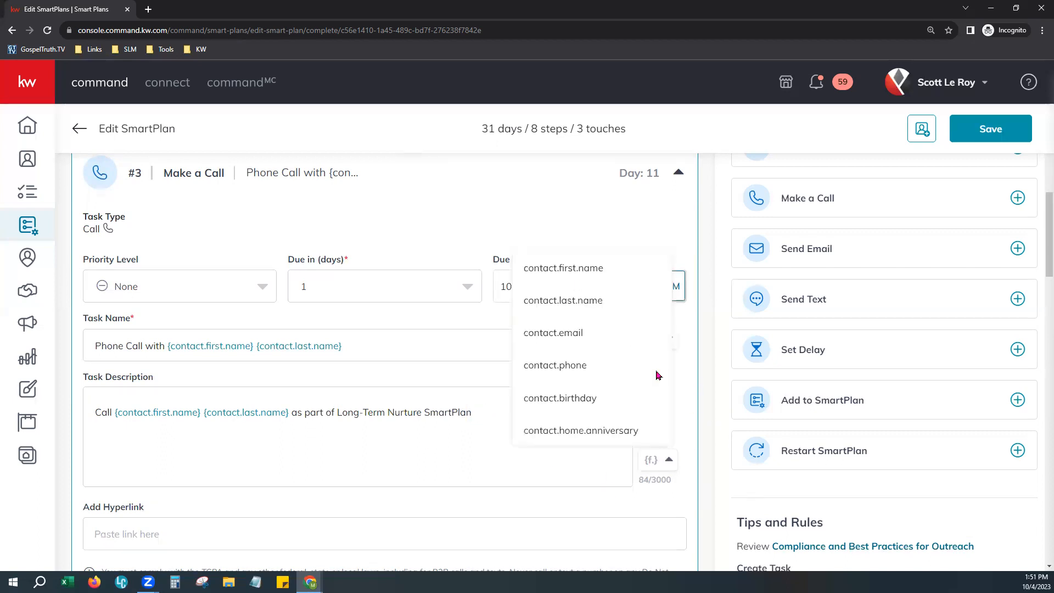
left_click(577, 368)
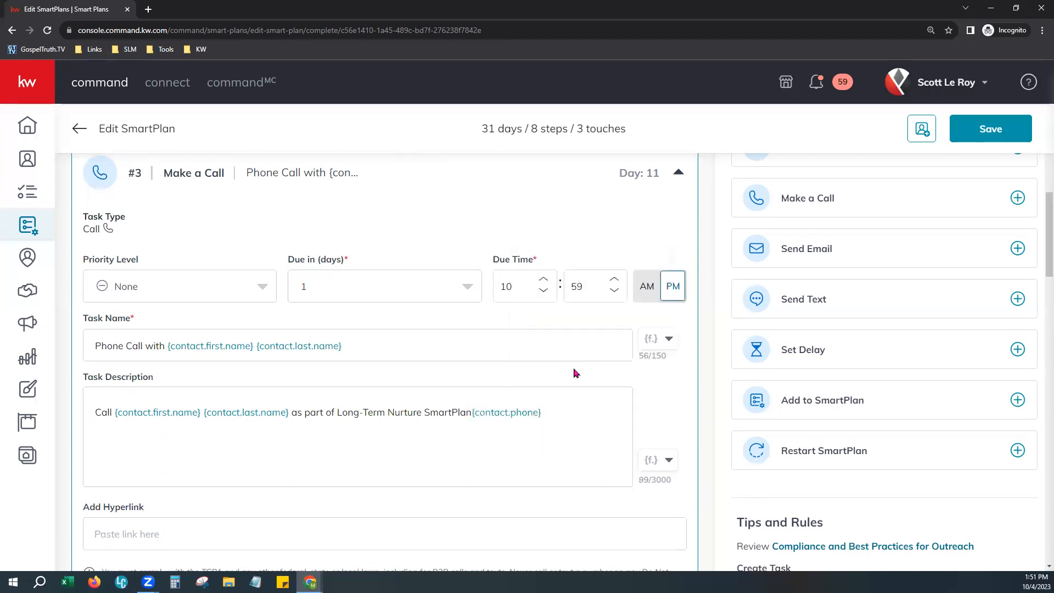
left_click(551, 443)
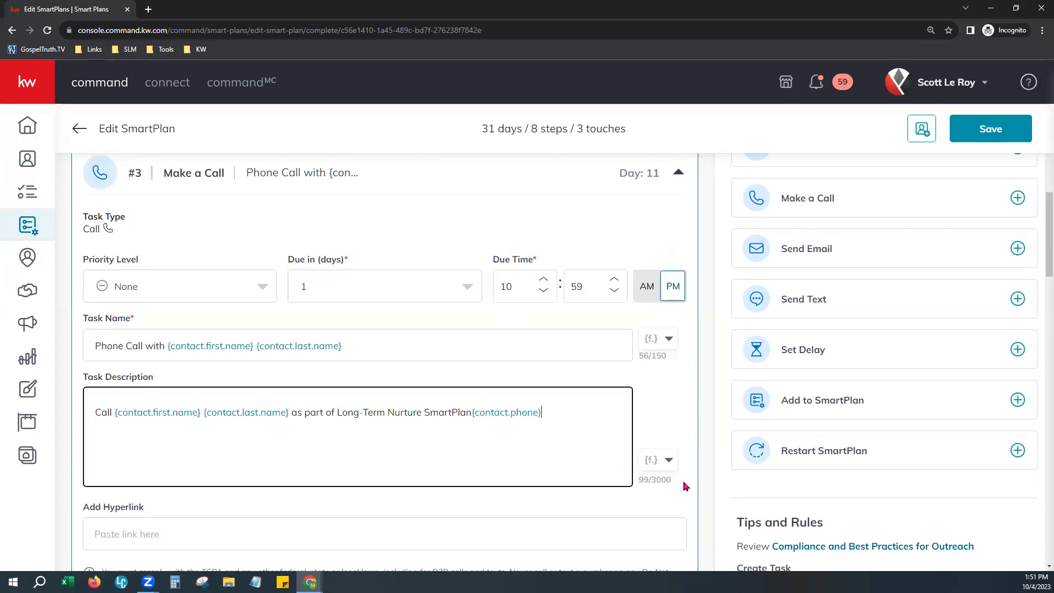
Examine the plan's remaining steps, from the delay after the call through the value email task, text and Restart SmartPlan.
scroll(384, 472, "down", 2)
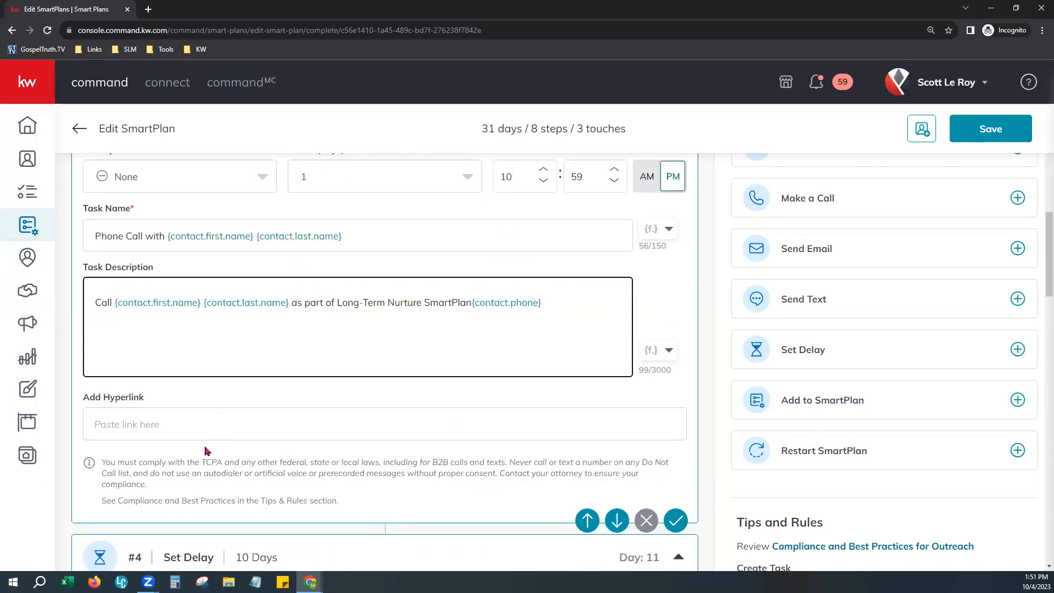
scroll(209, 456, "down", 6)
scroll(212, 462, "down", 4)
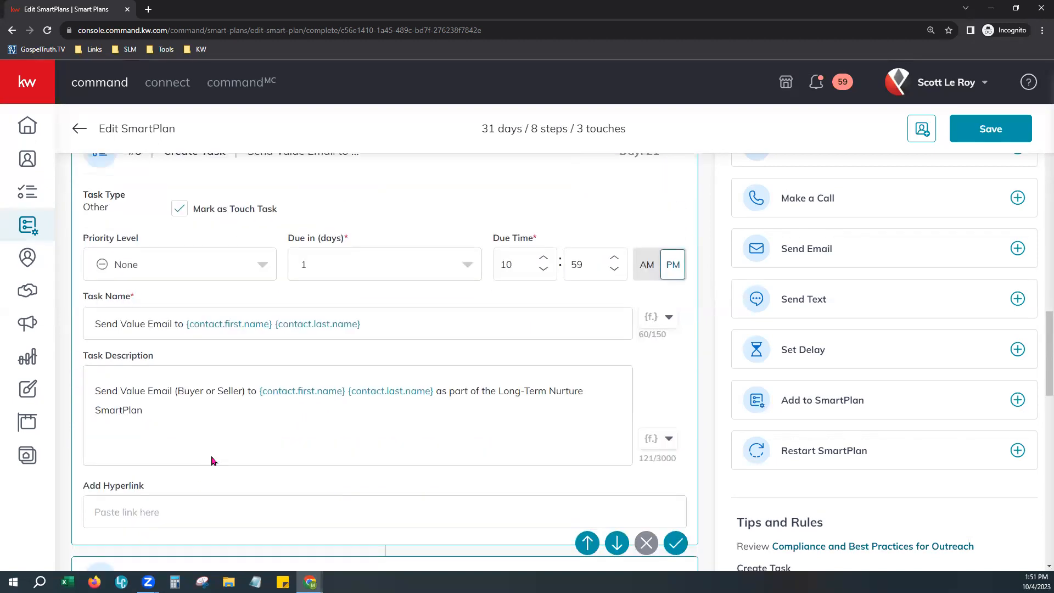
scroll(213, 460, "up", 1)
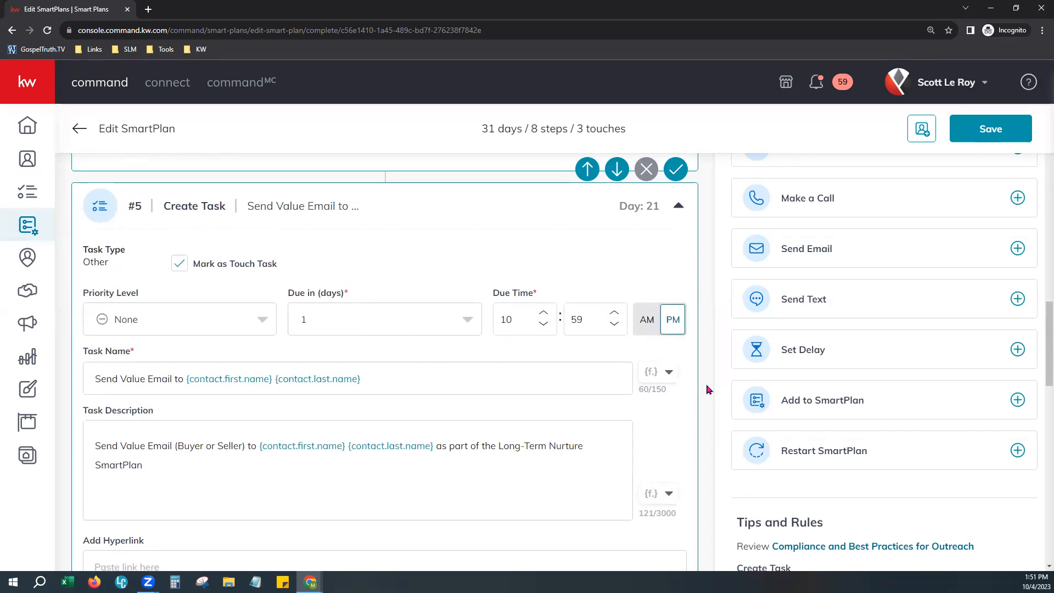
scroll(703, 447, "down", 7)
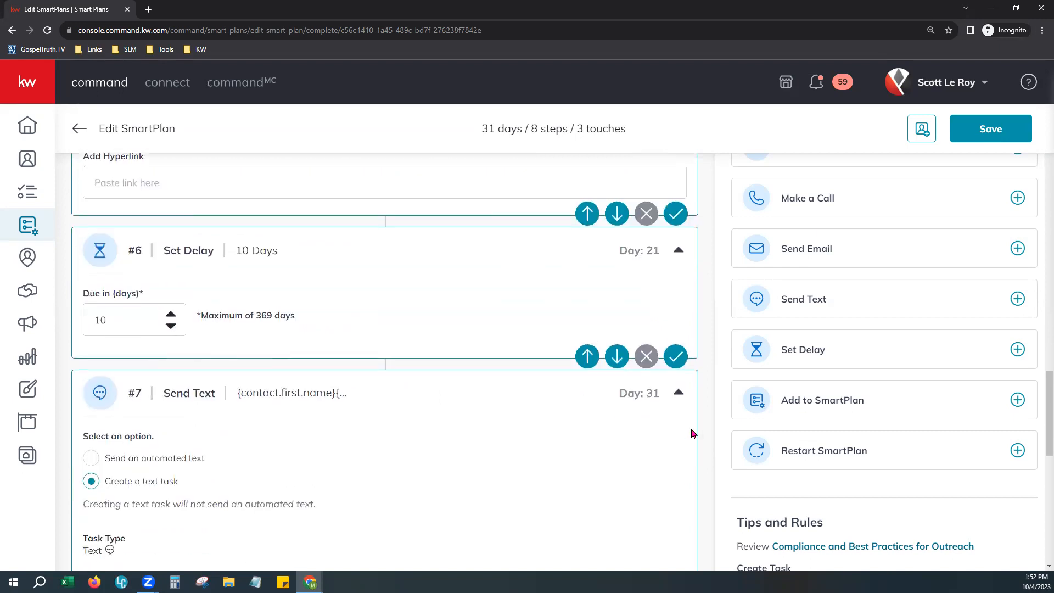
scroll(693, 434, "down", 9)
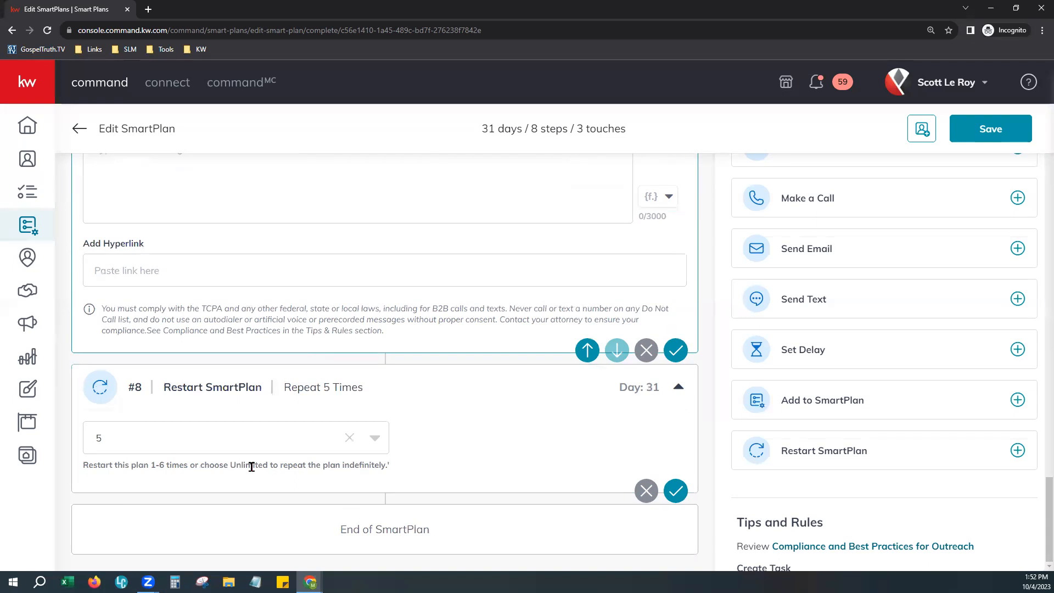
scroll(539, 427, "up", 1)
scroll(540, 431, "up", 20)
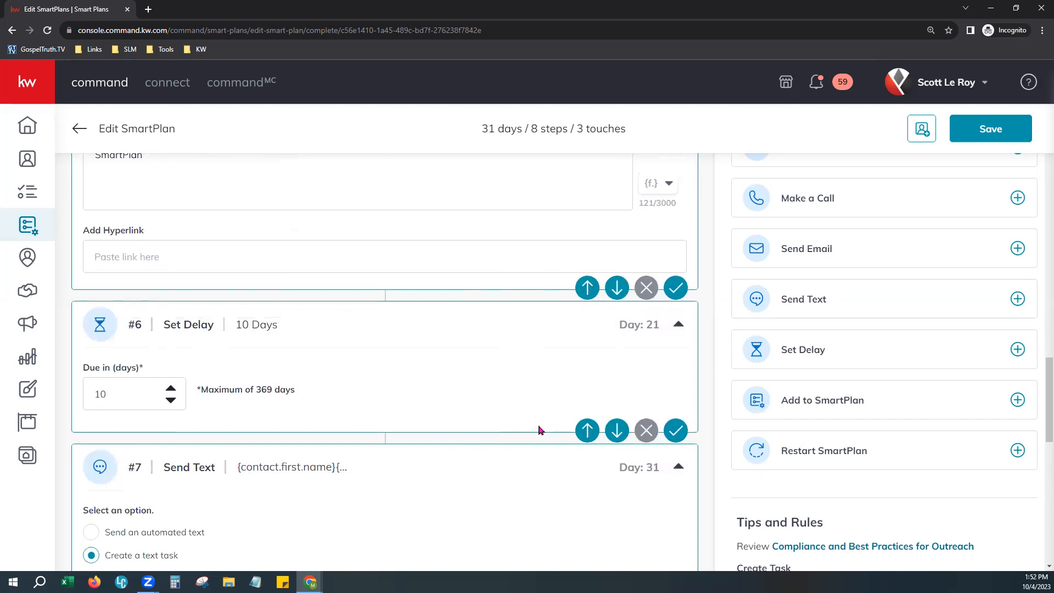
scroll(539, 431, "up", 20)
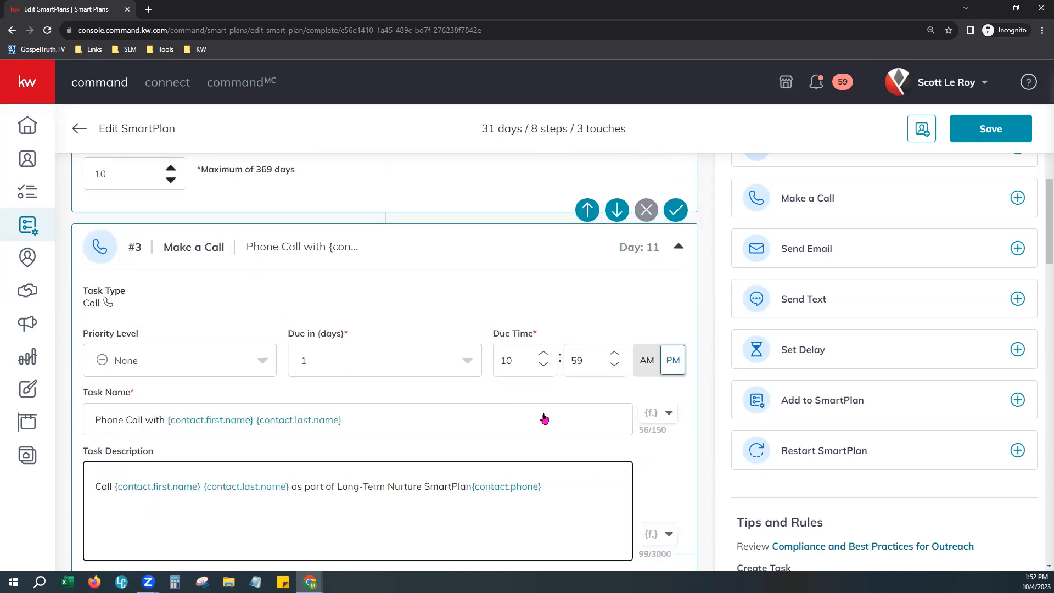
scroll(544, 419, "up", 2)
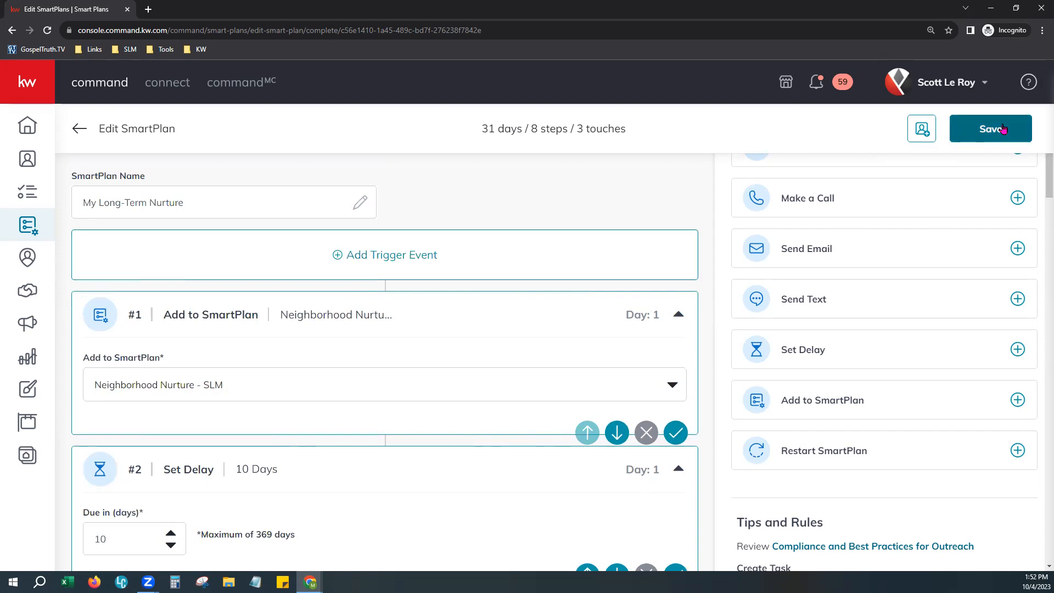
Leave the plan editor for My SmartPlans and create a new SmartPlan named TEST 345.
left_click(78, 130)
left_click(624, 369)
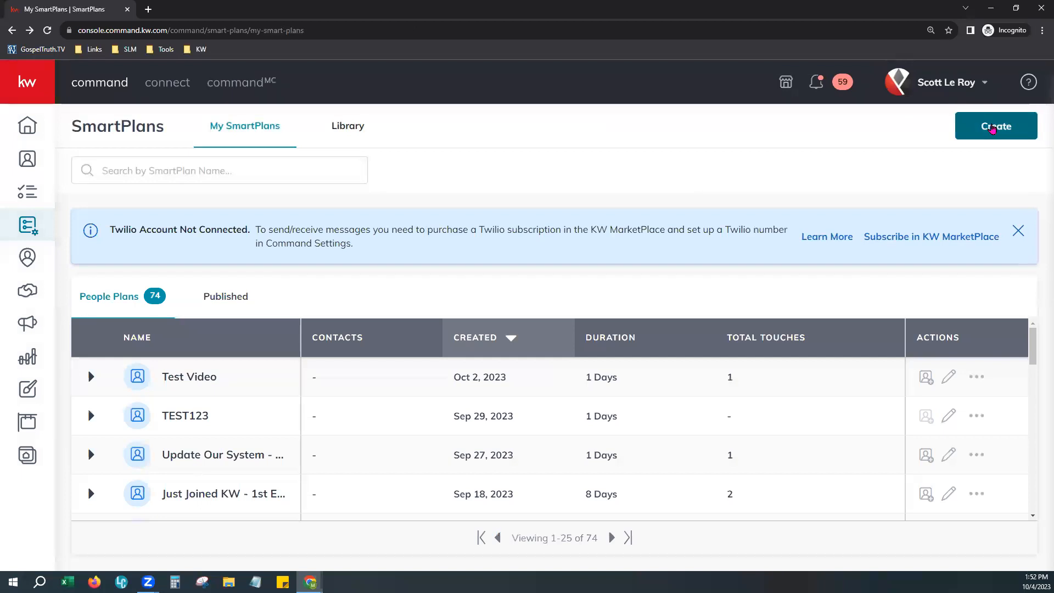
left_click(993, 127)
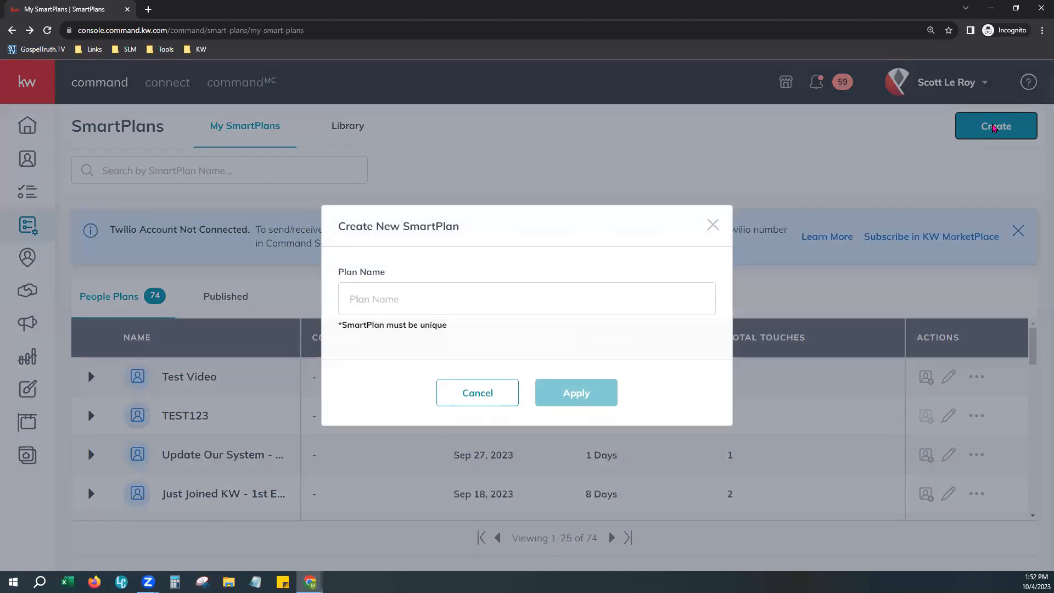
left_click(396, 287)
type("TEST ")
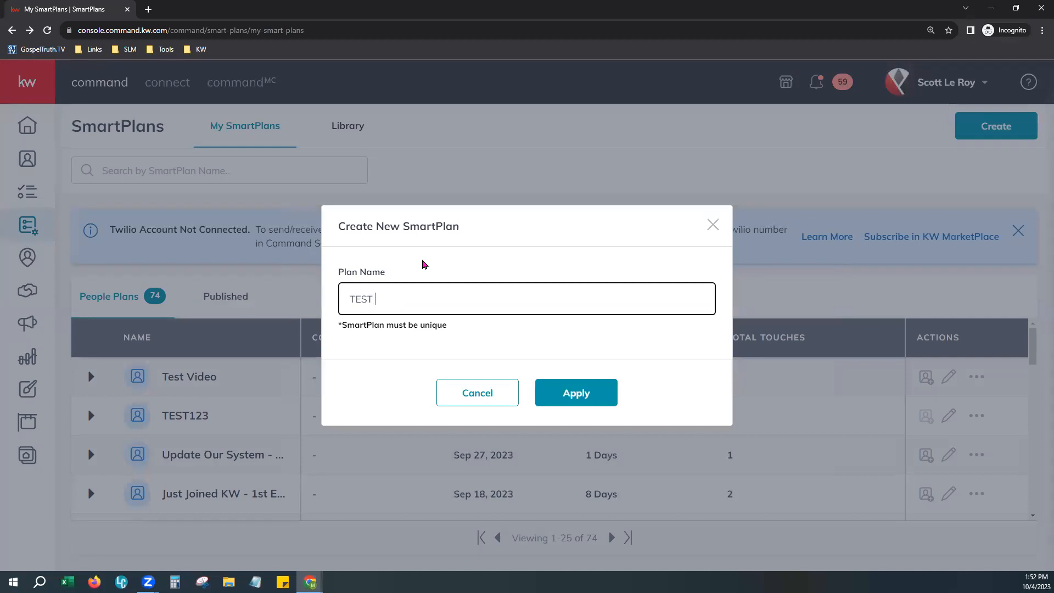
type("345")
left_click(604, 393)
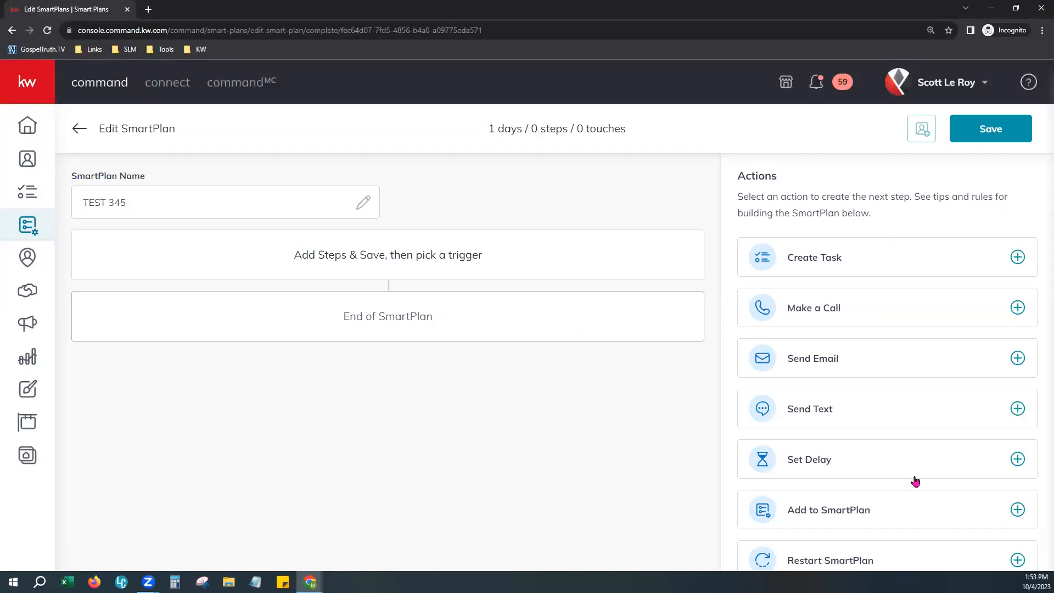
Add a Send Email action as the first step of the new plan and activate its Subject field.
scroll(915, 481, "down", 2)
scroll(915, 481, "up", 1)
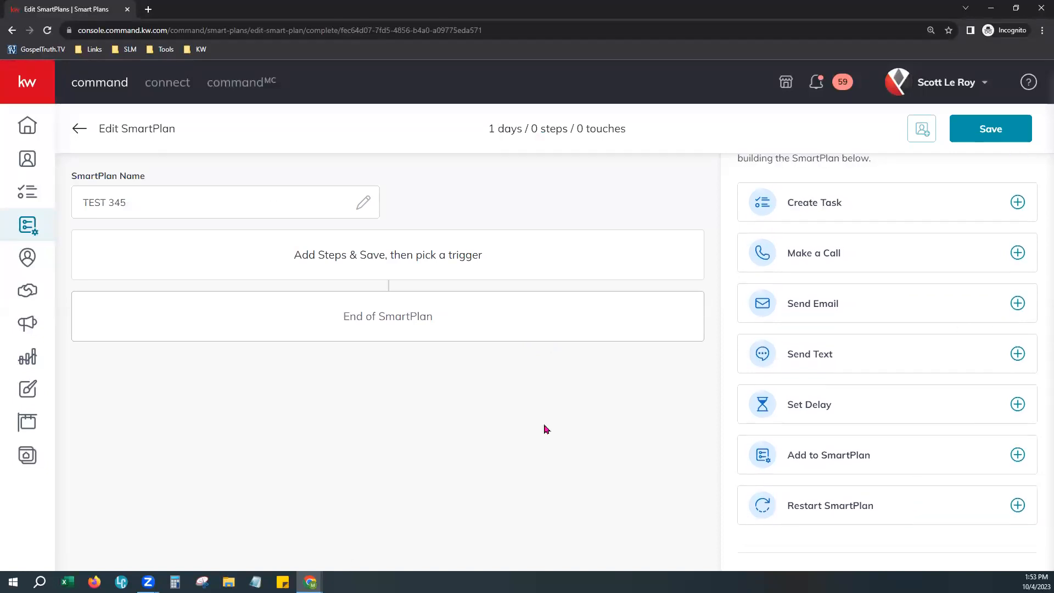
left_click_drag(547, 429, 547, 428)
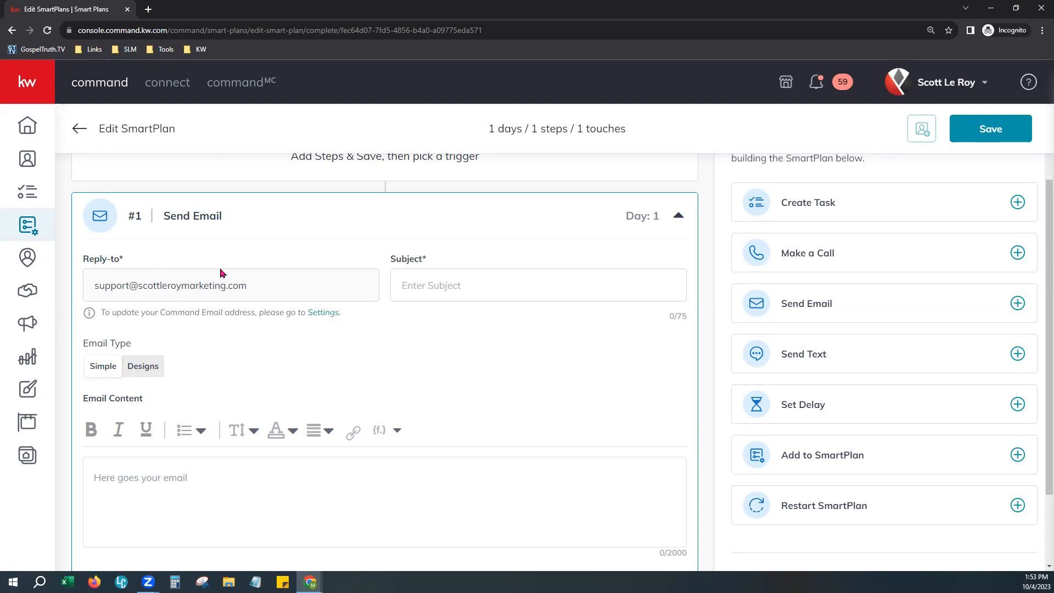
left_click(527, 286)
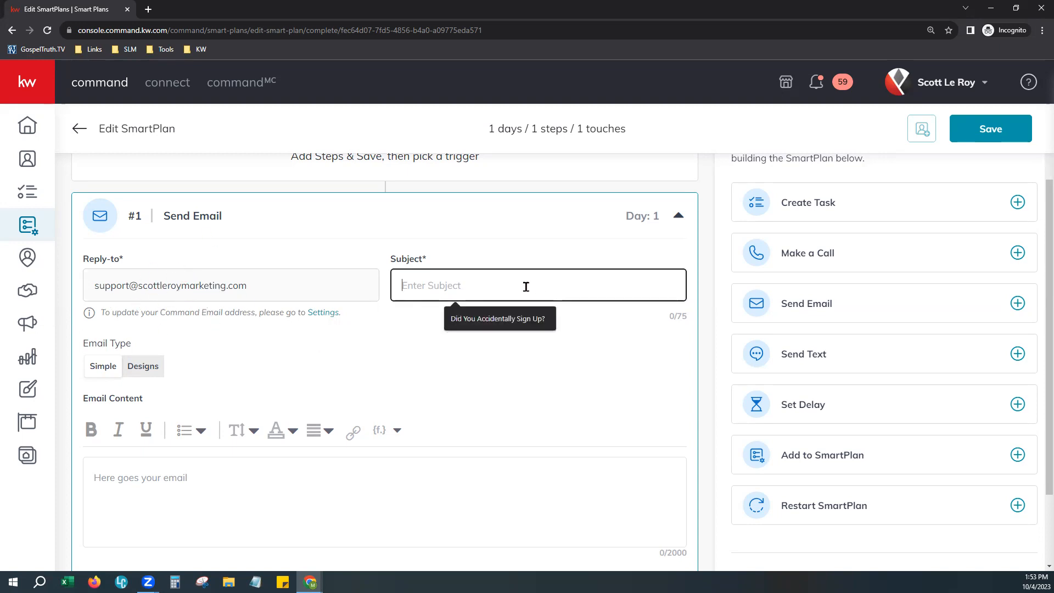
Review the Simple email type's content options and its list of merge fields, then close the list without inserting any.
scroll(439, 368, "down", 2)
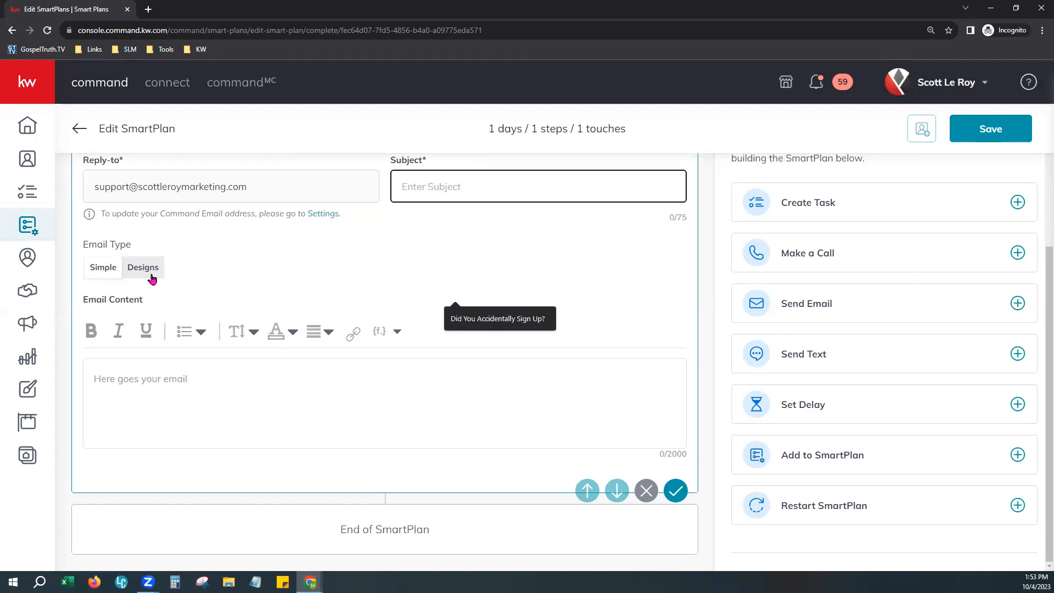
left_click(105, 277)
left_click(221, 386)
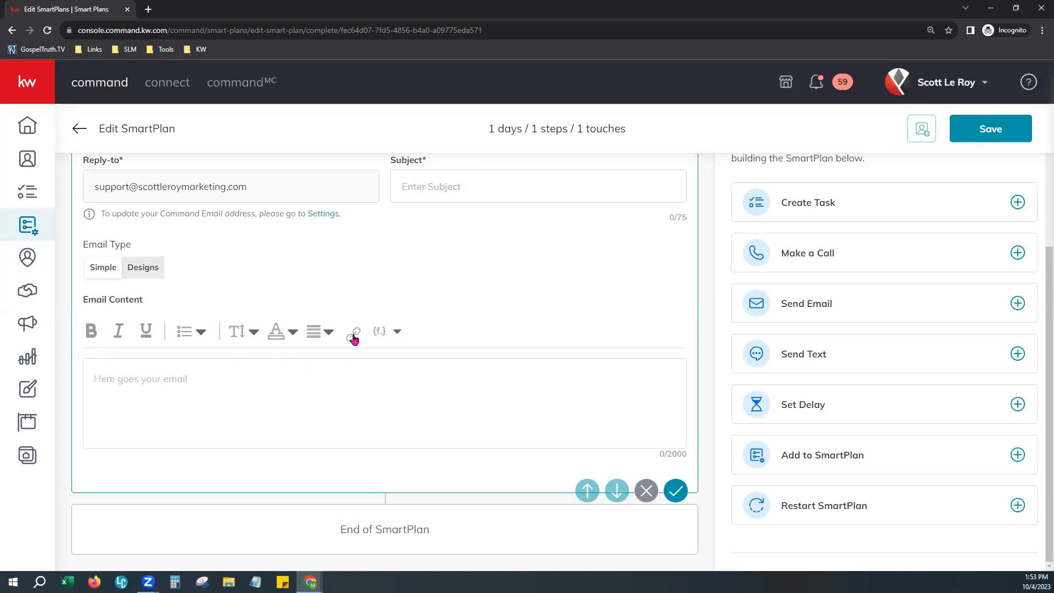
left_click(397, 332)
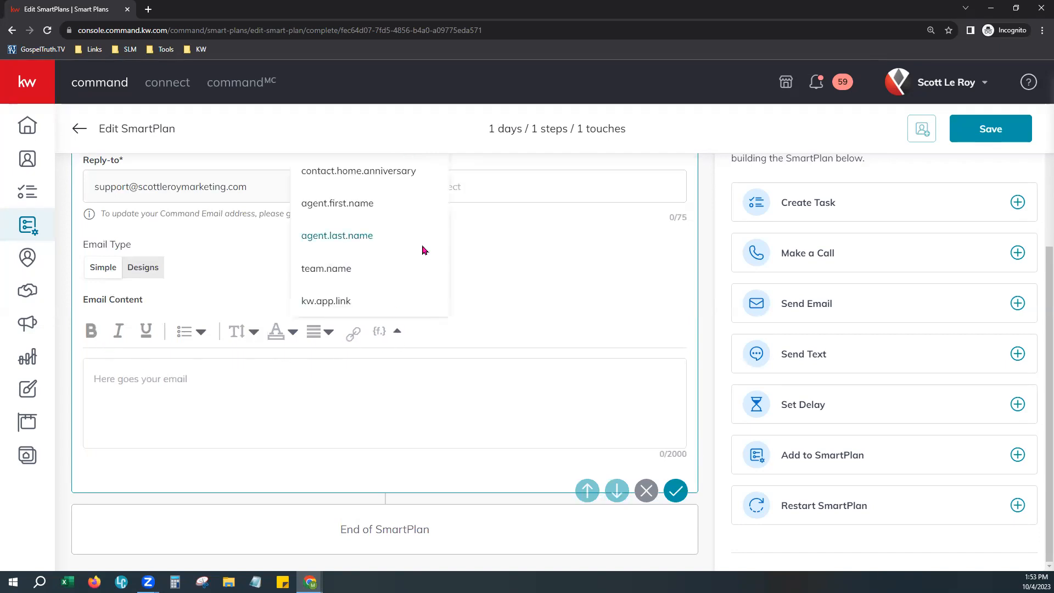
scroll(521, 316, "up", 2)
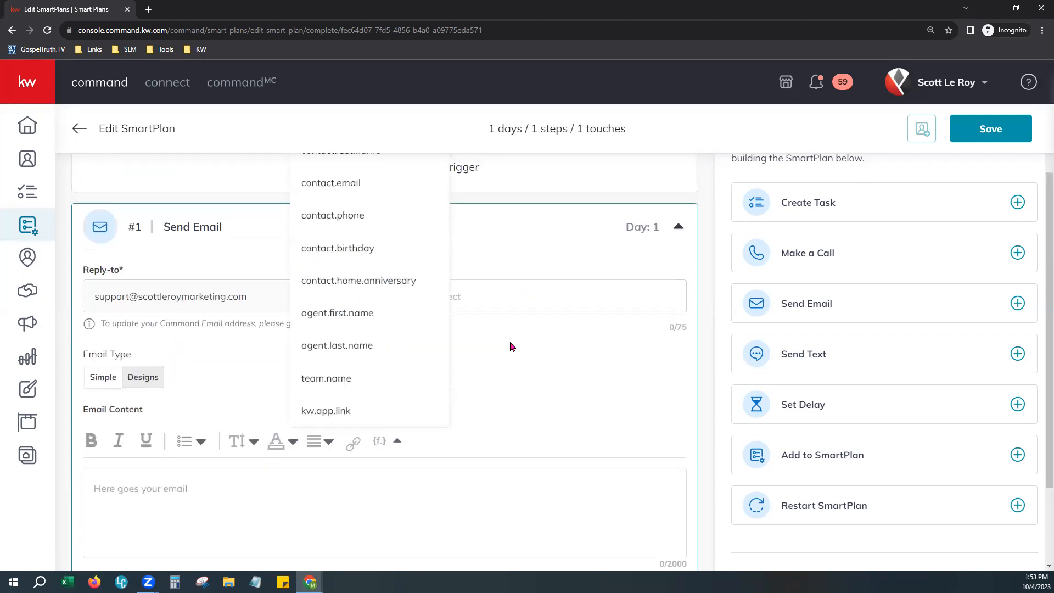
scroll(511, 347, "up", 1)
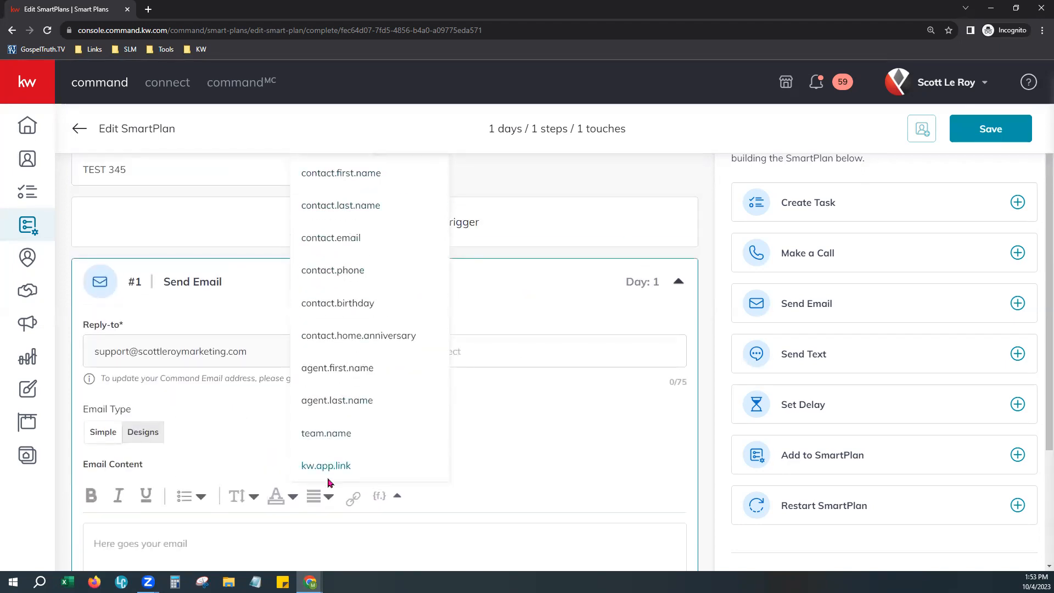
left_click(485, 495)
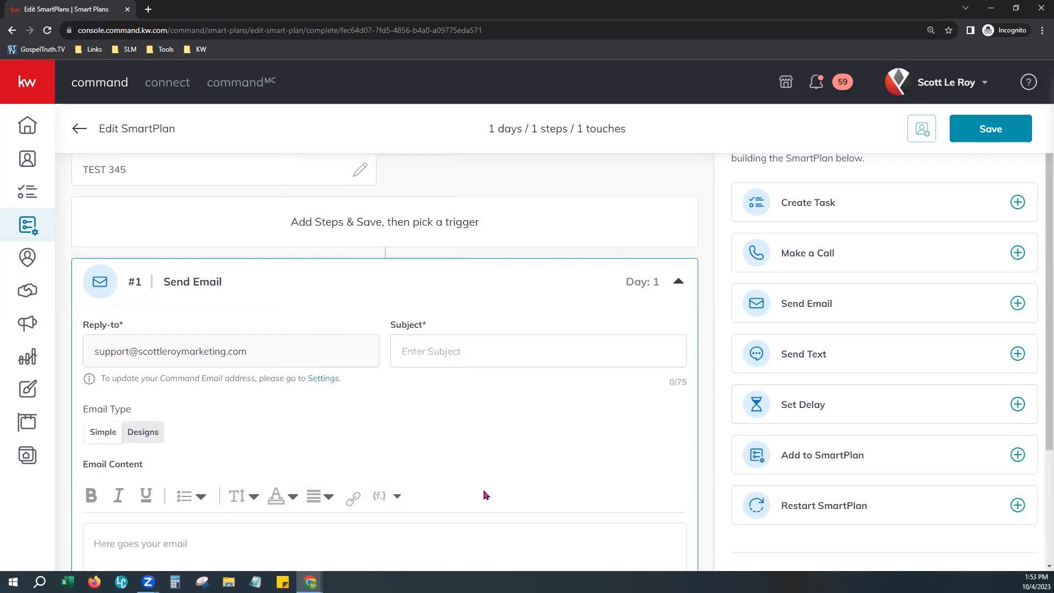
scroll(494, 495, "down", 2)
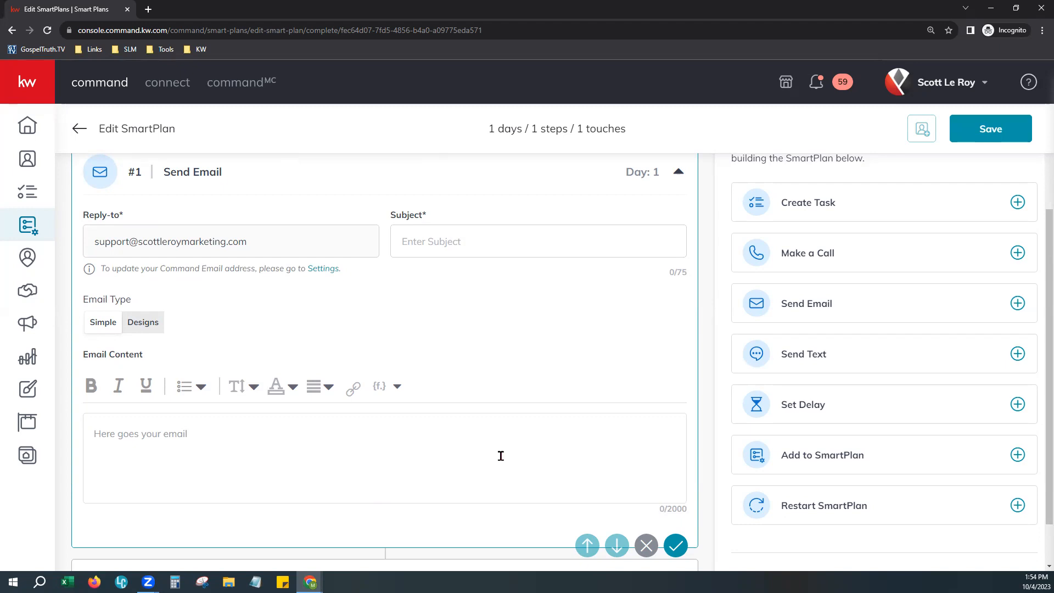
Set the email type to Designs with the Test template and open that design for editing, acknowledging the template notice.
left_click(145, 322)
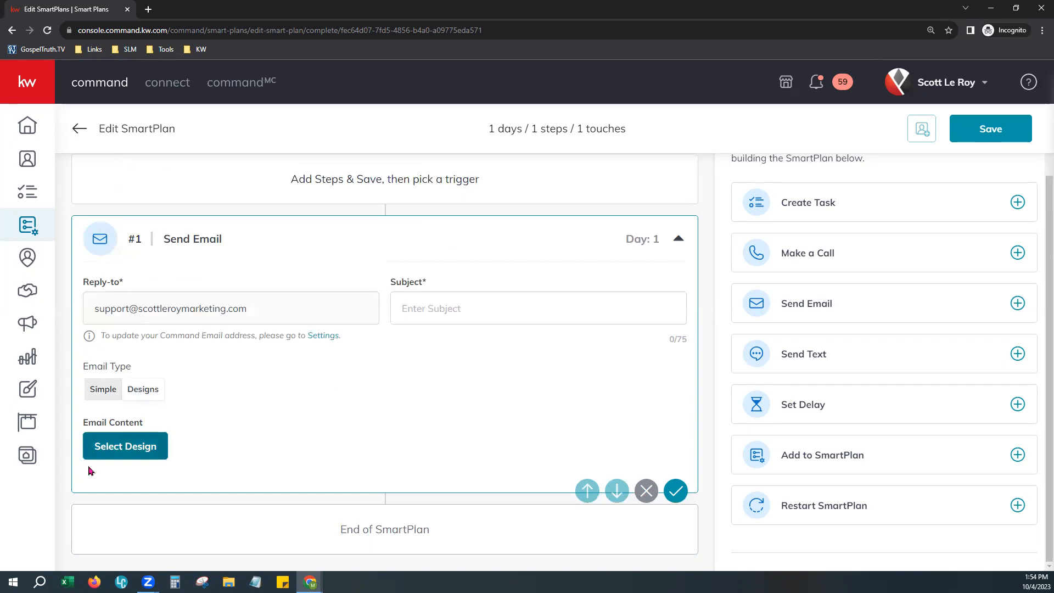
left_click(125, 448)
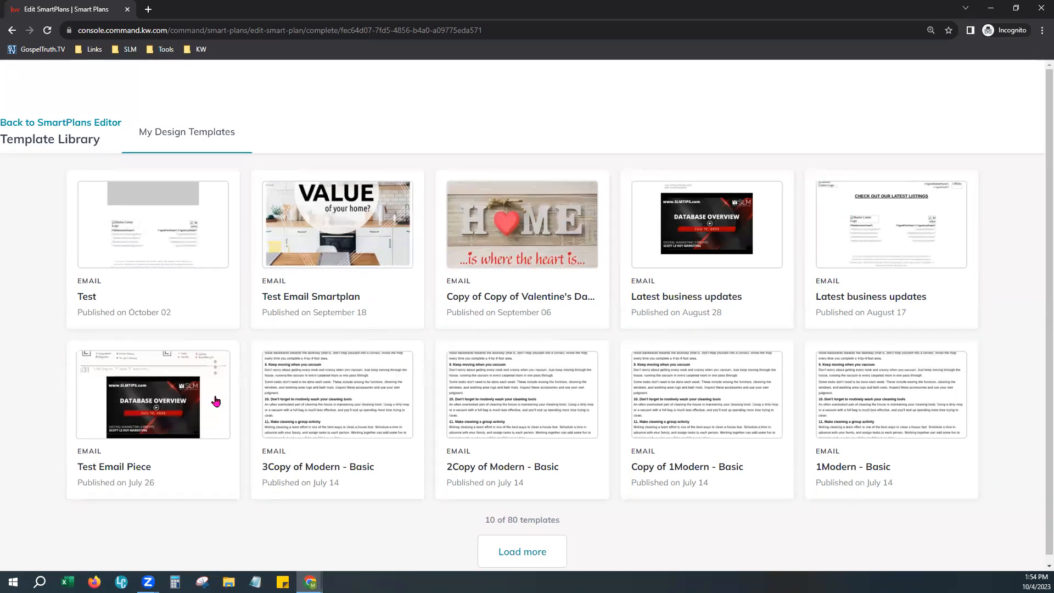
left_click(214, 273)
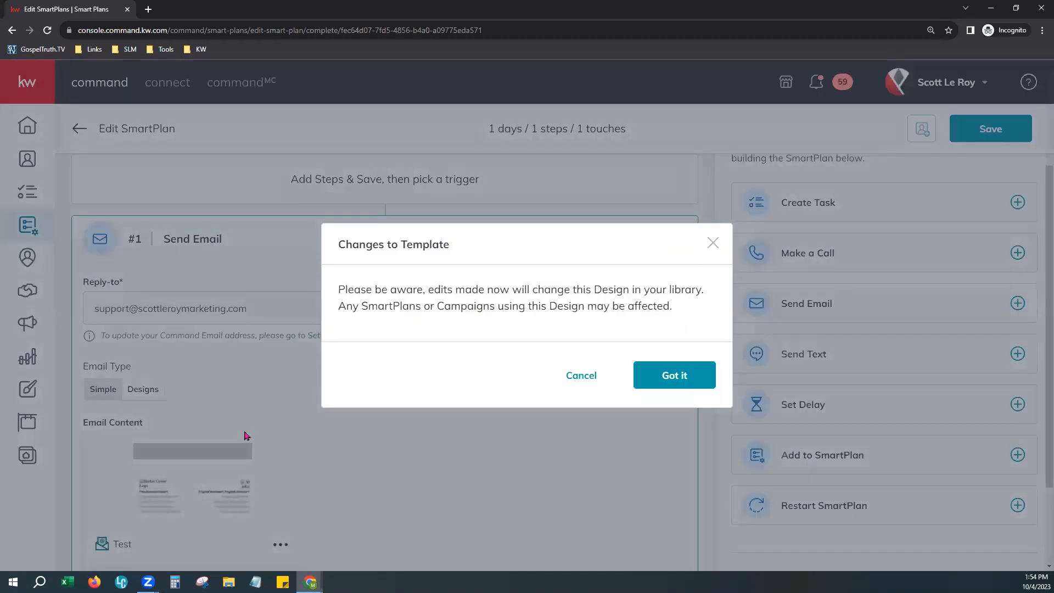
left_click(667, 384)
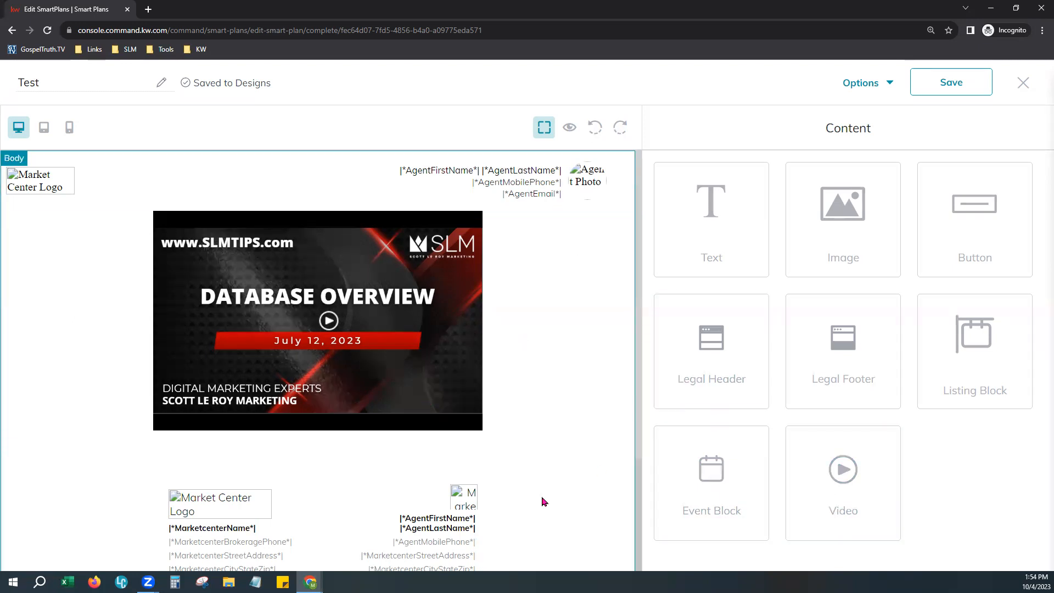
Preview the Test email design in desktop view down to its footer.
left_click(865, 92)
left_click(870, 122)
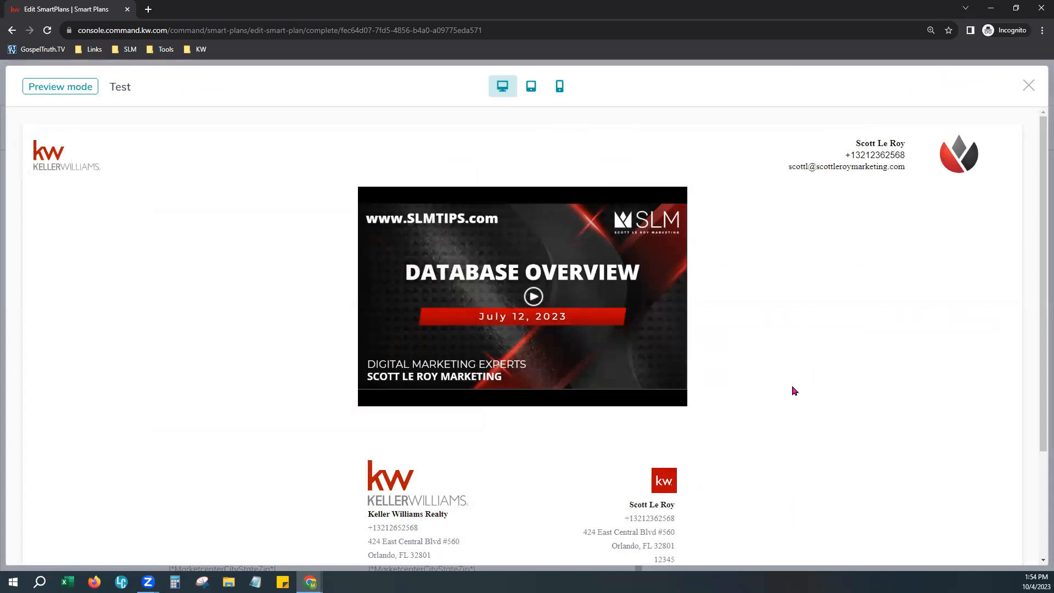
scroll(817, 420, "down", 3)
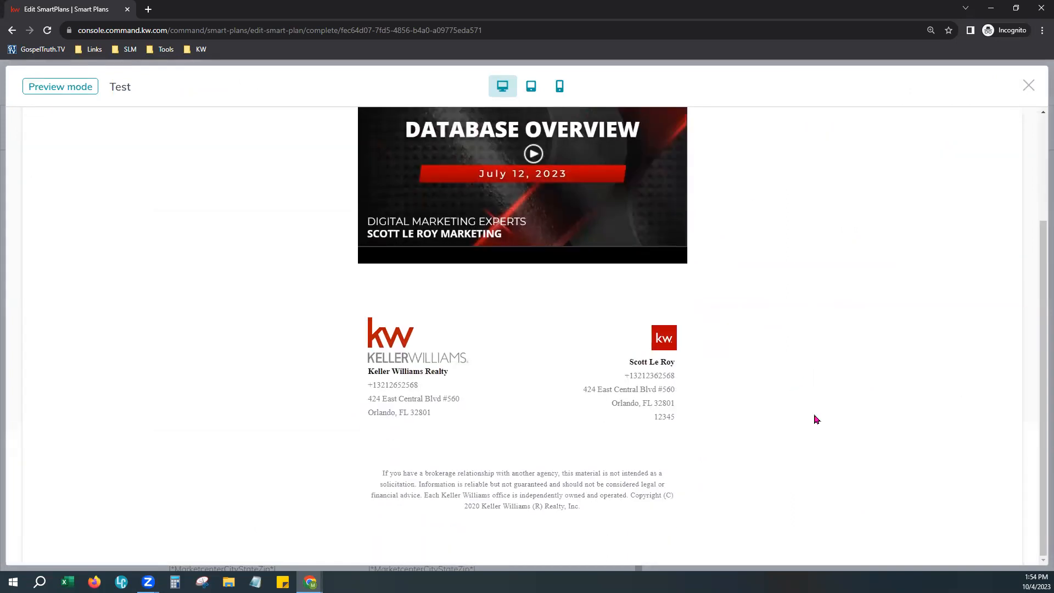
Close the email preview and add a text block between the header and the video in the Test design.
scroll(817, 420, "up", 3)
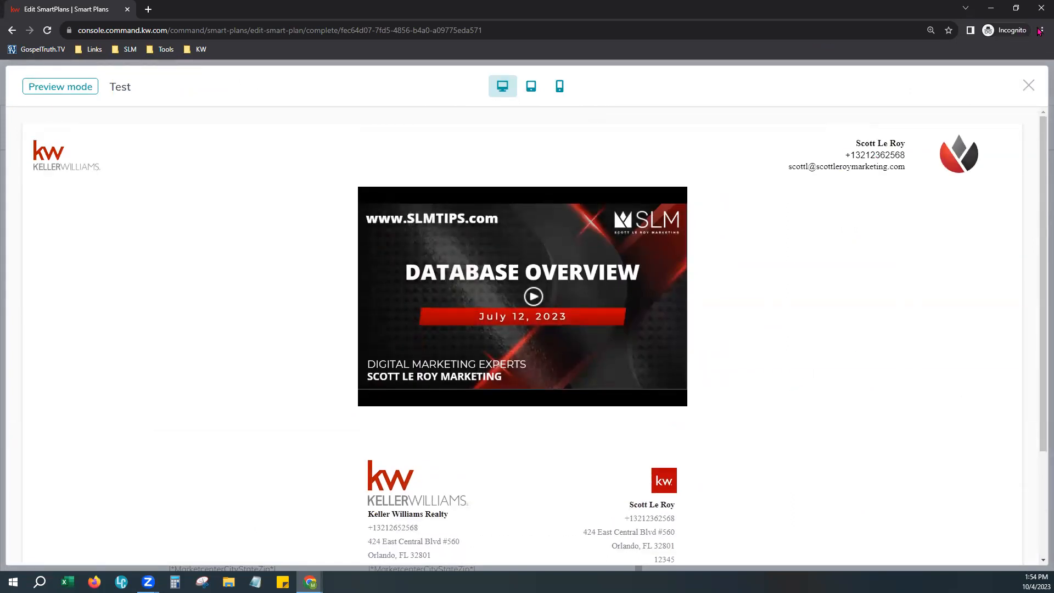
left_click(1029, 85)
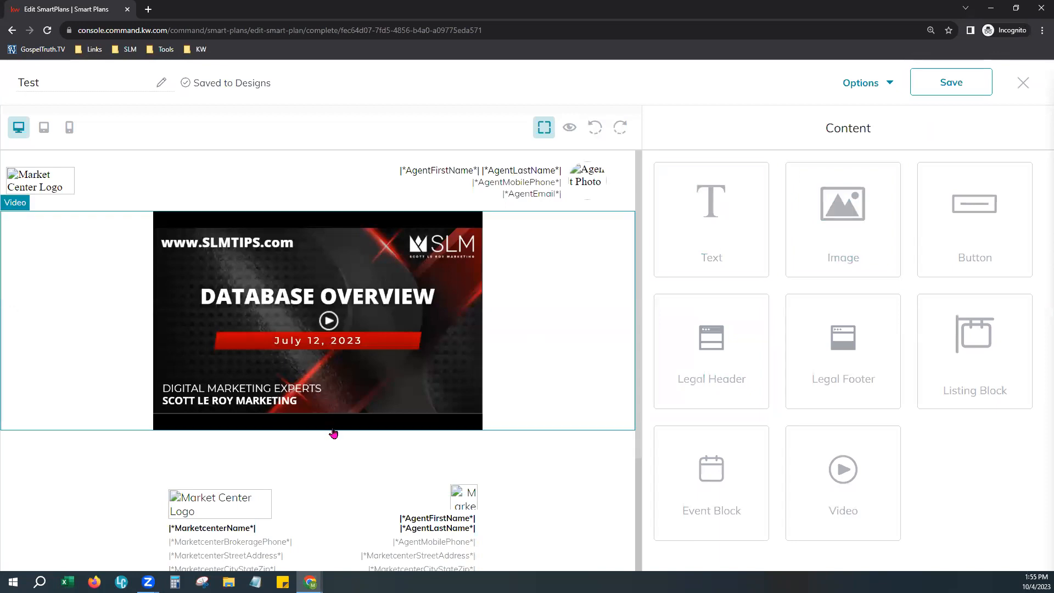
scroll(335, 431, "down", 3)
scroll(337, 428, "up", 3)
left_click_drag(702, 235, 486, 224)
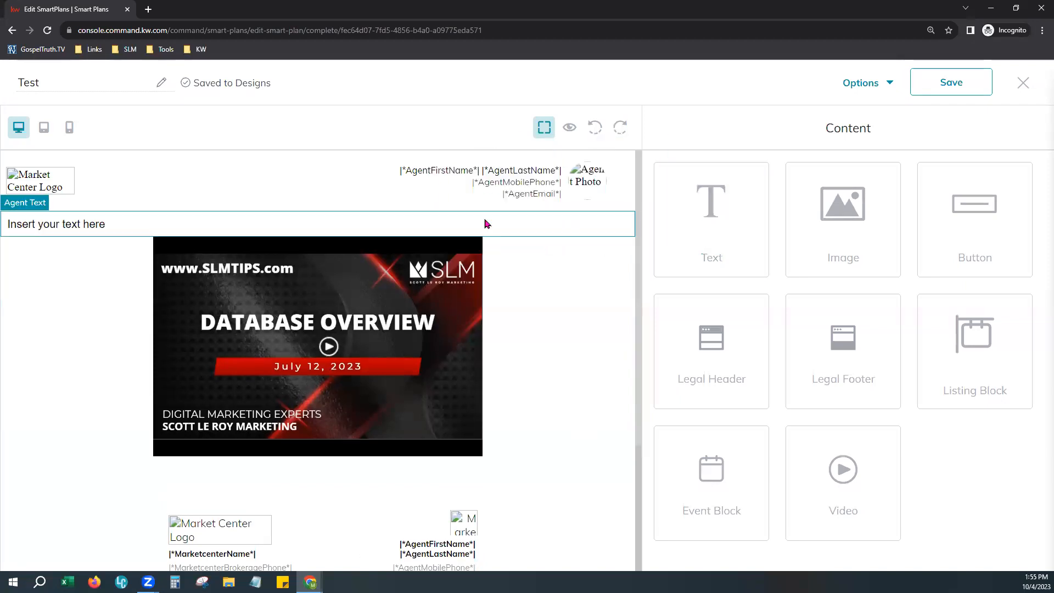
Insert the ContactFirstName merge field at the start of the new text block, removing the AgentFirstName field inserted by mistake.
left_click(91, 226)
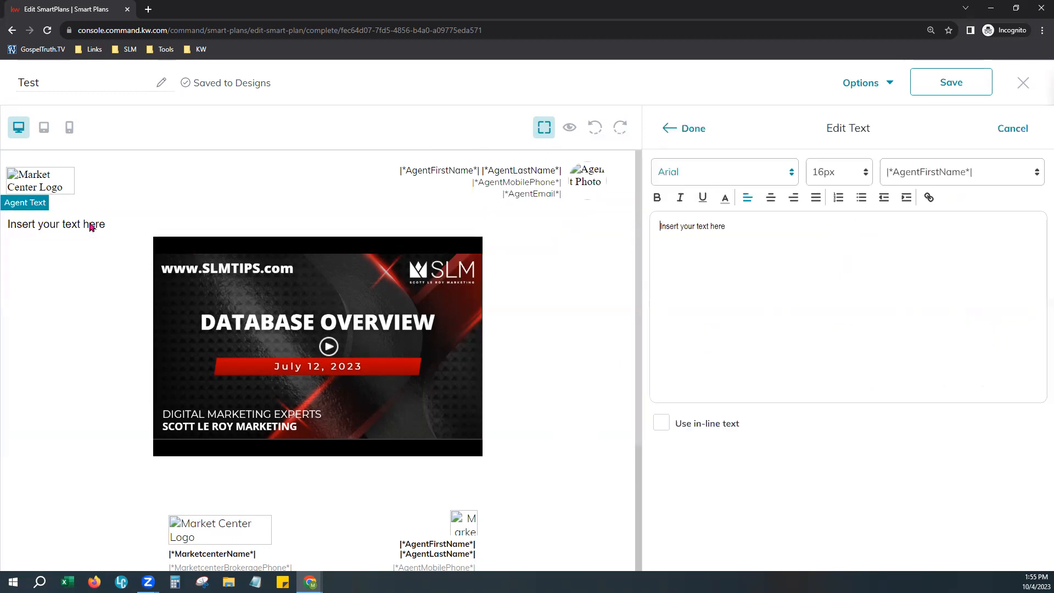
left_click(957, 179)
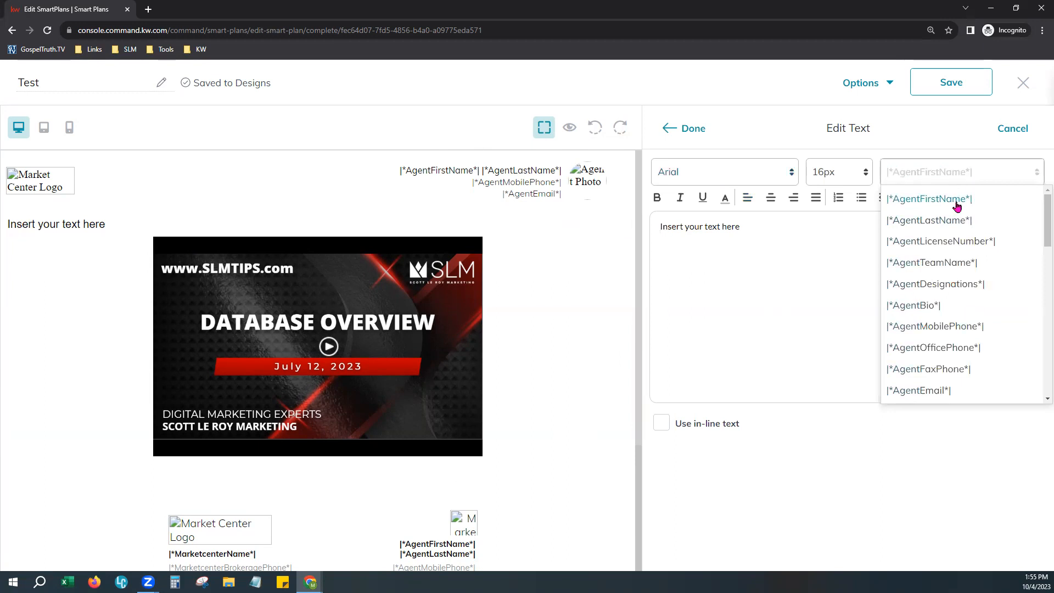
left_click(957, 205)
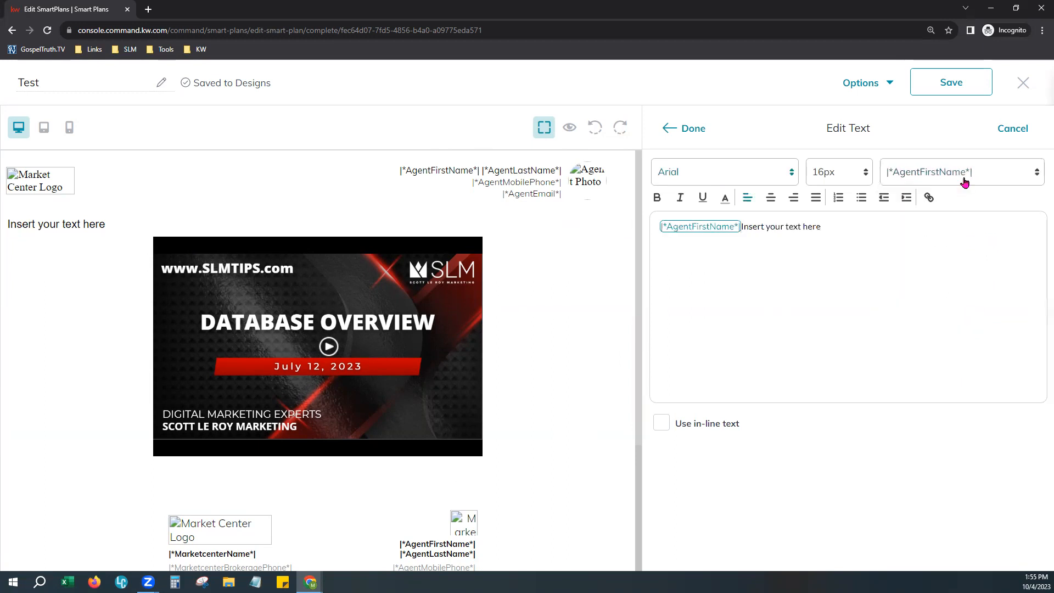
left_click(966, 177)
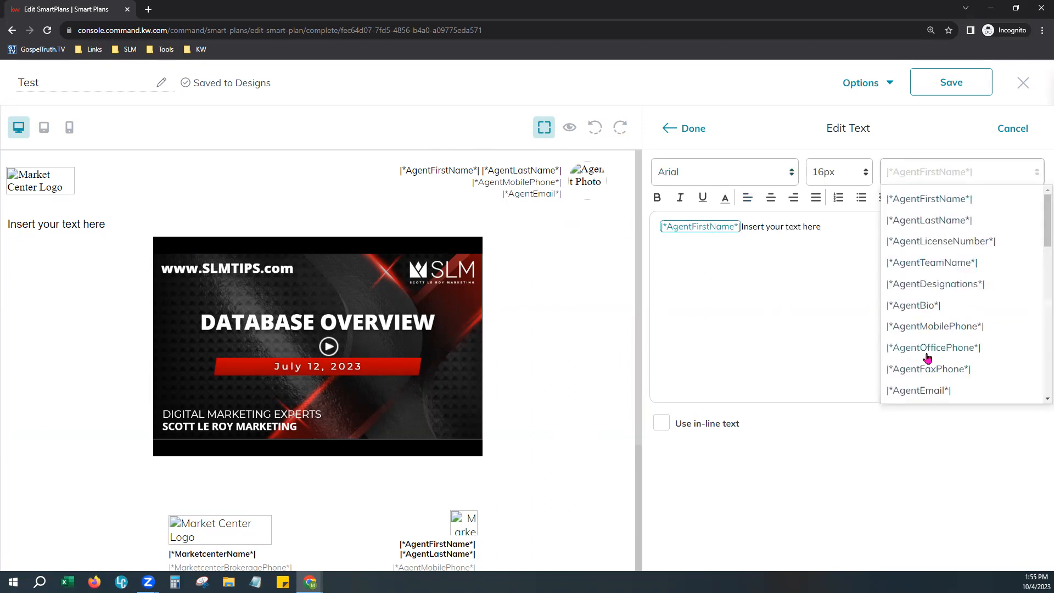
scroll(929, 343, "down", 5)
scroll(937, 350, "down", 5)
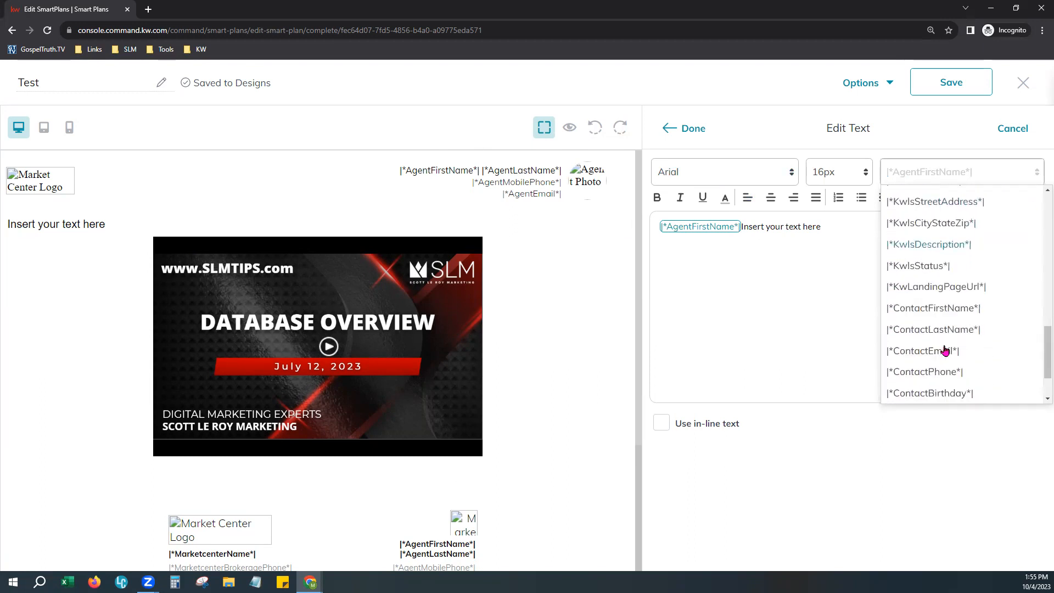
left_click(973, 260)
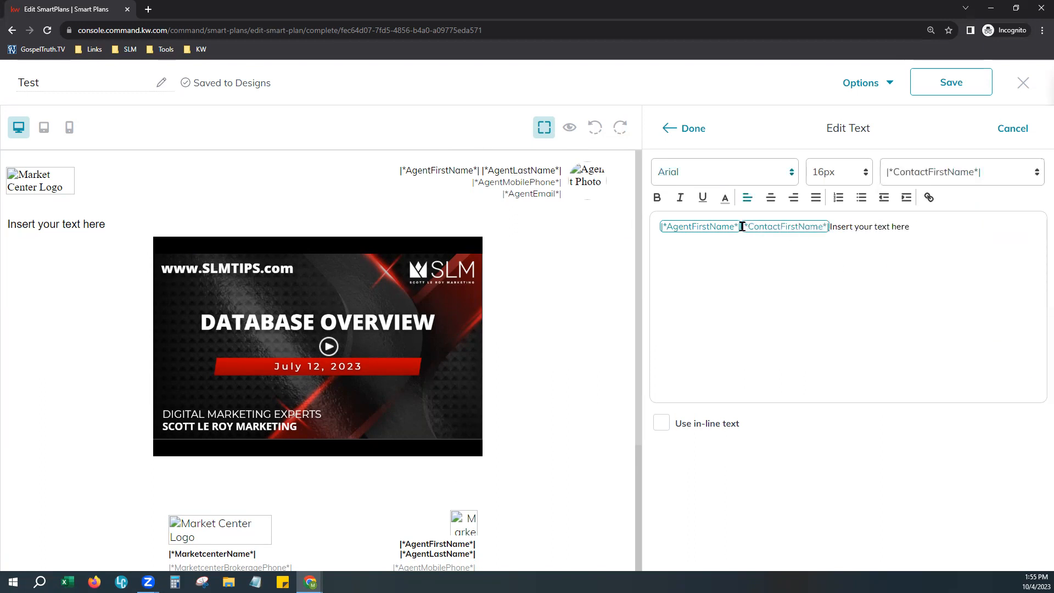
key("BackSpace")
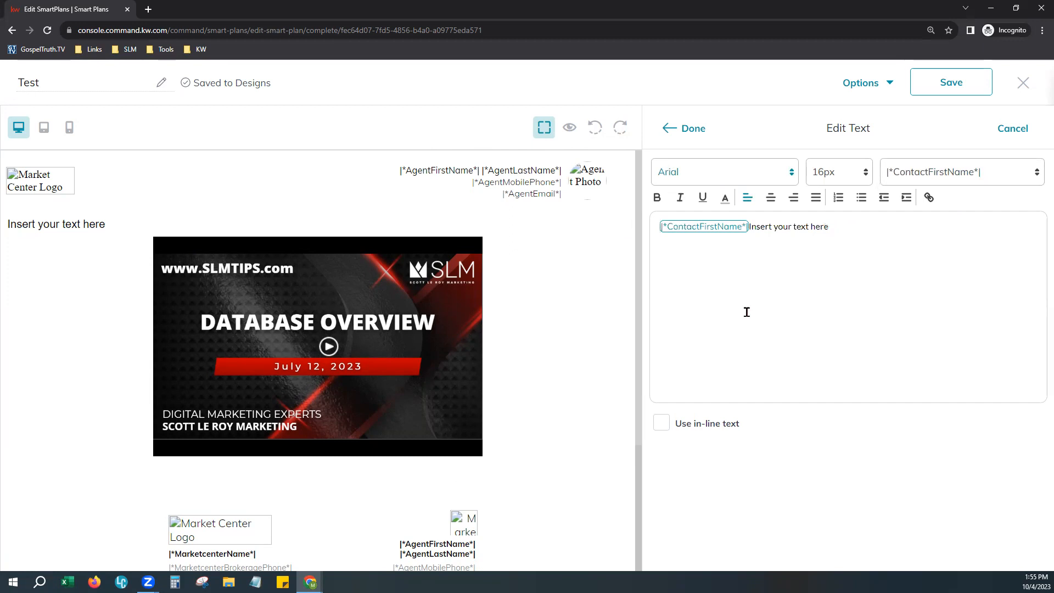
Replace the placeholder text after the merge field with ", here's the new video!".
left_click_drag(829, 227, 750, 227)
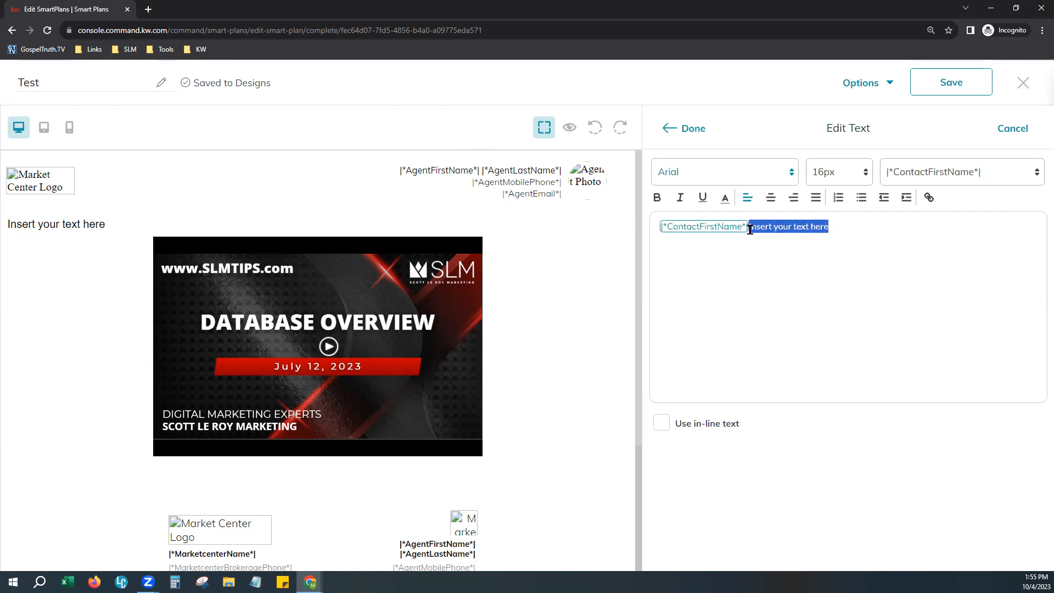
type(",")
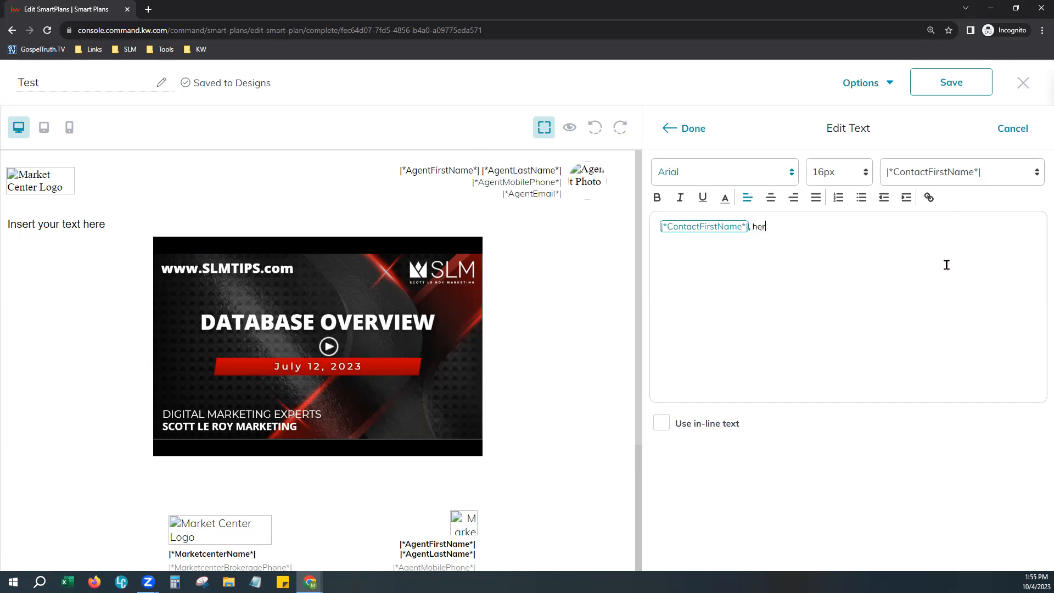
type(" here's the new video!")
Set the font size of the whole greeting line to 22px and finish editing the text block.
left_click_drag(855, 221, 655, 226)
left_click(864, 173)
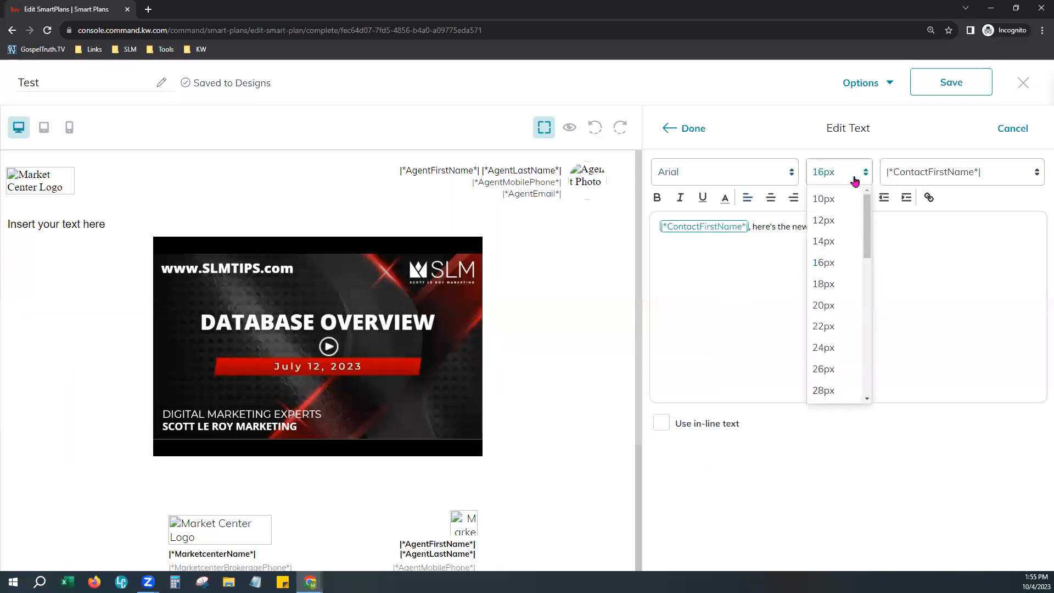
left_click(845, 328)
left_click(846, 302)
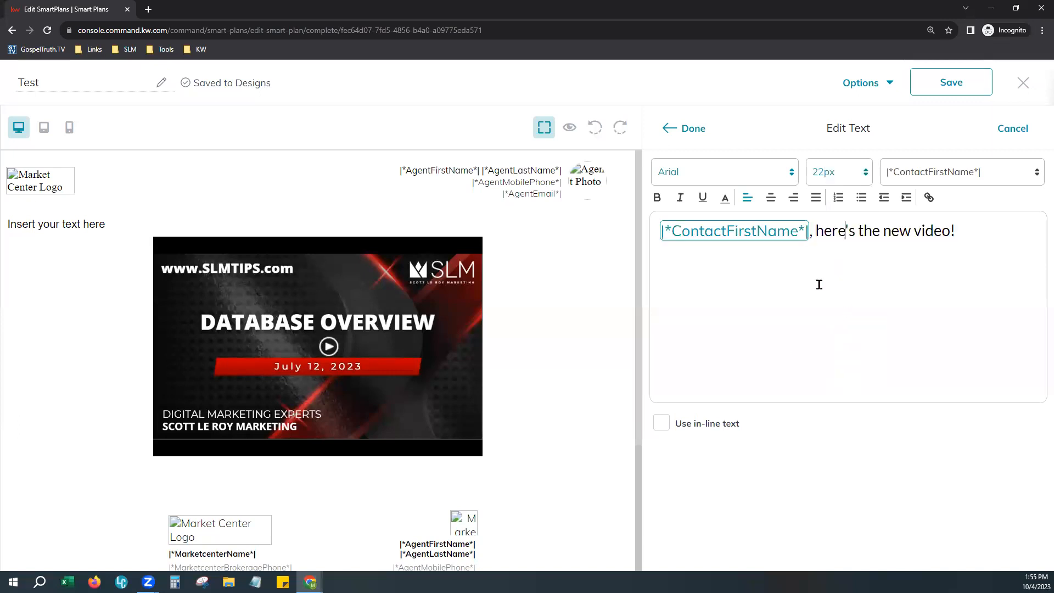
left_click(684, 131)
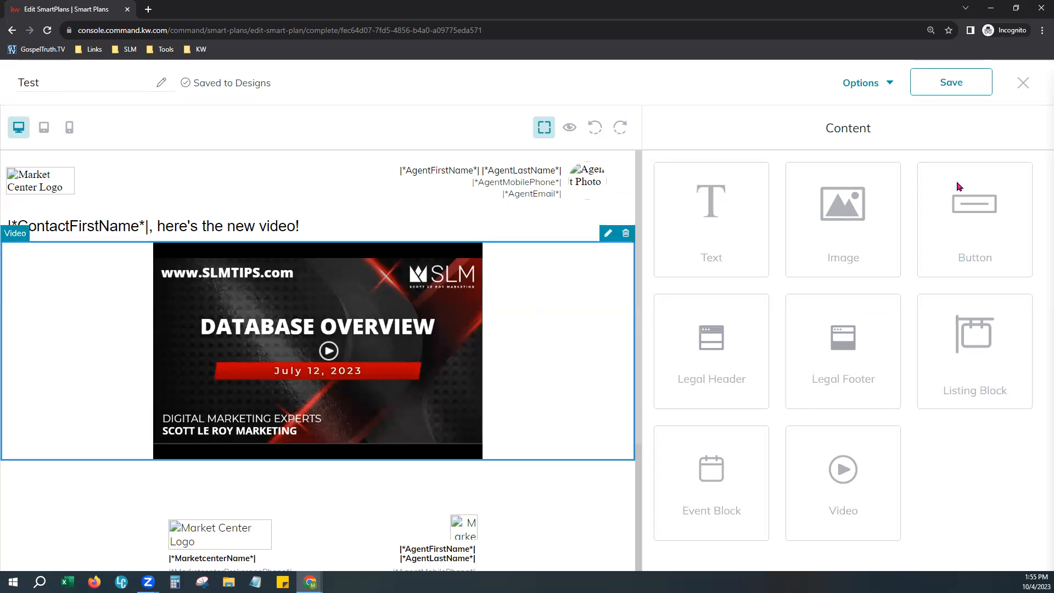
Preview the Test design with a sample contact selected to check the first-name merge field, and close the preview.
left_click(870, 90)
left_click(857, 136)
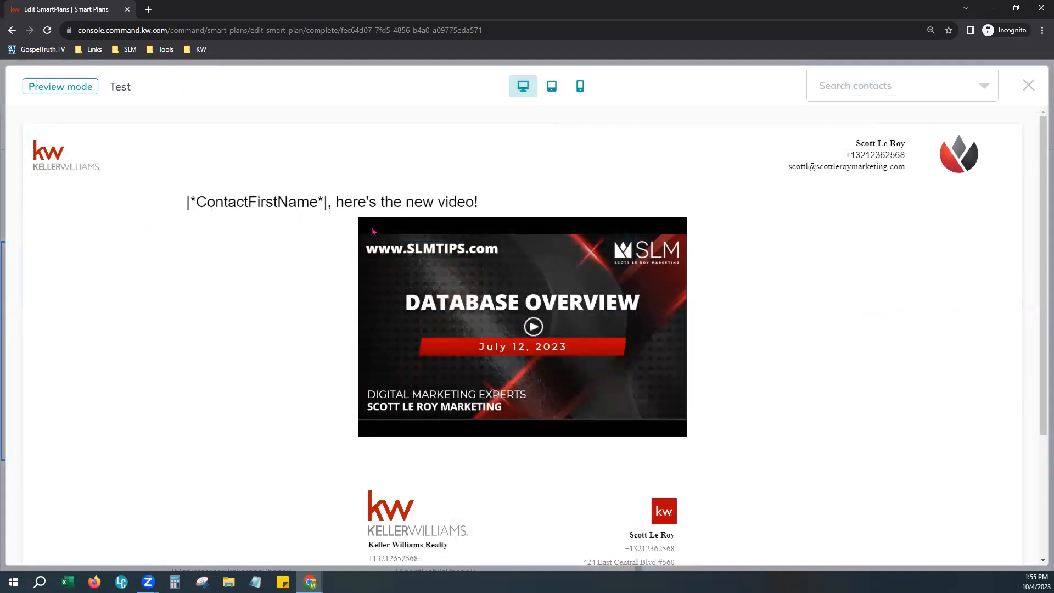
left_click(904, 90)
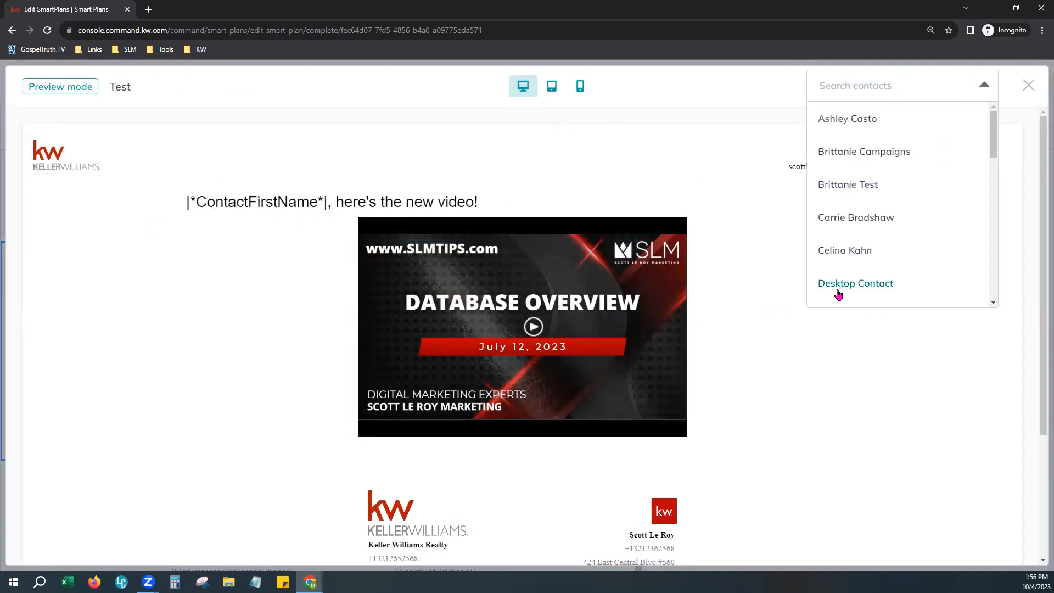
scroll(904, 262, "down", 7)
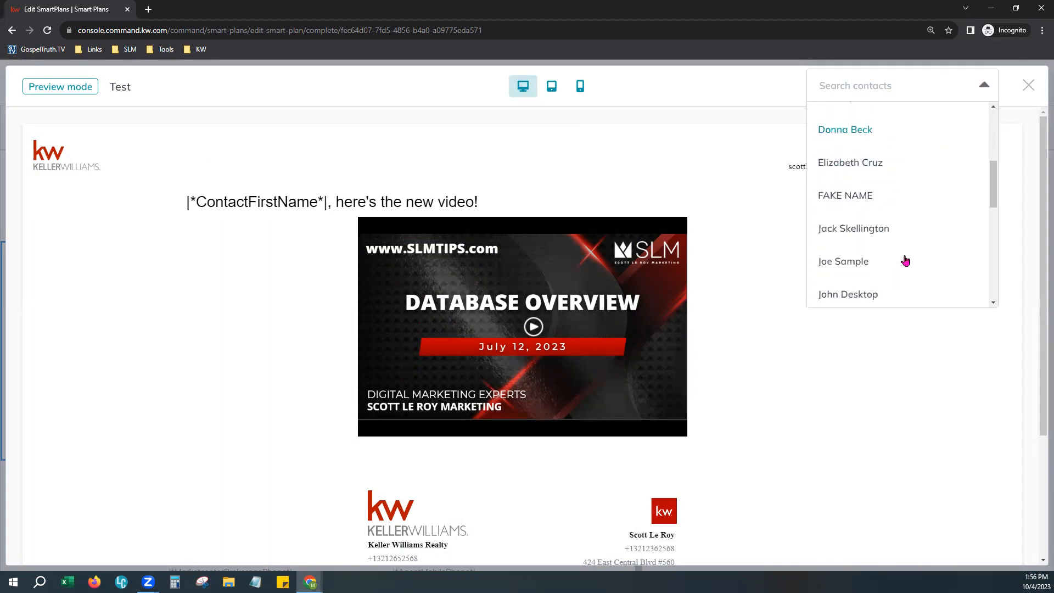
scroll(890, 192, "up", 2)
left_click(888, 219)
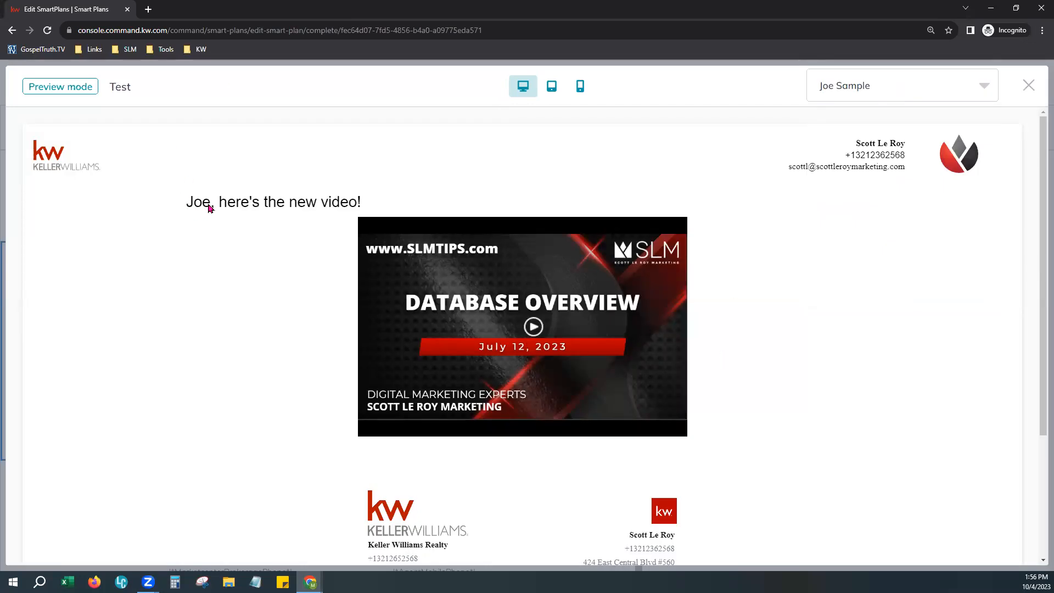
left_click(1029, 86)
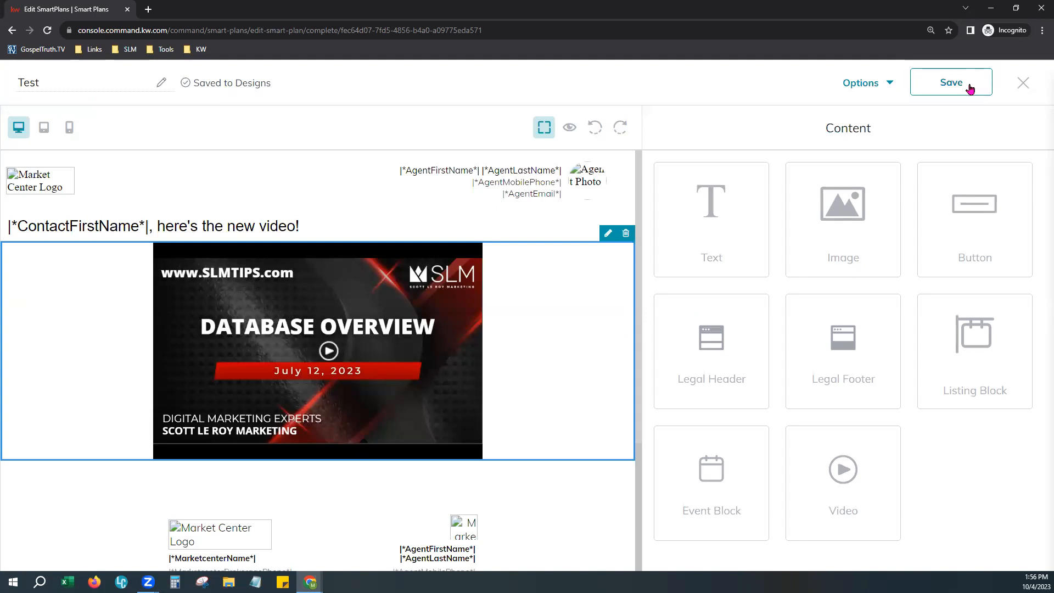
Leave the design editor and review the actions available for the Test design in the Send Email step without choosing any.
left_click(1023, 83)
left_click(401, 369)
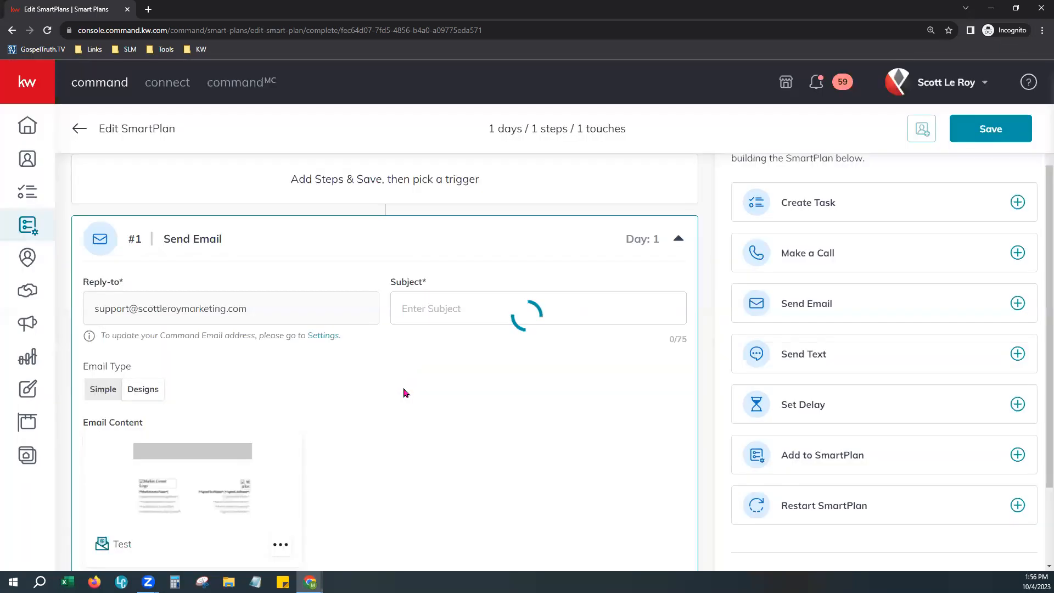
scroll(499, 381, "down", 2)
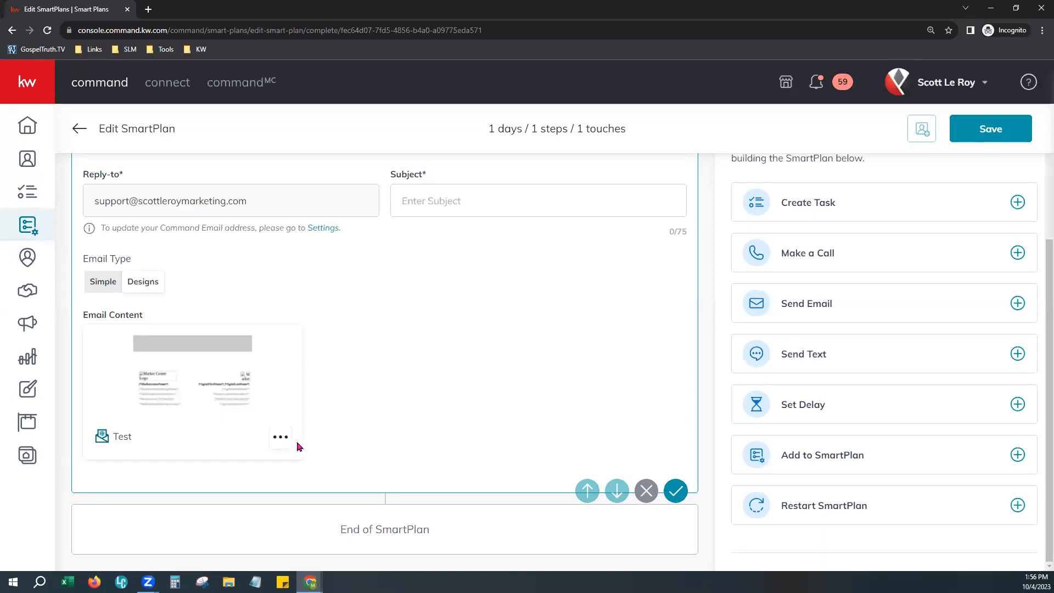
left_click(282, 438)
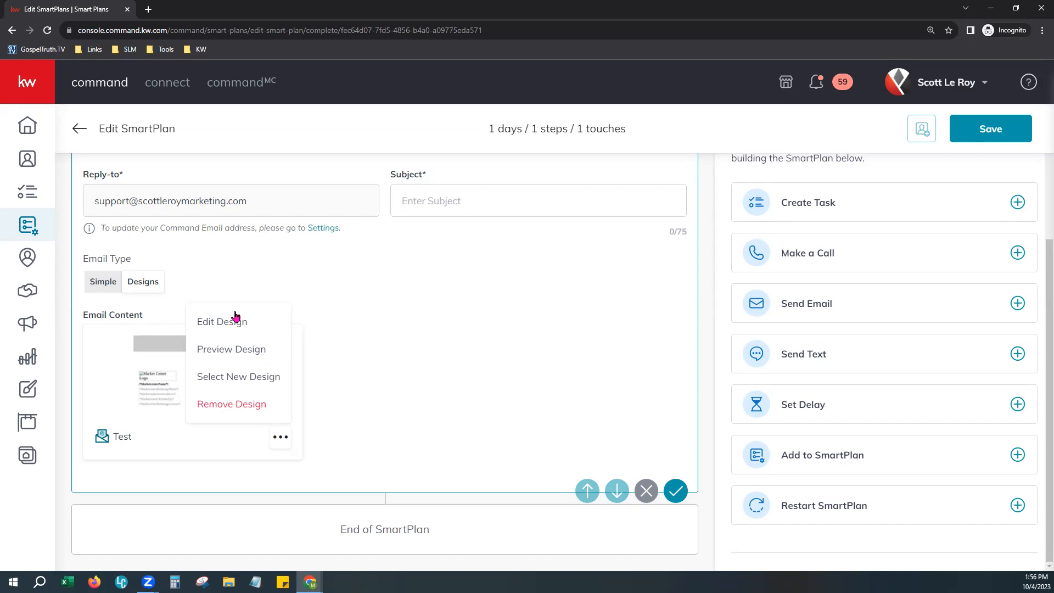
left_click(350, 384)
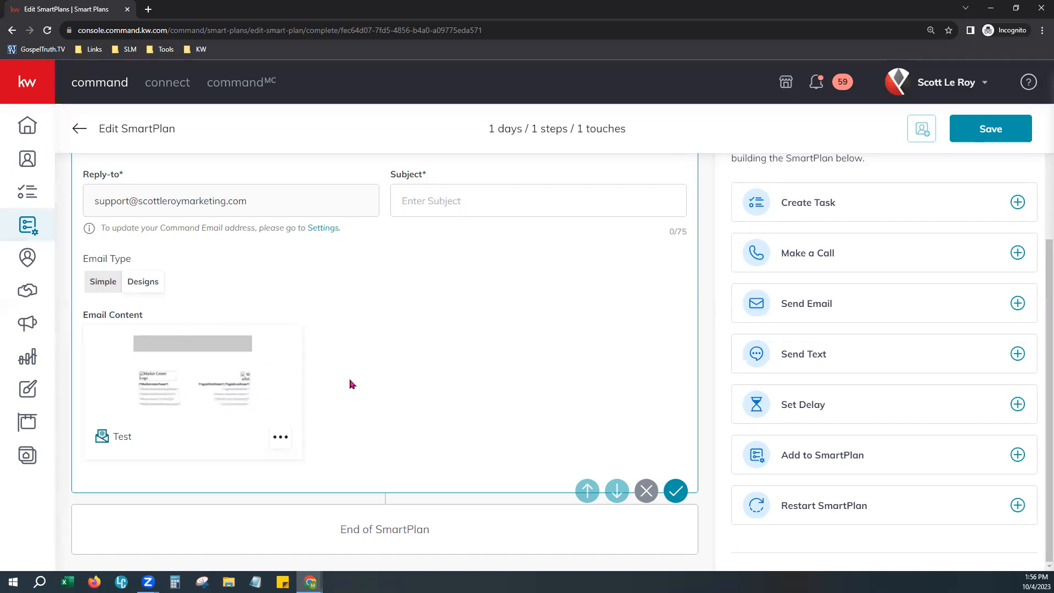
Leave the new SmartPlan and discard its unsaved changes.
scroll(387, 401, "up", 3)
scroll(430, 477, "down", 1)
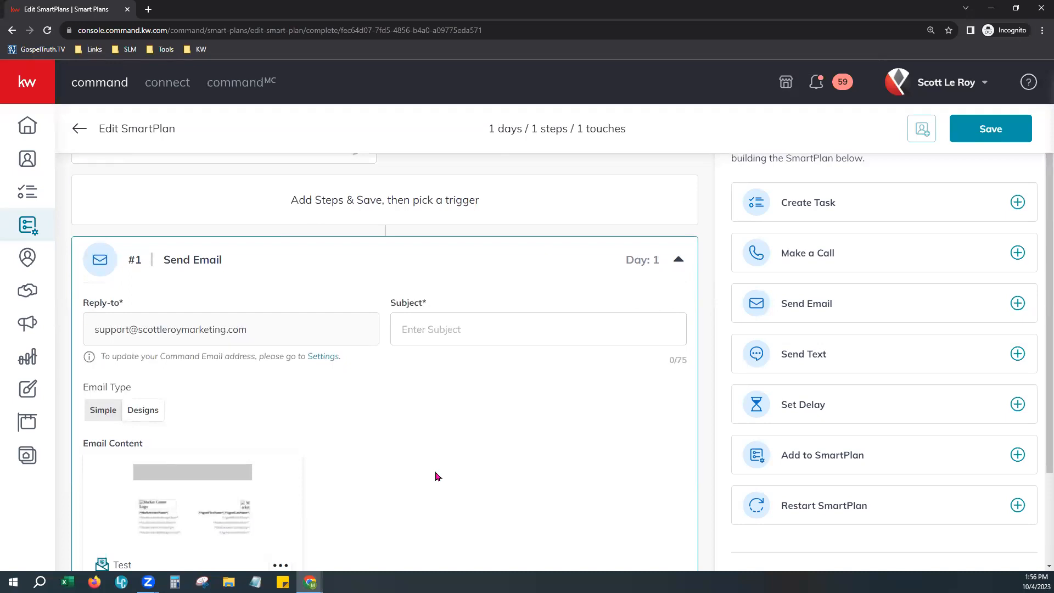
left_click(80, 130)
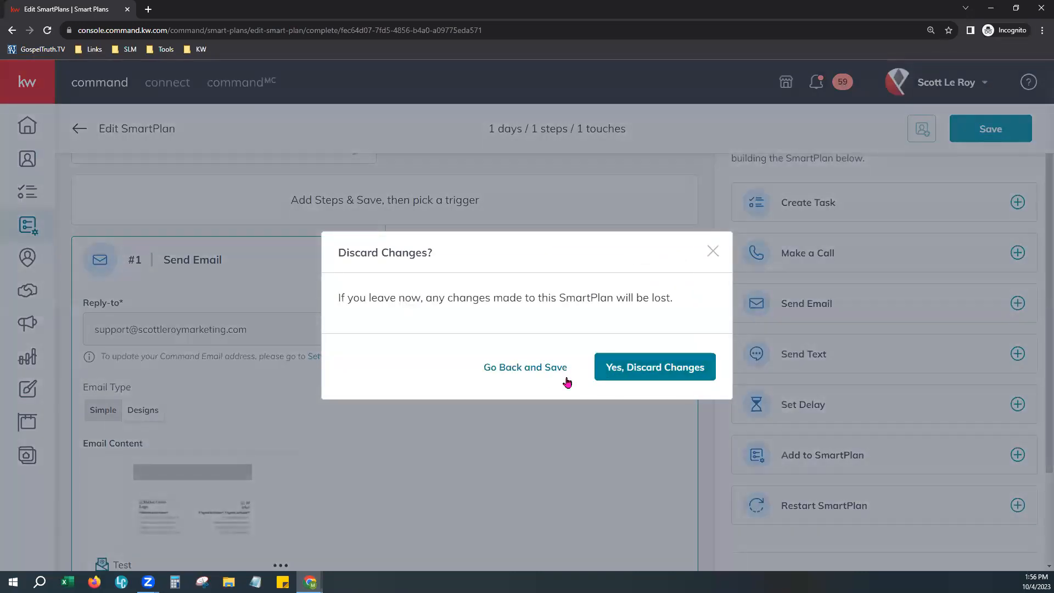
left_click(612, 365)
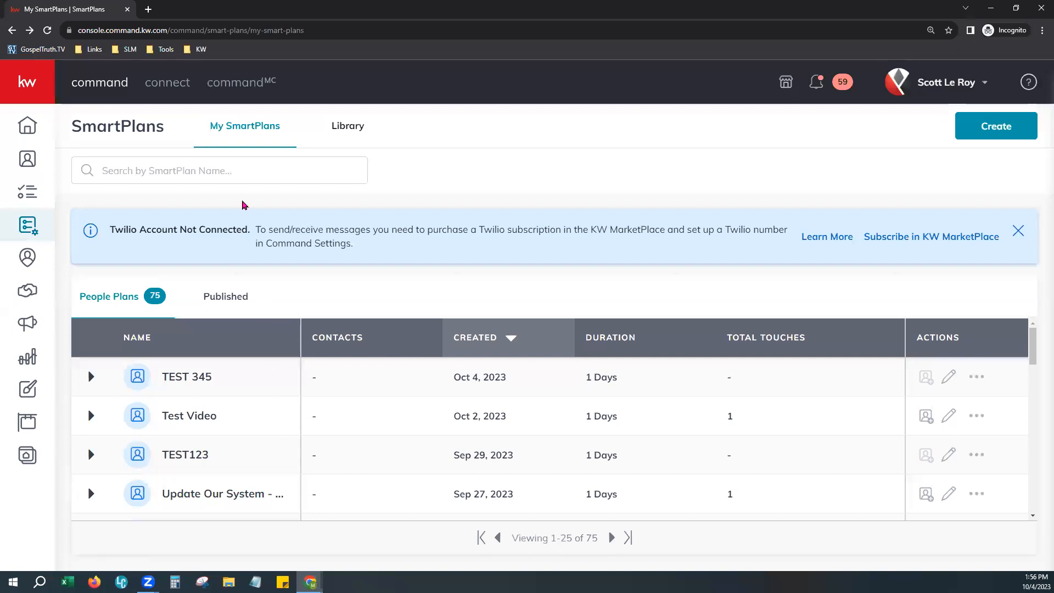
Search My SmartPlans for "monthly", open My Monthly Call Plan to review its editable steps, and return to the plan list.
left_click(232, 173)
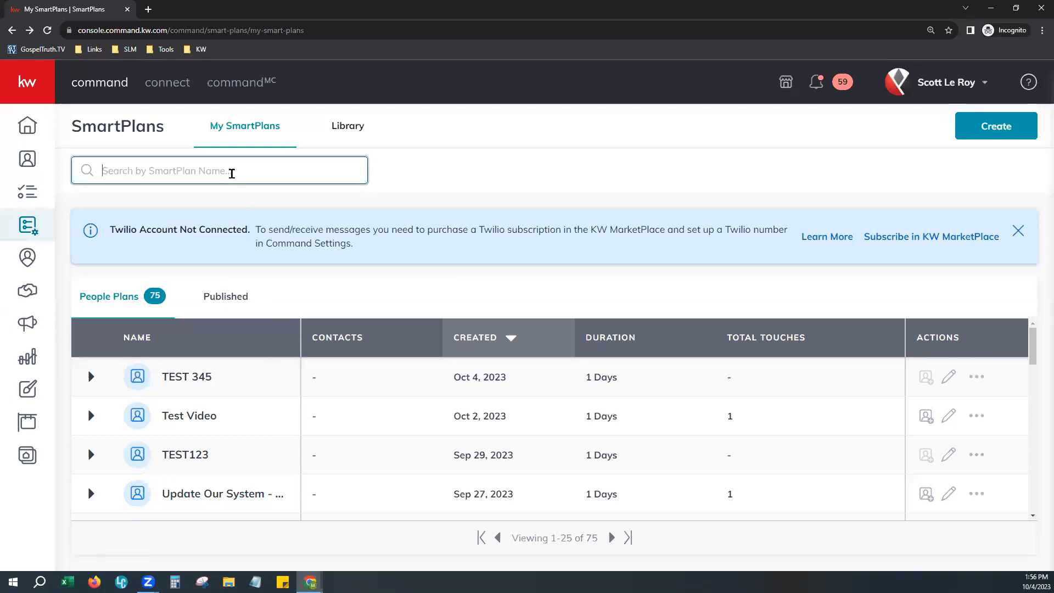
type("monthly")
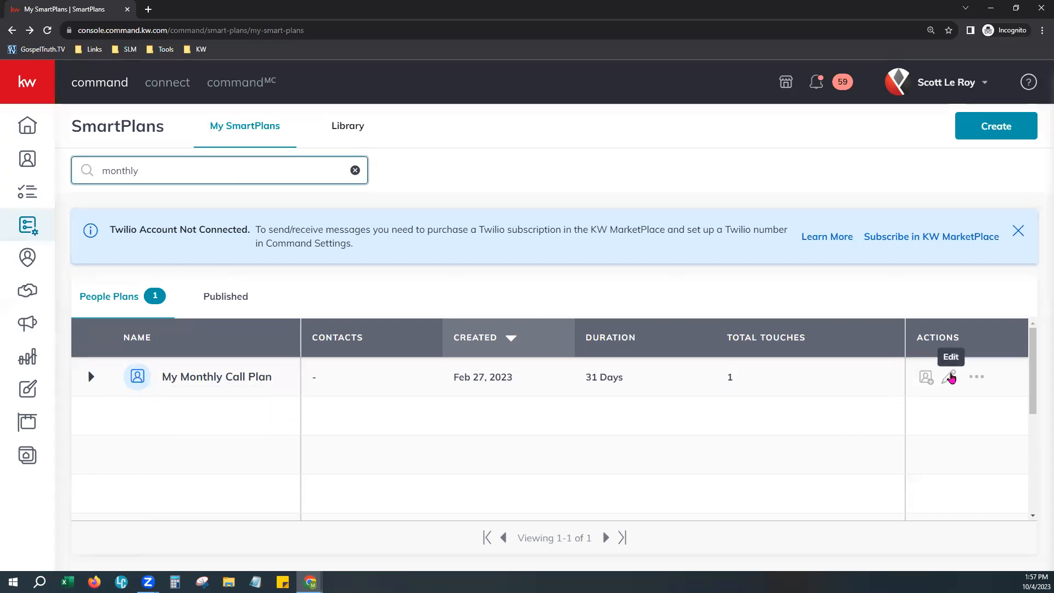
left_click(951, 378)
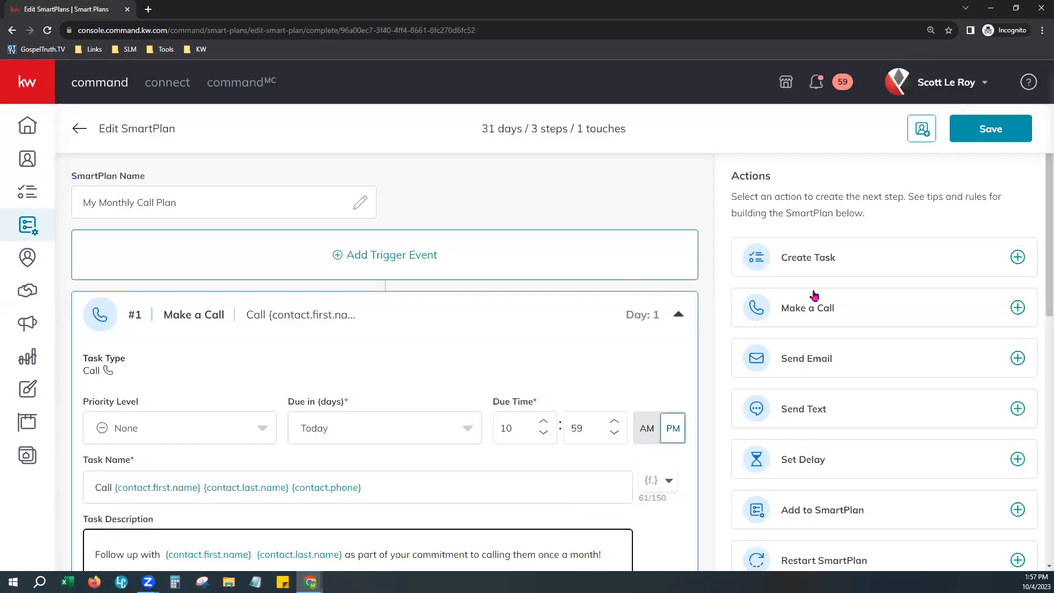
scroll(831, 251, "down", 3)
scroll(907, 346, "up", 3)
left_click(73, 141)
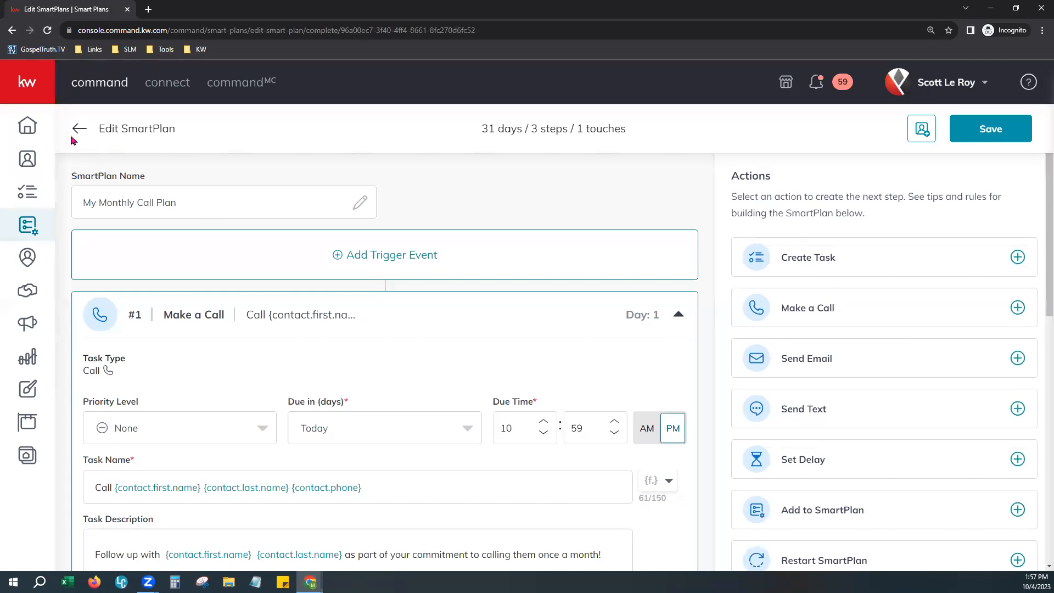
left_click(79, 129)
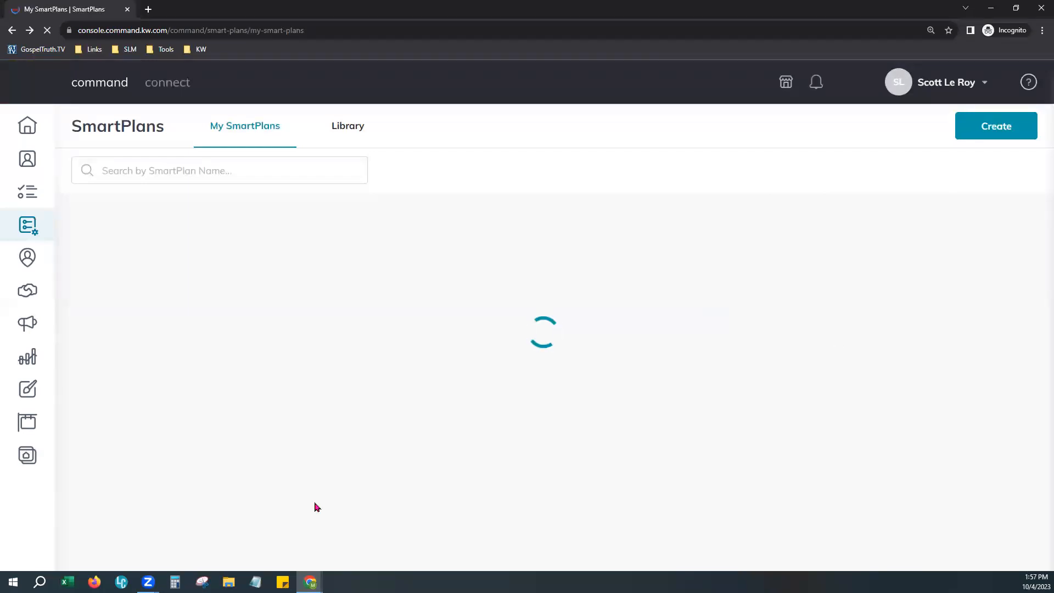
Search My SmartPlans for "birthday", open the My Birthday plan and examine its notice about Keller Williams Managed plan editing limits.
left_click(214, 175)
type("birthday")
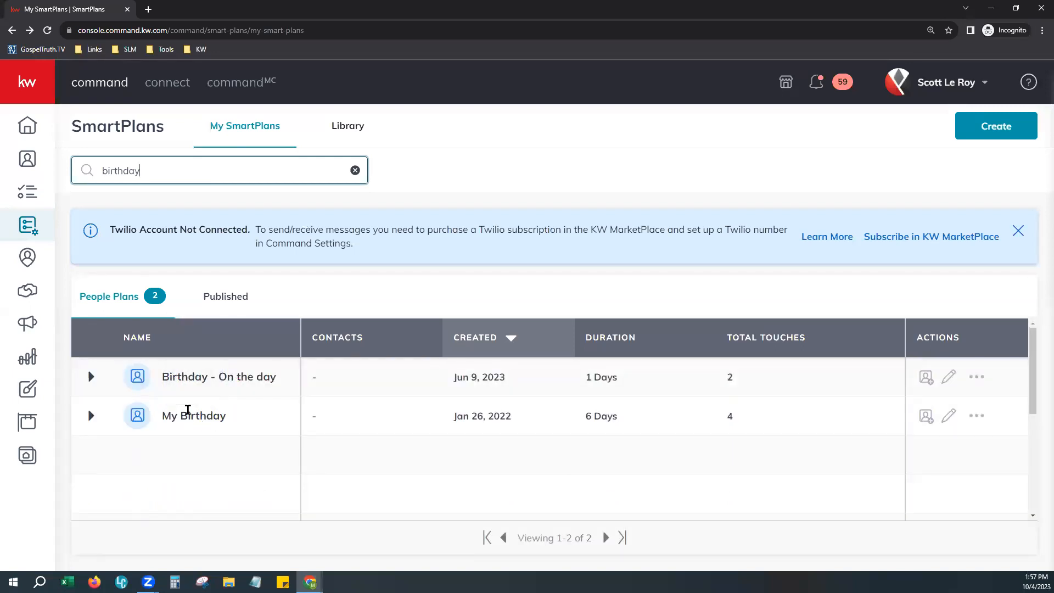
left_click(949, 417)
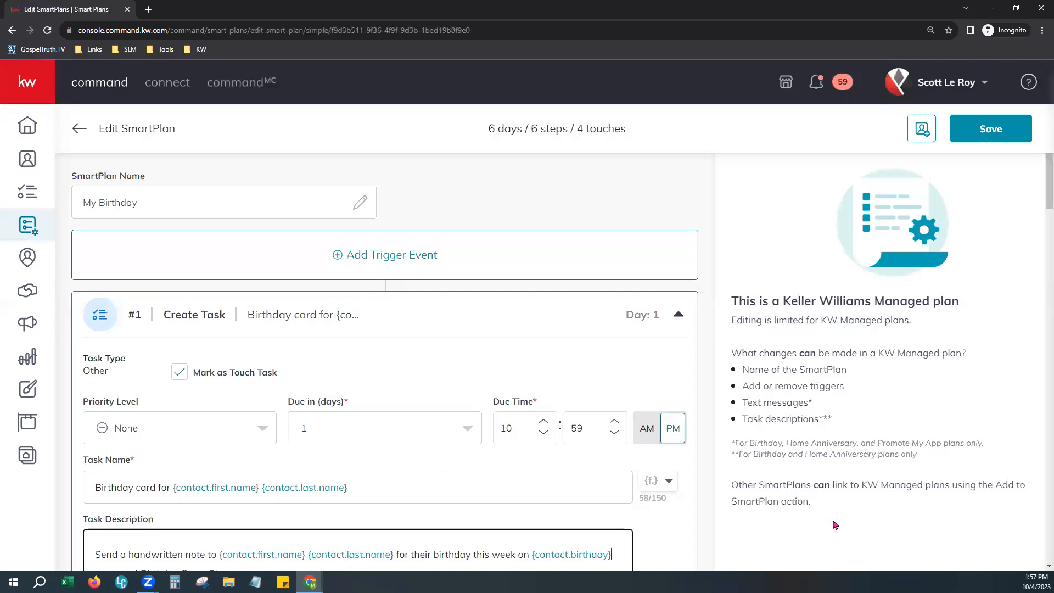
left_click_drag(731, 301, 969, 306)
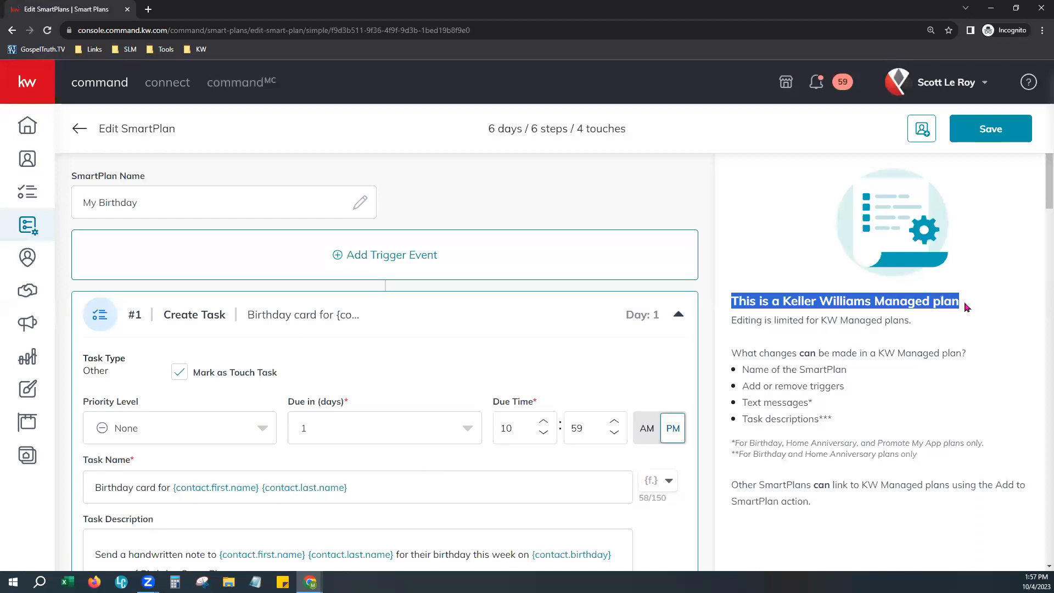
Review the changes permitted in the KW Managed My Birthday plan and its footnotes, and return to the SmartPlans list.
left_click(941, 403)
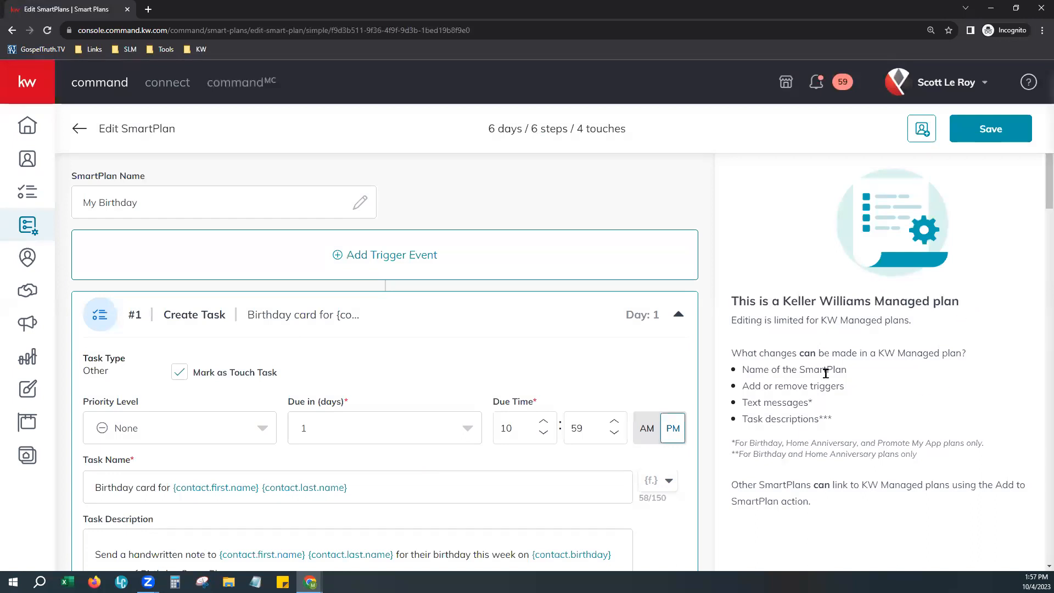
left_click_drag(745, 368, 828, 435)
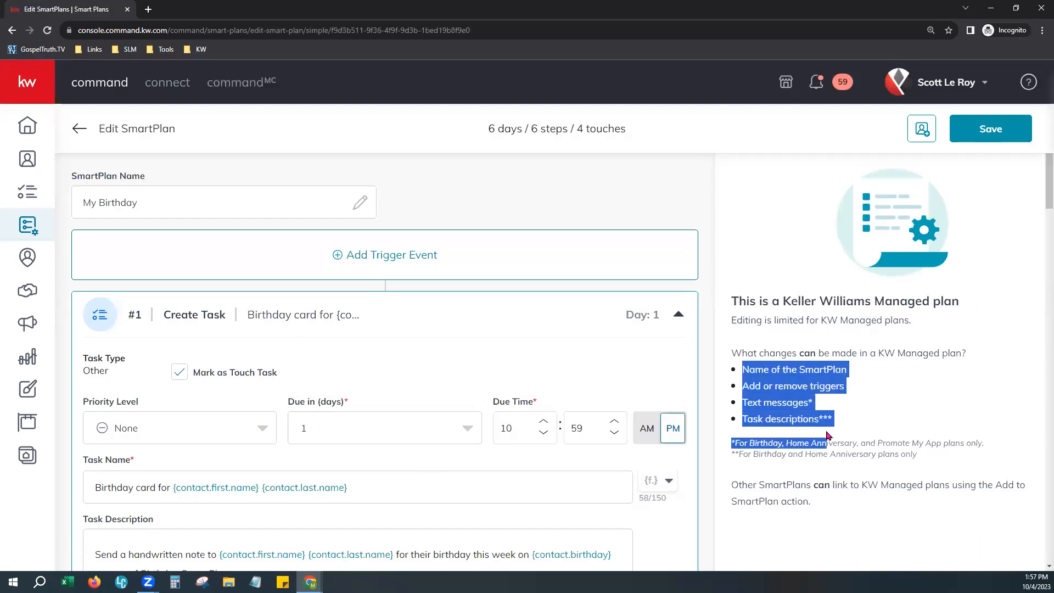
left_click(979, 516)
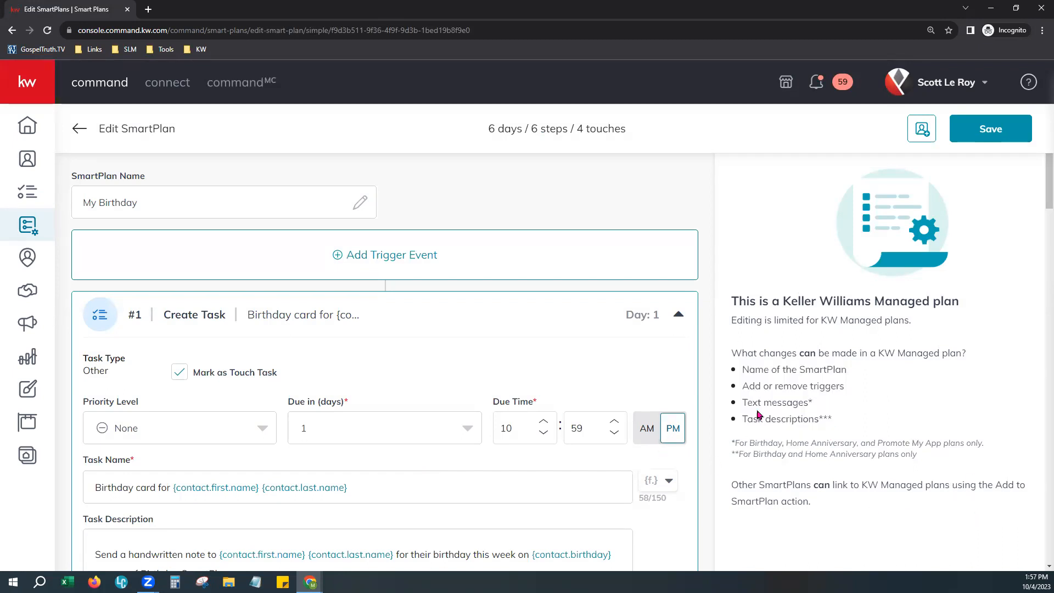
left_click_drag(737, 443, 960, 471)
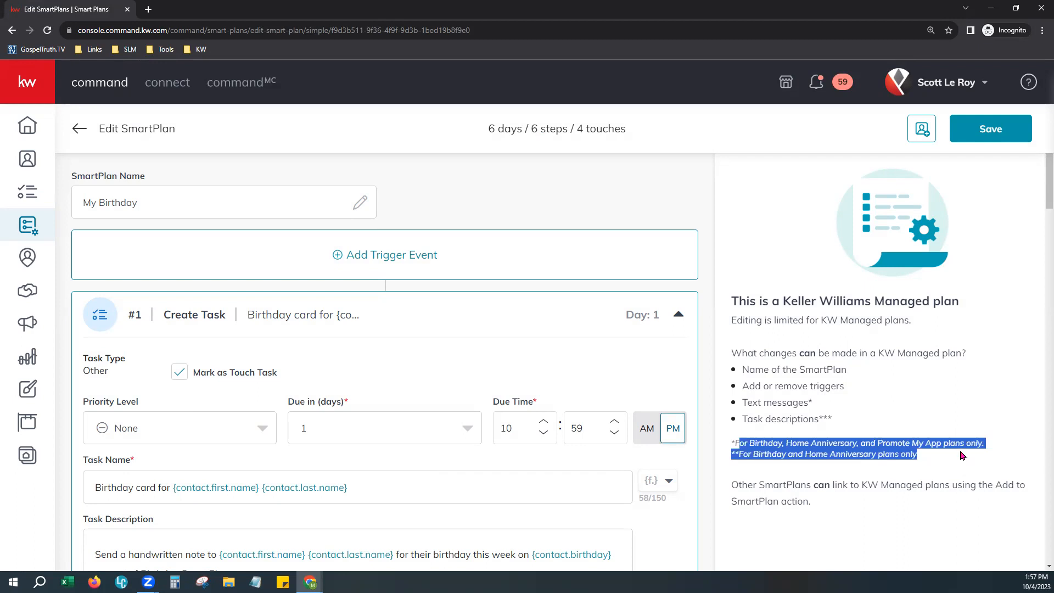
left_click(978, 396)
left_click(79, 129)
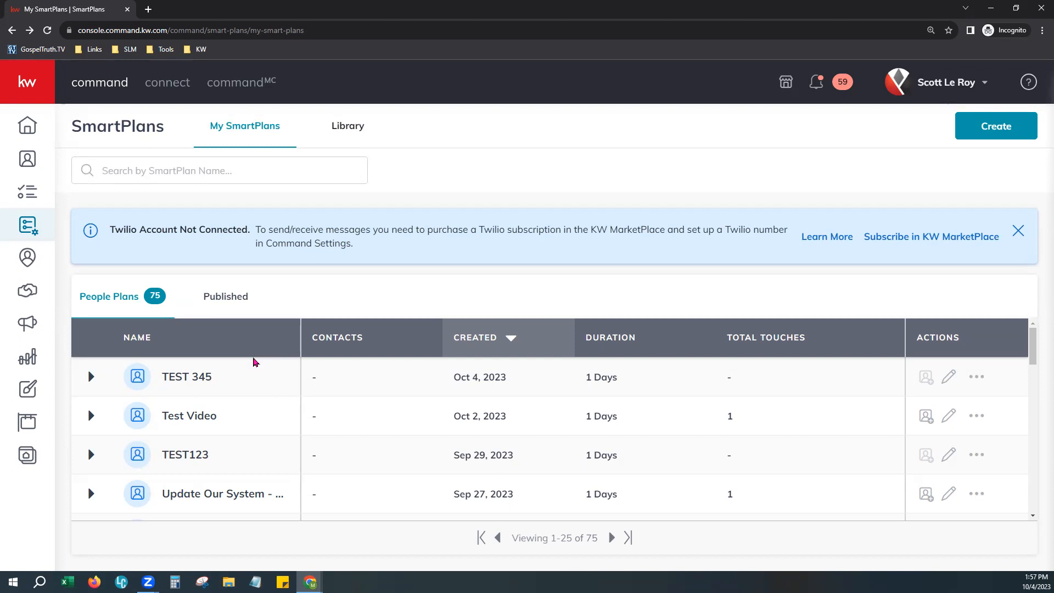
Open the Contacts list and set it to show 500 contacts per page.
left_click(28, 157)
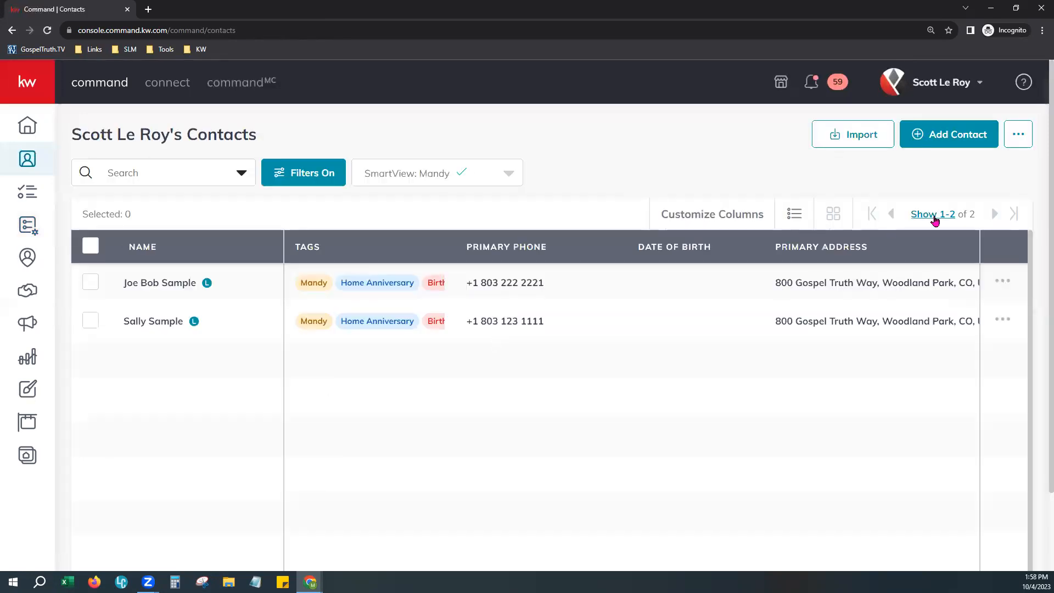
left_click(935, 219)
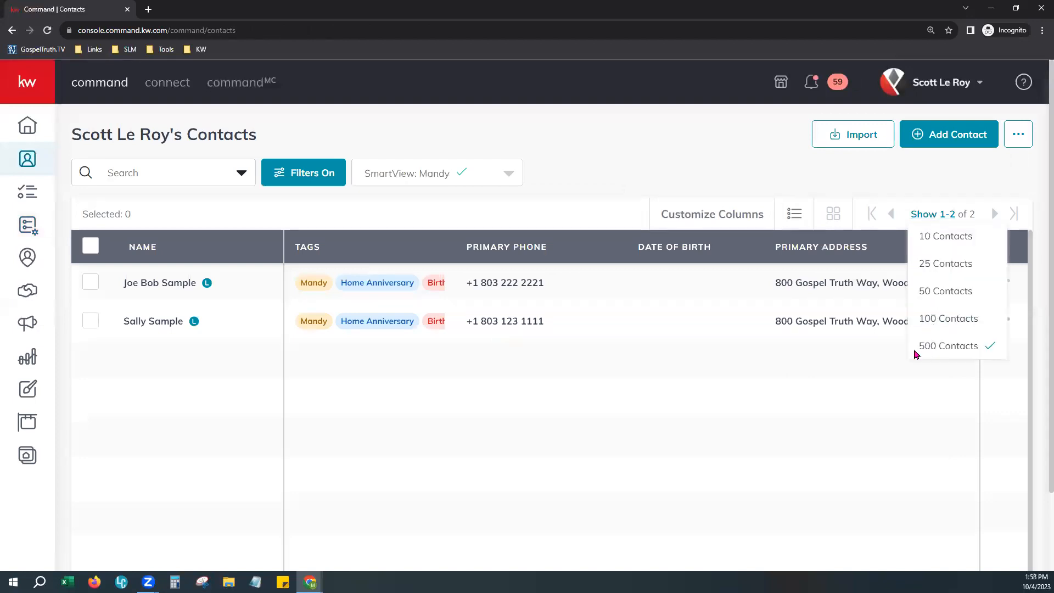
left_click(934, 353)
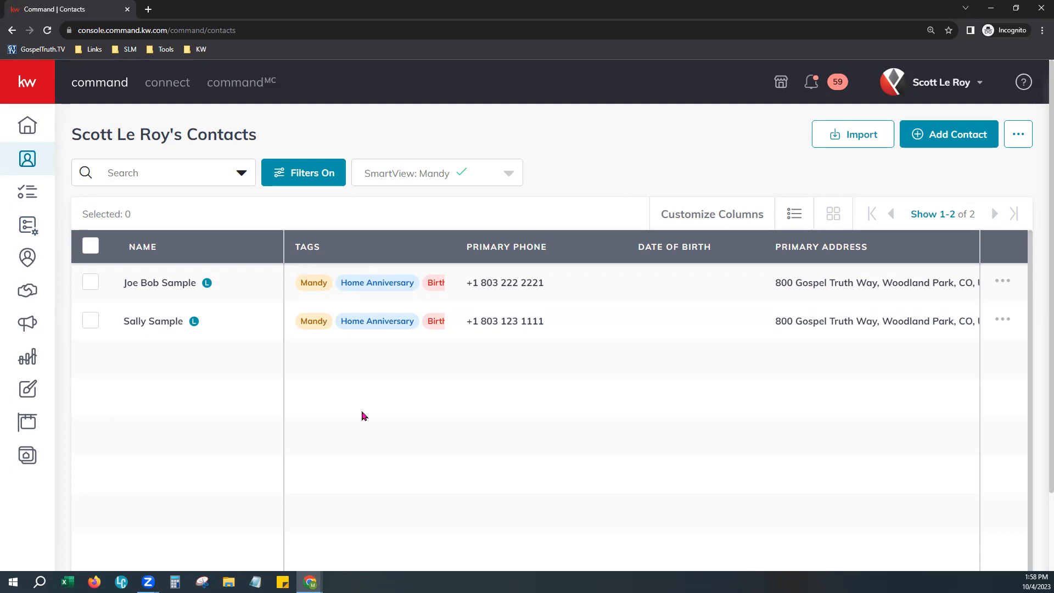
Select all listed contacts and begin adding them in bulk to the TEST 345 SmartPlan.
left_click(90, 248)
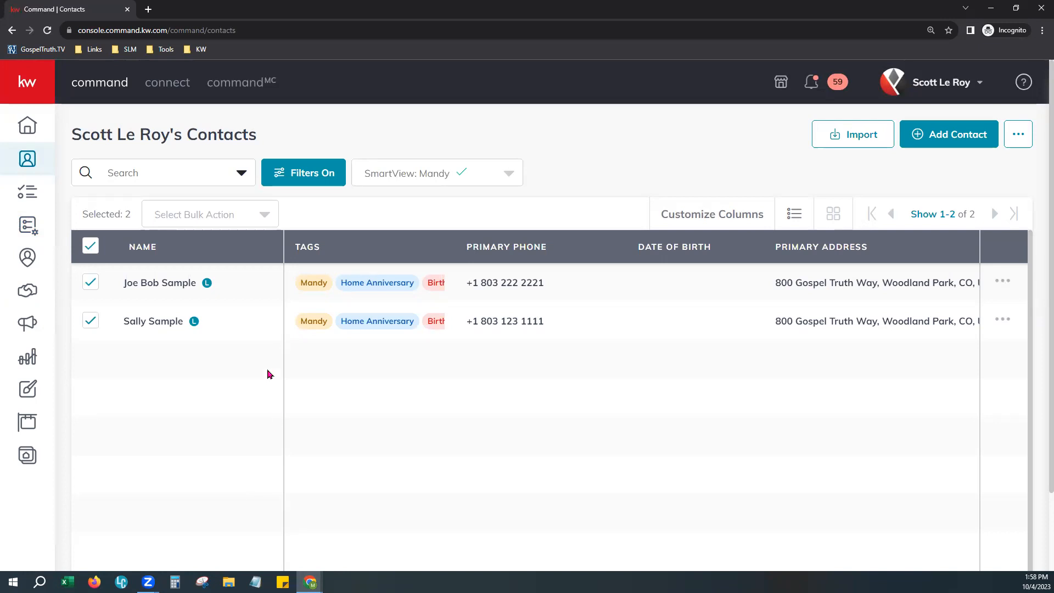
left_click(233, 219)
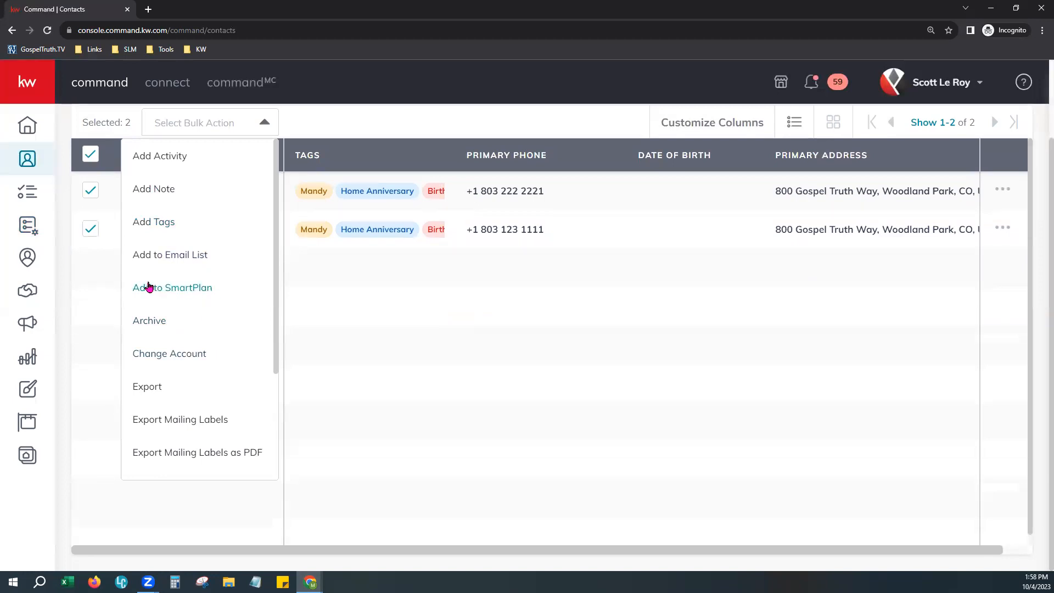
left_click(170, 288)
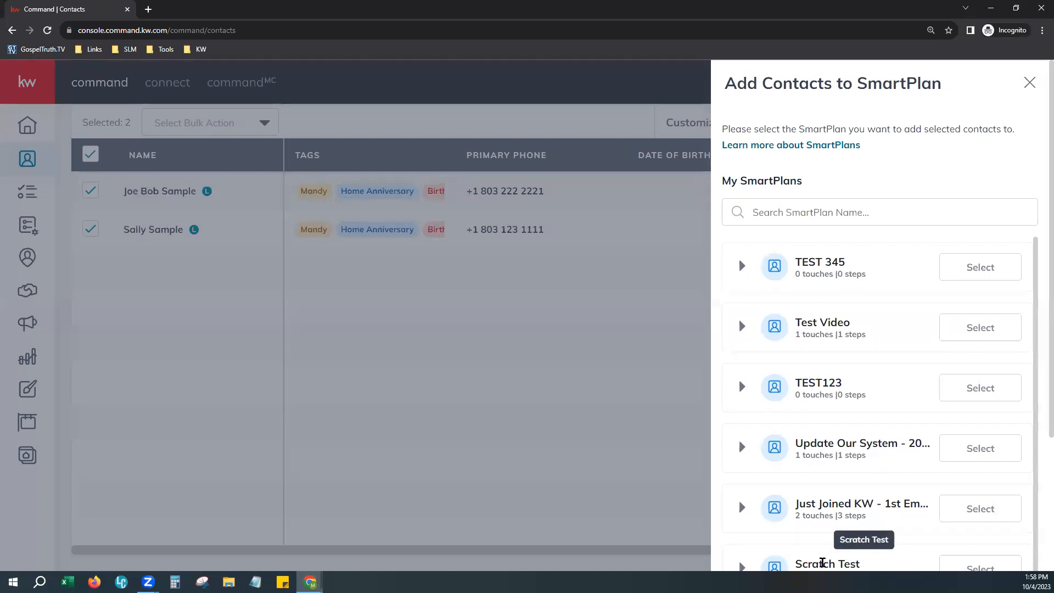
left_click(989, 278)
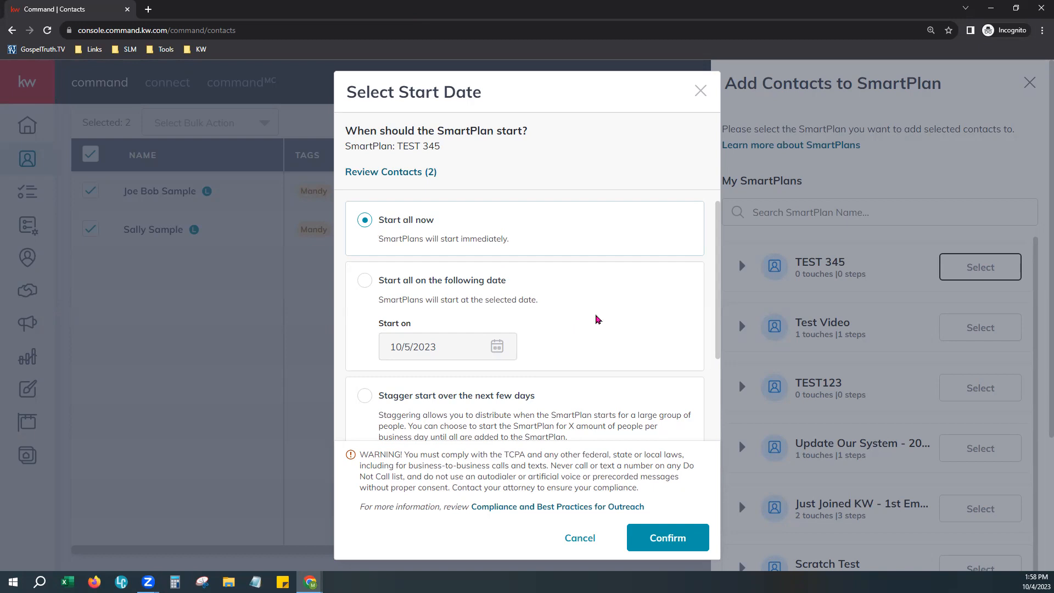
Try the following-date and staggered start options, raise the maximum contacts per day, and return to Contacts without adding anyone to the SmartPlan.
scroll(598, 320, "down", 1)
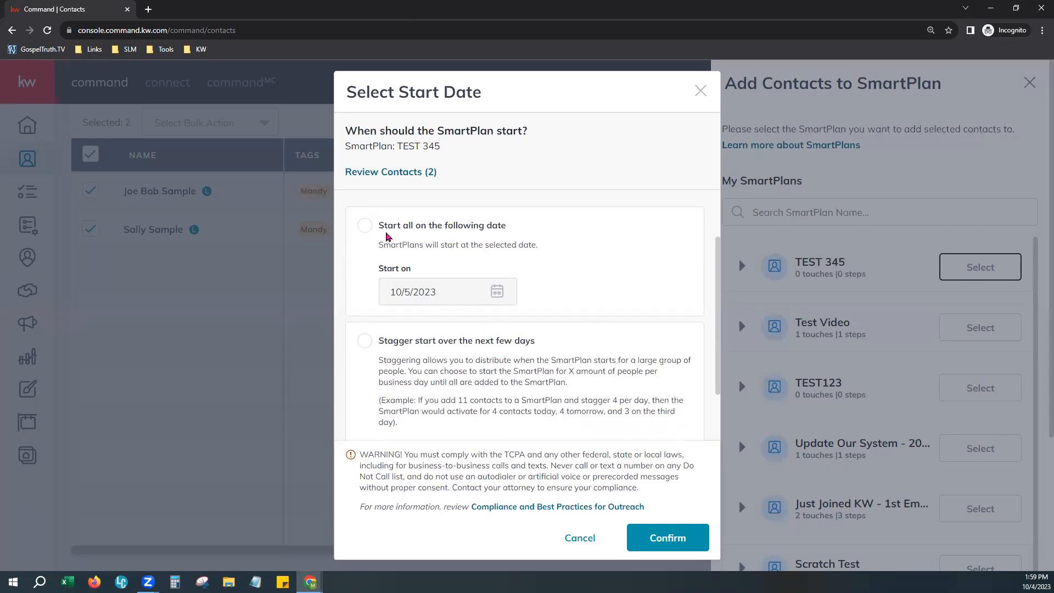
left_click(367, 231)
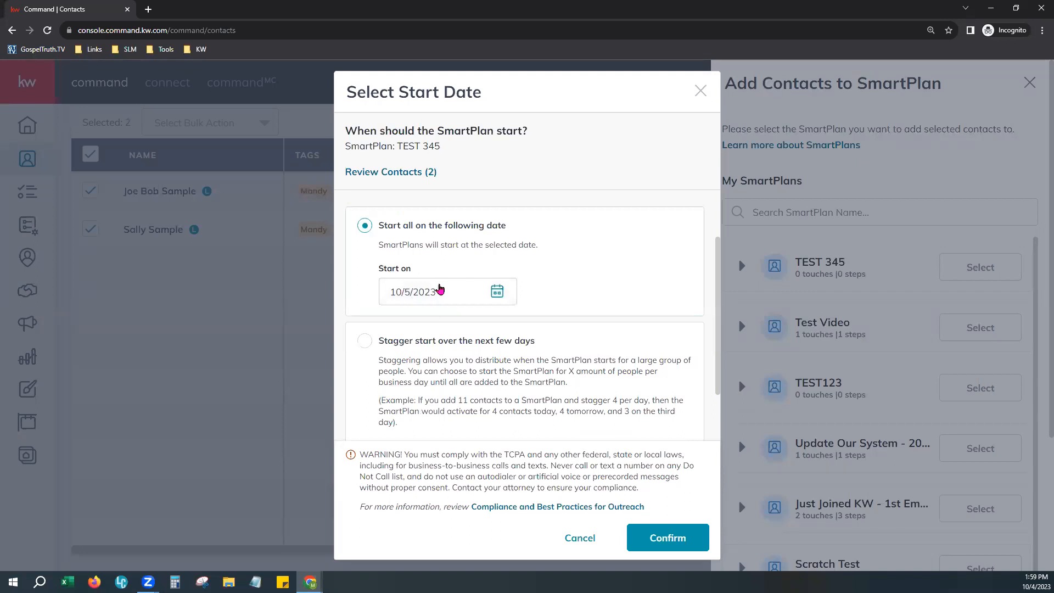
left_click(364, 345)
scroll(612, 364, "down", 2)
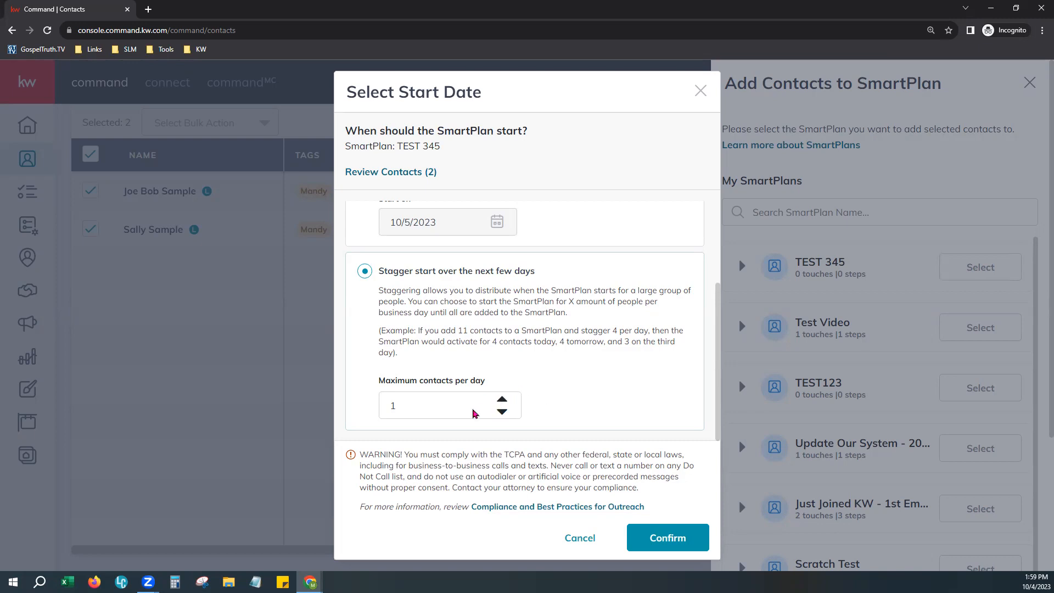
left_click(502, 399)
left_click(700, 91)
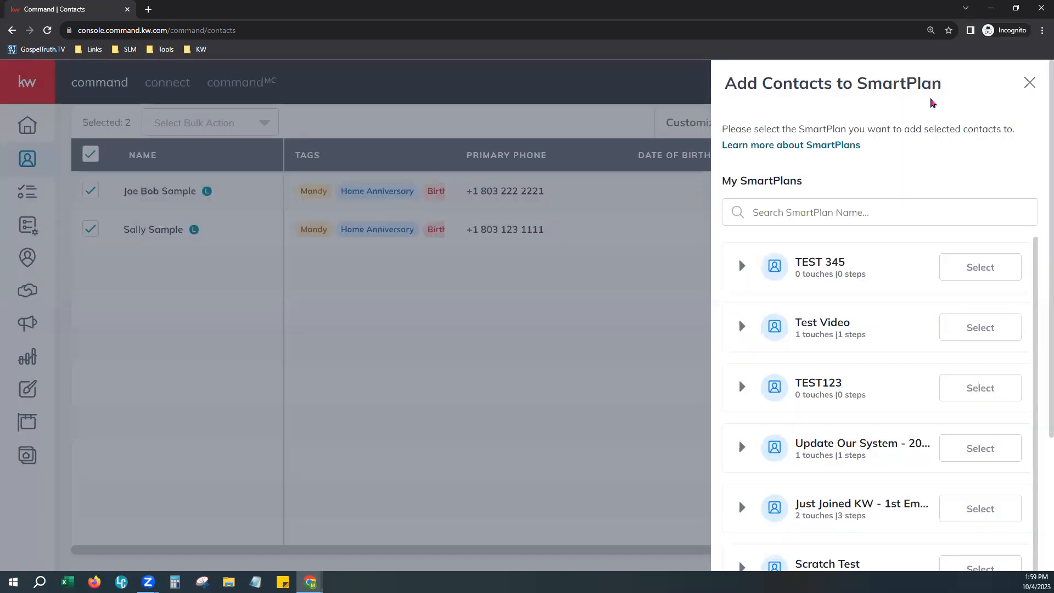
left_click(1032, 87)
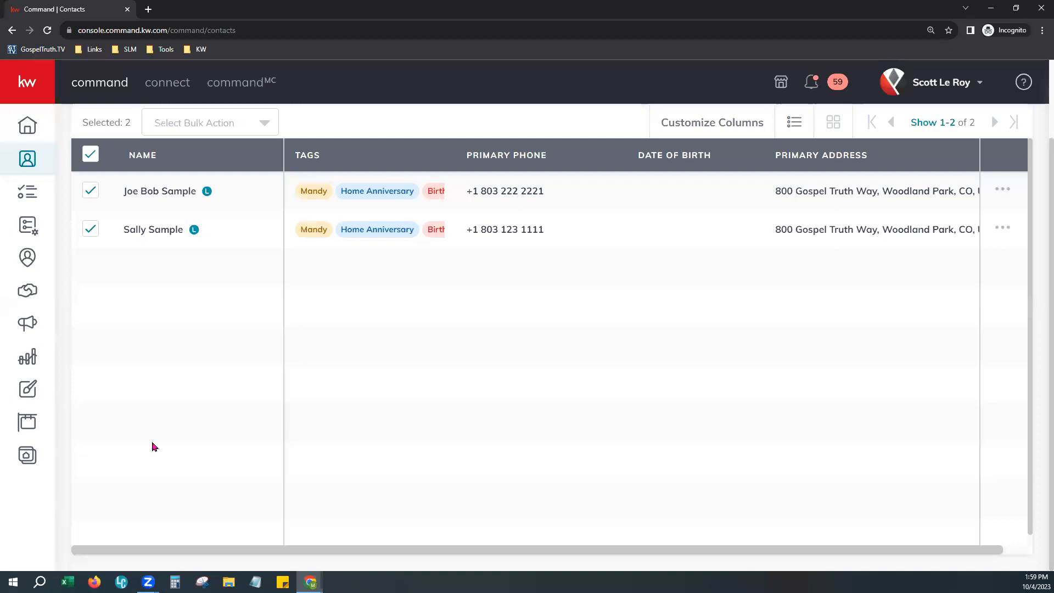
scroll(493, 370, "up", 2)
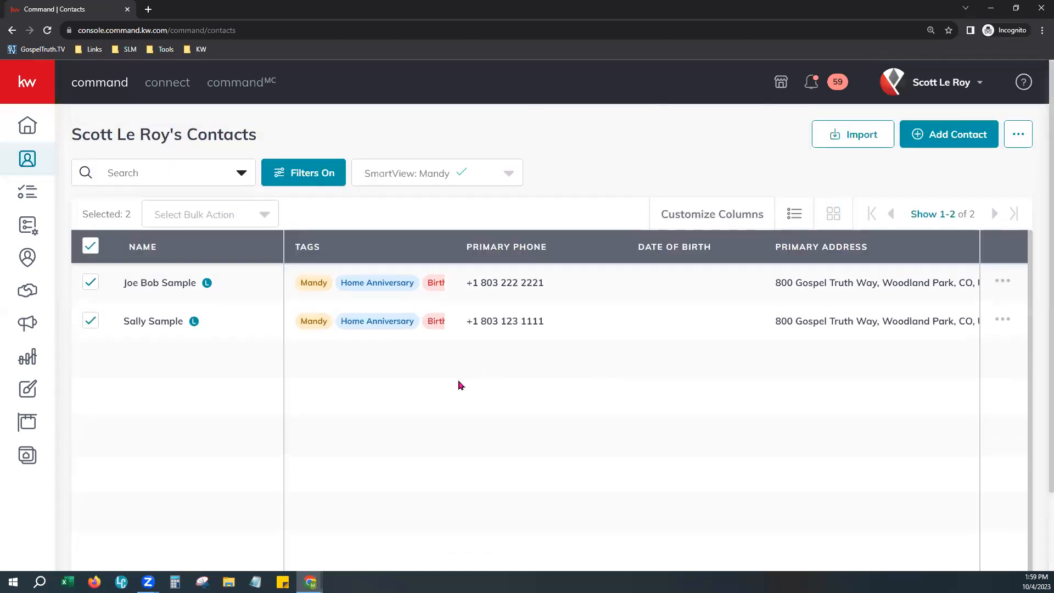